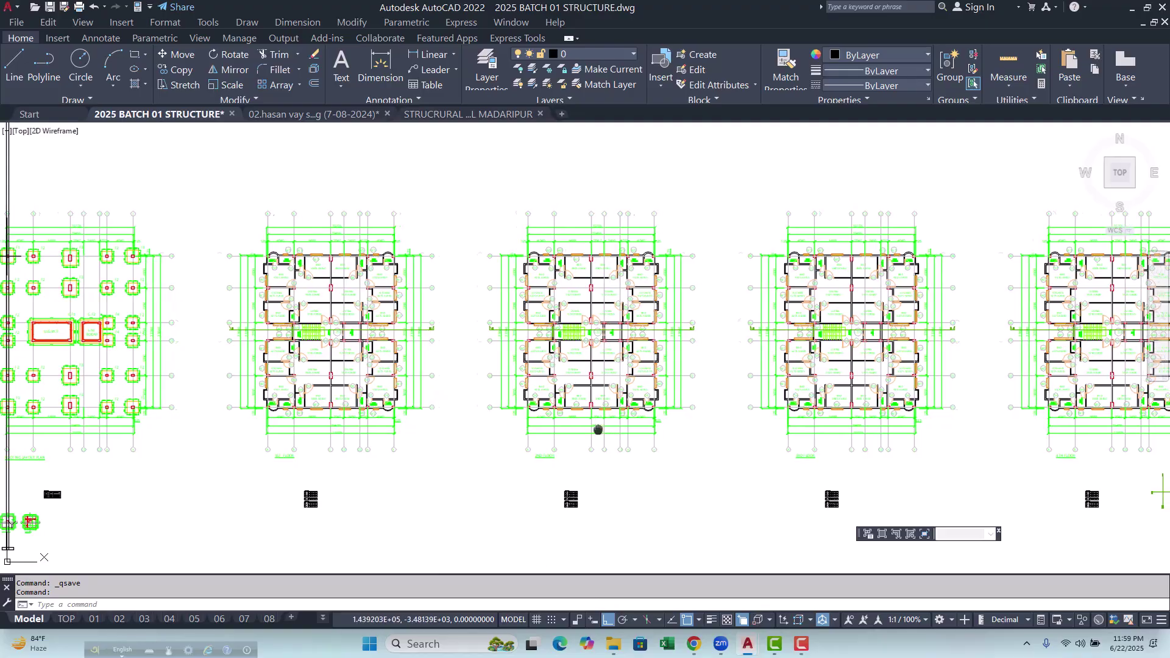
{"action": "scroll", "coordinate": [411, 402], "scroll_direction": "down", "scroll_amount": 2}
{"action": "middle_click_drag", "start_coordinate": [620, 418], "coordinate": [322, 397]}
{"action": "middle_click_drag", "start_coordinate": [579, 397], "coordinate": [583, 404]}
{"action": "scroll", "coordinate": [201, 390], "scroll_direction": "down", "scroll_amount": 3}
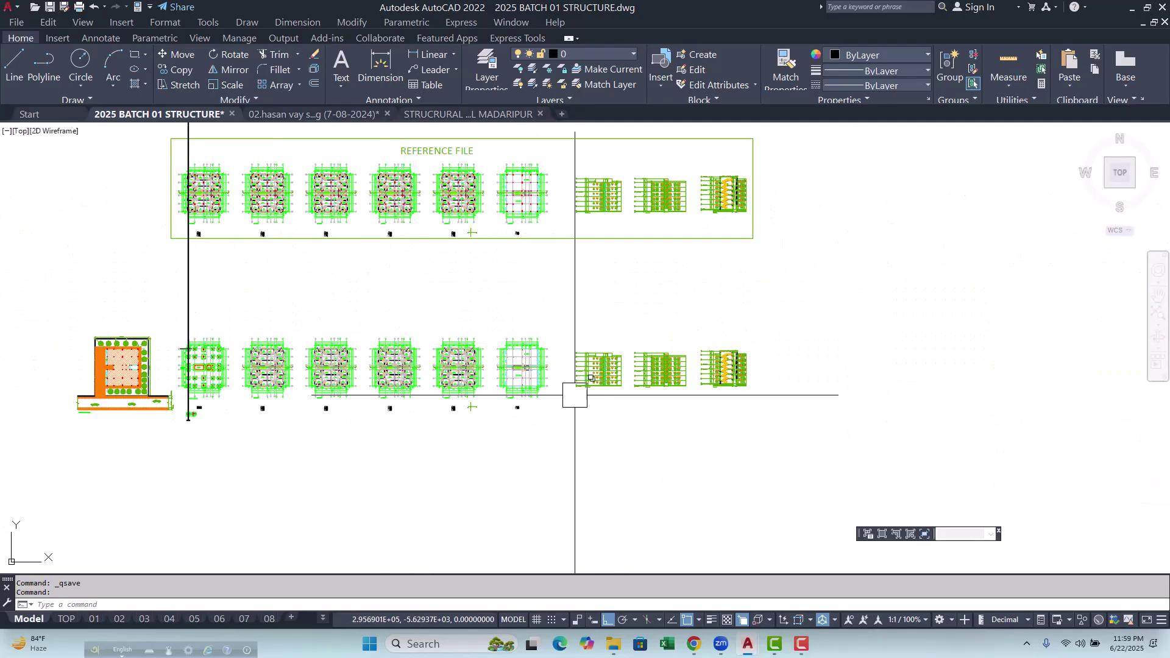
{"action": "scroll", "coordinate": [243, 392], "scroll_direction": "up", "scroll_amount": 4}
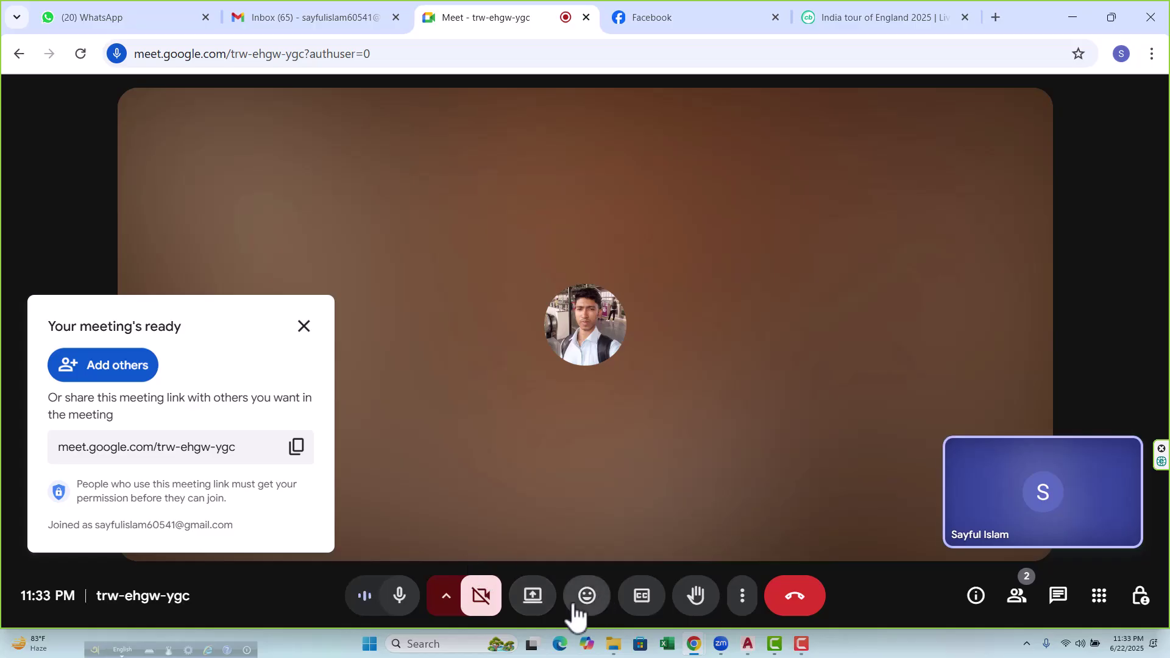
Present the entire screen in the Google Meet call, switch to the structural drawing in AutoCAD, and hide the screen-sharing notice.
{"action": "left_click", "coordinate": [539, 609]}
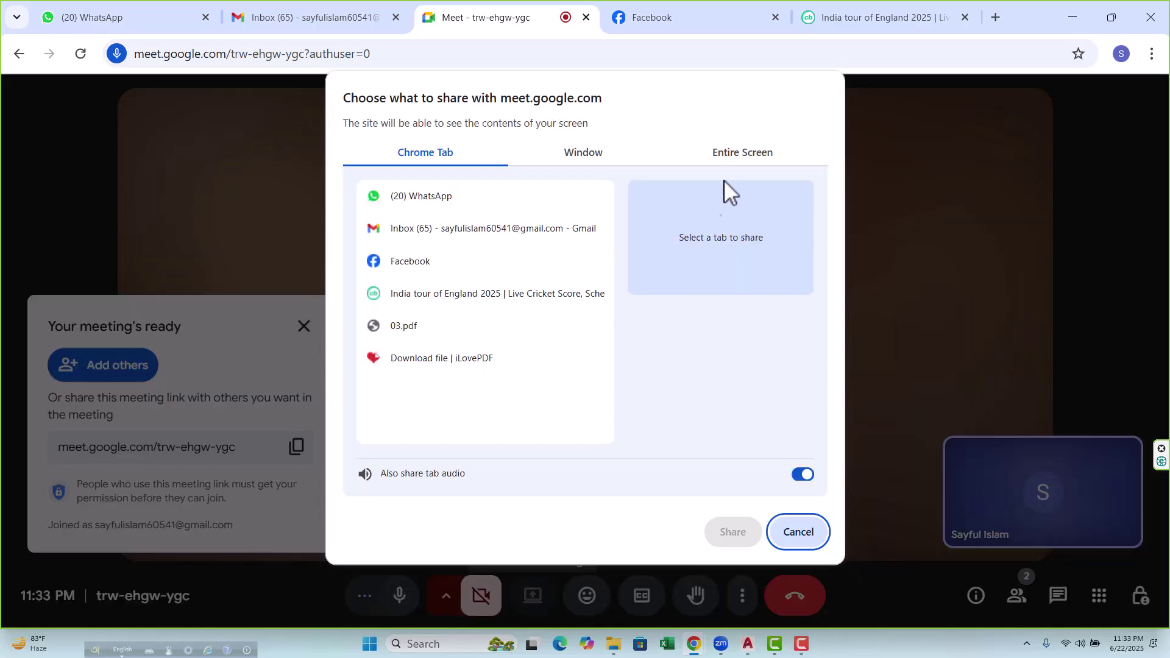
{"action": "left_click", "coordinate": [734, 156]}
{"action": "left_click", "coordinate": [478, 289]}
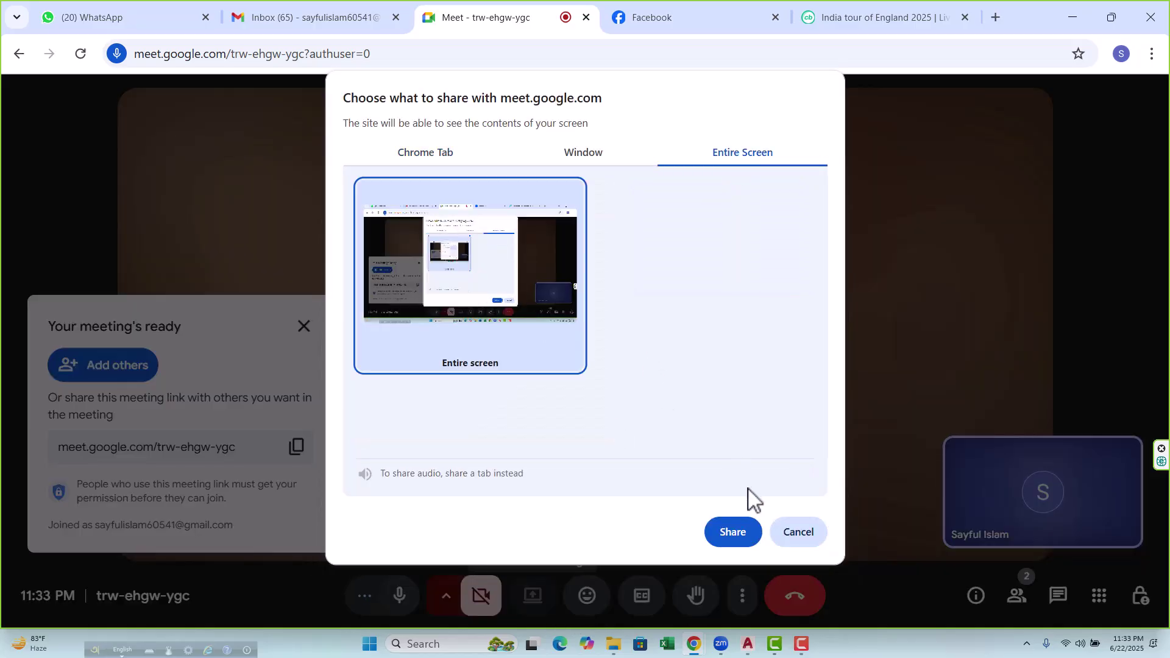
{"action": "left_click", "coordinate": [733, 533]}
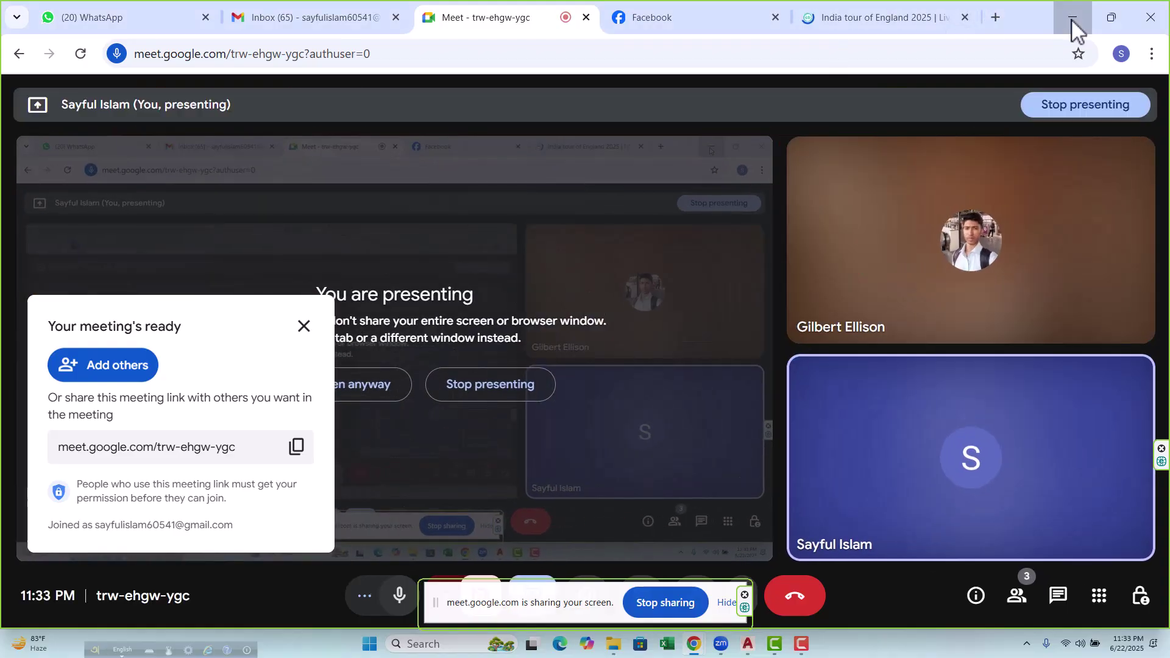
{"action": "left_click", "coordinate": [1071, 19]}
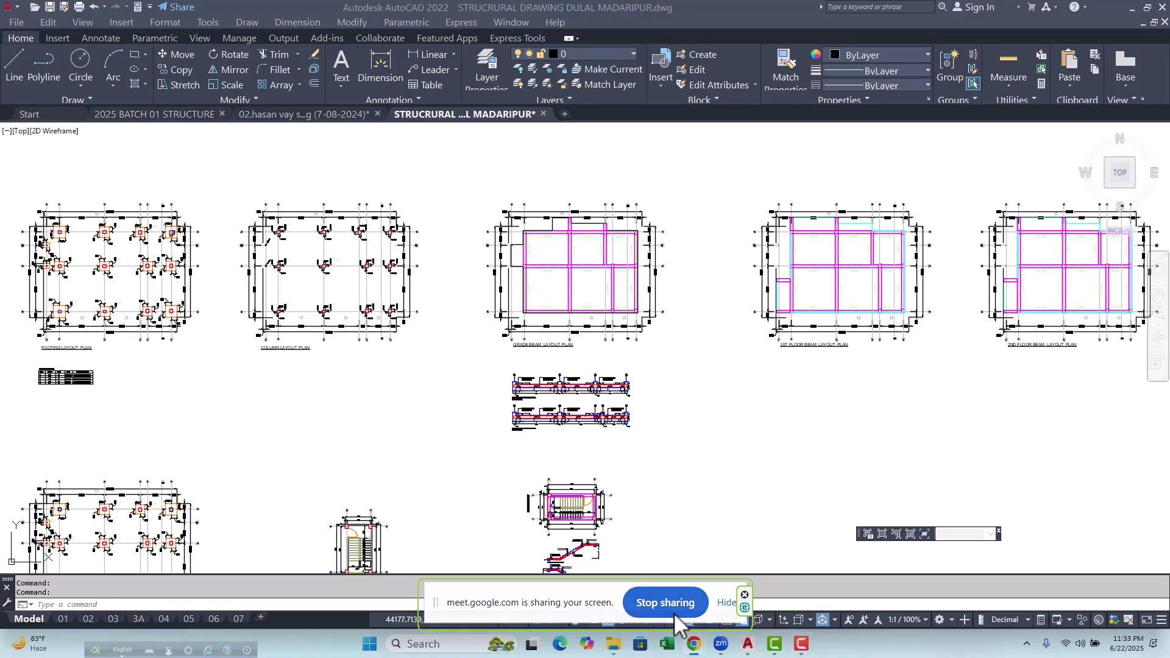
{"action": "left_click", "coordinate": [727, 603]}
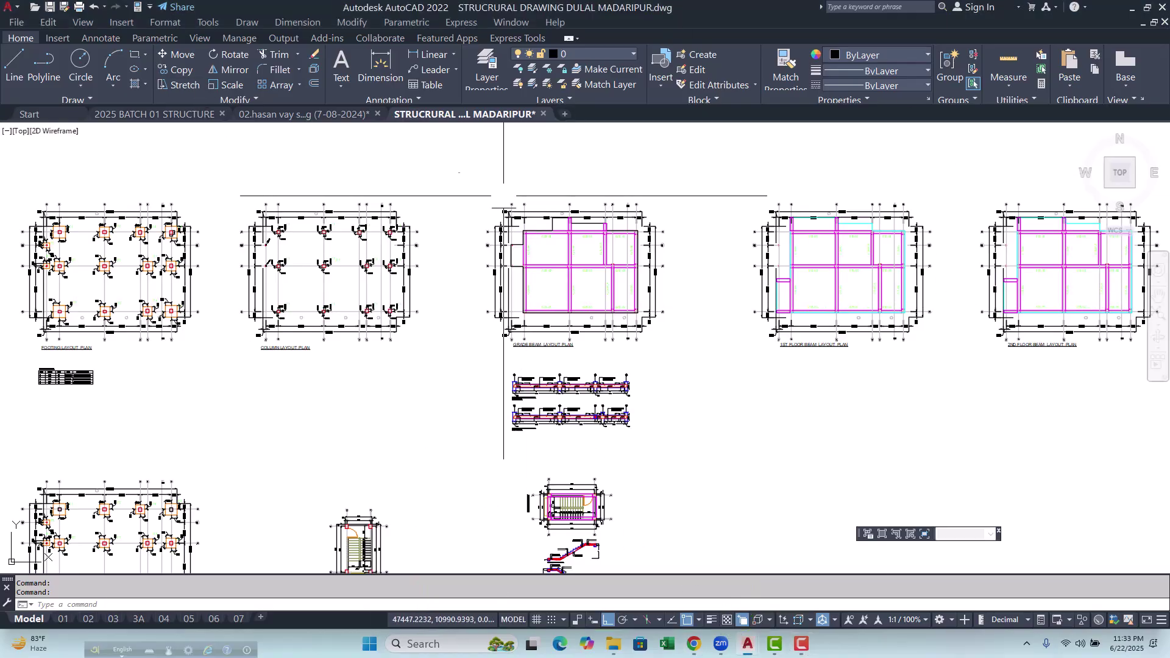
Look over the column layout plan, the grade beam plan with its long sections, and the floor beam layout plans.
{"action": "scroll", "coordinate": [282, 358], "scroll_direction": "up", "scroll_amount": 5}
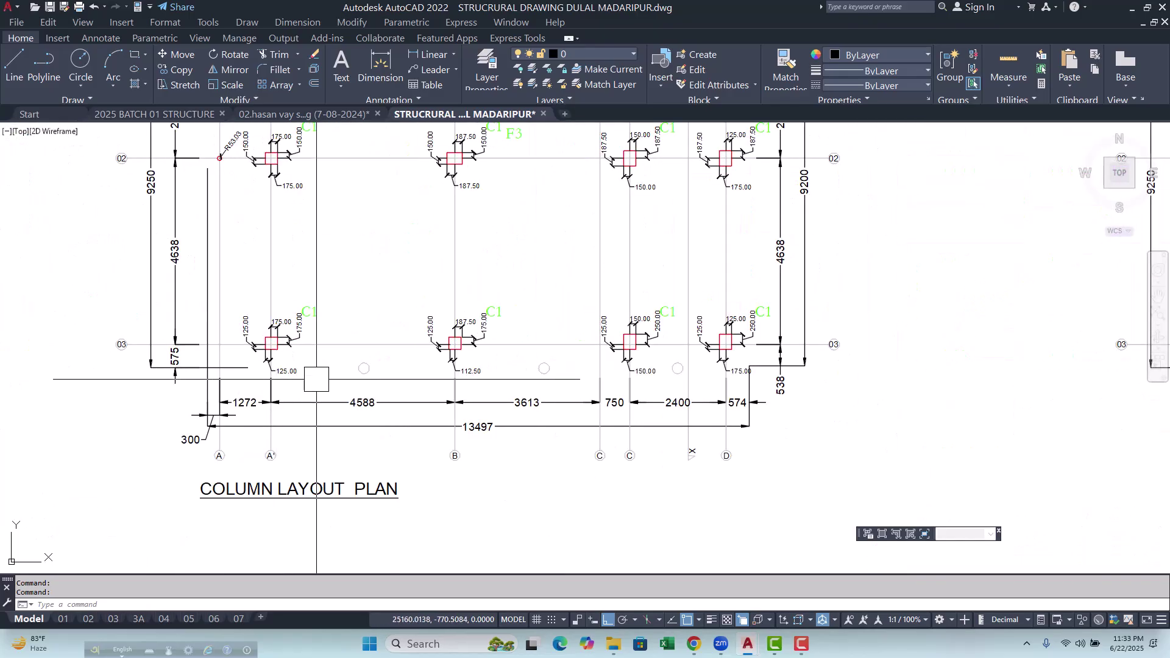
{"action": "scroll", "coordinate": [277, 401], "scroll_direction": "down", "scroll_amount": 4}
{"action": "scroll", "coordinate": [664, 430], "scroll_direction": "up", "scroll_amount": 5}
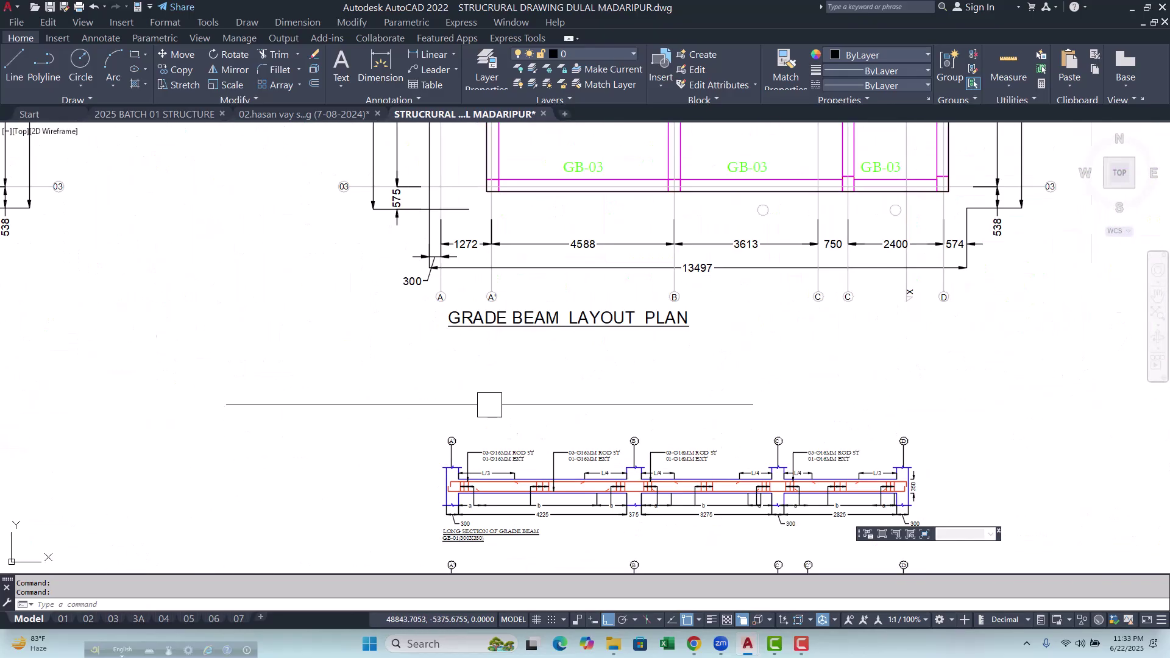
{"action": "scroll", "coordinate": [383, 355], "scroll_direction": "down", "scroll_amount": 2}
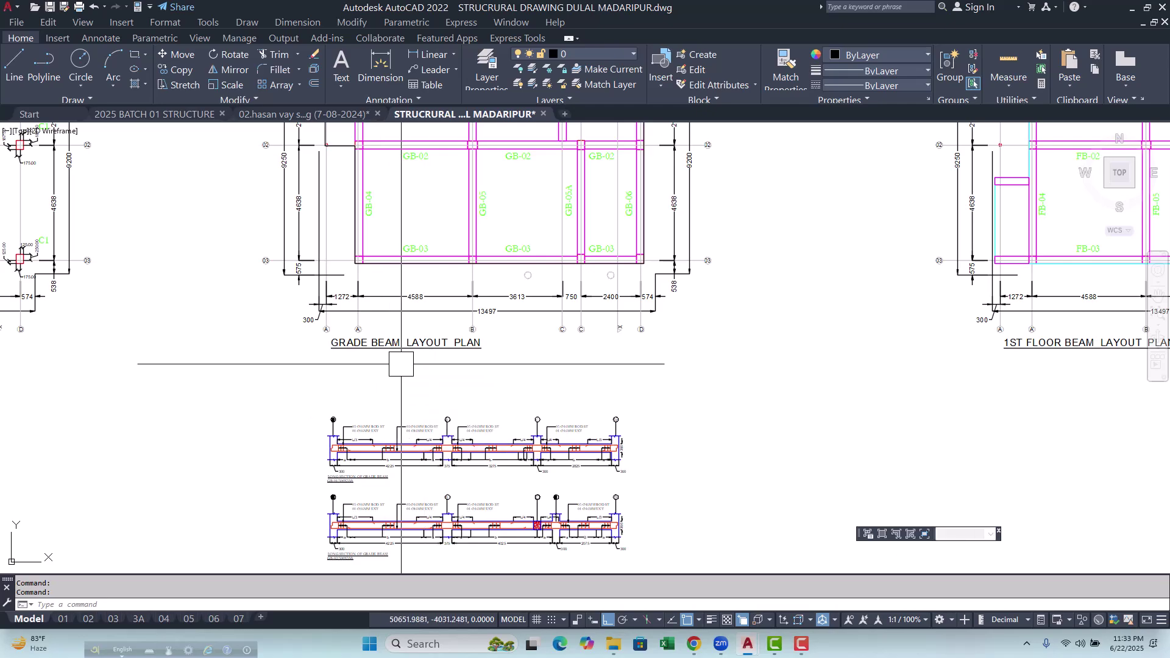
{"action": "scroll", "coordinate": [399, 358], "scroll_direction": "down", "scroll_amount": 3}
{"action": "scroll", "coordinate": [407, 359], "scroll_direction": "down", "scroll_amount": 2}
{"action": "middle_click_drag", "start_coordinate": [774, 366], "coordinate": [512, 368]}
{"action": "scroll", "coordinate": [578, 372], "scroll_direction": "down", "scroll_amount": 3}
{"action": "middle_click_drag", "start_coordinate": [404, 365], "coordinate": [554, 339]}
{"action": "scroll", "coordinate": [177, 331], "scroll_direction": "up", "scroll_amount": 2}
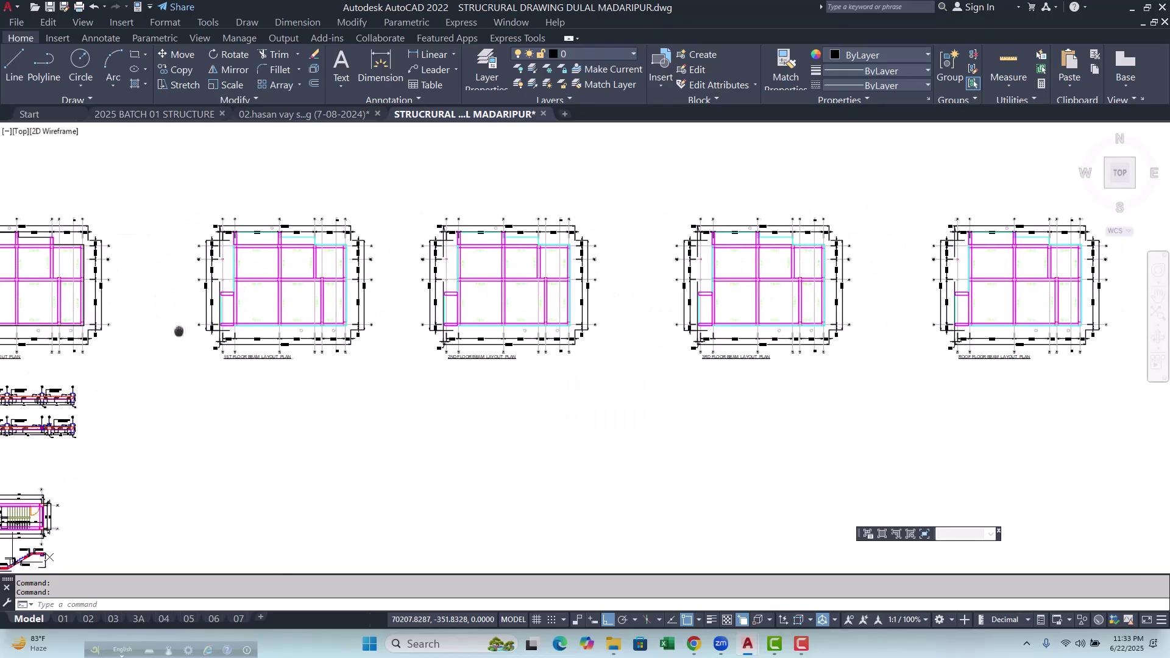
{"action": "middle_click_drag", "start_coordinate": [463, 334], "coordinate": [438, 332]}
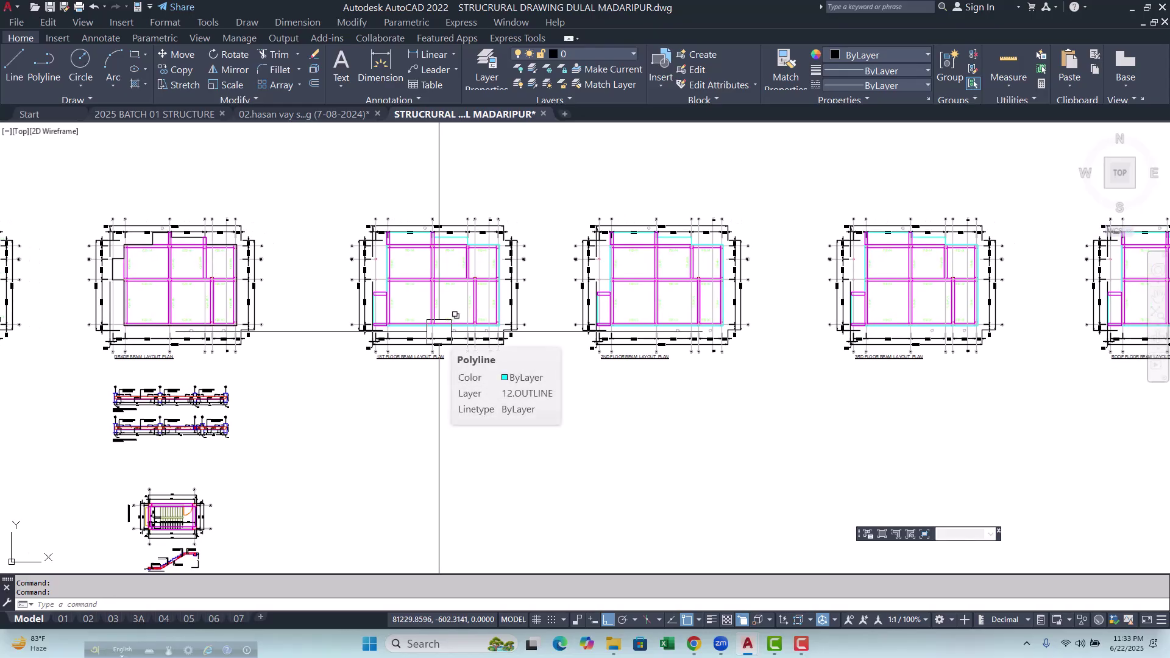
{"action": "middle_click_drag", "start_coordinate": [439, 333], "coordinate": [609, 319]}
{"action": "scroll", "coordinate": [612, 319], "scroll_direction": "down", "scroll_amount": 3}
{"action": "scroll", "coordinate": [329, 310], "scroll_direction": "up", "scroll_amount": 4}
Examine the C1 columns in the column layout plan and compare that plan with the neighbouring footing and beam layouts.
{"action": "scroll", "coordinate": [330, 309], "scroll_direction": "up", "scroll_amount": 8}
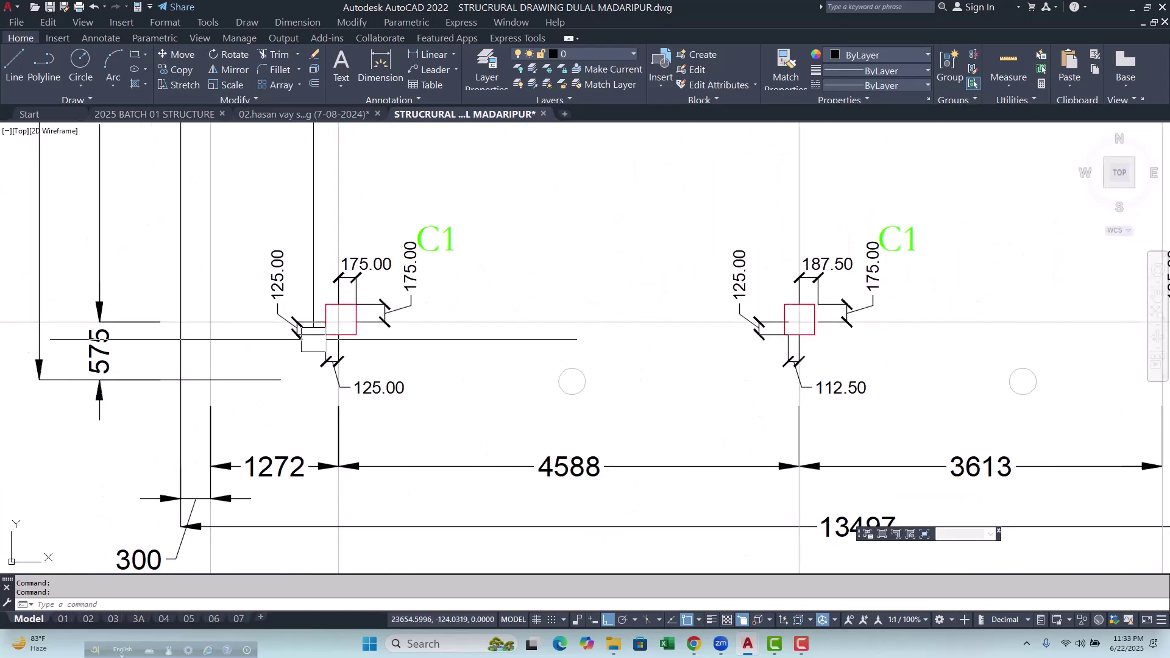
{"action": "scroll", "coordinate": [317, 337], "scroll_direction": "down", "scroll_amount": 4}
{"action": "scroll", "coordinate": [352, 339], "scroll_direction": "down", "scroll_amount": 6}
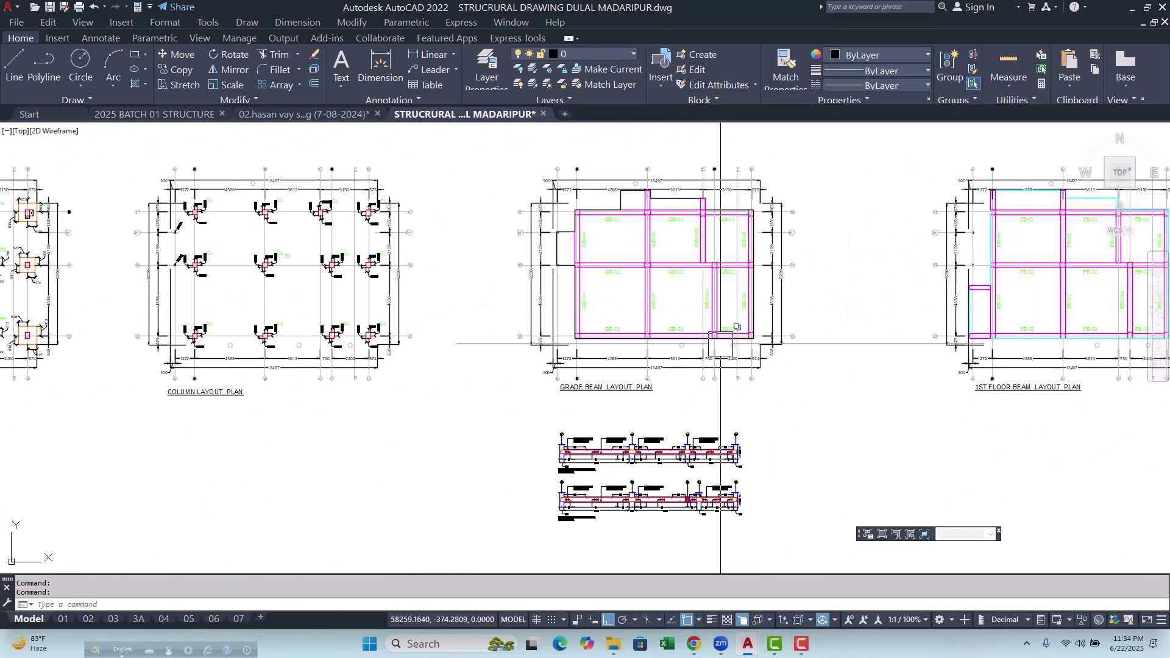
{"action": "scroll", "coordinate": [526, 334], "scroll_direction": "down", "scroll_amount": 2}
{"action": "scroll", "coordinate": [608, 331], "scroll_direction": "up", "scroll_amount": 8}
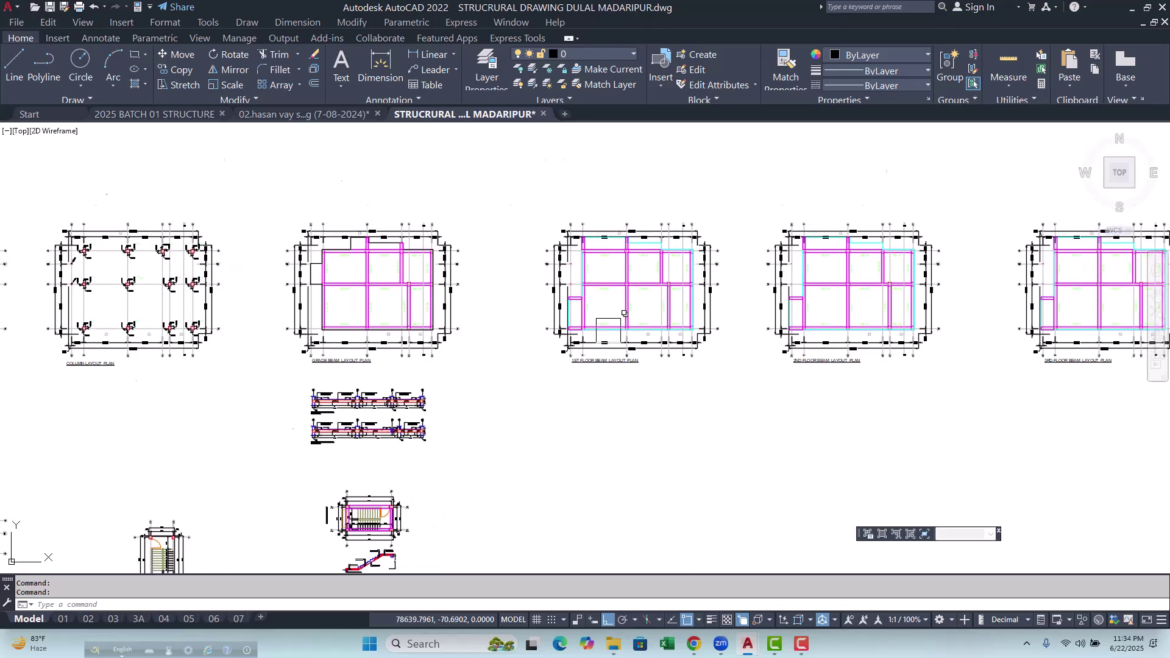
{"action": "scroll", "coordinate": [607, 331], "scroll_direction": "down", "scroll_amount": 2}
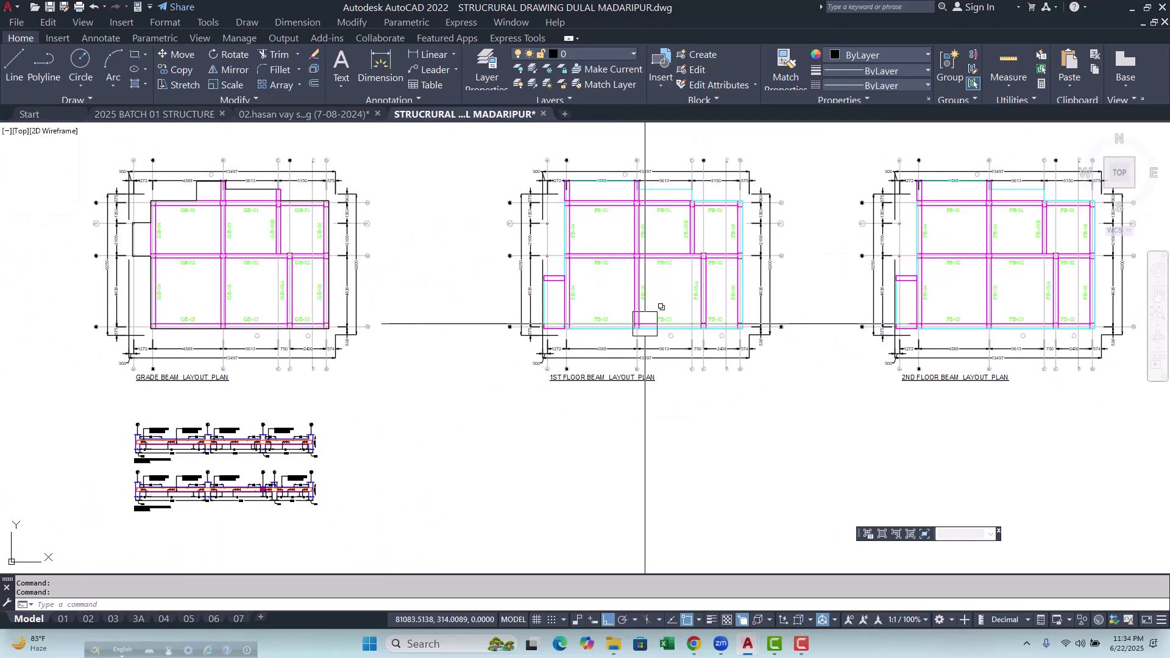
{"action": "scroll", "coordinate": [684, 324], "scroll_direction": "down", "scroll_amount": 4}
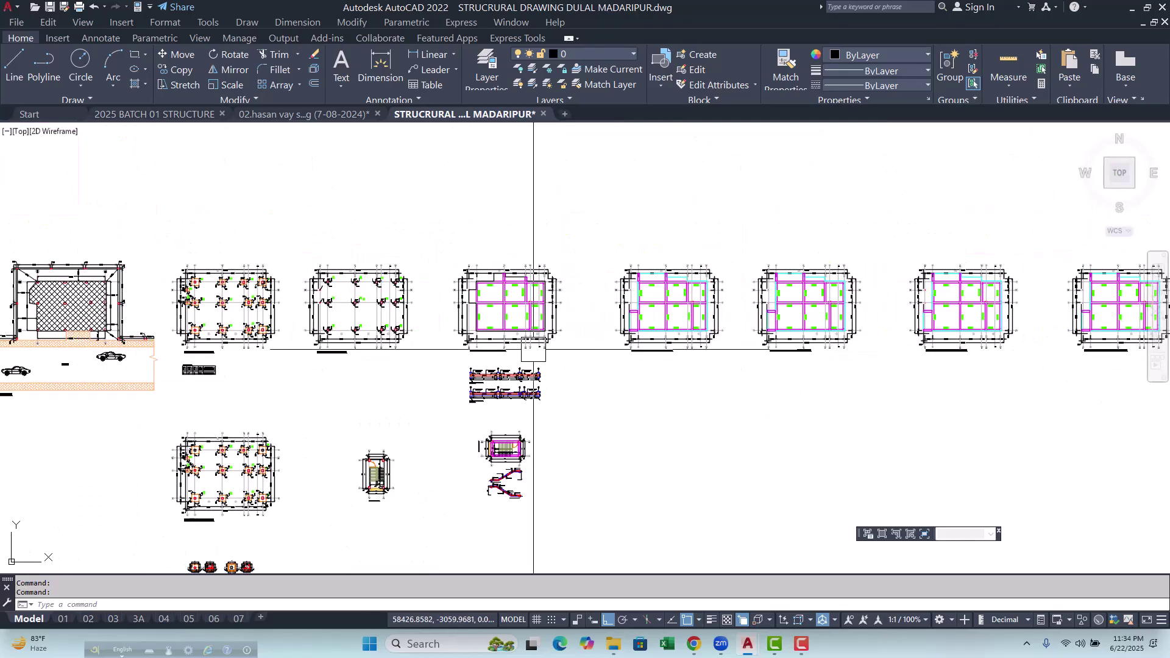
{"action": "scroll", "coordinate": [384, 363], "scroll_direction": "up", "scroll_amount": 4}
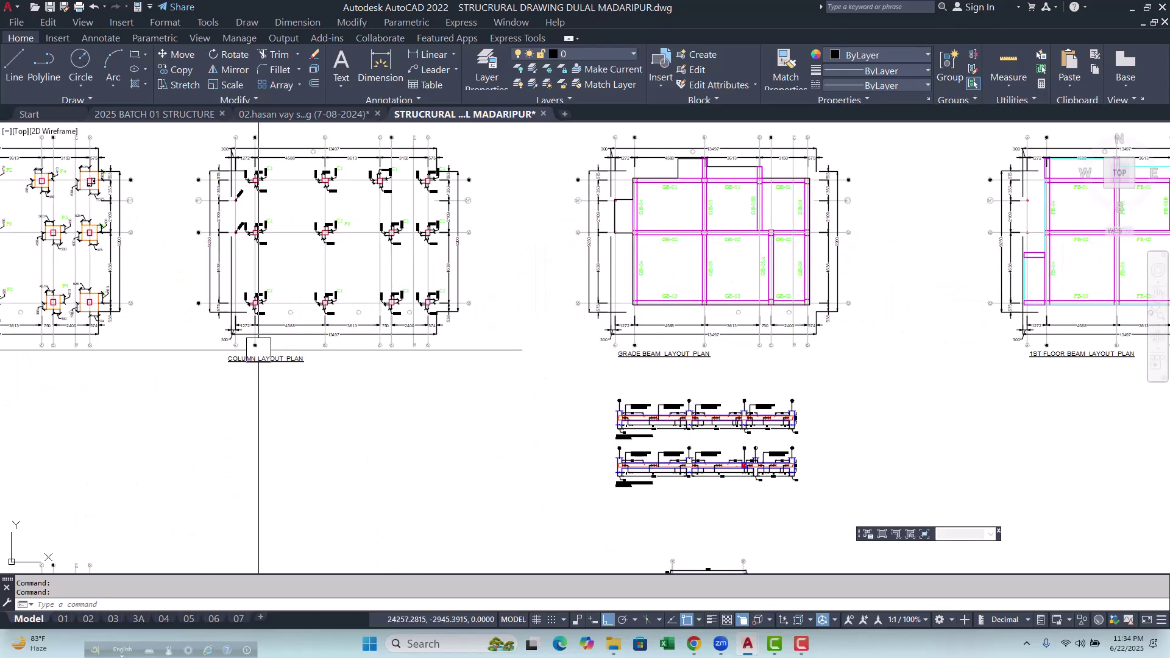
{"action": "scroll", "coordinate": [258, 363], "scroll_direction": "down", "scroll_amount": 4}
{"action": "scroll", "coordinate": [421, 362], "scroll_direction": "down", "scroll_amount": 3}
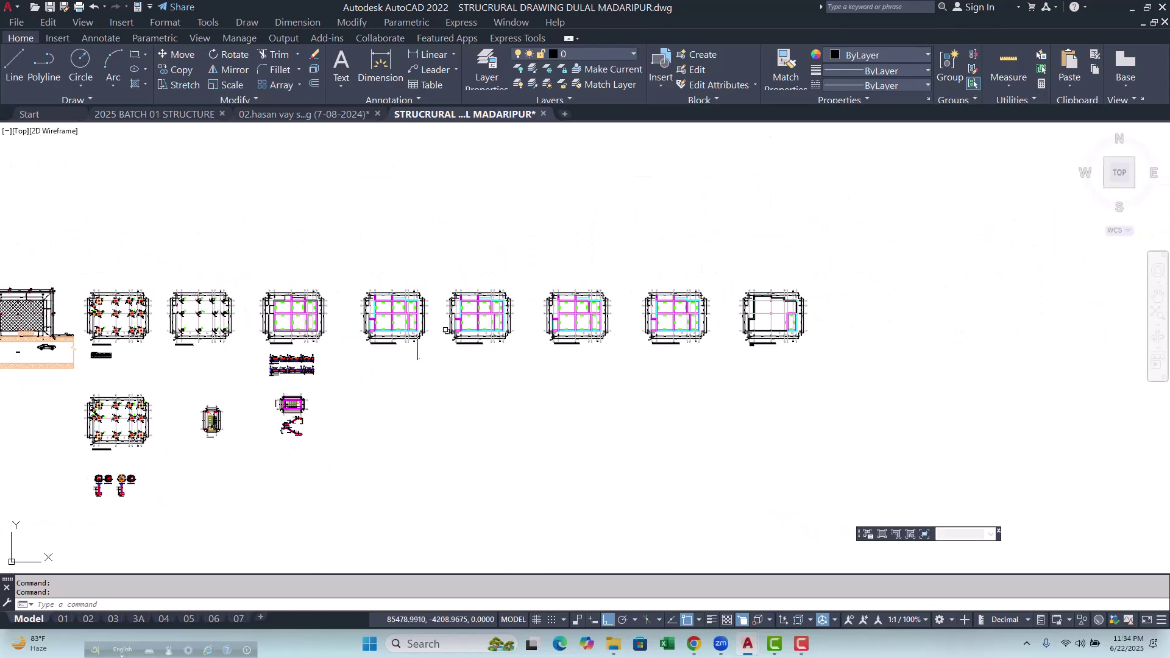
{"action": "scroll", "coordinate": [217, 332], "scroll_direction": "up", "scroll_amount": 2}
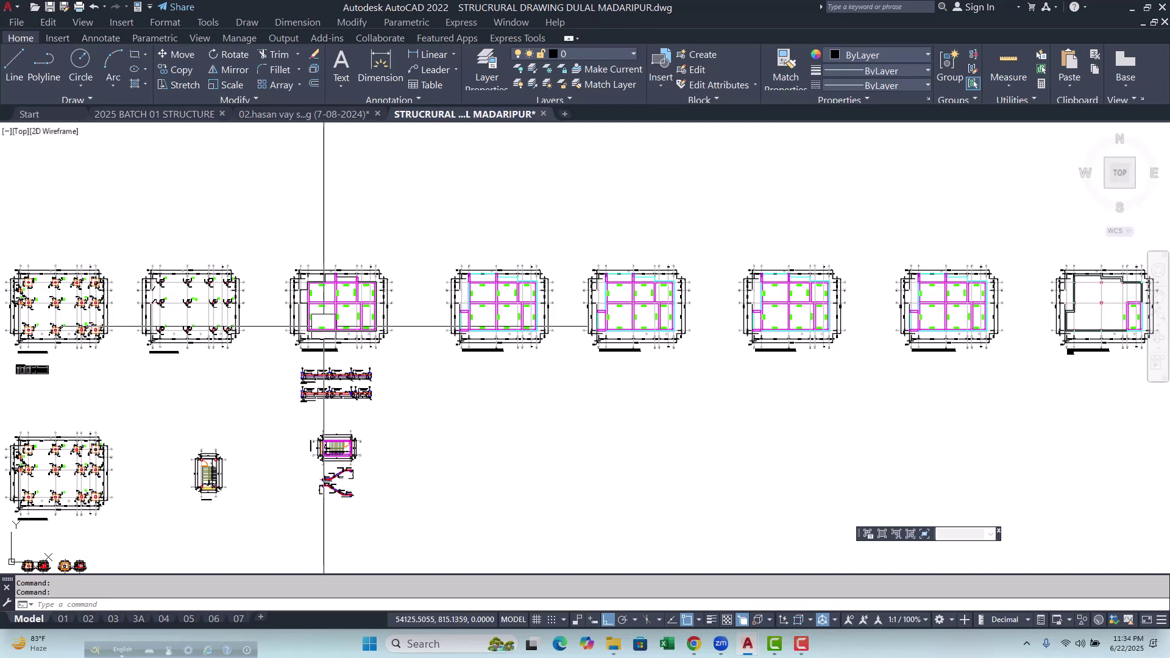
{"action": "scroll", "coordinate": [112, 332], "scroll_direction": "up", "scroll_amount": 6}
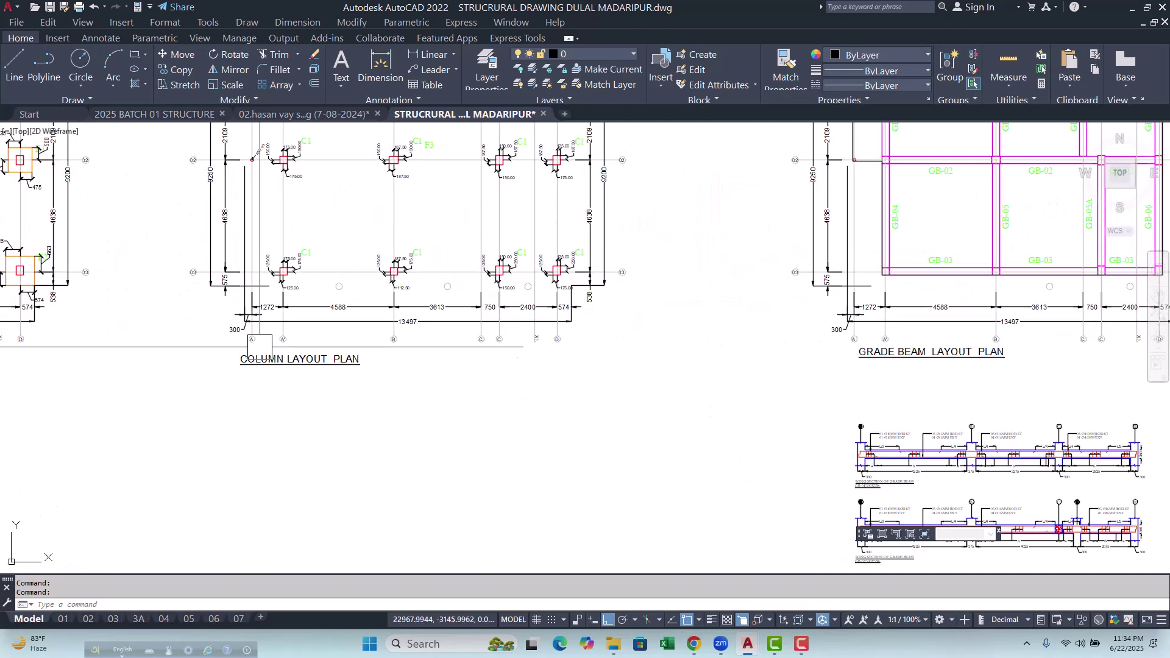
{"action": "scroll", "coordinate": [276, 385], "scroll_direction": "down", "scroll_amount": 2}
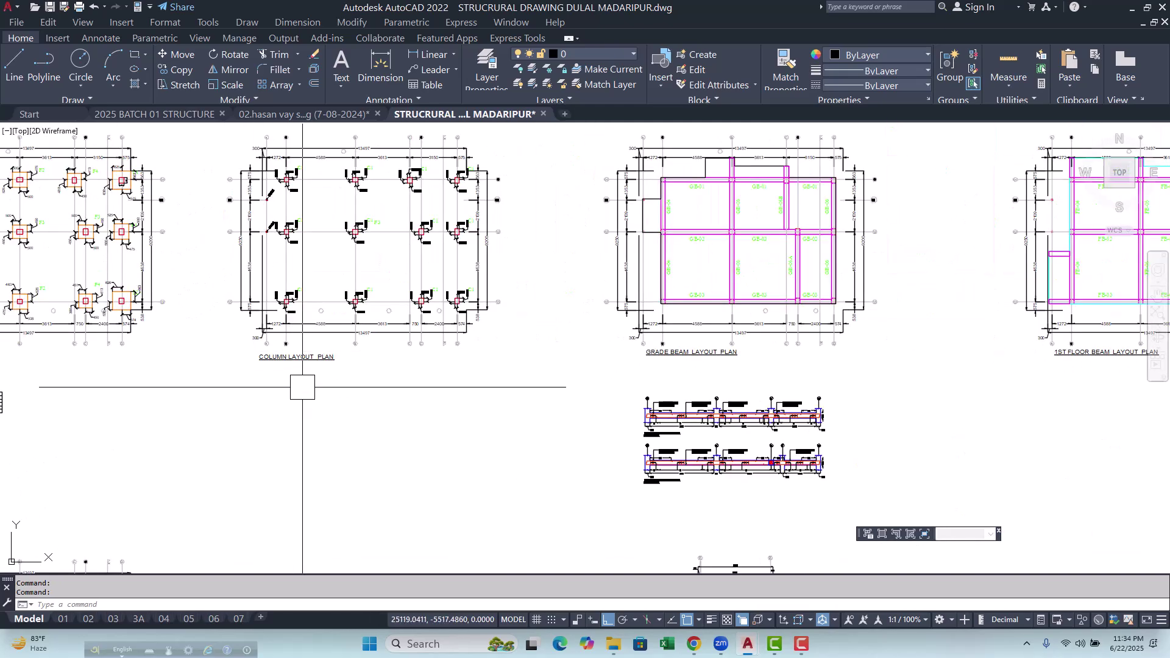
{"action": "middle_click_drag", "start_coordinate": [336, 385], "coordinate": [298, 376]}
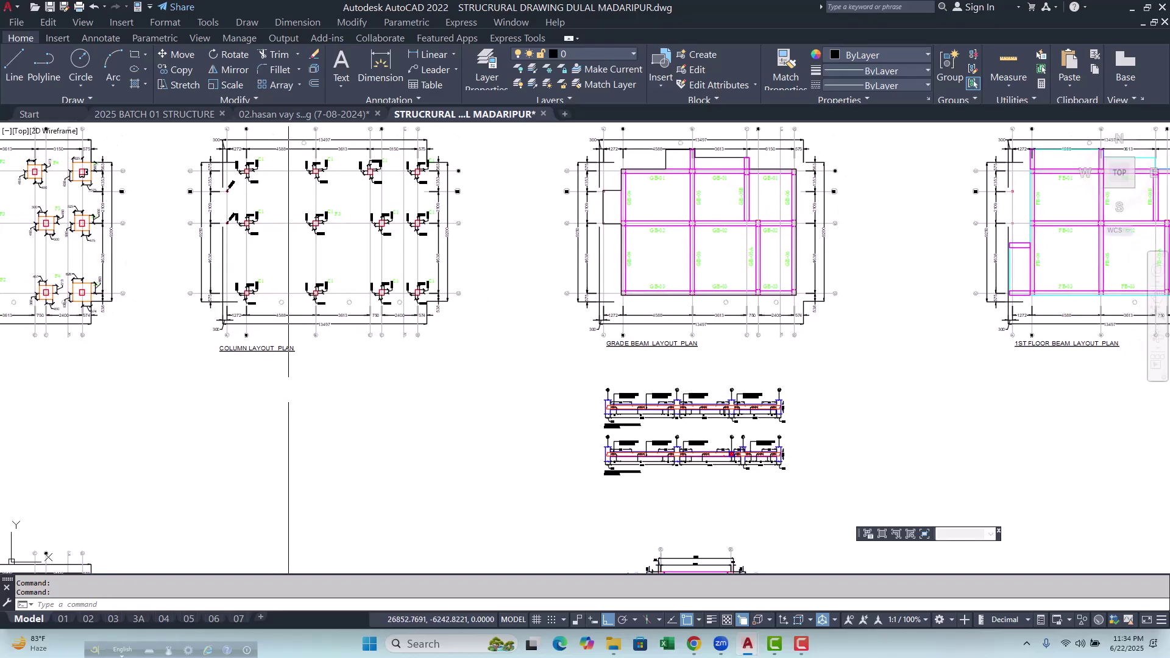
Create a new text style named 1-25.
{"action": "type", "text": "ST"}
{"action": "key", "text": "Return"}
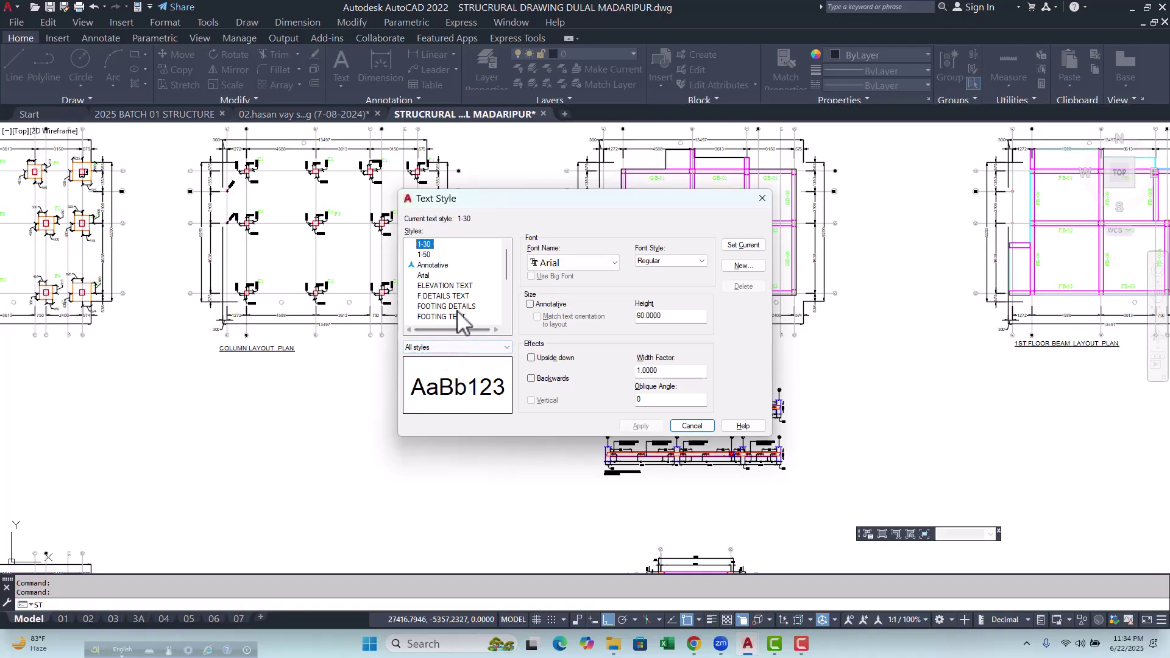
{"action": "left_click", "coordinate": [741, 266]}
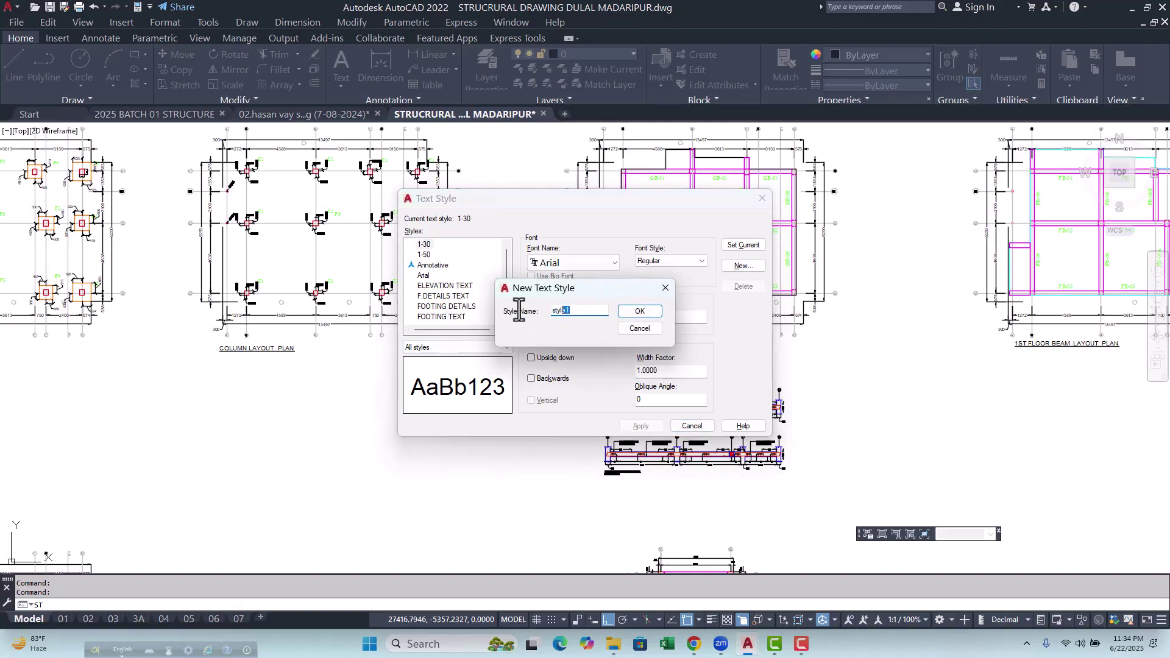
{"action": "type", "text": "1-25"}
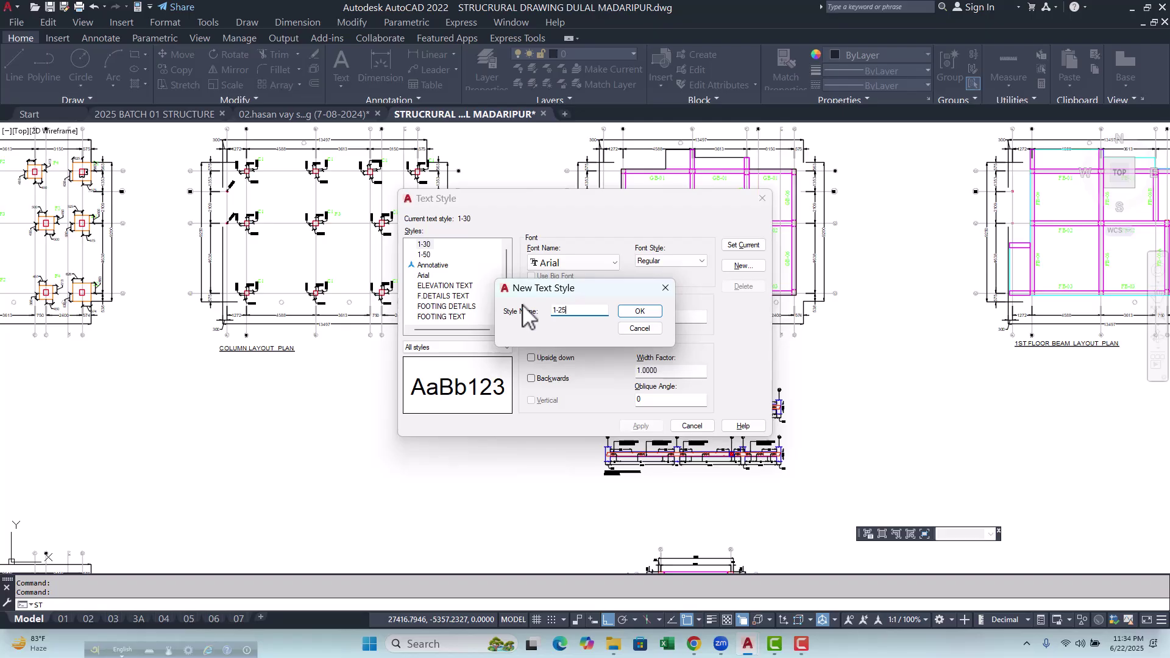
{"action": "left_click", "coordinate": [639, 312]}
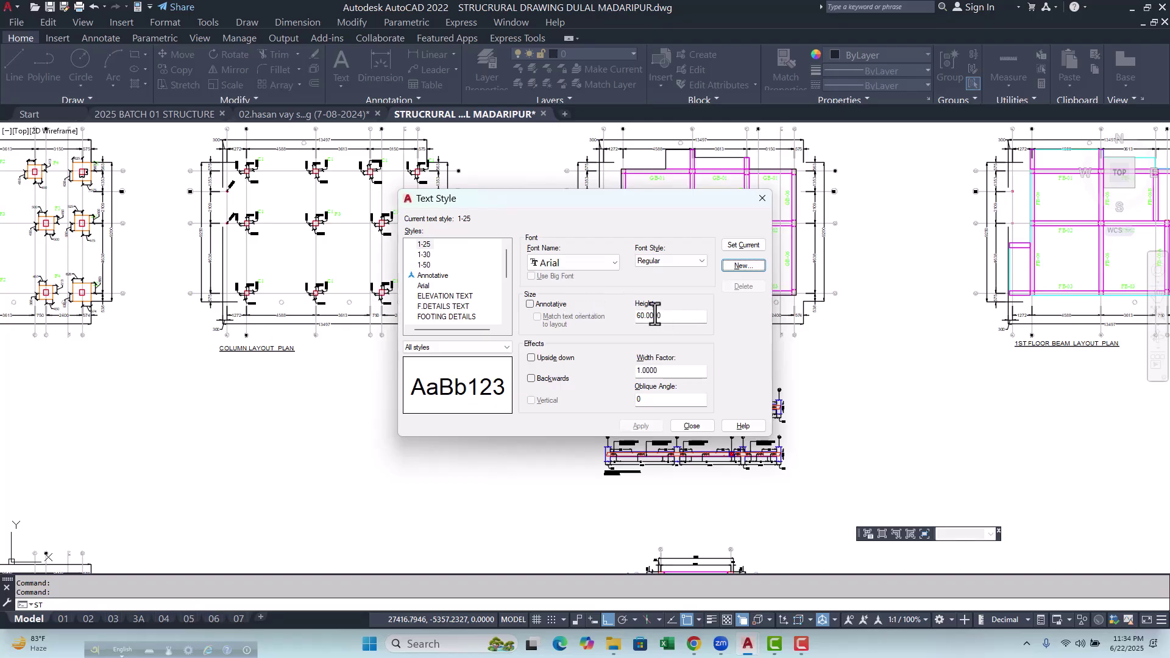
Set the 1-25 text style's height to 50, save the change and make the style current.
{"action": "double_click", "coordinate": [664, 317]}
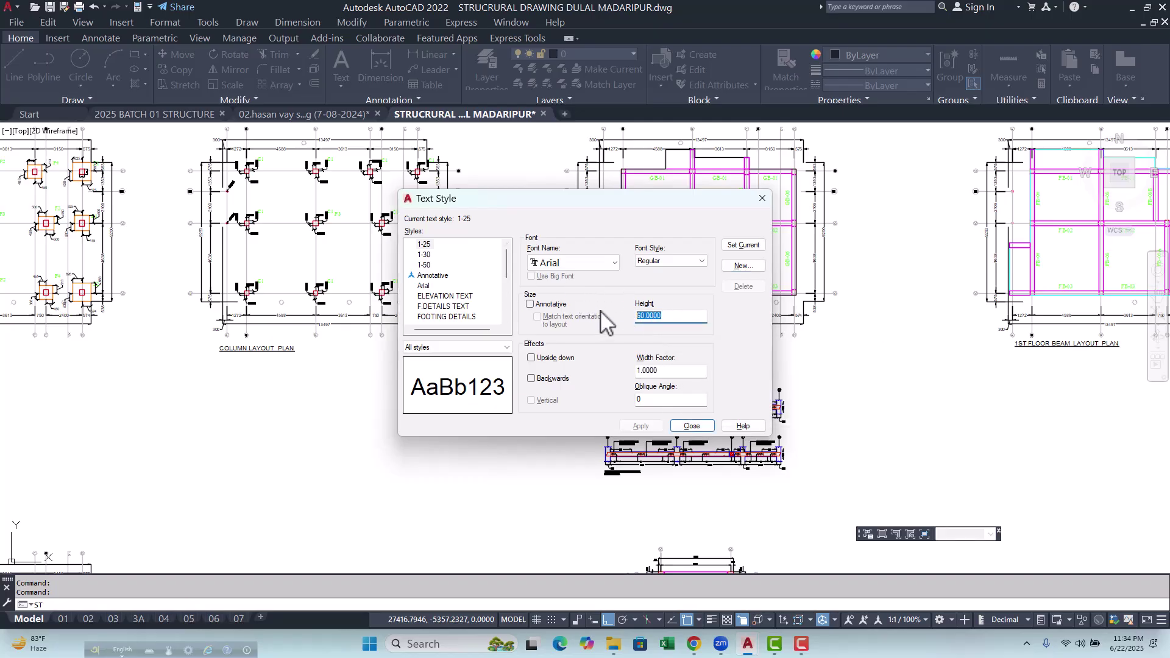
{"action": "type", "text": "50"}
{"action": "left_click", "coordinate": [738, 247]}
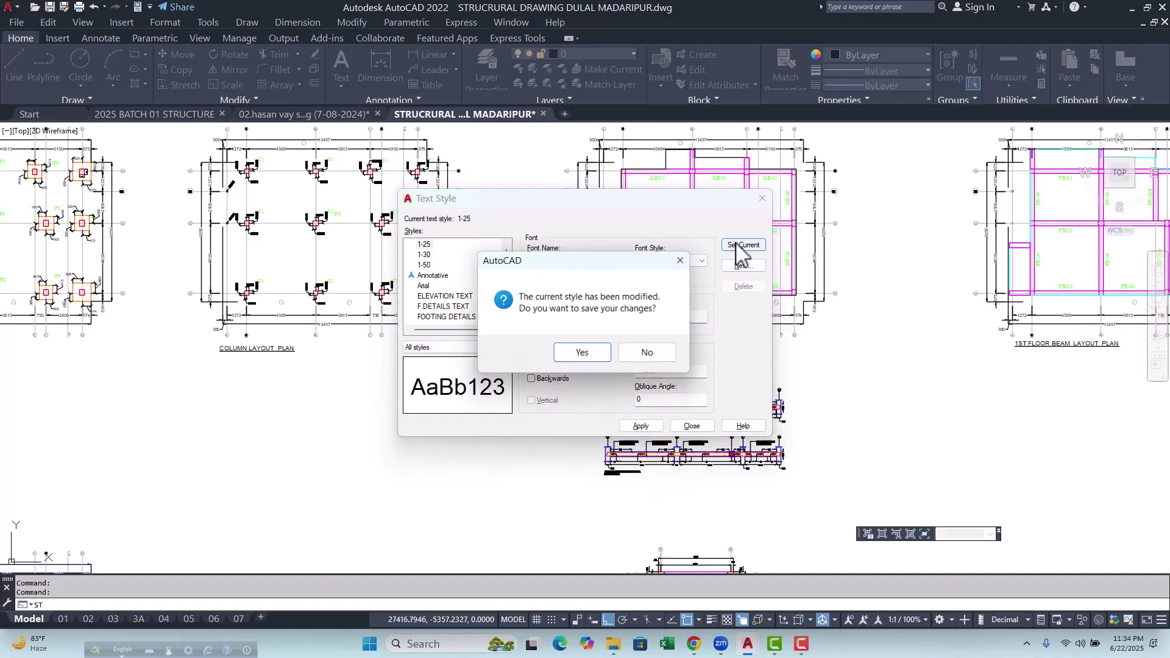
{"action": "left_click", "coordinate": [593, 355]}
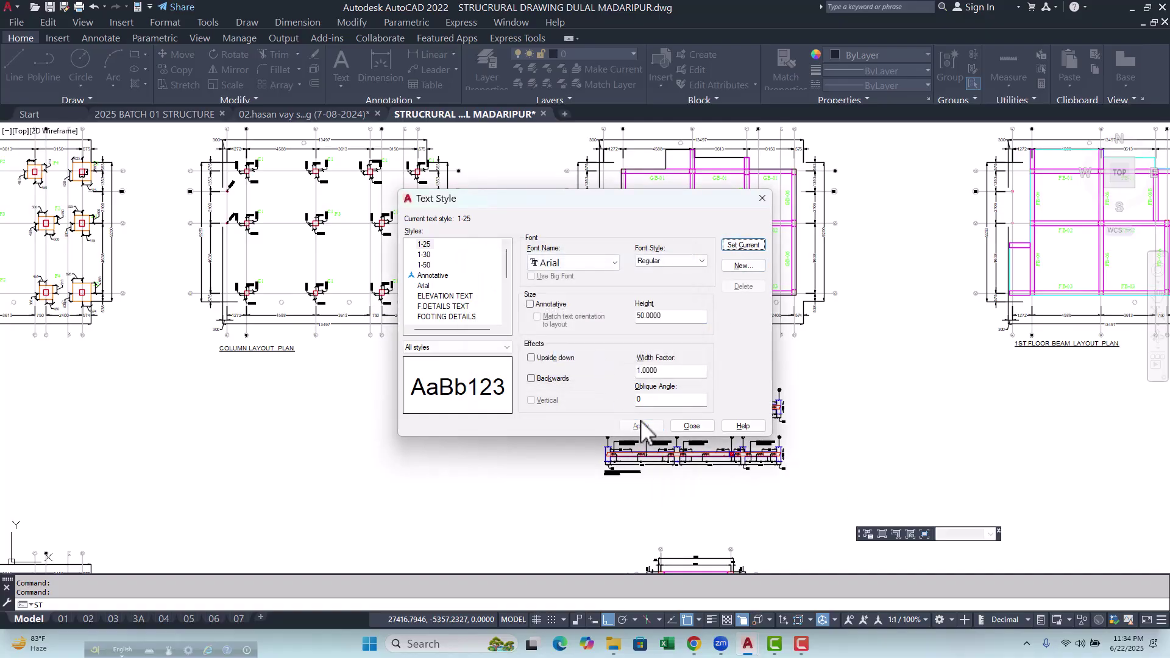
{"action": "left_click", "coordinate": [695, 426]}
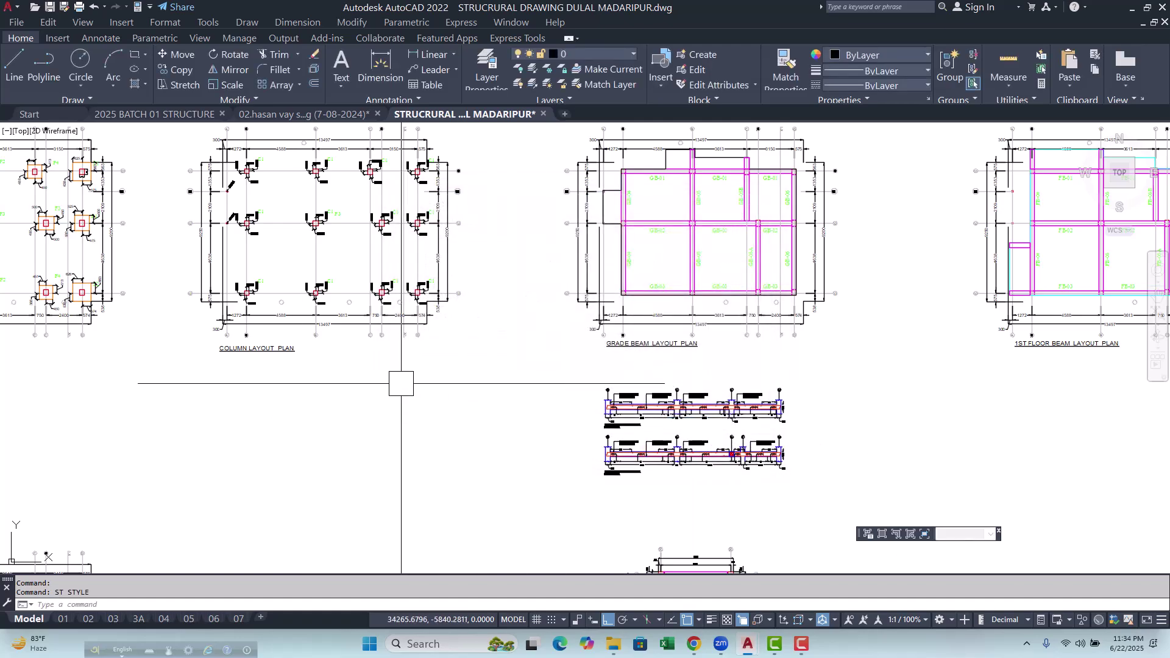
Make 1-25 the current dimension style.
{"action": "type", "text": "D"}
{"action": "key", "text": "Return"}
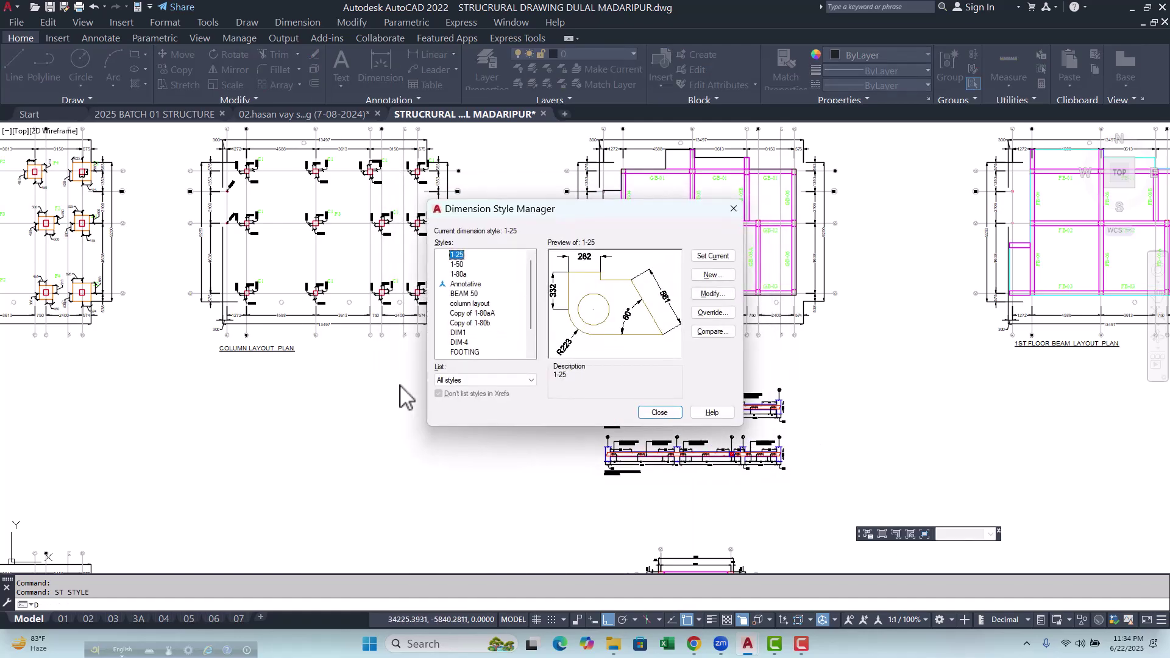
{"action": "left_click", "coordinate": [715, 258]}
{"action": "left_click", "coordinate": [659, 413]}
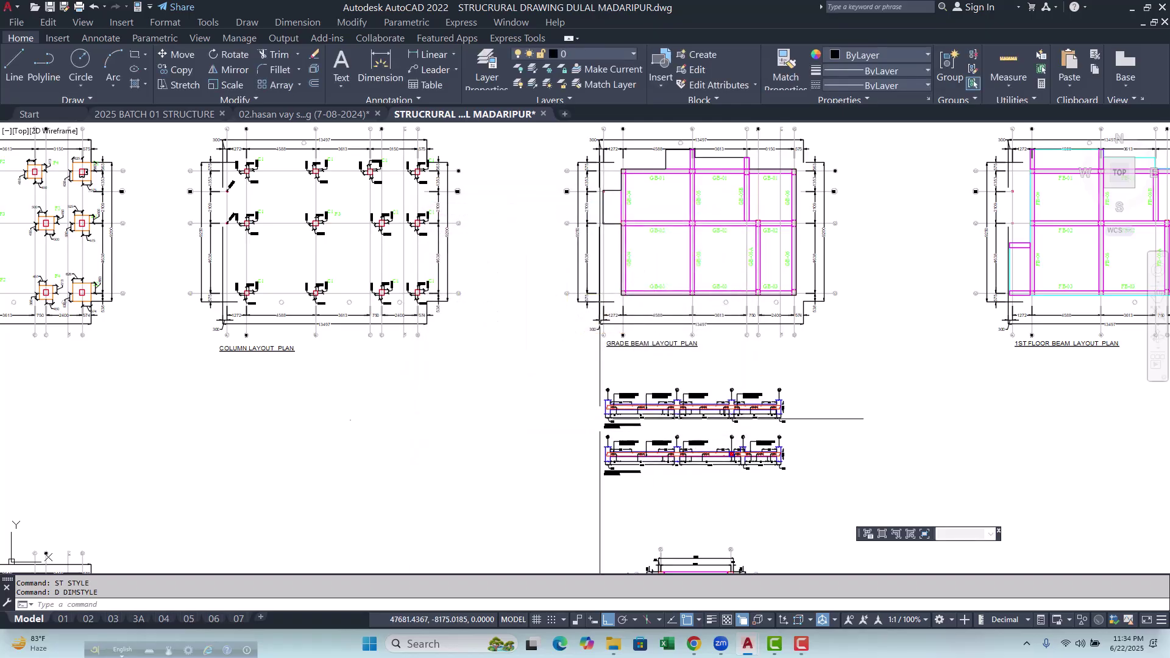
Add the multiline text "SCHEDULE OF COLUMN REINFORCEMENT" below the COLUMN LAYOUT PLAN title.
{"action": "scroll", "coordinate": [340, 340], "scroll_direction": "down", "scroll_amount": 3}
{"action": "scroll", "coordinate": [340, 340], "scroll_direction": "up", "scroll_amount": 5}
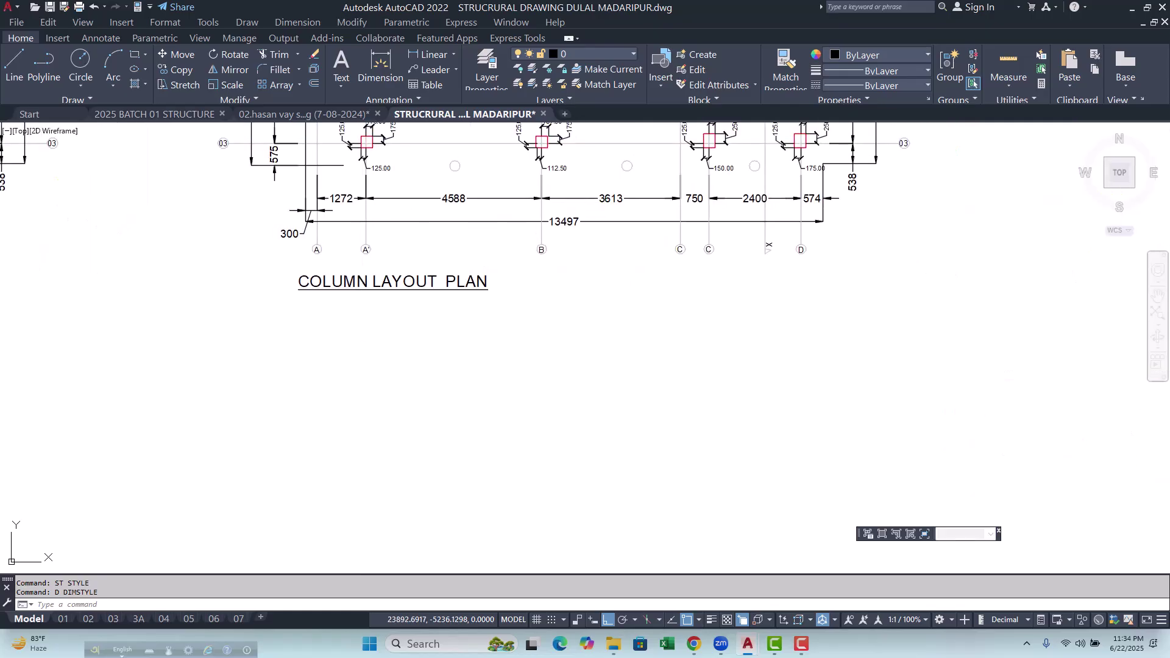
{"action": "type", "text": "T"}
{"action": "key", "text": "Return"}
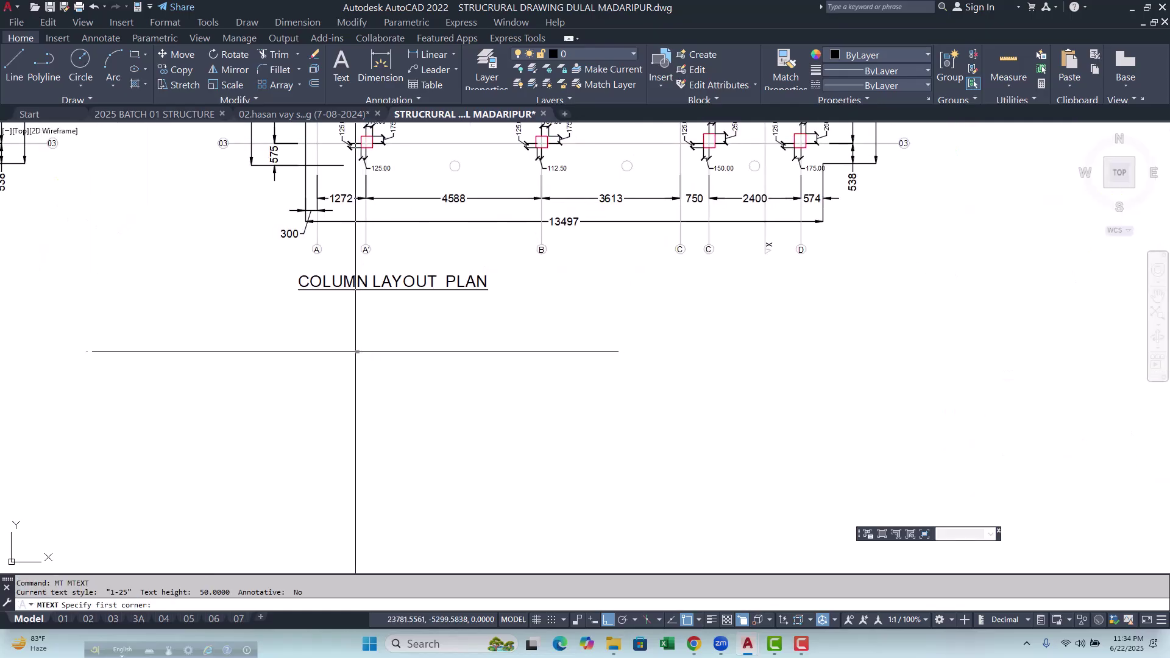
{"action": "left_click", "coordinate": [480, 407]}
{"action": "left_click", "coordinate": [318, 386]}
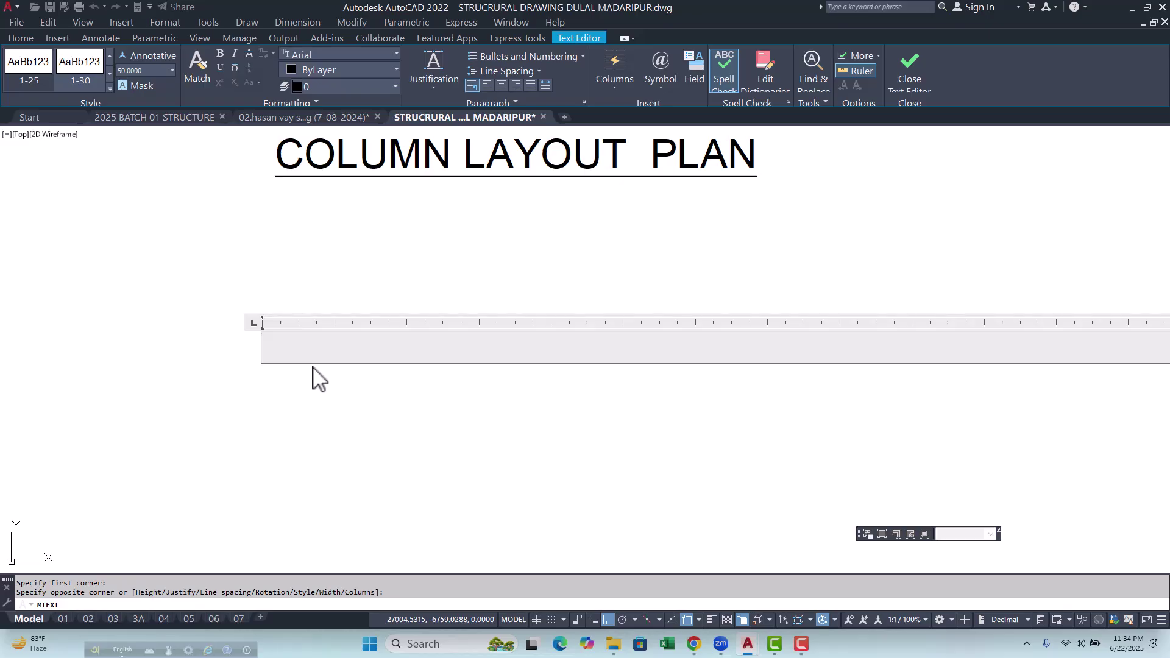
{"action": "type", "text": "S"}
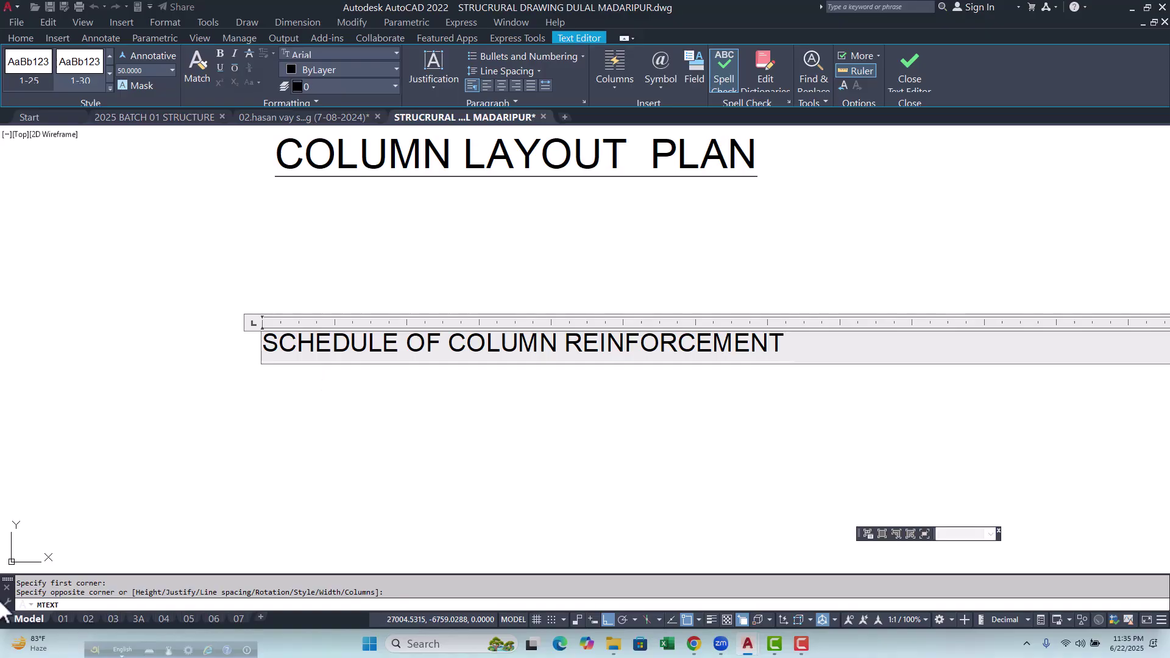
{"action": "scroll", "coordinate": [400, 404], "scroll_direction": "down", "scroll_amount": 5}
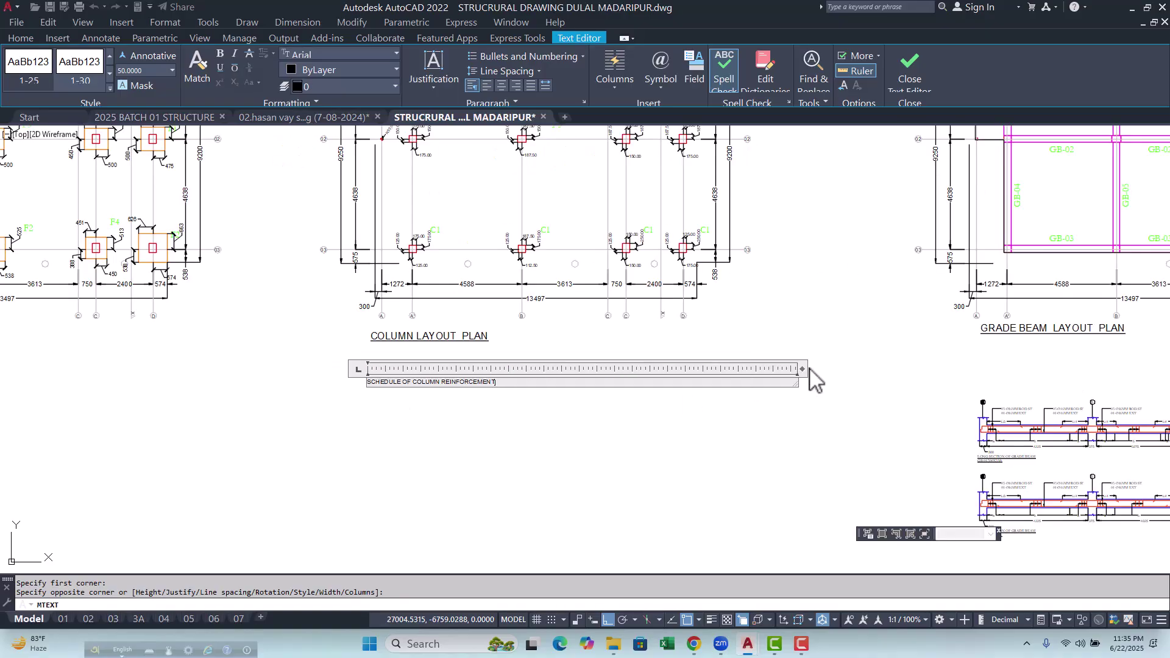
{"action": "left_click", "coordinate": [831, 404]}
Move the SCHEDULE OF COLUMN REINFORCEMENT text up to just beneath the COLUMN LAYOUT PLAN title.
{"action": "scroll", "coordinate": [307, 380], "scroll_direction": "up", "scroll_amount": 6}
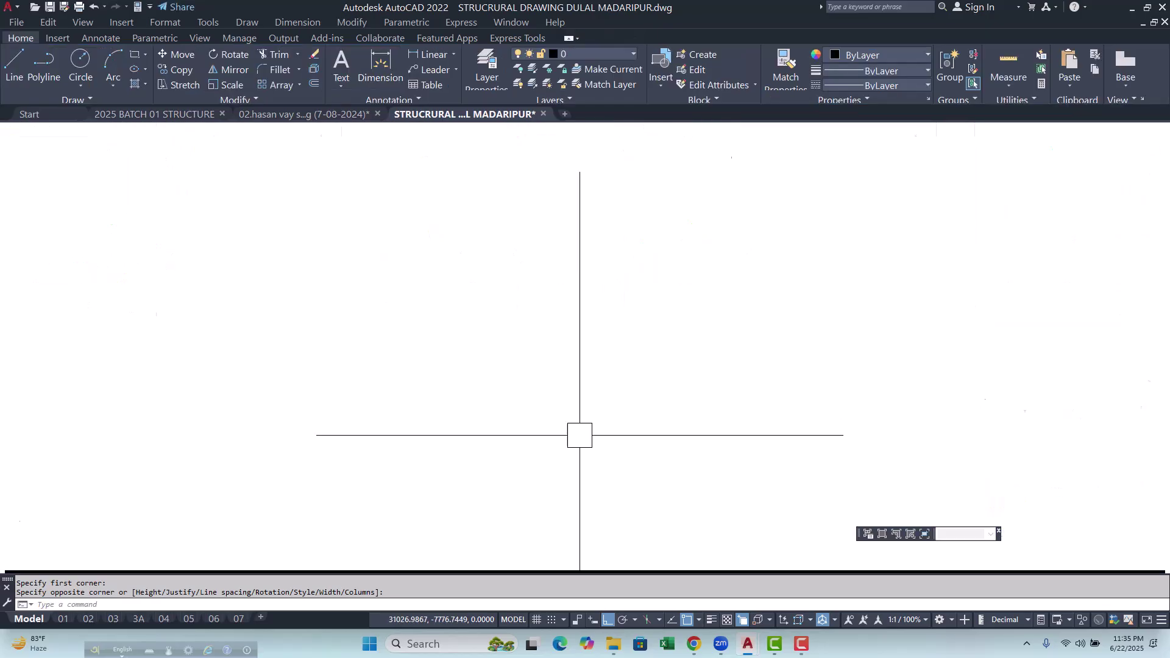
{"action": "scroll", "coordinate": [530, 390], "scroll_direction": "up", "scroll_amount": 2}
{"action": "scroll", "coordinate": [400, 408], "scroll_direction": "down", "scroll_amount": 4}
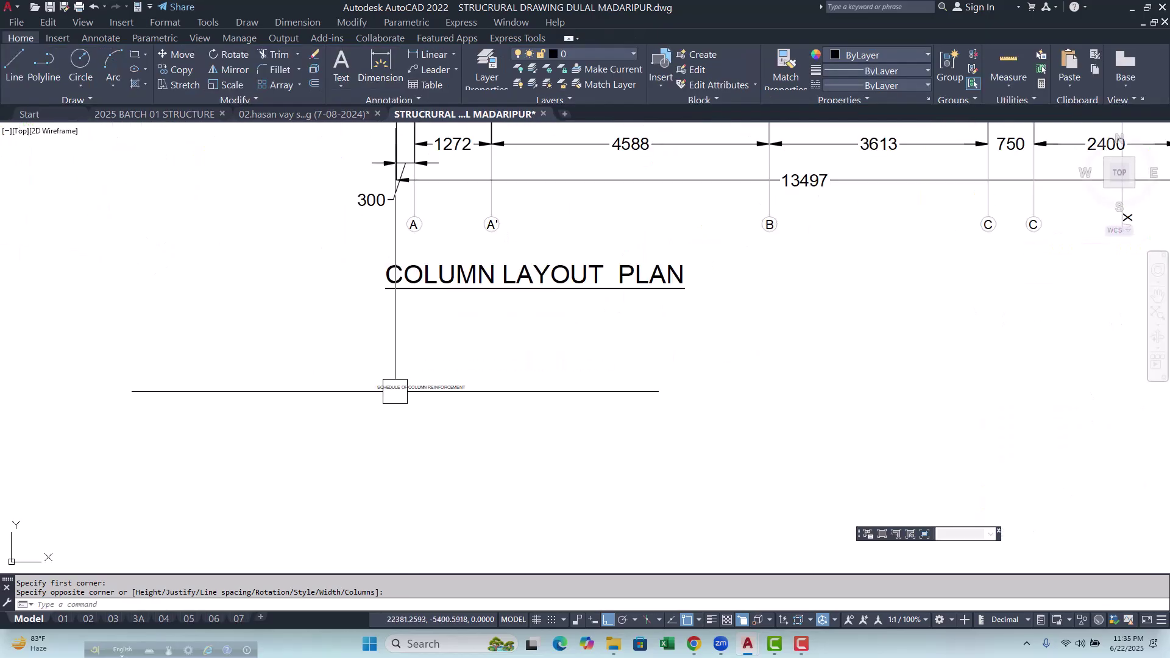
{"action": "left_click", "coordinate": [393, 390]}
{"action": "key", "text": "Return"}
{"action": "left_click", "coordinate": [475, 442]}
{"action": "scroll", "coordinate": [463, 341], "scroll_direction": "up", "scroll_amount": 4}
{"action": "middle_click_drag", "start_coordinate": [417, 385], "coordinate": [417, 331]}
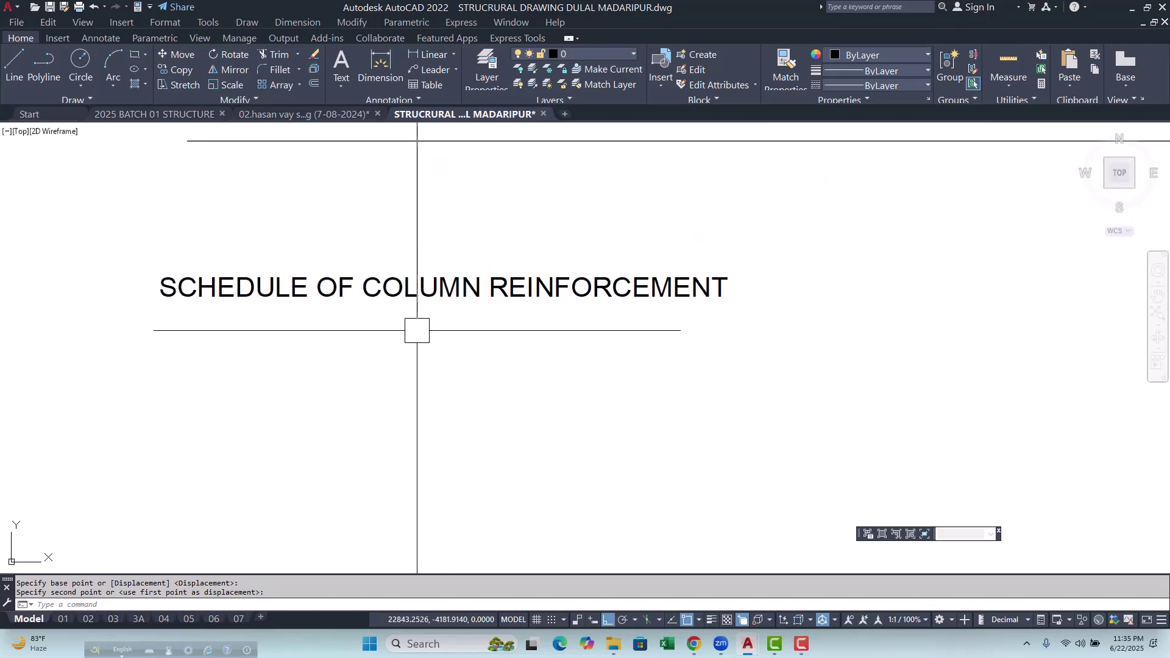
{"action": "scroll", "coordinate": [415, 329], "scroll_direction": "down", "scroll_amount": 2}
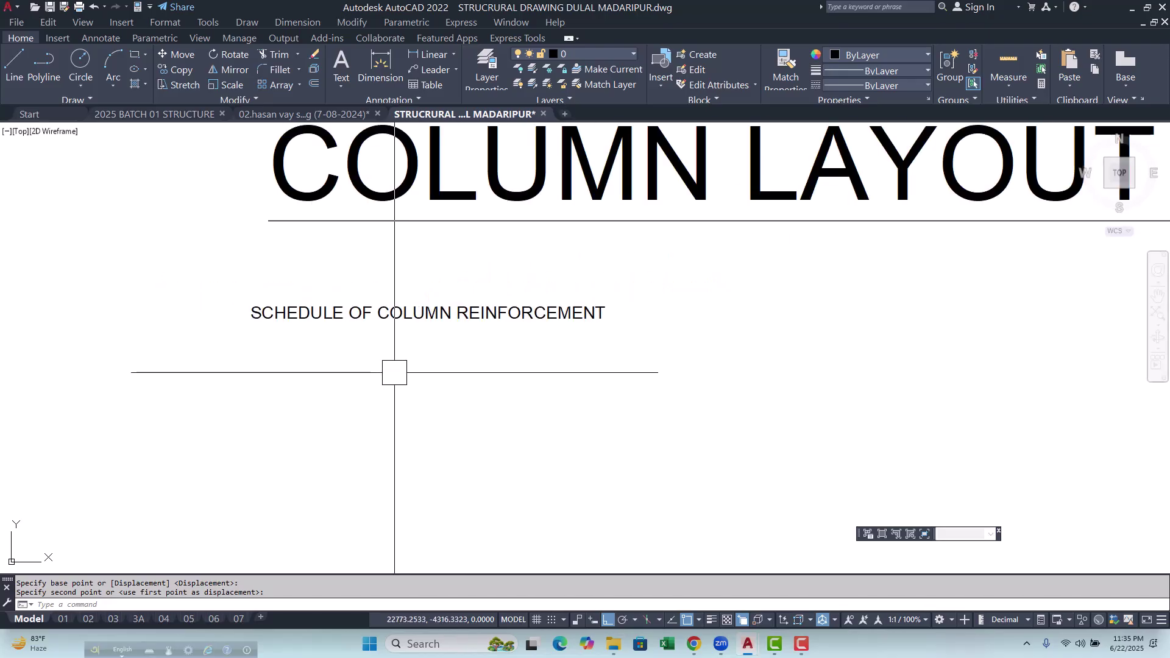
{"action": "scroll", "coordinate": [395, 372], "scroll_direction": "down", "scroll_amount": 6}
{"action": "key", "text": "Escape"}
{"action": "key", "text": "Escape"}
Copy the footing schedule table, without its title, to the area below the SCHEDULE OF COLUMN REINFORCEMENT text.
{"action": "scroll", "coordinate": [80, 315], "scroll_direction": "up", "scroll_amount": 5}
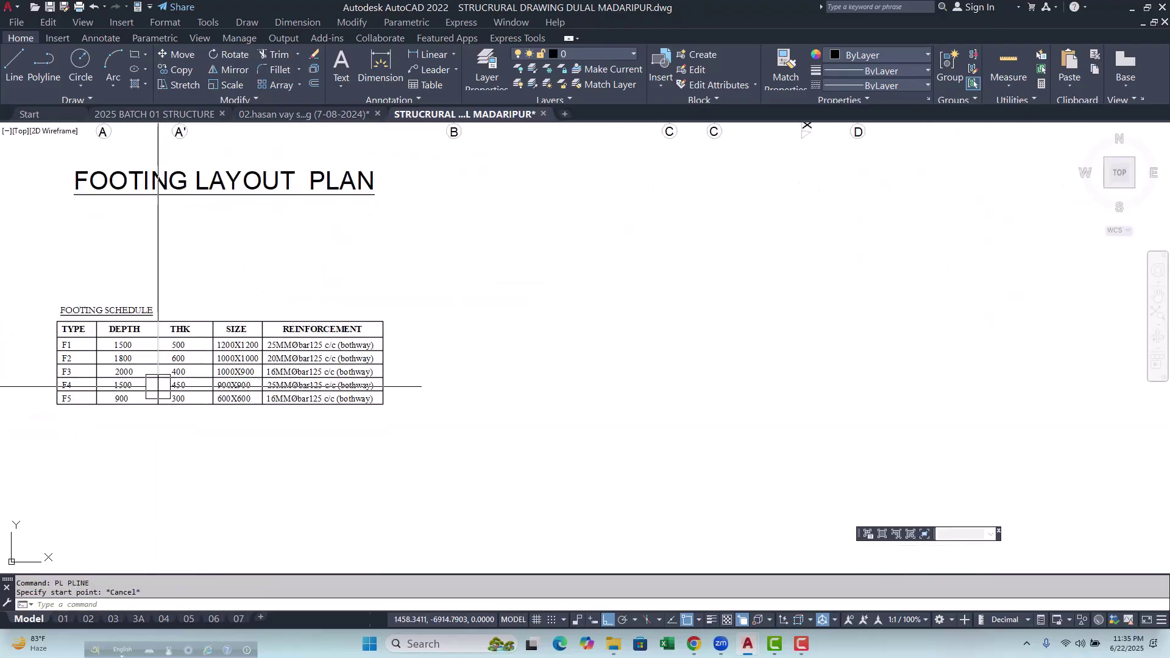
{"action": "scroll", "coordinate": [80, 315], "scroll_direction": "down", "scroll_amount": 3}
{"action": "scroll", "coordinate": [70, 313], "scroll_direction": "up", "scroll_amount": 8}
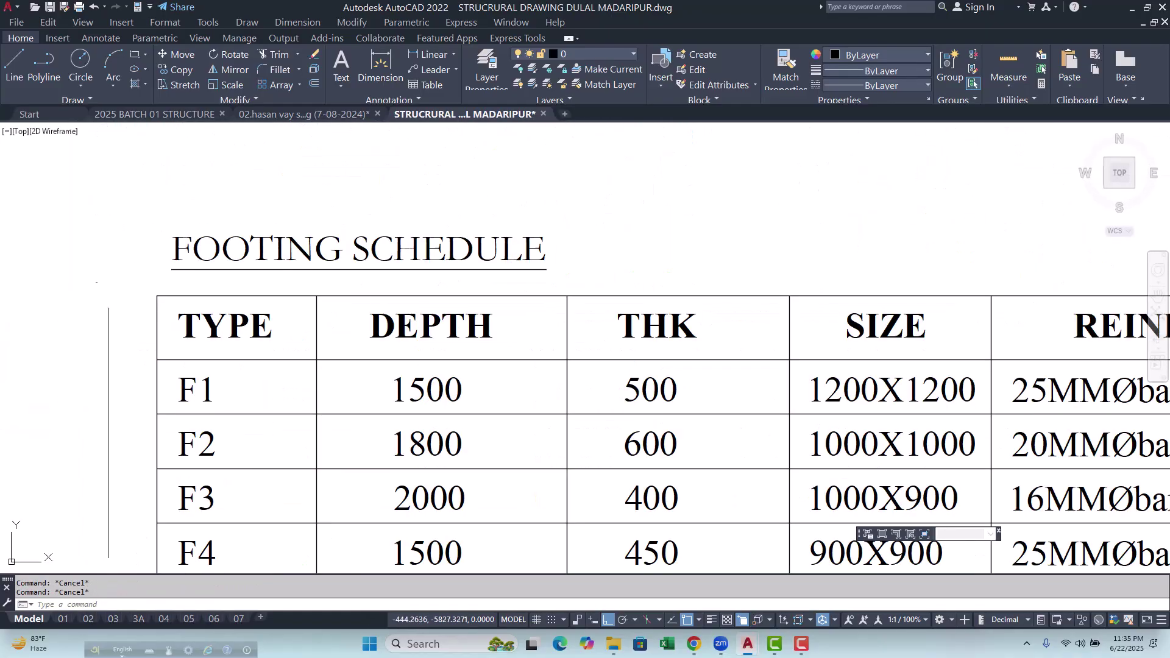
{"action": "left_click", "coordinate": [113, 284]}
{"action": "scroll", "coordinate": [114, 284], "scroll_direction": "down", "scroll_amount": 6}
{"action": "left_click", "coordinate": [521, 430]}
{"action": "type", "text": "co"}
{"action": "key", "text": "Return"}
{"action": "scroll", "coordinate": [110, 292], "scroll_direction": "up", "scroll_amount": 5}
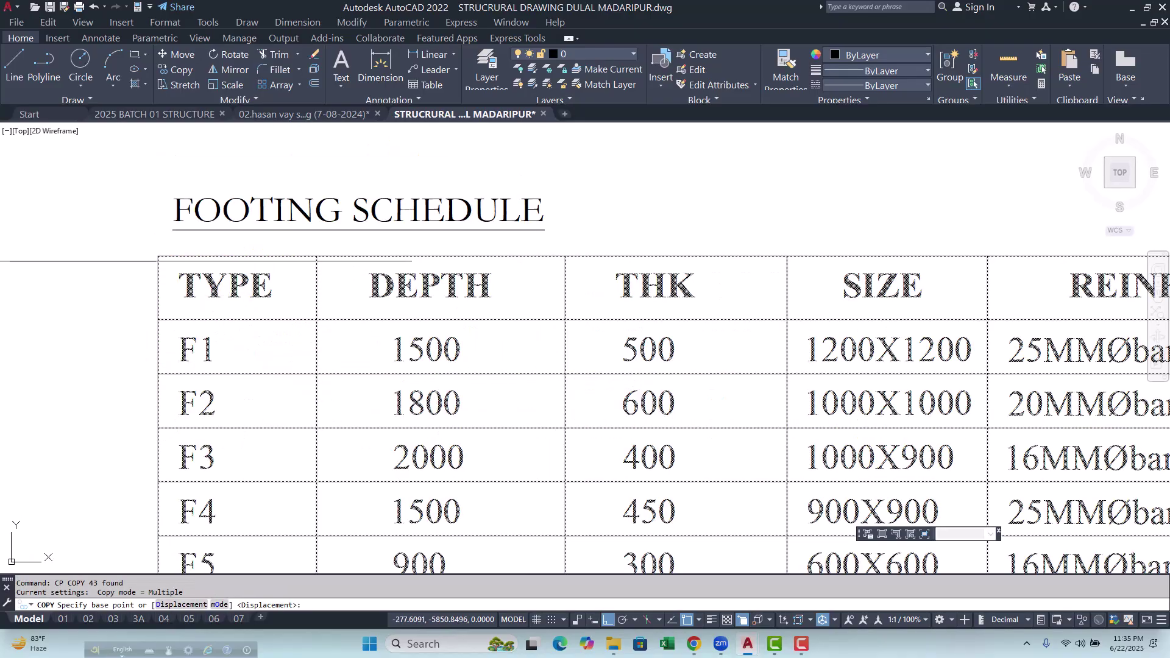
{"action": "left_click", "coordinate": [159, 256]}
{"action": "scroll", "coordinate": [159, 256], "scroll_direction": "down", "scroll_amount": 8}
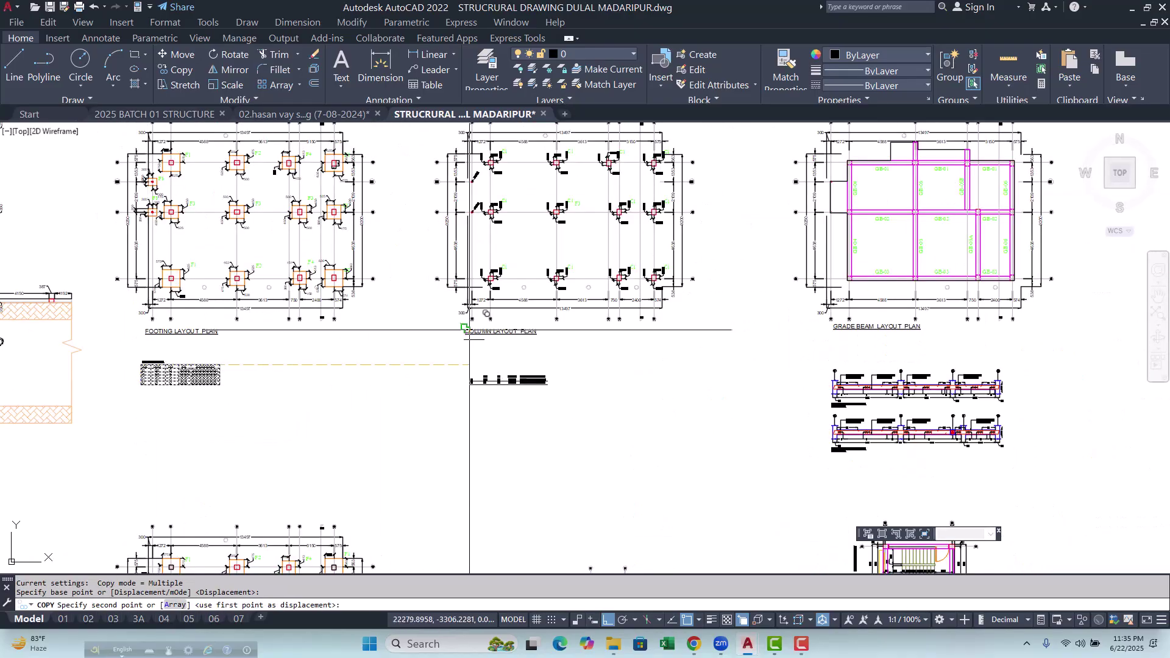
{"action": "scroll", "coordinate": [469, 345], "scroll_direction": "up", "scroll_amount": 5}
{"action": "scroll", "coordinate": [469, 345], "scroll_direction": "up", "scroll_amount": 6}
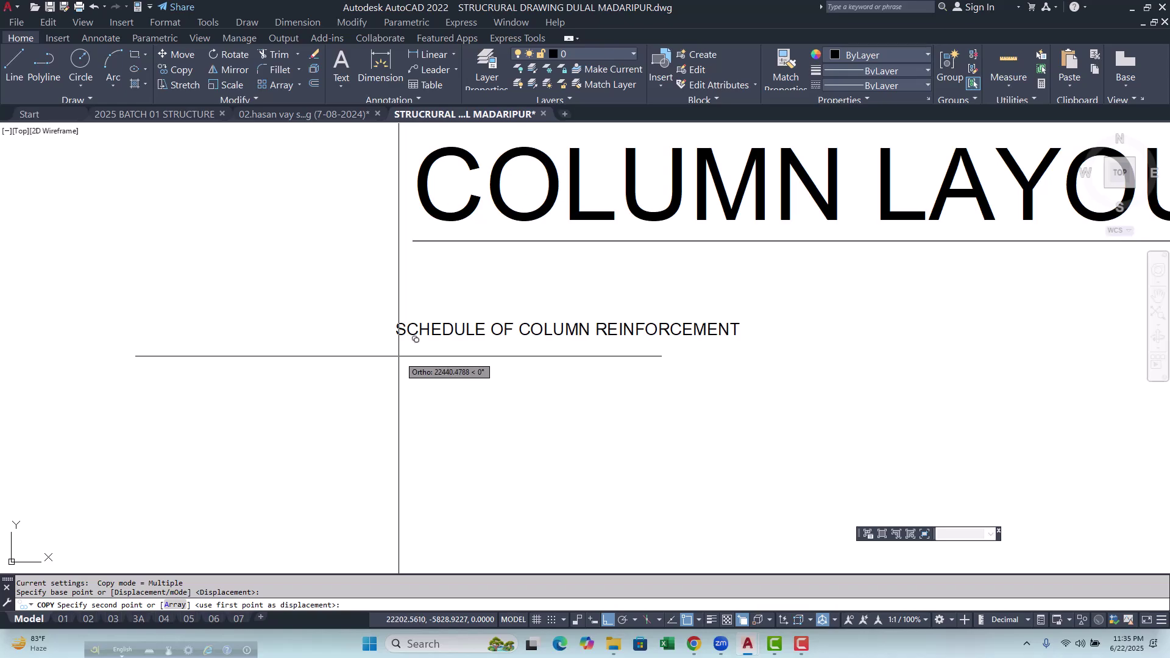
{"action": "left_click", "coordinate": [412, 371]}
{"action": "scroll", "coordinate": [411, 371], "scroll_direction": "down", "scroll_amount": 8}
{"action": "key", "text": "Escape"}
{"action": "key", "text": "Escape"}
Move the copied table up so it sits directly under the SCHEDULE OF COLUMN REINFORCEMENT text.
{"action": "left_click", "coordinate": [364, 360]}
{"action": "left_click", "coordinate": [511, 439]}
{"action": "scroll", "coordinate": [427, 374], "scroll_direction": "up", "scroll_amount": 4}
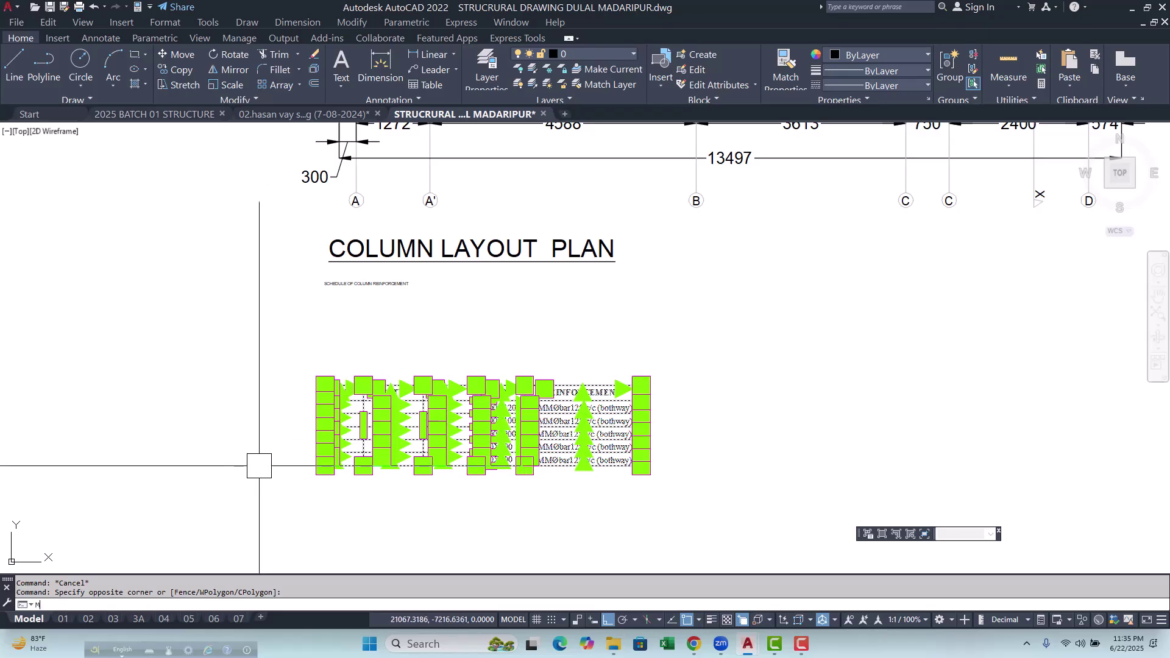
{"action": "type", "text": "m"}
{"action": "key", "text": "Return"}
{"action": "left_click", "coordinate": [278, 472]}
{"action": "left_click", "coordinate": [300, 359]}
{"action": "scroll", "coordinate": [369, 324], "scroll_direction": "up", "scroll_amount": 6}
{"action": "scroll", "coordinate": [313, 381], "scroll_direction": "down", "scroll_amount": 5}
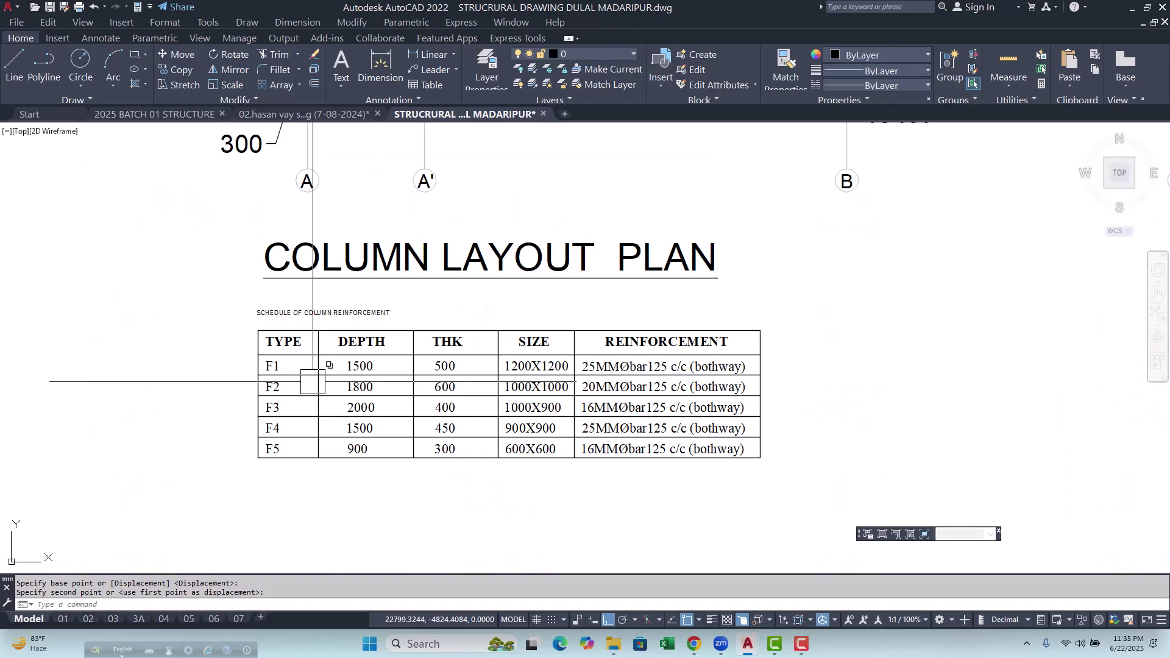
Match the properties of the SCHEDULE OF COLUMN REINFORCEMENT text onto the TYPE, DEPTH and THK headings of the copied table.
{"action": "key", "text": "Escape"}
{"action": "key", "text": "Escape"}
{"action": "type", "text": "MA"}
{"action": "key", "text": "Return"}
{"action": "scroll", "coordinate": [292, 322], "scroll_direction": "up", "scroll_amount": 7}
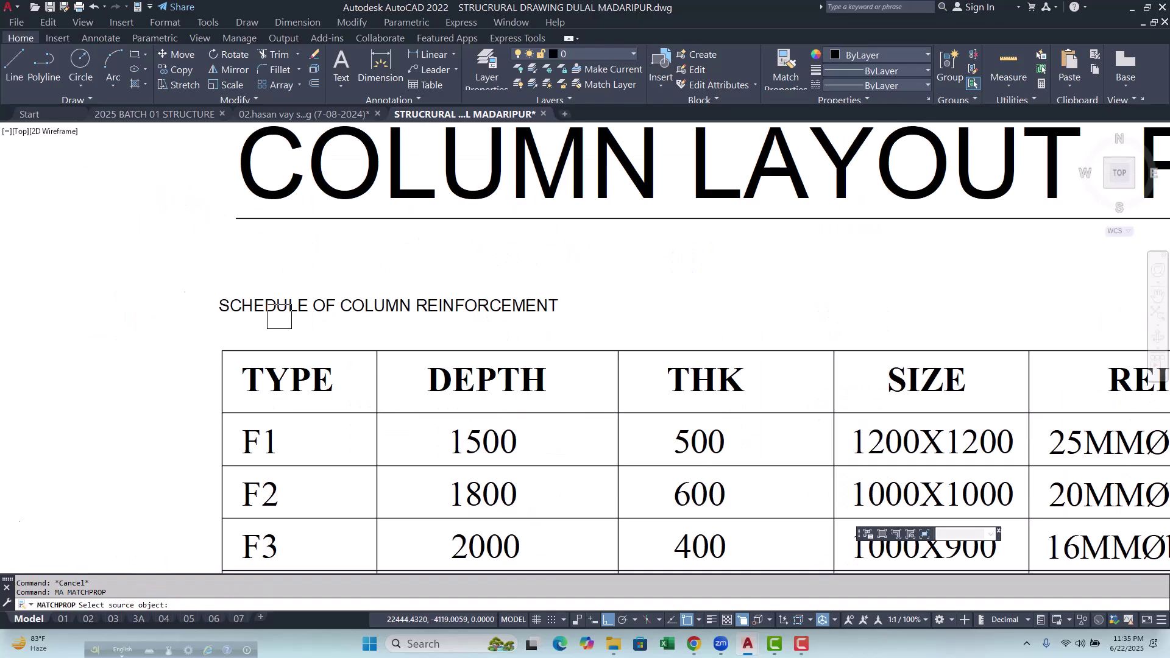
{"action": "left_click", "coordinate": [283, 303]}
{"action": "left_click", "coordinate": [293, 399]}
{"action": "left_click", "coordinate": [574, 432]}
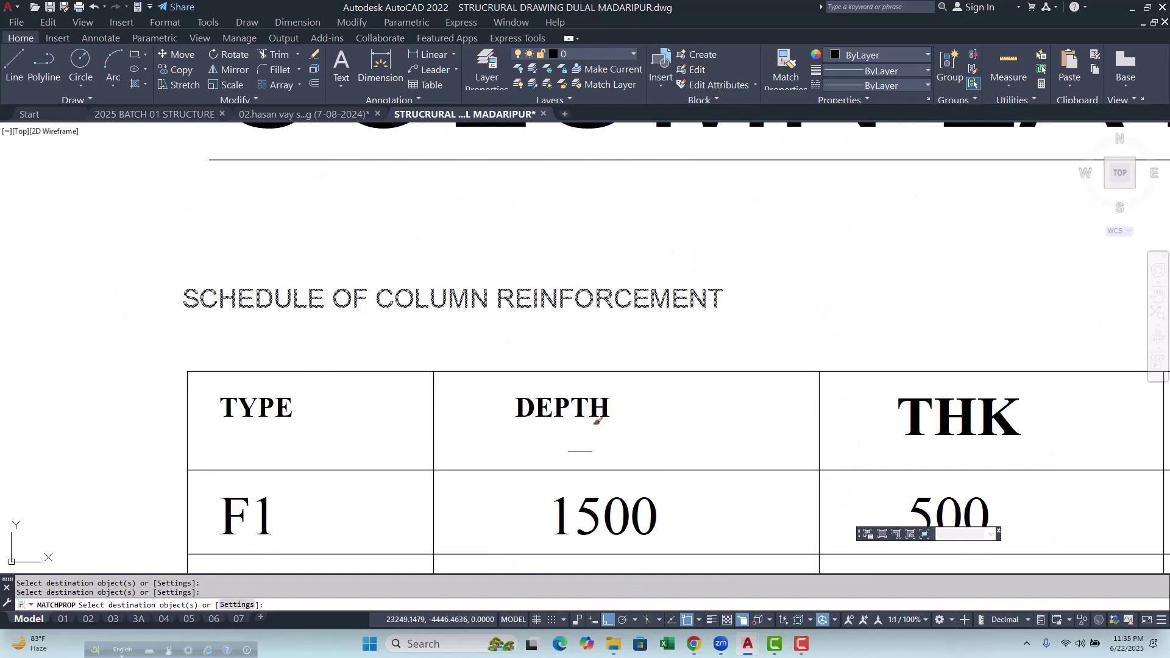
{"action": "middle_click_drag", "start_coordinate": [575, 433], "coordinate": [238, 374]}
{"action": "left_click", "coordinate": [580, 371]}
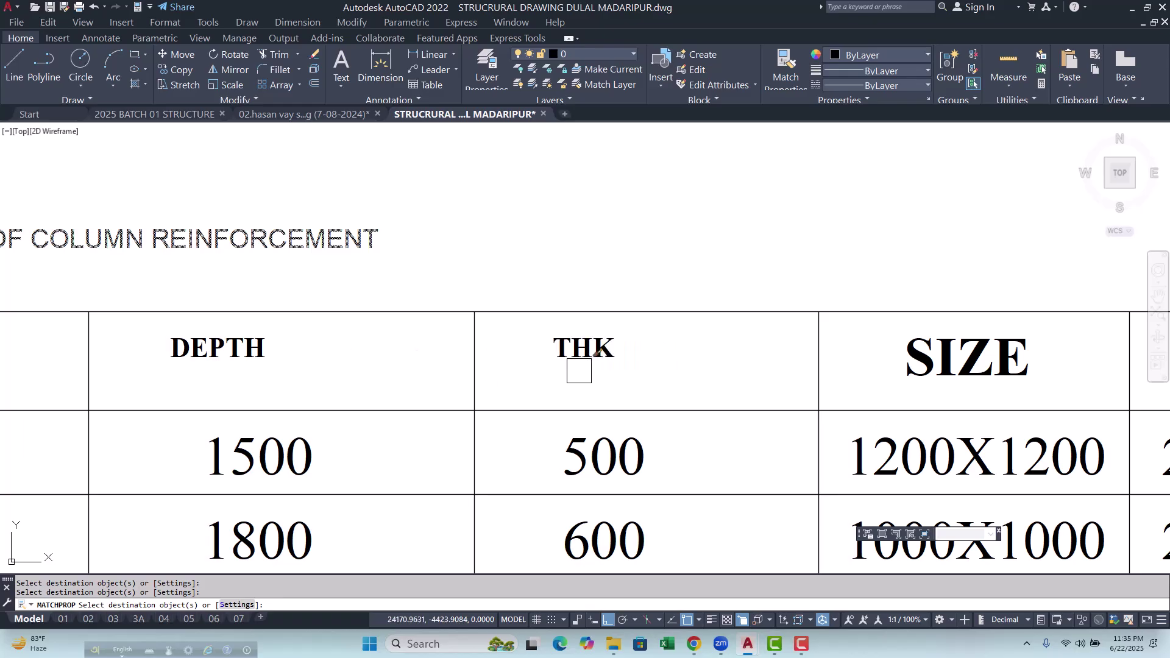
{"action": "scroll", "coordinate": [415, 374], "scroll_direction": "down", "scroll_amount": 4}
{"action": "middle_click_drag", "start_coordinate": [478, 363], "coordinate": [392, 327]}
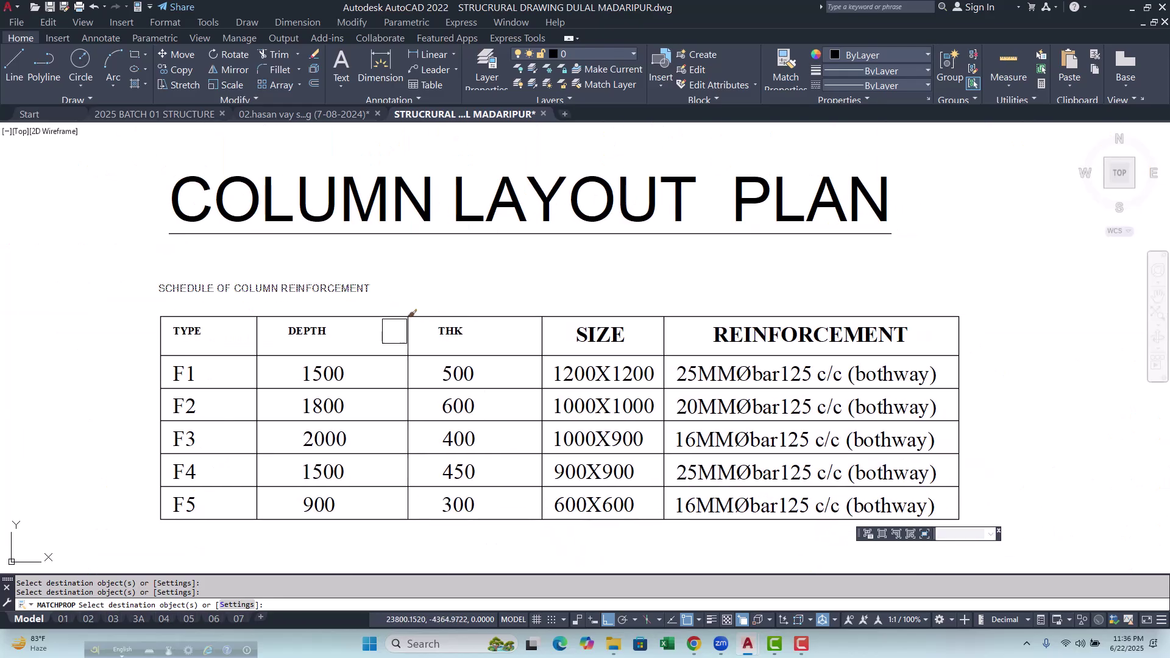
{"action": "scroll", "coordinate": [569, 340], "scroll_direction": "up", "scroll_amount": 4}
{"action": "key", "text": "Escape"}
{"action": "key", "text": "Escape"}
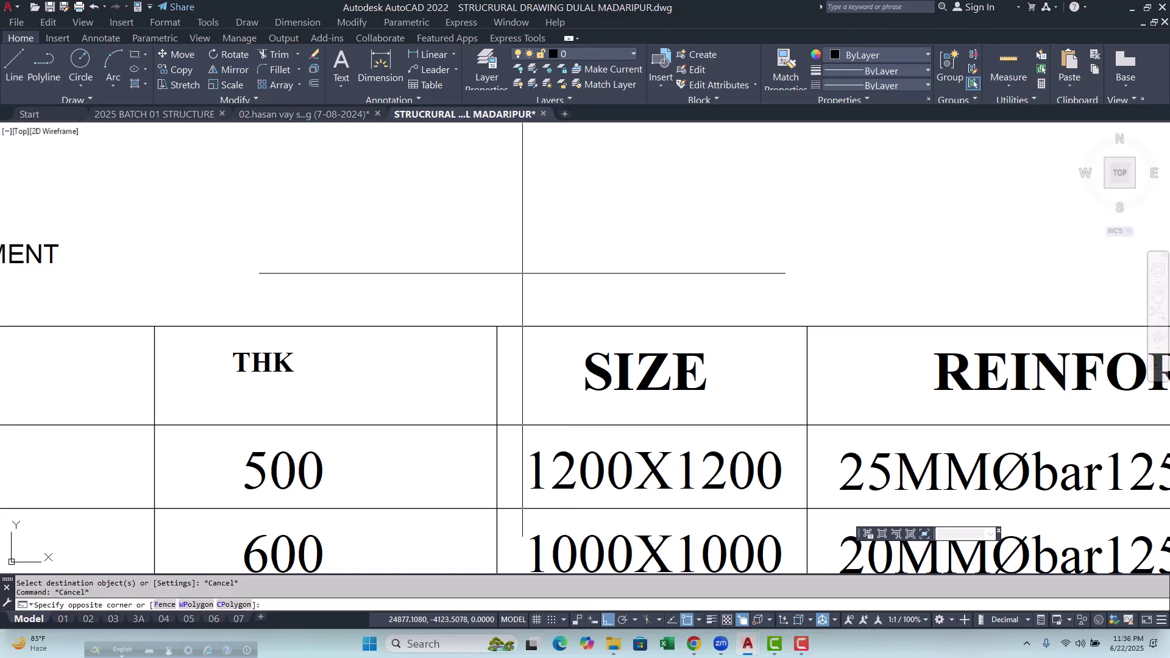
Erase the SIZE and REINFORCEMENT column texts and their right-hand vertical lines from the copied table.
{"action": "scroll", "coordinate": [530, 304], "scroll_direction": "down", "scroll_amount": 6}
{"action": "left_click", "coordinate": [522, 274]}
{"action": "left_click", "coordinate": [790, 488]}
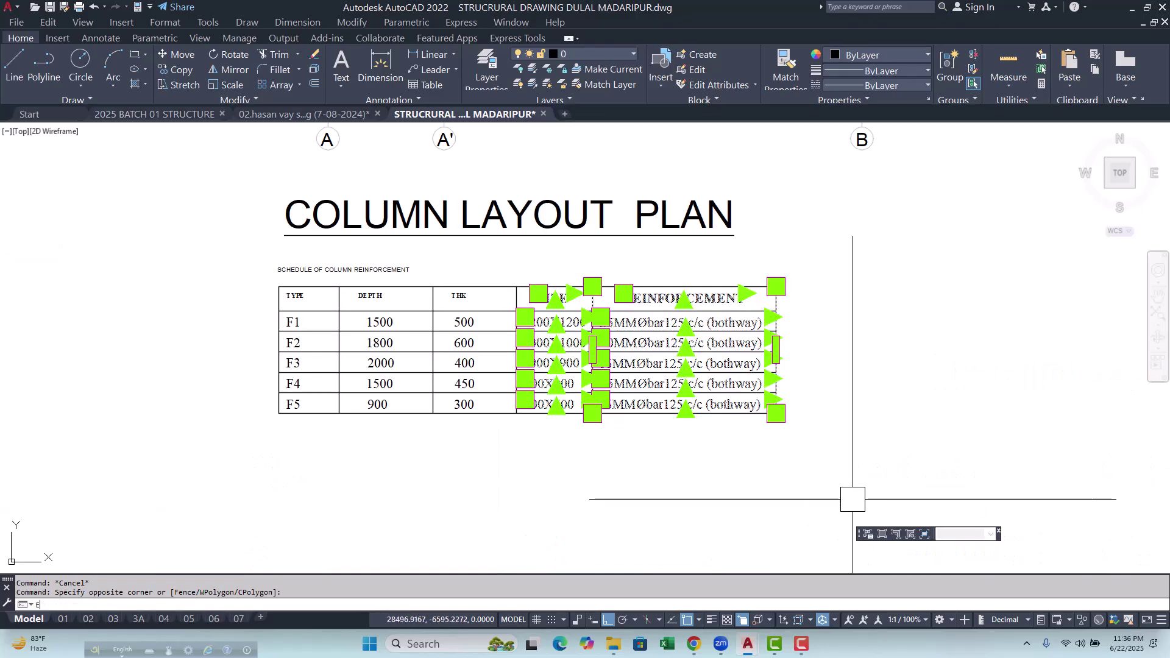
{"action": "key", "text": "Return"}
Stretch the copied table's horizontal lines back so they end at the right edge of the THK column.
{"action": "left_click", "coordinate": [824, 263]}
{"action": "left_click", "coordinate": [719, 475]}
{"action": "type", "text": "s"}
{"action": "key", "text": "Return"}
{"action": "left_click", "coordinate": [776, 286]}
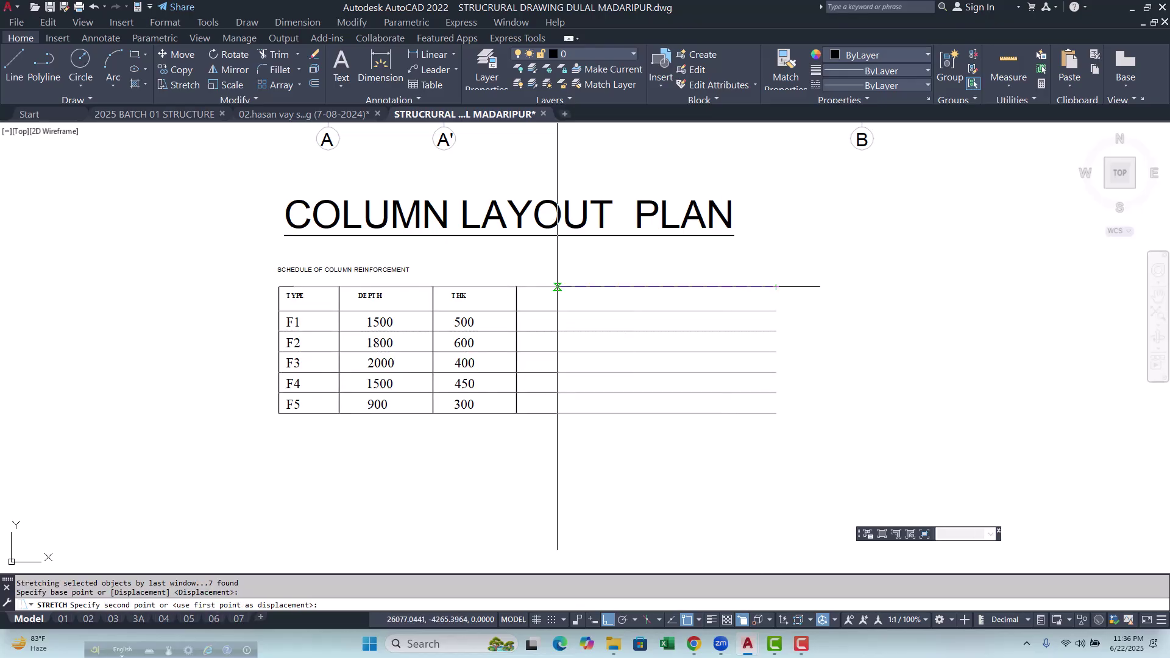
{"action": "left_click", "coordinate": [516, 286]}
{"action": "key", "text": "Escape"}
{"action": "key", "text": "Escape"}
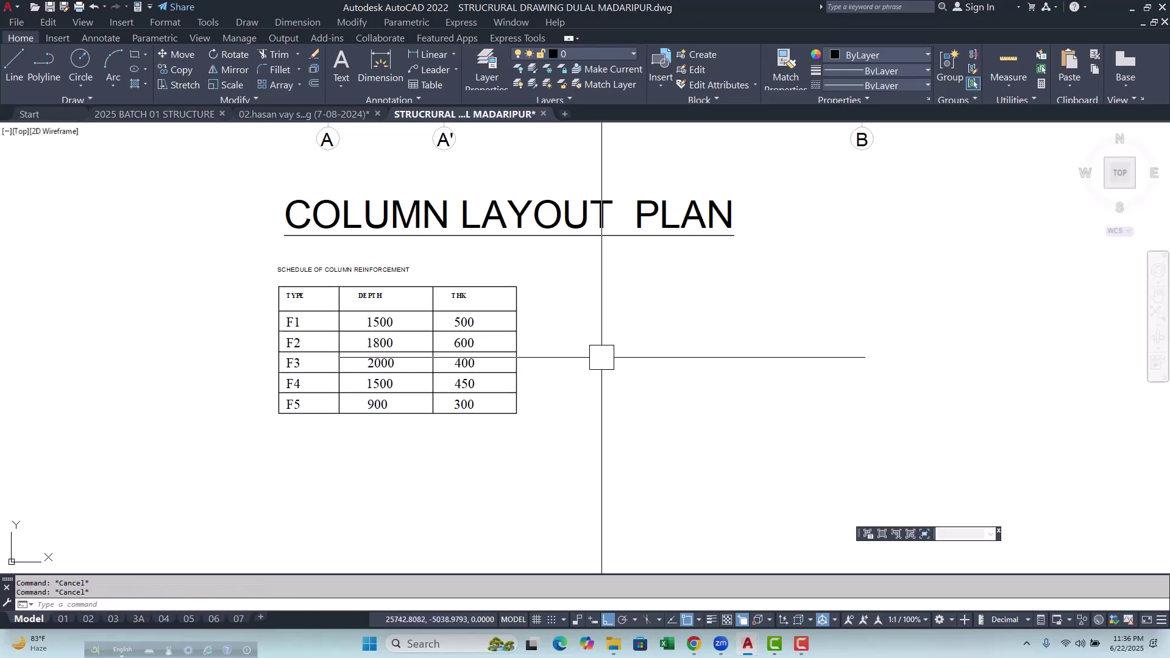
Replace the TYPE heading in the column schedule with "NAME OF COLUMN".
{"action": "scroll", "coordinate": [232, 295], "scroll_direction": "up", "scroll_amount": 3}
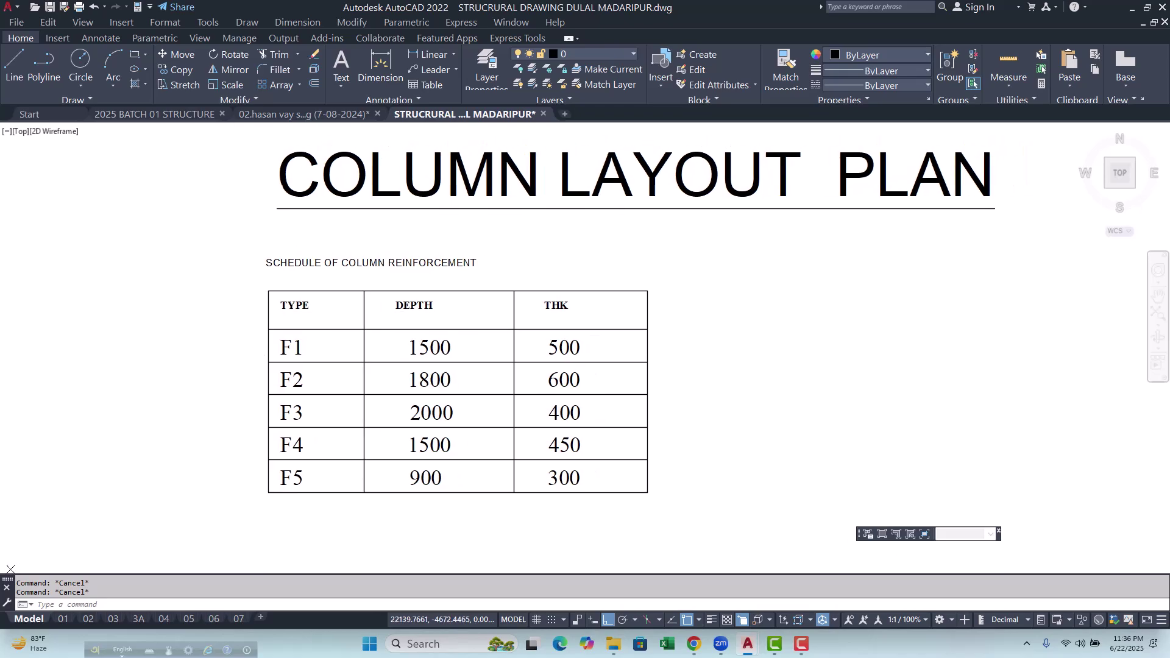
{"action": "scroll", "coordinate": [298, 314], "scroll_direction": "up", "scroll_amount": 3}
{"action": "scroll", "coordinate": [305, 307], "scroll_direction": "down", "scroll_amount": 2}
{"action": "scroll", "coordinate": [274, 282], "scroll_direction": "up", "scroll_amount": 3}
{"action": "double_click", "coordinate": [421, 331]}
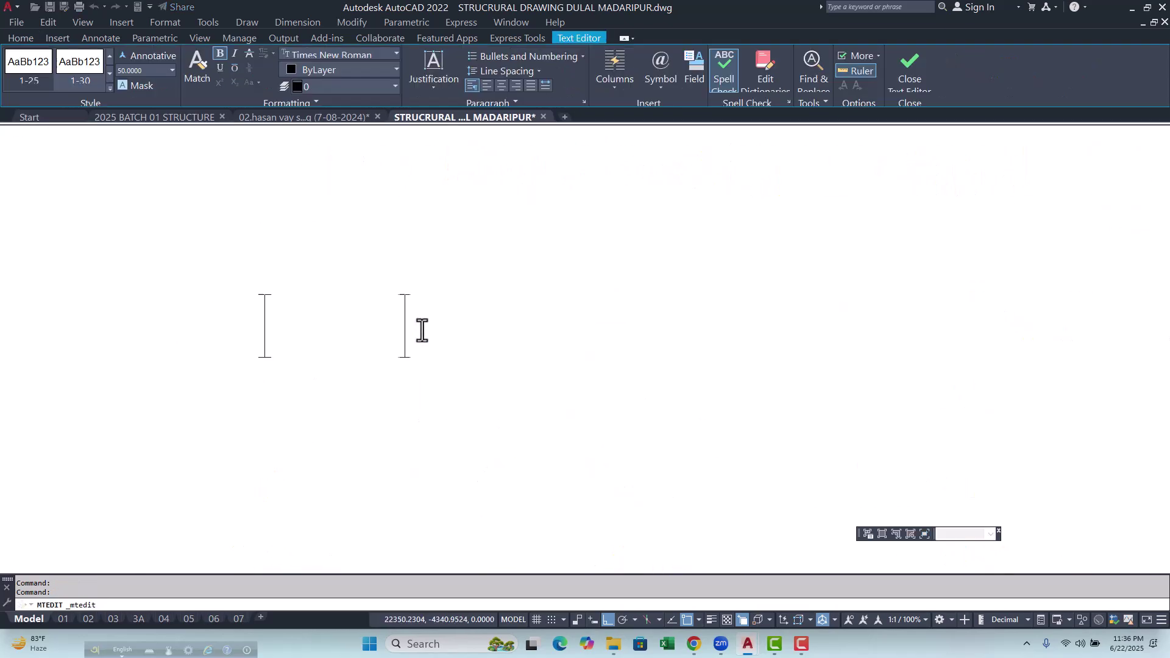
{"action": "type", "text": "N"}
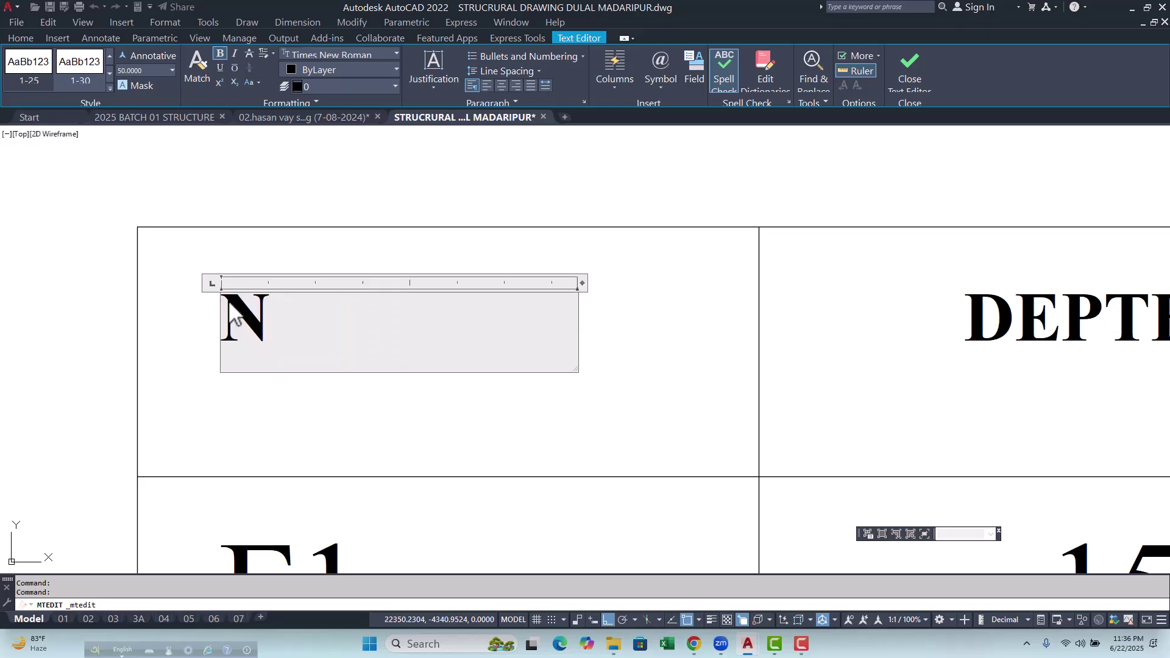
{"action": "type", "text": "AME"}
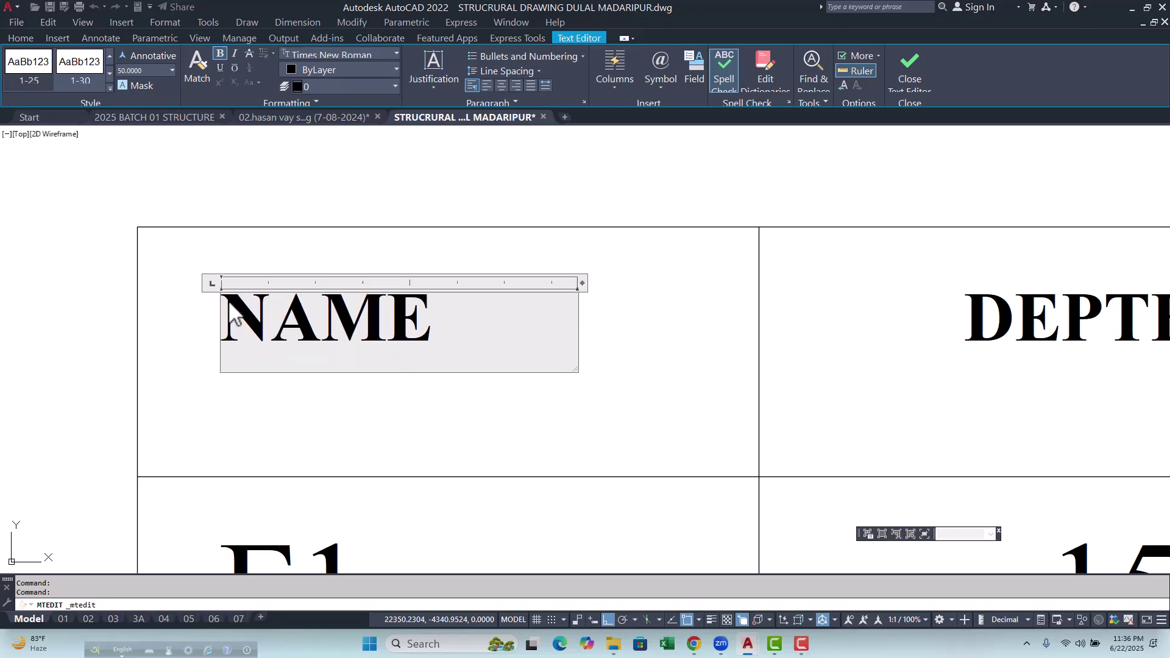
{"action": "type", "text": " OF"}
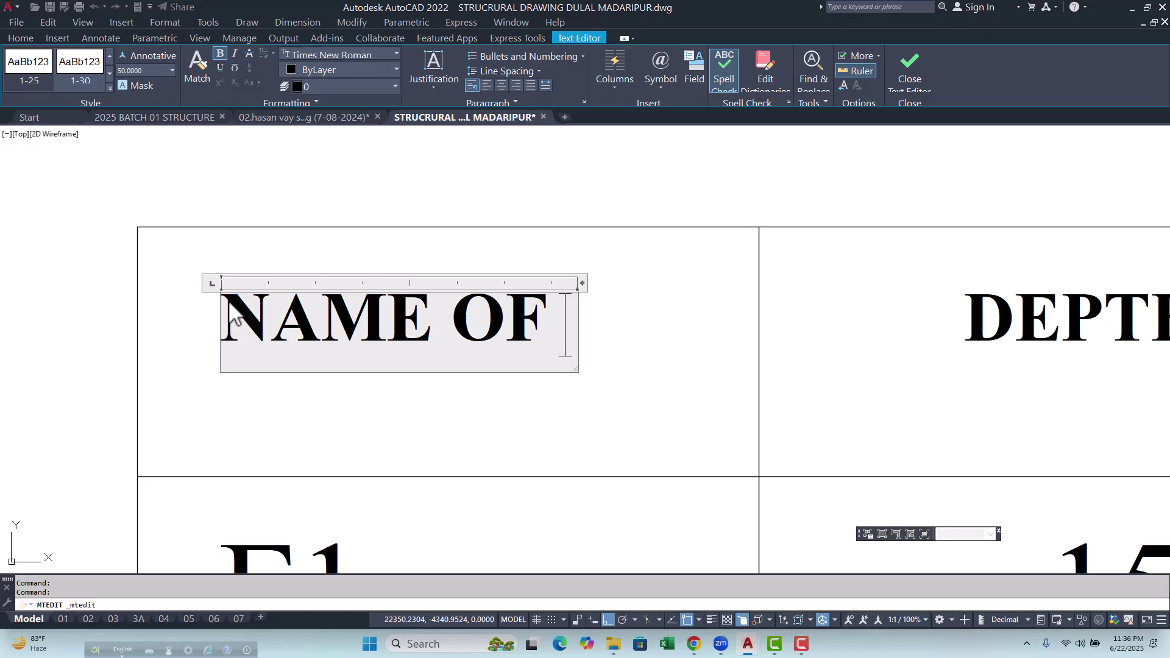
{"action": "type", "text": " COLUMN"}
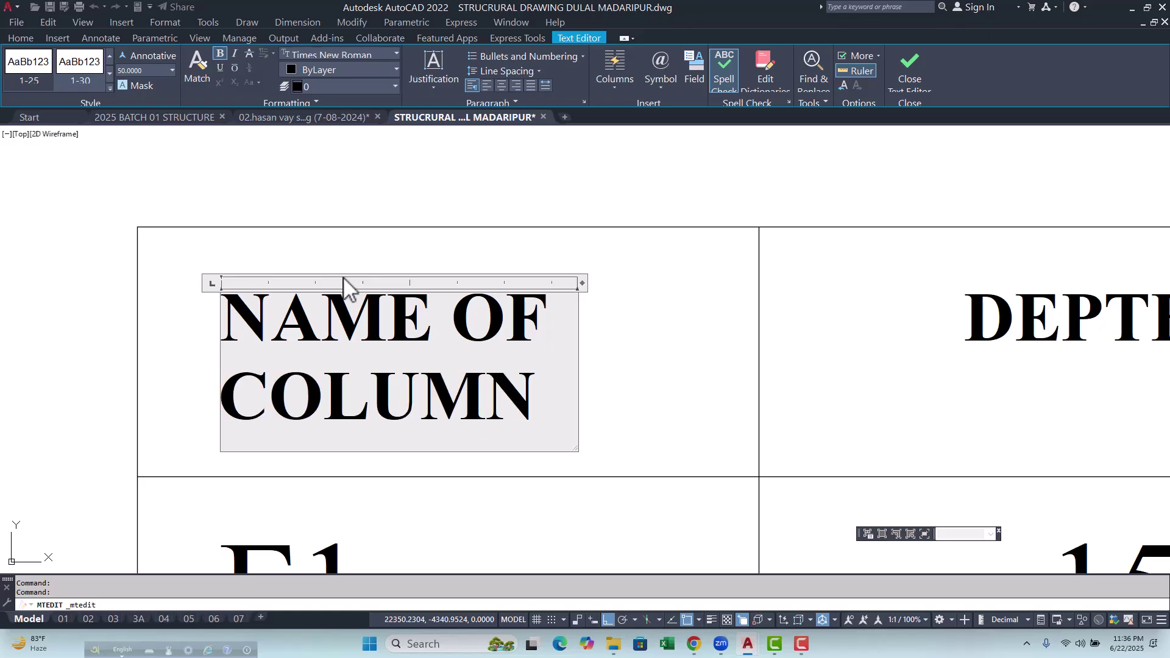
{"action": "left_click", "coordinate": [603, 383]}
{"action": "scroll", "coordinate": [686, 418], "scroll_direction": "down", "scroll_amount": 3}
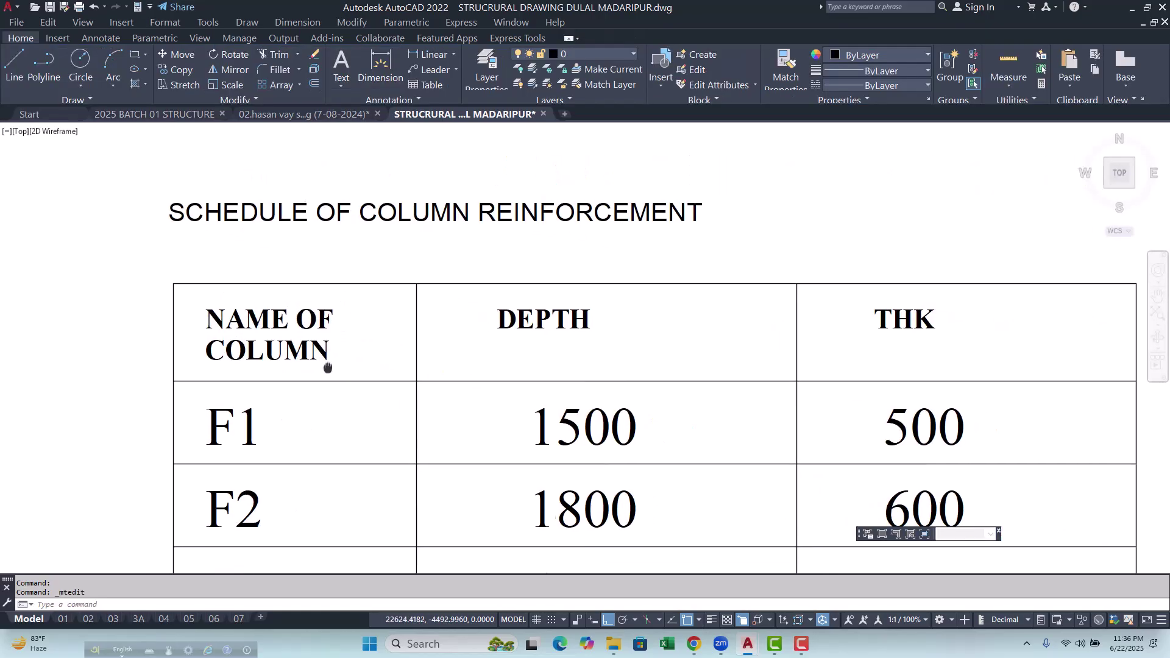
Replace the DEPTH heading in the column schedule with "UP TO F.G.L".
{"action": "middle_click_drag", "start_coordinate": [417, 391], "coordinate": [326, 360]}
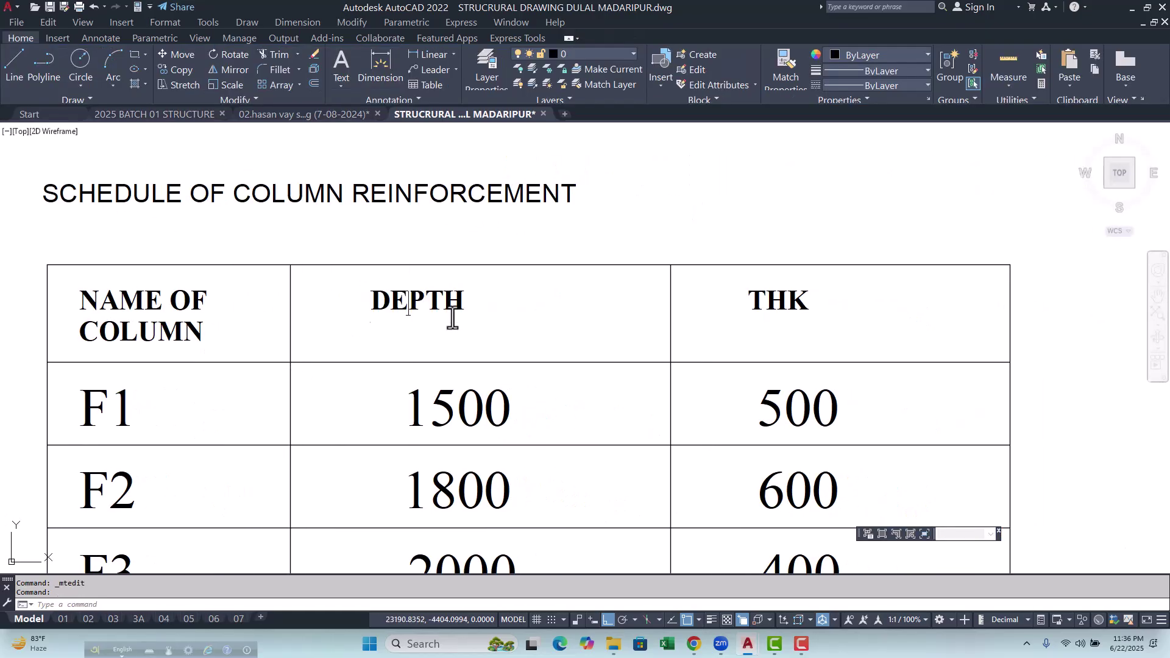
{"action": "double_click", "coordinate": [381, 298]}
{"action": "left_click_drag", "start_coordinate": [492, 311], "coordinate": [364, 298]}
{"action": "type", "text": "UP TO F.G.L"}
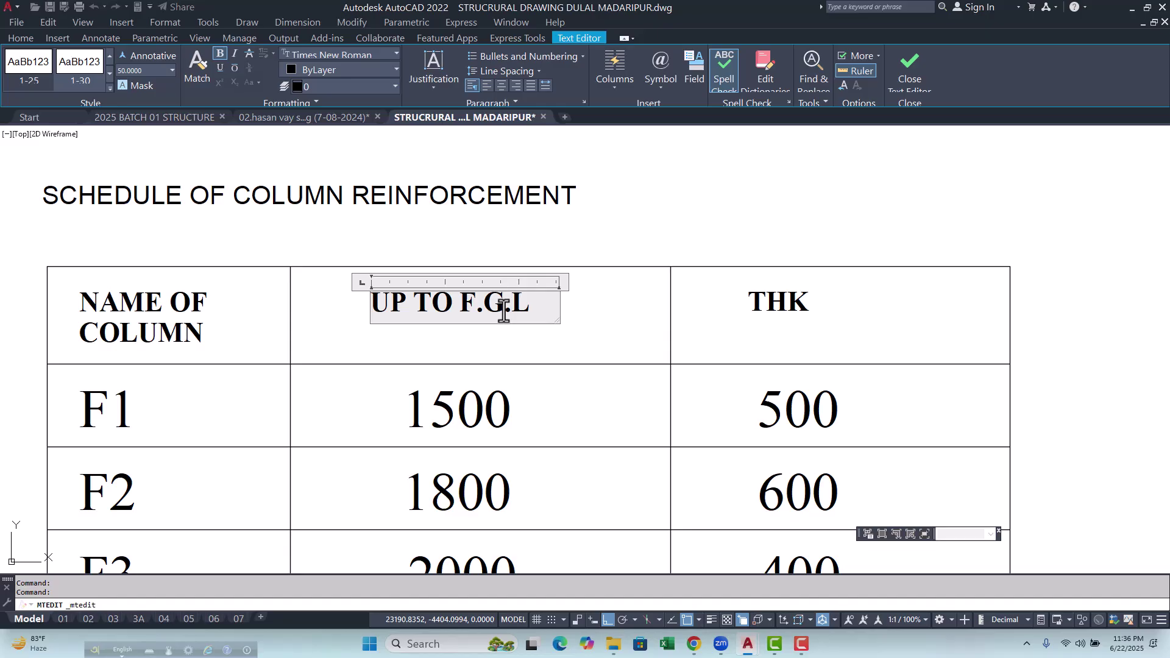
{"action": "left_click", "coordinate": [645, 356]}
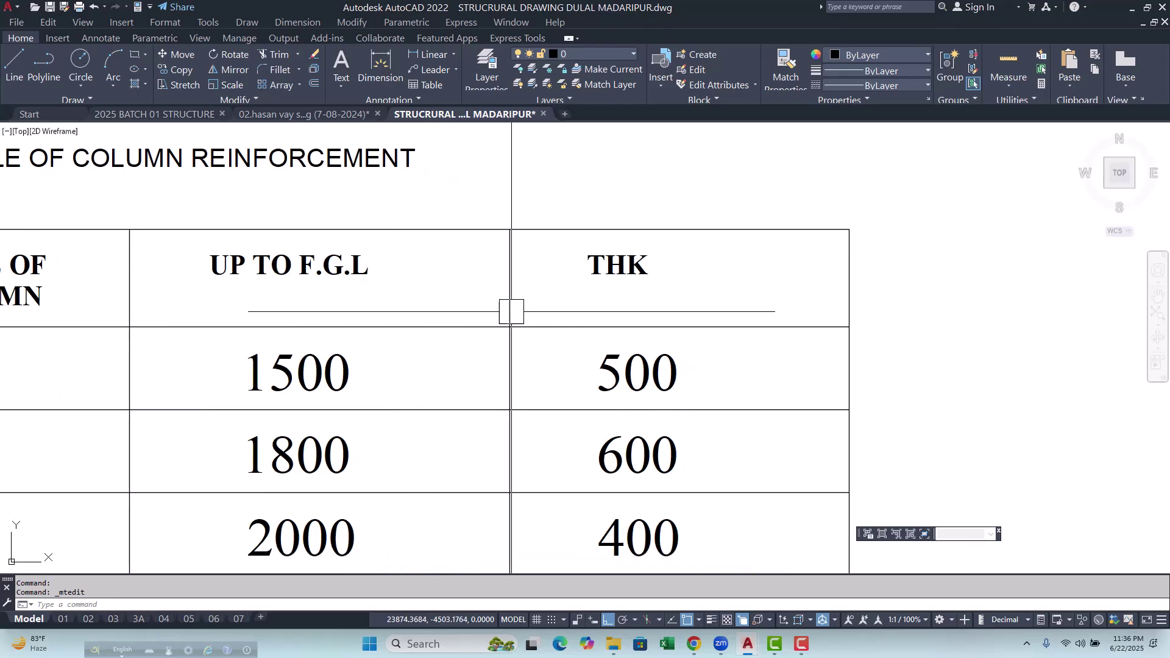
Replace the THK heading in the column schedule with "F.G.L TO ABOVE" and widen its text box to fit one line.
{"action": "double_click", "coordinate": [651, 267]}
{"action": "left_click_drag", "start_coordinate": [655, 266], "coordinate": [577, 267]}
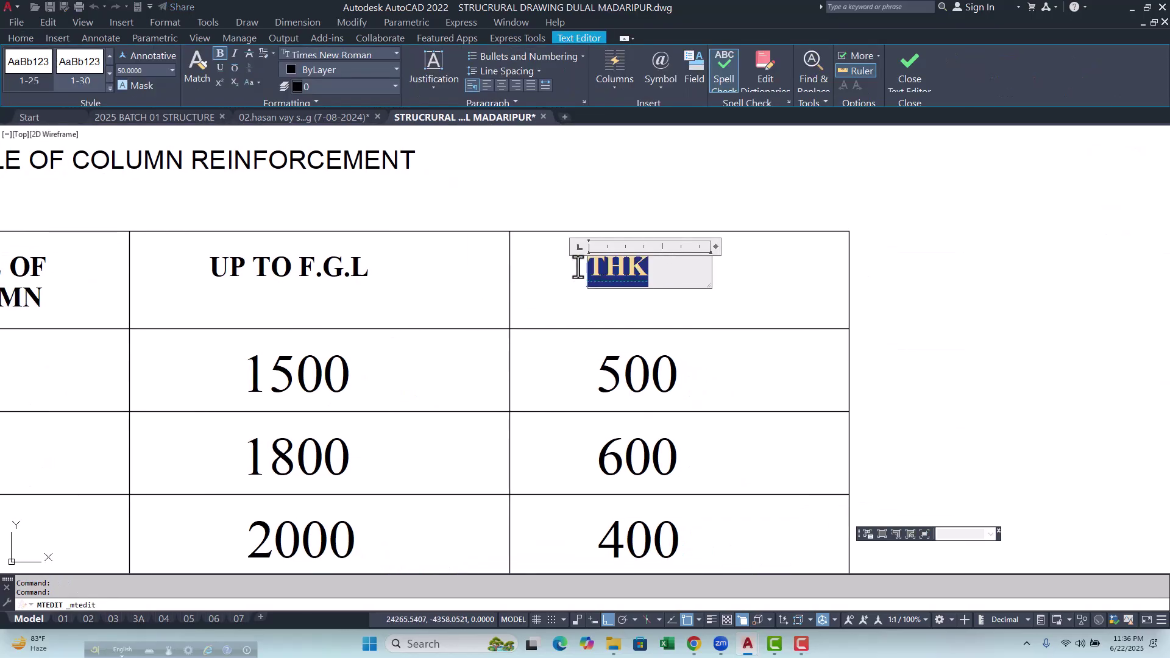
{"action": "type", "text": "F.G.L TO"}
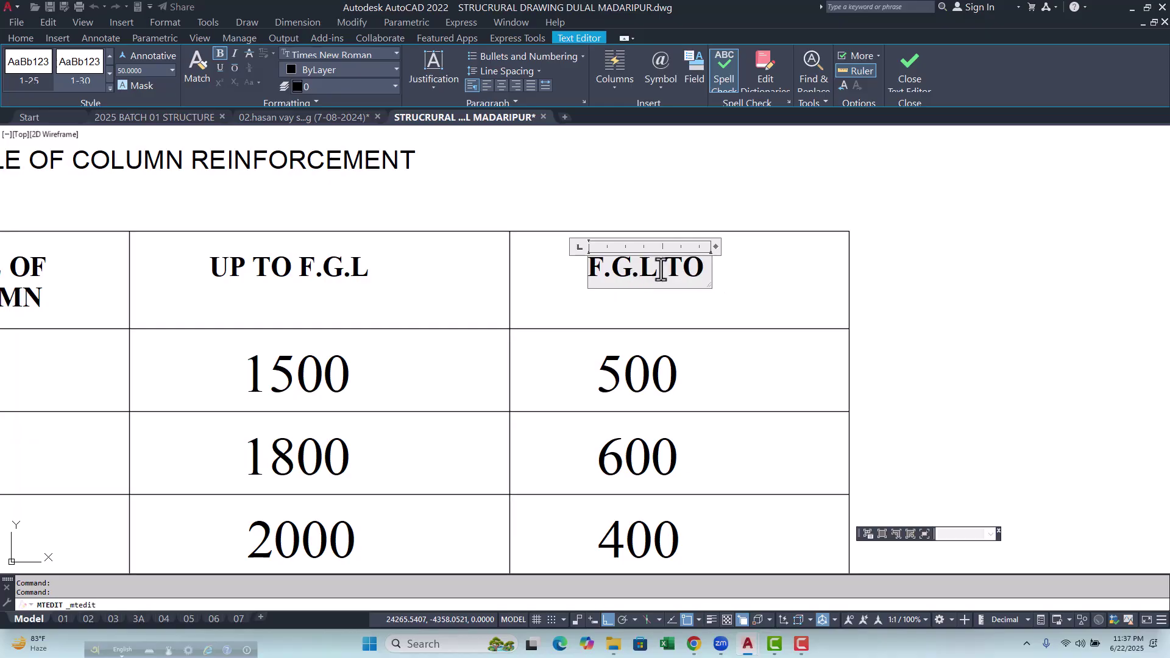
{"action": "type", "text": "ABOVE"}
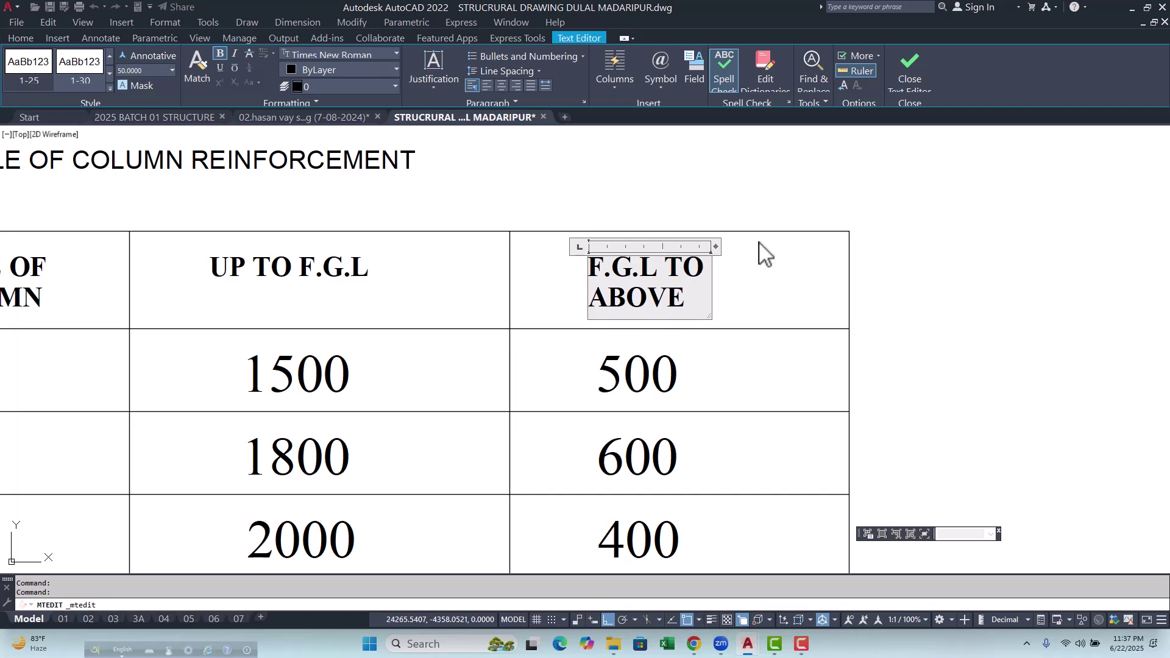
{"action": "left_click_drag", "start_coordinate": [714, 246], "coordinate": [824, 247]}
{"action": "left_click", "coordinate": [969, 295]}
{"action": "scroll", "coordinate": [463, 249], "scroll_direction": "down", "scroll_amount": 4}
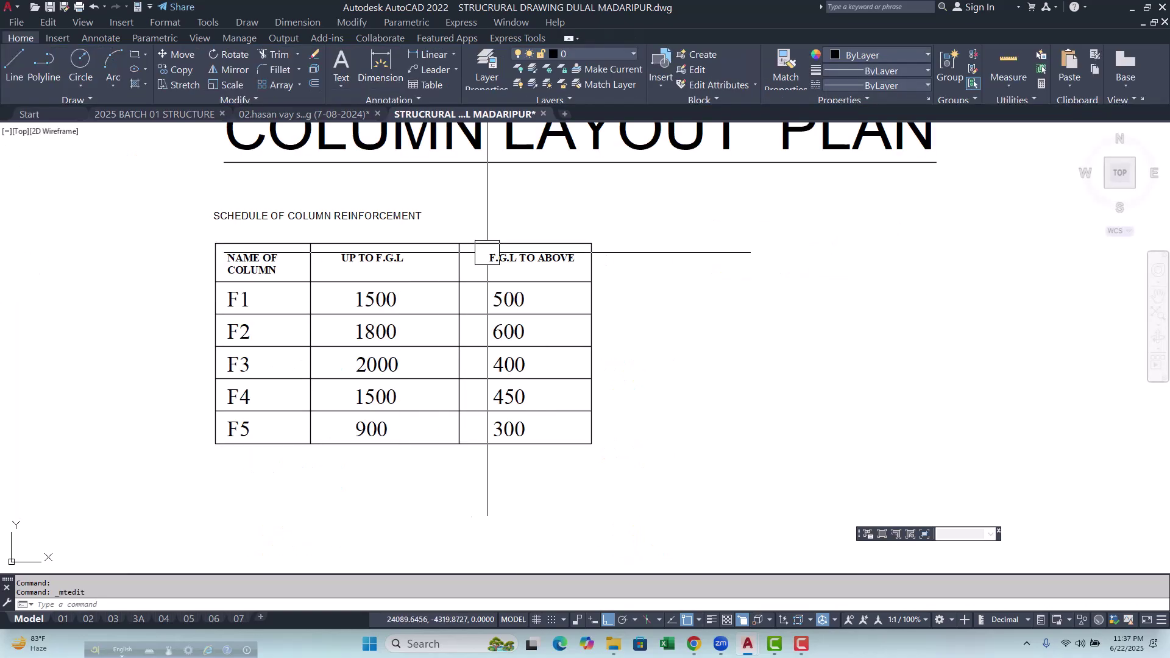
Erase the stray F3 label beside the C1 tag at grid B/02 in the column layout plan.
{"action": "middle_click_drag", "start_coordinate": [392, 254], "coordinate": [423, 259]}
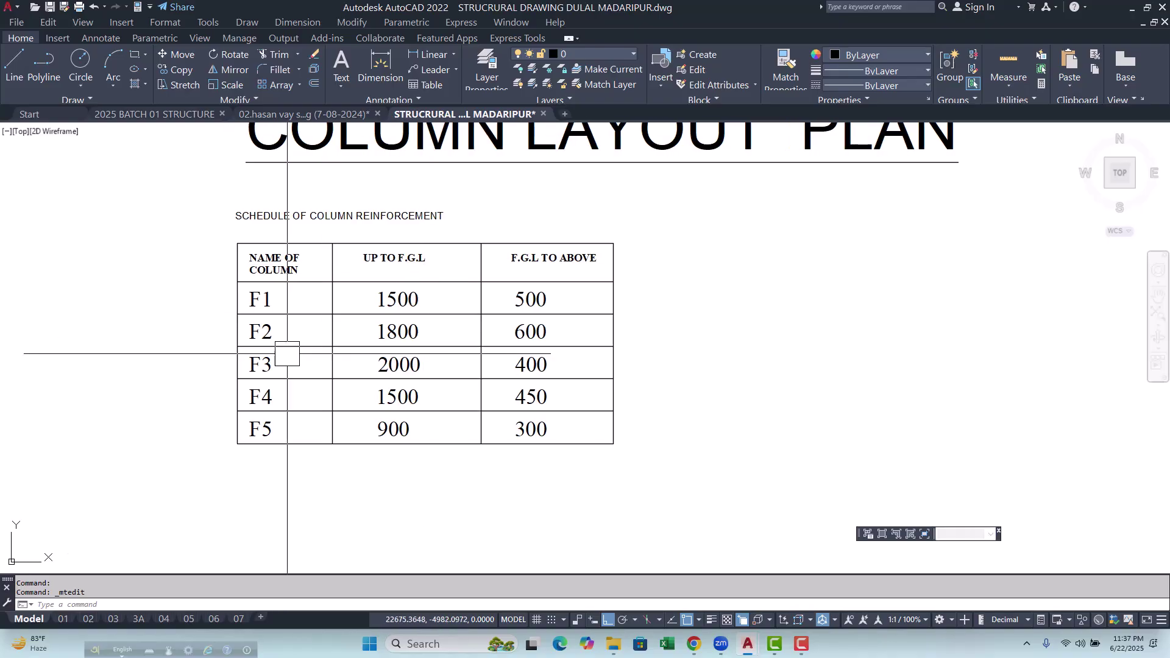
{"action": "scroll", "coordinate": [410, 334], "scroll_direction": "up", "scroll_amount": 2}
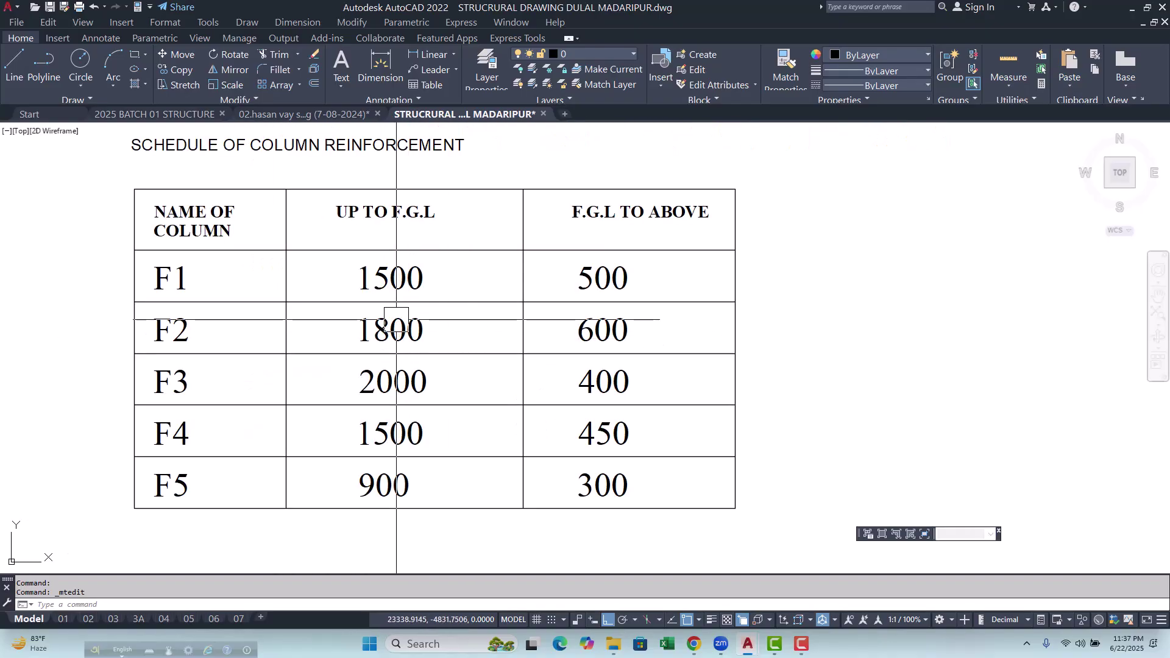
{"action": "scroll", "coordinate": [332, 394], "scroll_direction": "down", "scroll_amount": 4}
{"action": "scroll", "coordinate": [327, 398], "scroll_direction": "down", "scroll_amount": 5}
{"action": "mouse_move", "coordinate": [334, 397]}
{"action": "middle_mouse_down"}
{"action": "mouse_move", "coordinate": [335, 441]}
{"action": "mouse_move", "coordinate": [301, 463]}
{"action": "middle_mouse_up"}
{"action": "scroll", "coordinate": [339, 423], "scroll_direction": "up", "scroll_amount": 2}
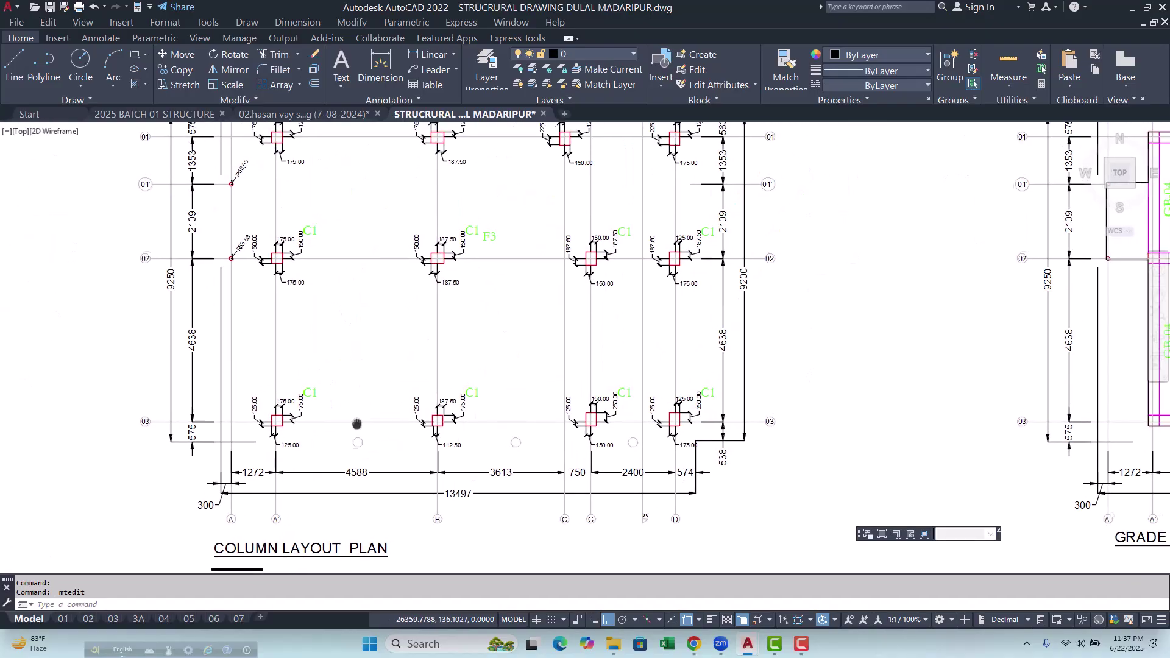
{"action": "middle_click_drag", "start_coordinate": [504, 272], "coordinate": [413, 395]}
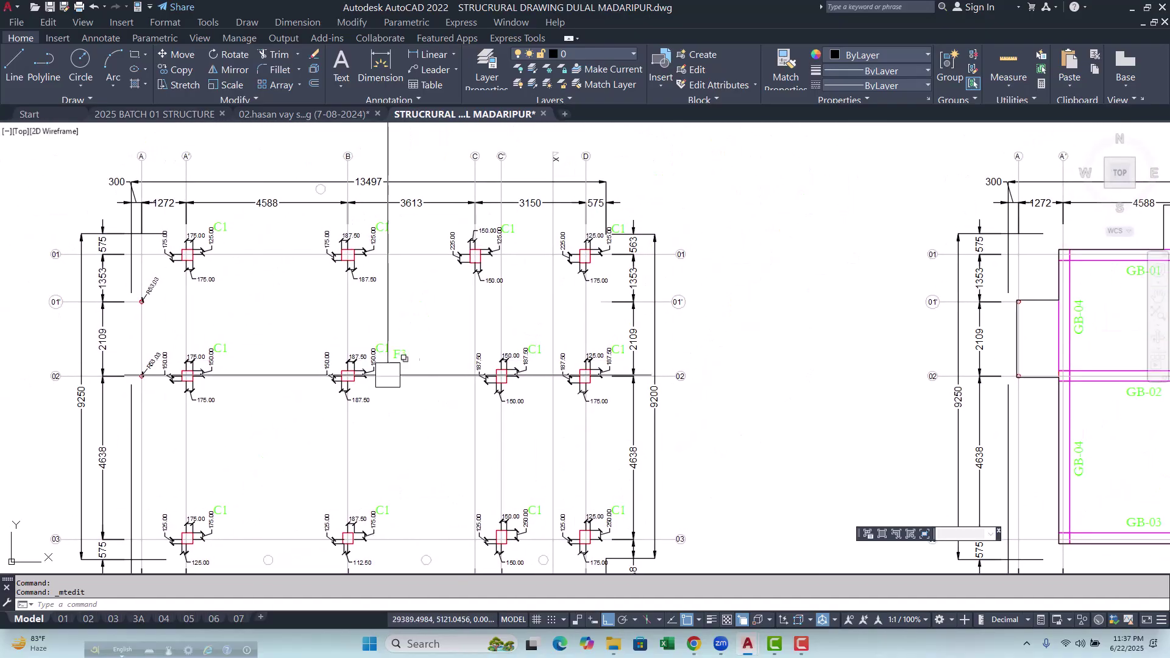
{"action": "scroll", "coordinate": [390, 358], "scroll_direction": "up", "scroll_amount": 4}
{"action": "left_click", "coordinate": [392, 353]}
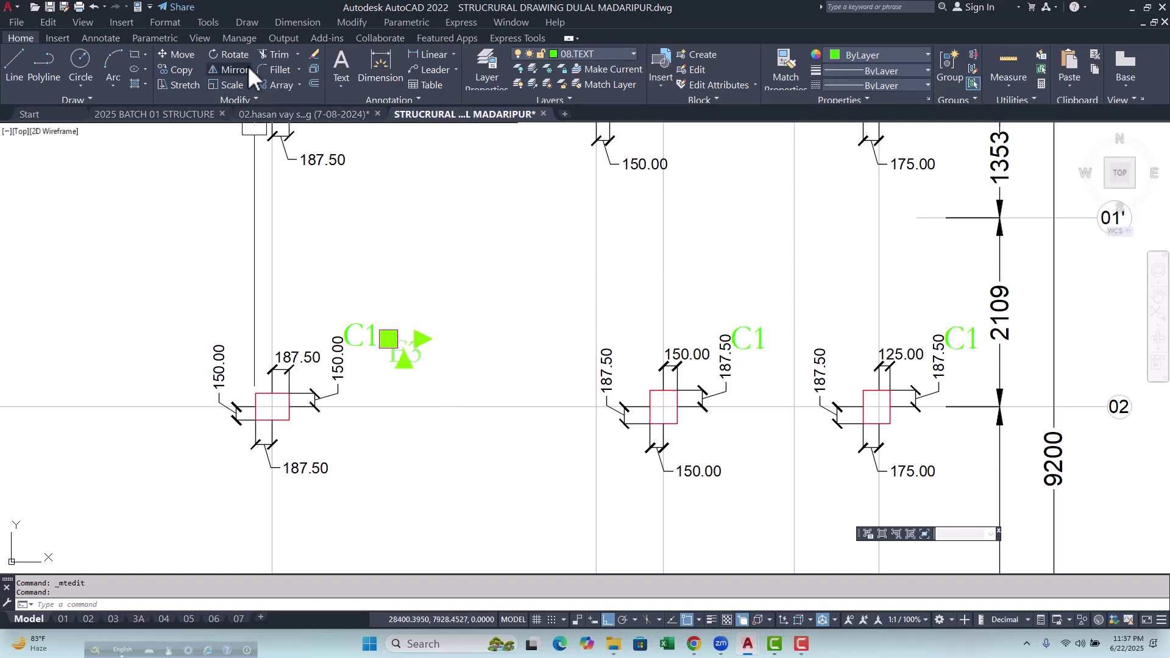
{"action": "left_click", "coordinate": [316, 55]}
Examine the column dimensions and C1 tags across the column layout plan.
{"action": "scroll", "coordinate": [336, 375], "scroll_direction": "down", "scroll_amount": 2}
{"action": "mouse_move", "coordinate": [336, 374]}
{"action": "middle_mouse_down"}
{"action": "mouse_move", "coordinate": [386, 433]}
{"action": "mouse_move", "coordinate": [379, 384]}
{"action": "mouse_move", "coordinate": [332, 387]}
{"action": "mouse_move", "coordinate": [393, 416]}
{"action": "mouse_move", "coordinate": [496, 348]}
{"action": "middle_mouse_up"}
{"action": "scroll", "coordinate": [496, 348], "scroll_direction": "down", "scroll_amount": 3}
{"action": "scroll", "coordinate": [424, 410], "scroll_direction": "up", "scroll_amount": 2}
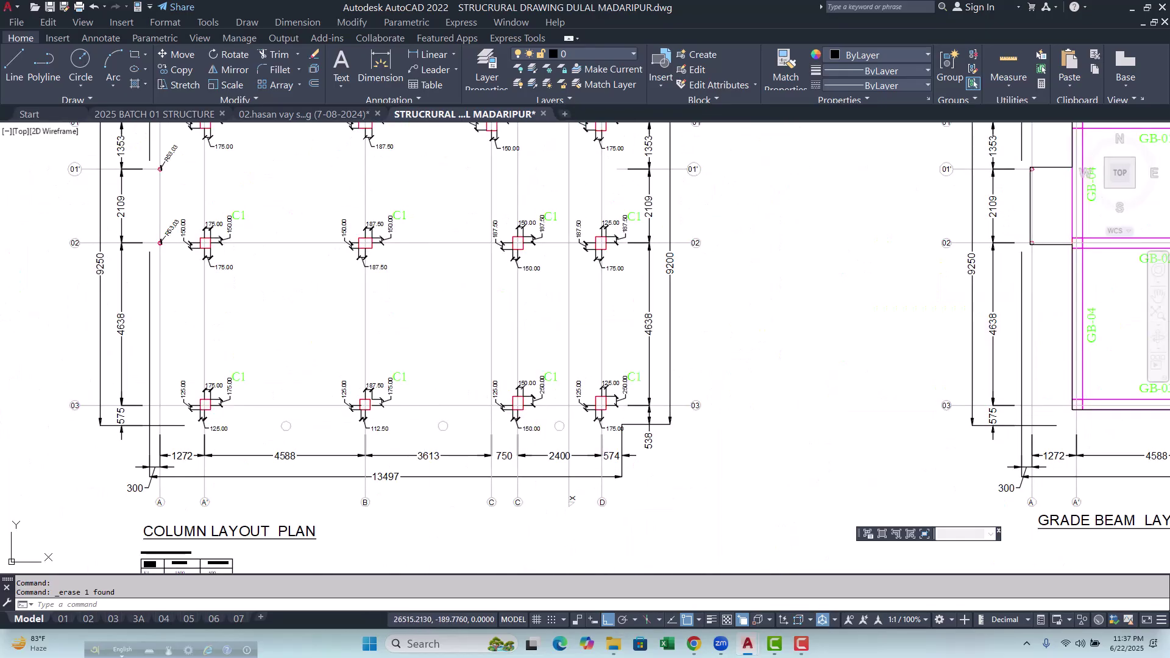
{"action": "scroll", "coordinate": [287, 413], "scroll_direction": "up", "scroll_amount": 2}
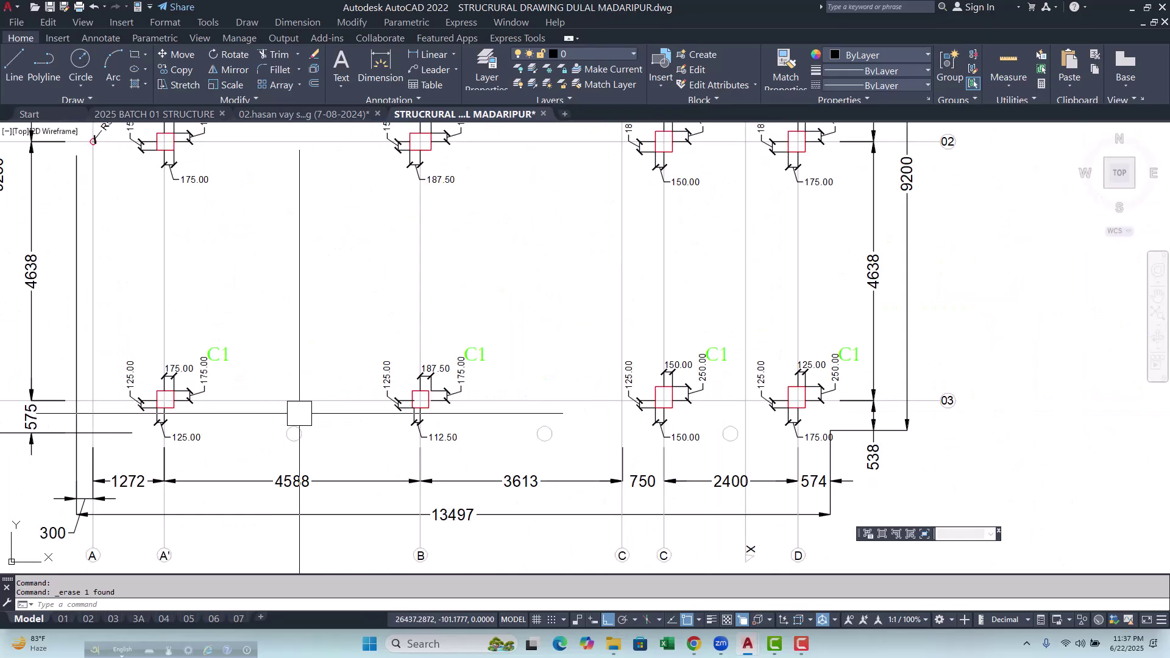
{"action": "scroll", "coordinate": [299, 413], "scroll_direction": "down", "scroll_amount": 3}
{"action": "scroll", "coordinate": [305, 421], "scroll_direction": "up", "scroll_amount": 4}
{"action": "scroll", "coordinate": [311, 332], "scroll_direction": "up", "scroll_amount": 2}
{"action": "scroll", "coordinate": [317, 378], "scroll_direction": "down", "scroll_amount": 6}
{"action": "middle_click_drag", "start_coordinate": [320, 377], "coordinate": [315, 414]}
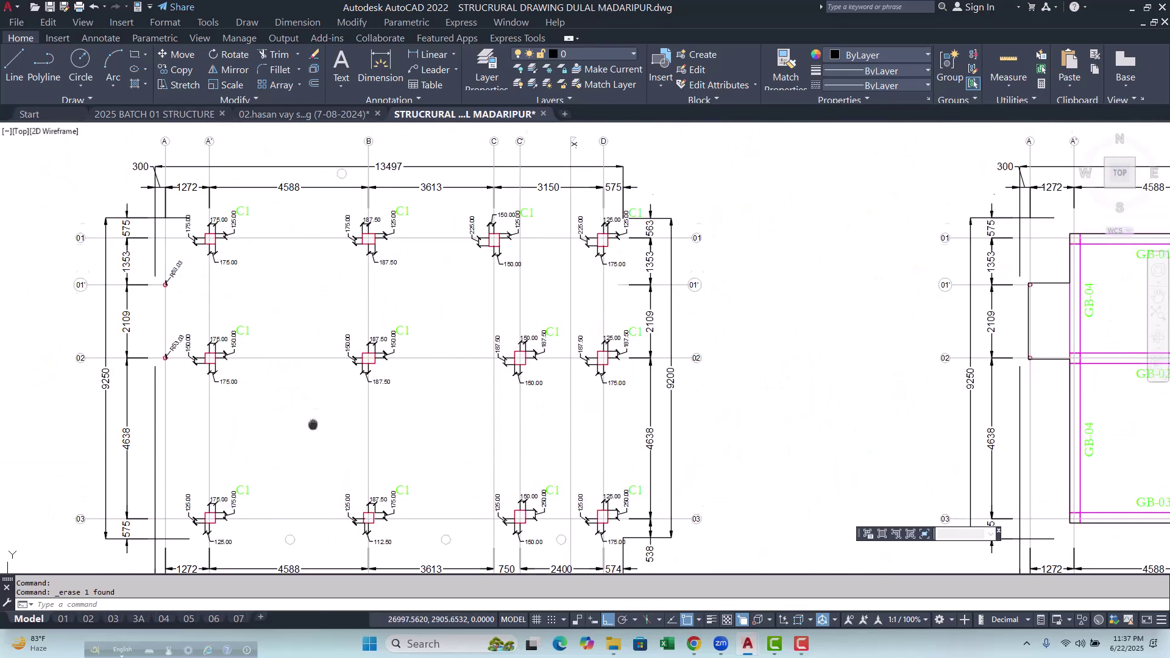
{"action": "scroll", "coordinate": [231, 250], "scroll_direction": "up", "scroll_amount": 5}
{"action": "scroll", "coordinate": [243, 311], "scroll_direction": "down", "scroll_amount": 2}
{"action": "scroll", "coordinate": [157, 282], "scroll_direction": "up", "scroll_amount": 2}
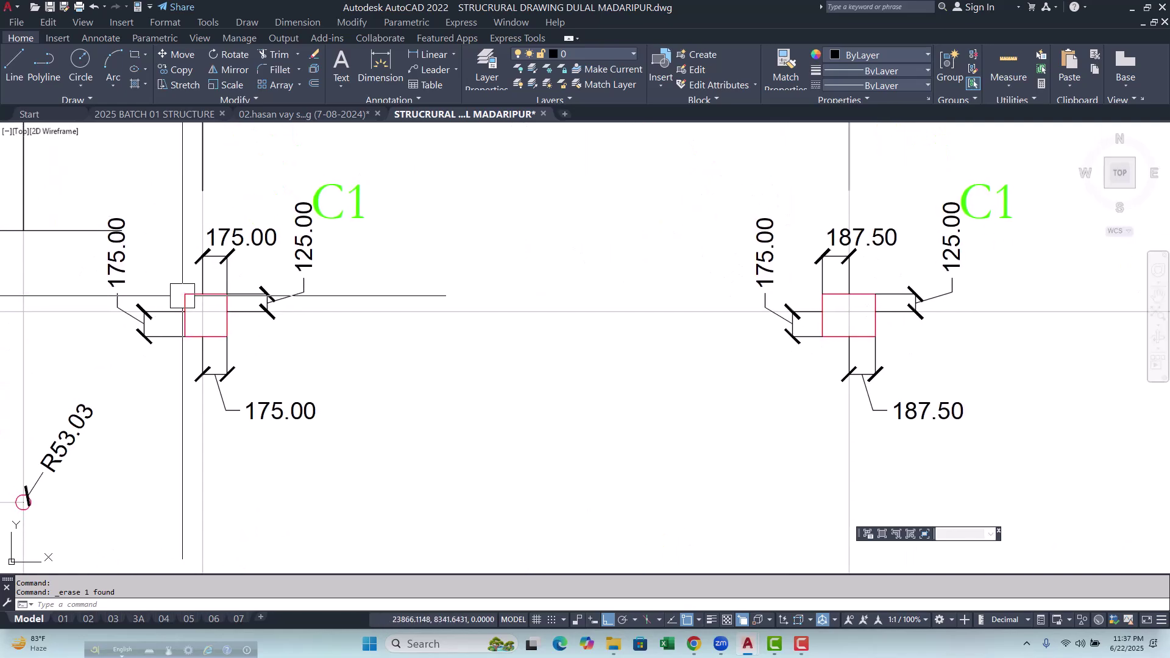
Measure the width of the column at grid A'/01 along its upper and lower edges without placing a dimension.
{"action": "left_click", "coordinate": [421, 54]}
{"action": "scroll", "coordinate": [205, 289], "scroll_direction": "up", "scroll_amount": 2}
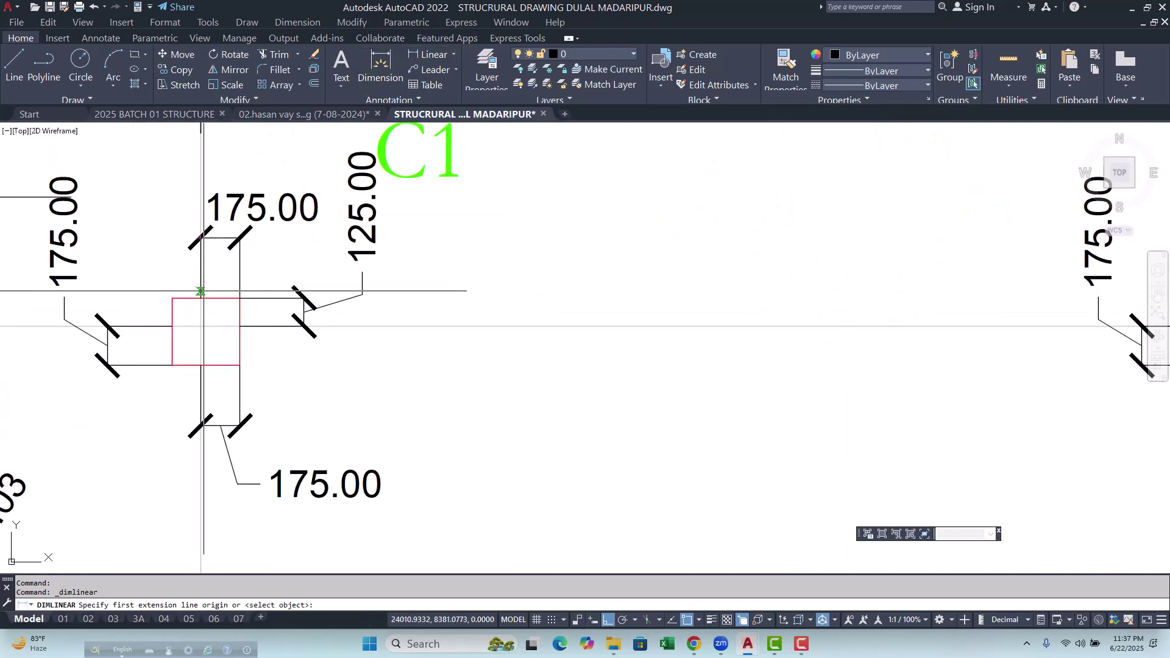
{"action": "left_click", "coordinate": [173, 297]}
{"action": "left_click", "coordinate": [239, 298]}
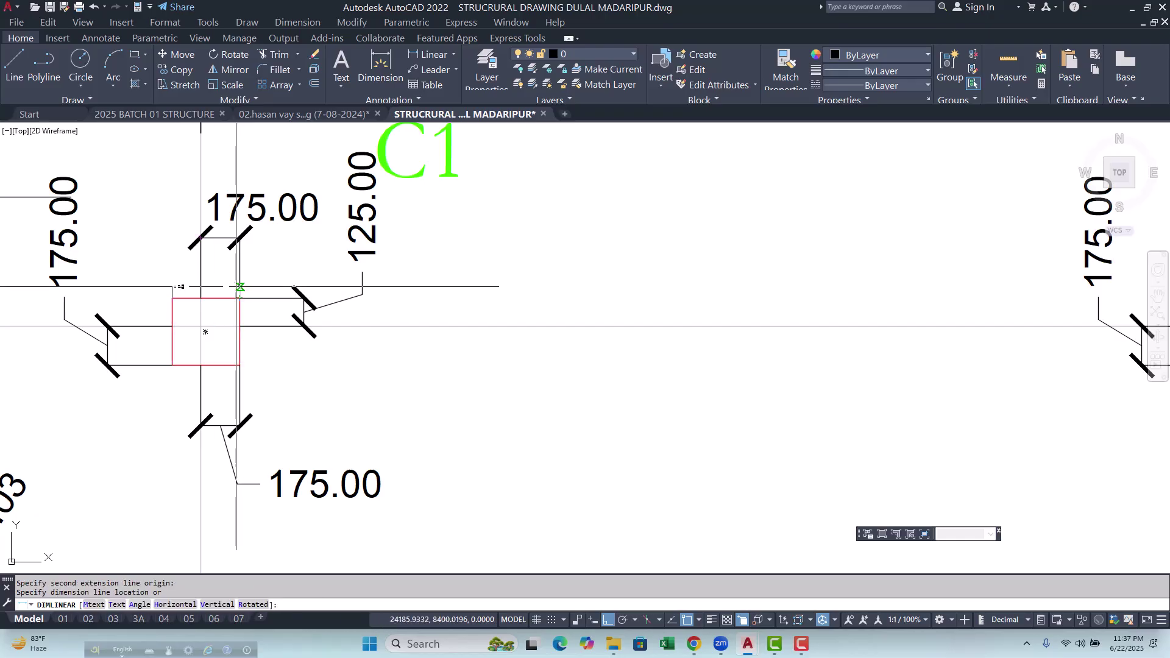
{"action": "key", "text": "Escape"}
{"action": "key", "text": "space"}
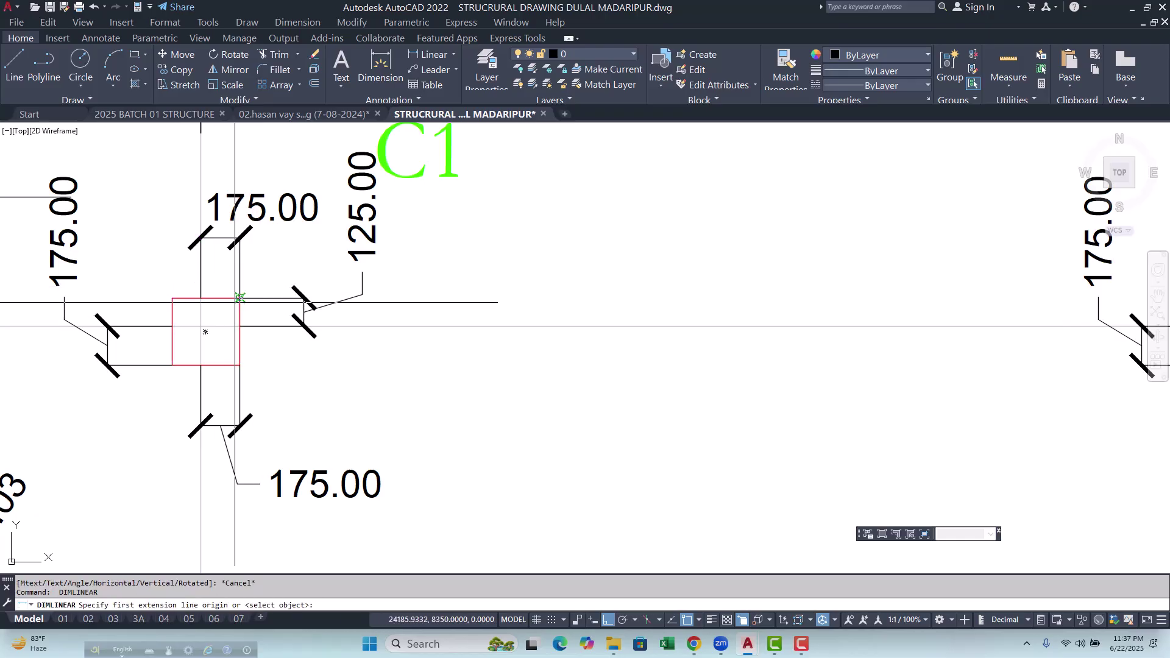
{"action": "left_click", "coordinate": [172, 365]}
{"action": "left_click", "coordinate": [240, 365]}
{"action": "key", "text": "Escape"}
Measure the width and depth of the column at grid B/01 without placing a dimension.
{"action": "scroll", "coordinate": [244, 341], "scroll_direction": "down", "scroll_amount": 5}
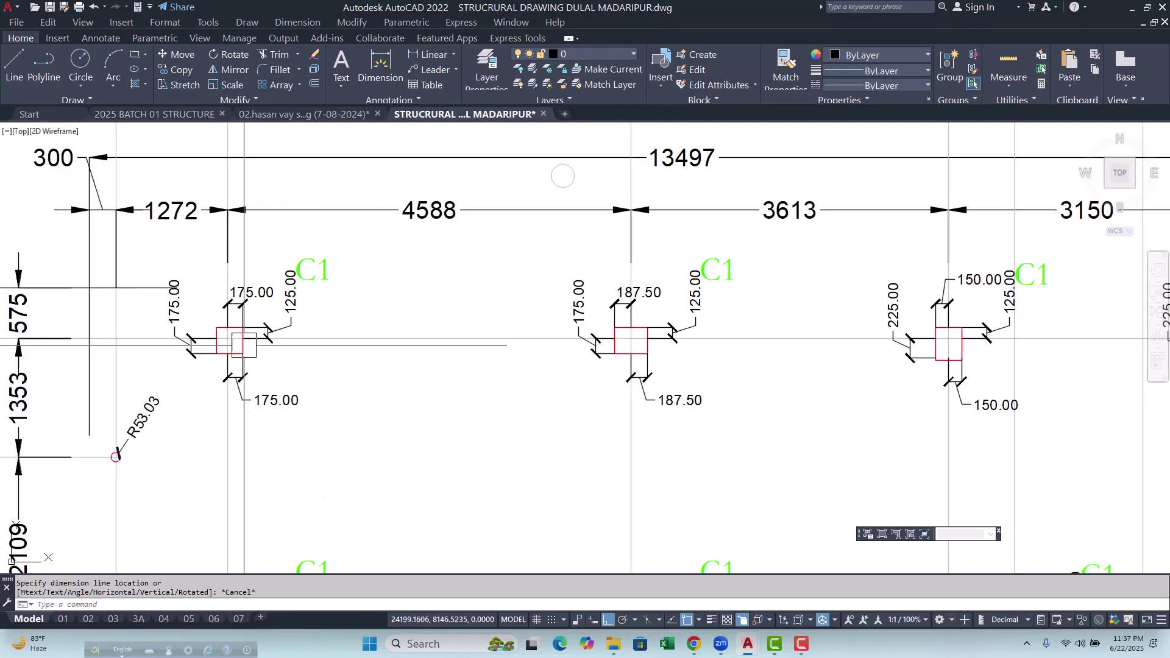
{"action": "scroll", "coordinate": [521, 342], "scroll_direction": "up", "scroll_amount": 5}
{"action": "key", "text": "space"}
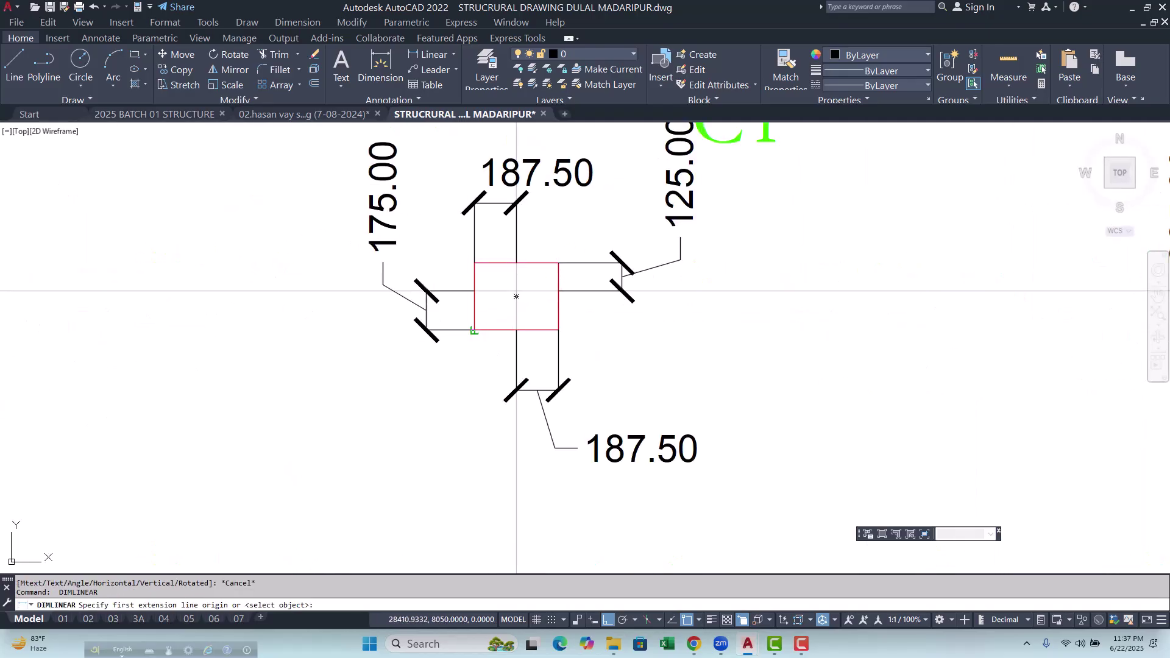
{"action": "left_click", "coordinate": [474, 330]}
{"action": "left_click", "coordinate": [558, 330]}
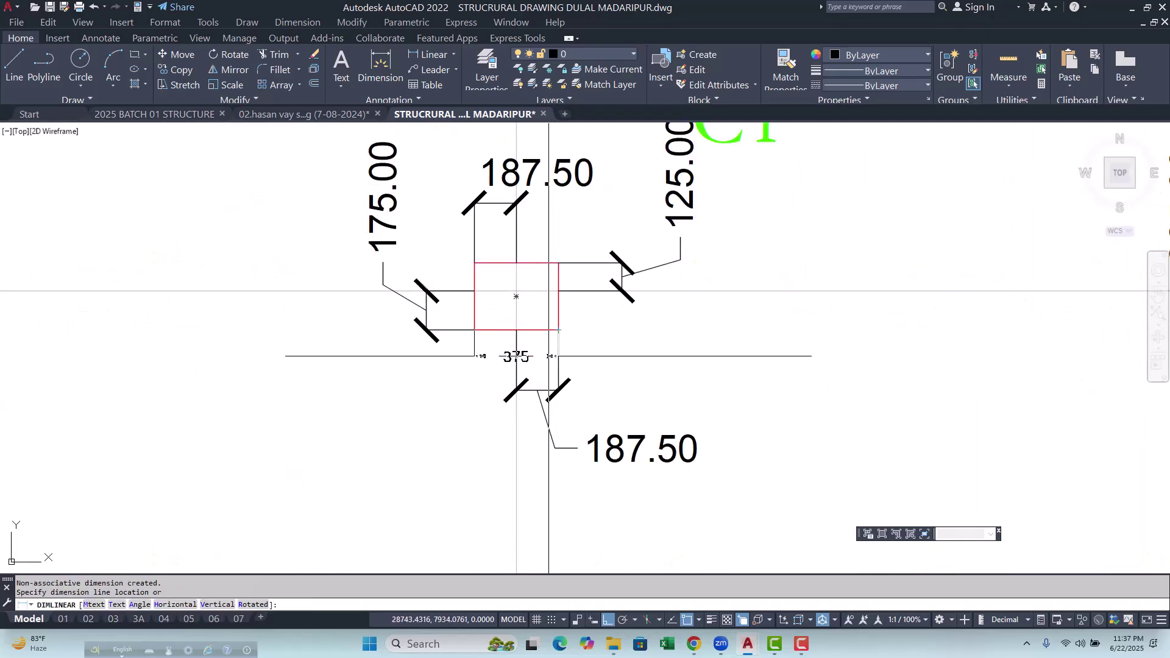
{"action": "key", "text": "Escape"}
{"action": "scroll", "coordinate": [507, 331], "scroll_direction": "up", "scroll_amount": 4}
{"action": "key", "text": "space"}
{"action": "left_click", "coordinate": [426, 328]}
{"action": "left_click", "coordinate": [425, 157]}
{"action": "key", "text": "Escape"}
{"action": "scroll", "coordinate": [531, 228], "scroll_direction": "down", "scroll_amount": 4}
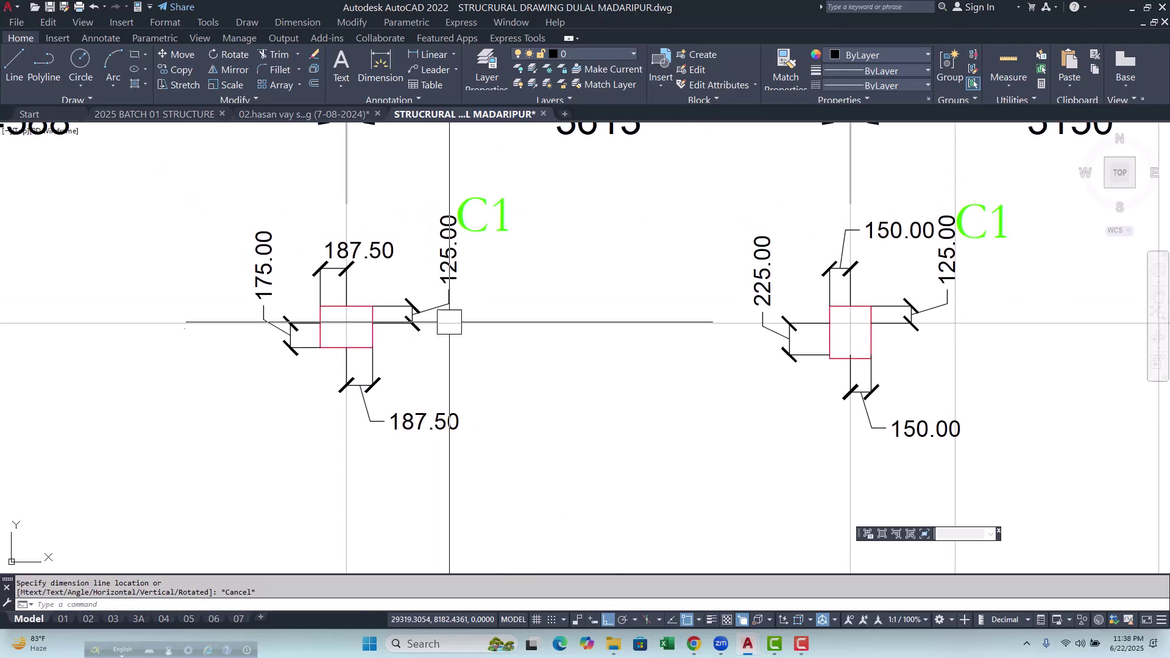
Change the tag of the column at grid B/01 to C2.
{"action": "double_click", "coordinate": [509, 216]}
{"action": "left_click_drag", "start_coordinate": [486, 217], "coordinate": [521, 221]}
{"action": "type", "text": "2"}
{"action": "left_click", "coordinate": [585, 261]}
{"action": "scroll", "coordinate": [585, 260], "scroll_direction": "down", "scroll_amount": 3}
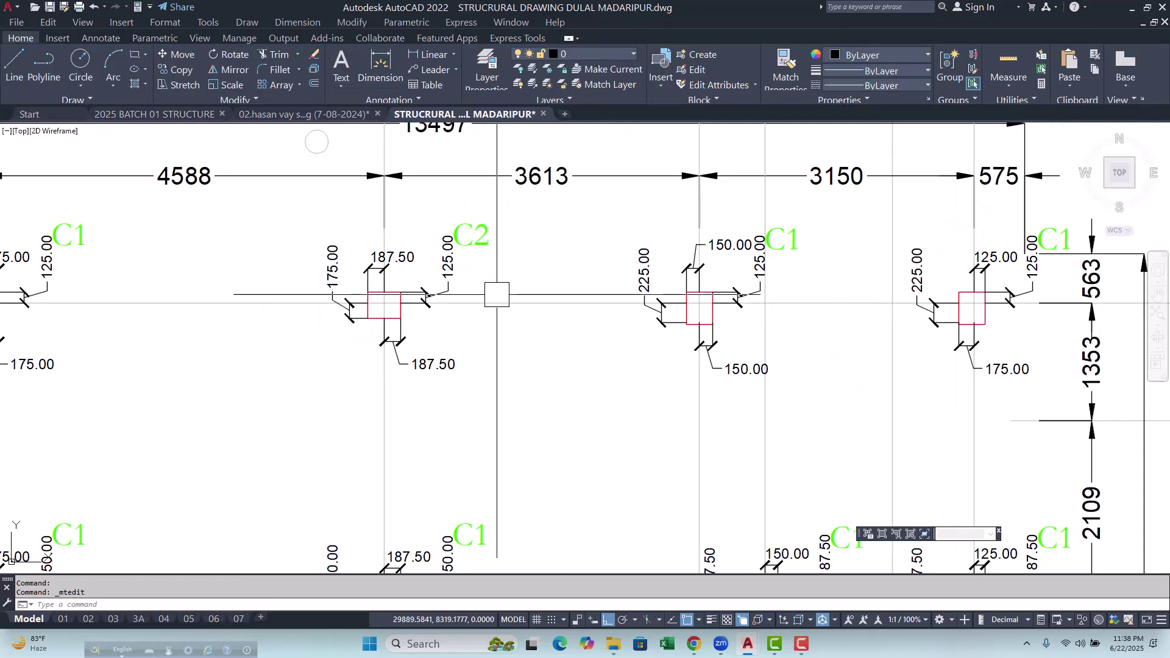
Measure the width and depth of the column at grid C/01 without placing a dimension.
{"action": "middle_click_drag", "start_coordinate": [496, 295], "coordinate": [350, 295]}
{"action": "left_click", "coordinate": [430, 58]}
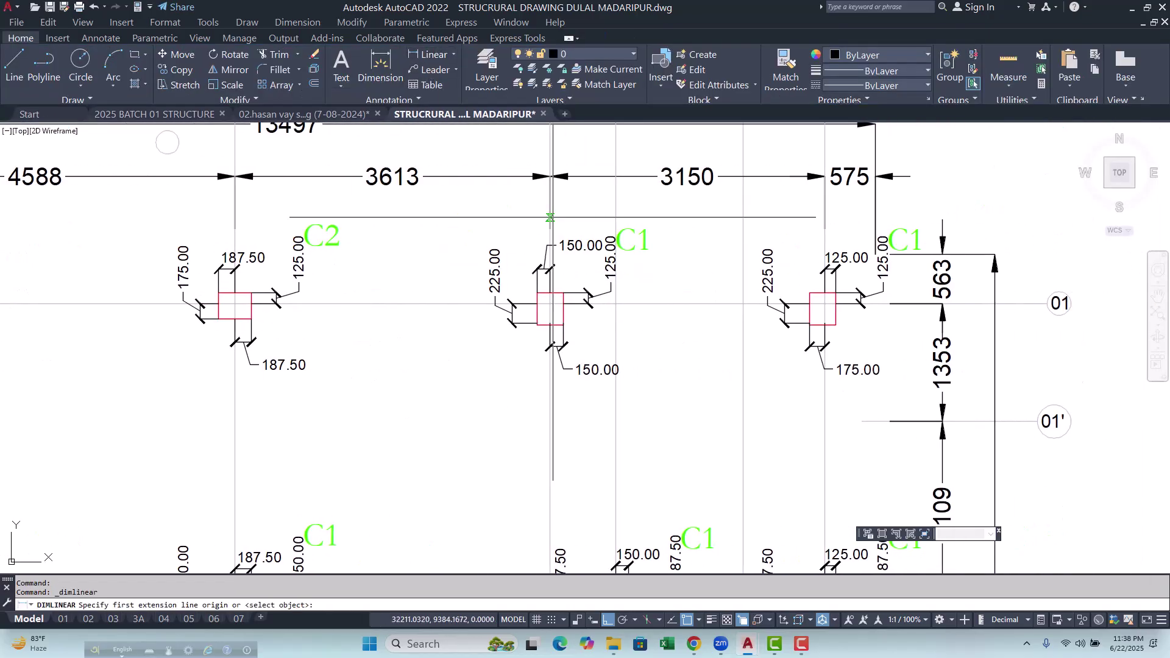
{"action": "scroll", "coordinate": [547, 298], "scroll_direction": "up", "scroll_amount": 2}
{"action": "left_click", "coordinate": [519, 298]}
{"action": "left_click", "coordinate": [539, 320]}
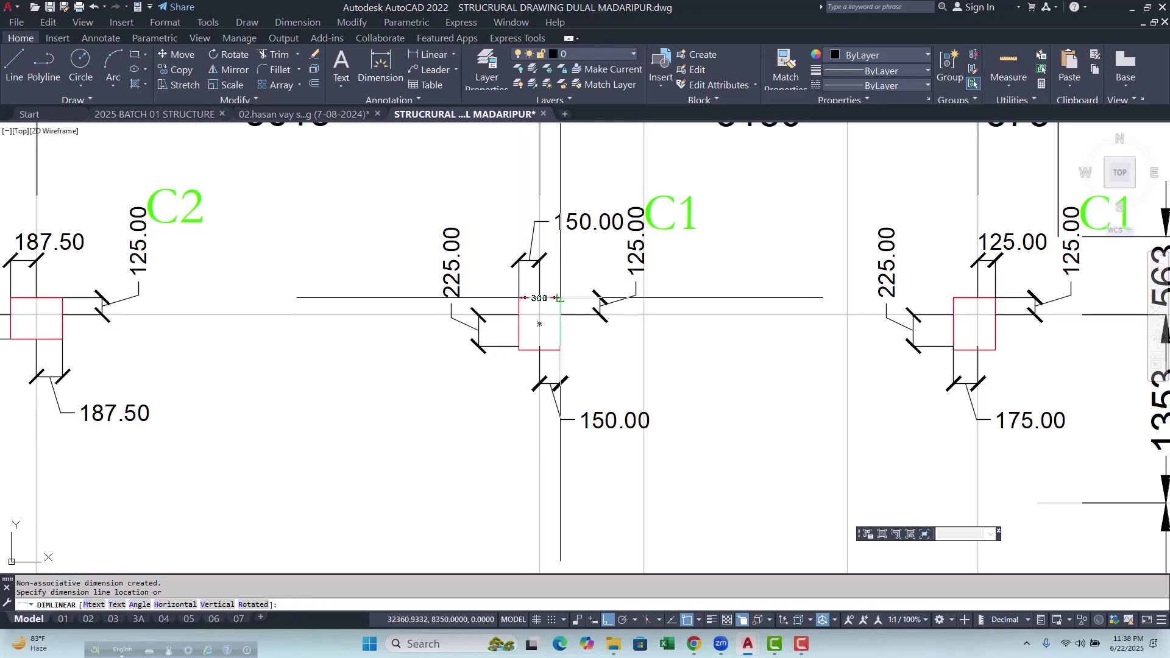
{"action": "scroll", "coordinate": [539, 323], "scroll_direction": "up", "scroll_amount": 5}
{"action": "key", "text": "Escape"}
{"action": "key", "text": "Return"}
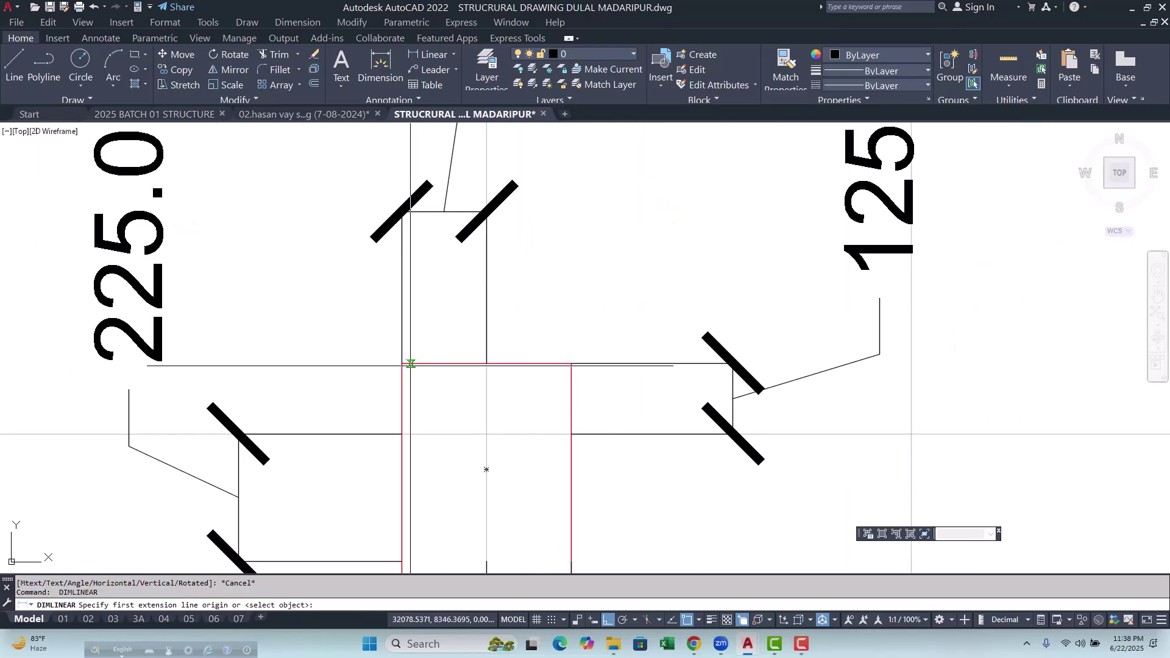
{"action": "left_click", "coordinate": [400, 361]}
{"action": "scroll", "coordinate": [402, 359], "scroll_direction": "down", "scroll_amount": 5}
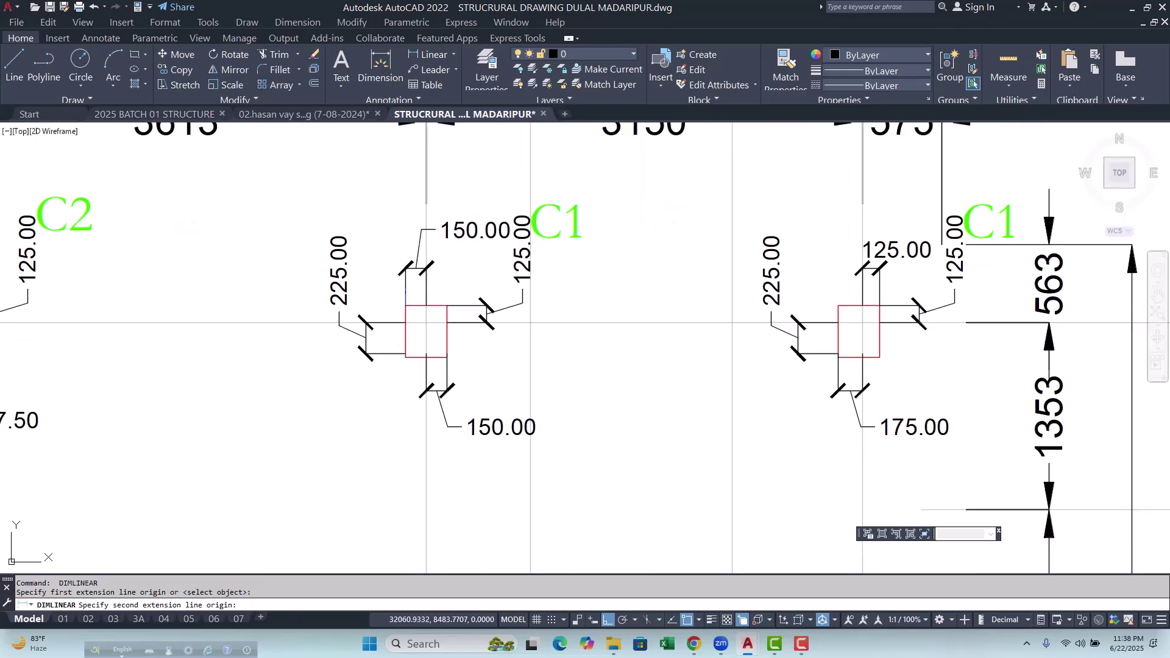
{"action": "left_click", "coordinate": [406, 358]}
{"action": "scroll", "coordinate": [366, 347], "scroll_direction": "up", "scroll_amount": 3}
{"action": "key", "text": "Escape"}
{"action": "scroll", "coordinate": [353, 361], "scroll_direction": "up", "scroll_amount": 3}
{"action": "key", "text": "Escape"}
Stretch the 225.00 dimension of the column at grid C/01 to the column's lower corner, making it 250.00.
{"action": "left_click", "coordinate": [427, 356]}
{"action": "scroll", "coordinate": [478, 360], "scroll_direction": "up", "scroll_amount": 5}
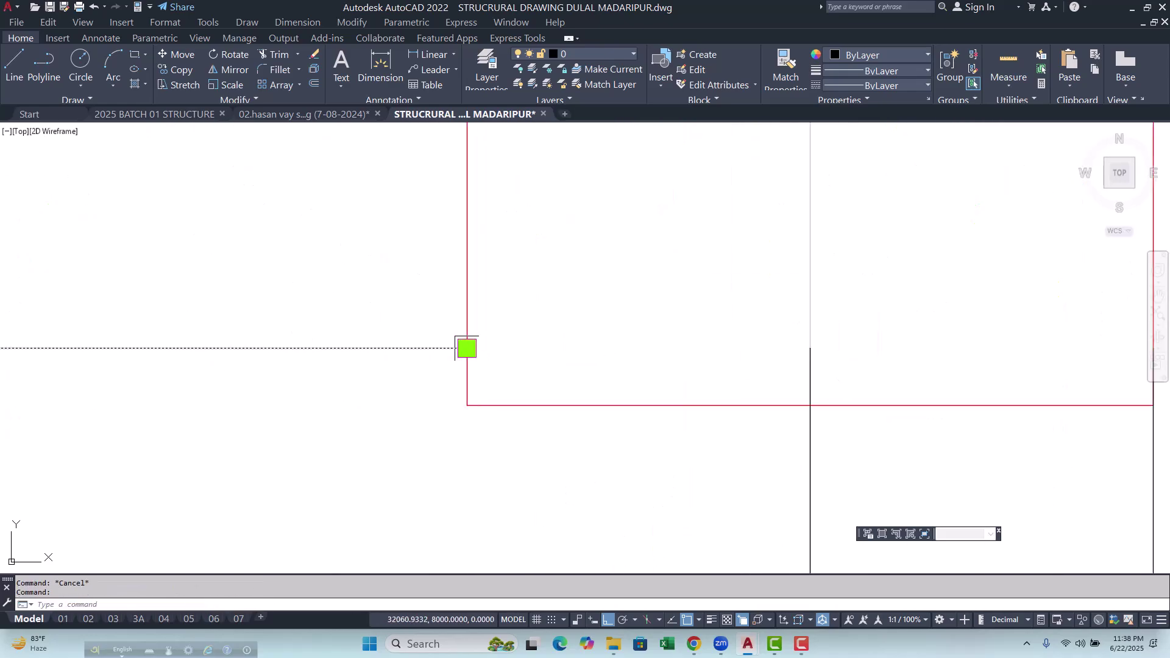
{"action": "left_click", "coordinate": [467, 348]}
{"action": "scroll", "coordinate": [429, 383], "scroll_direction": "down", "scroll_amount": 5}
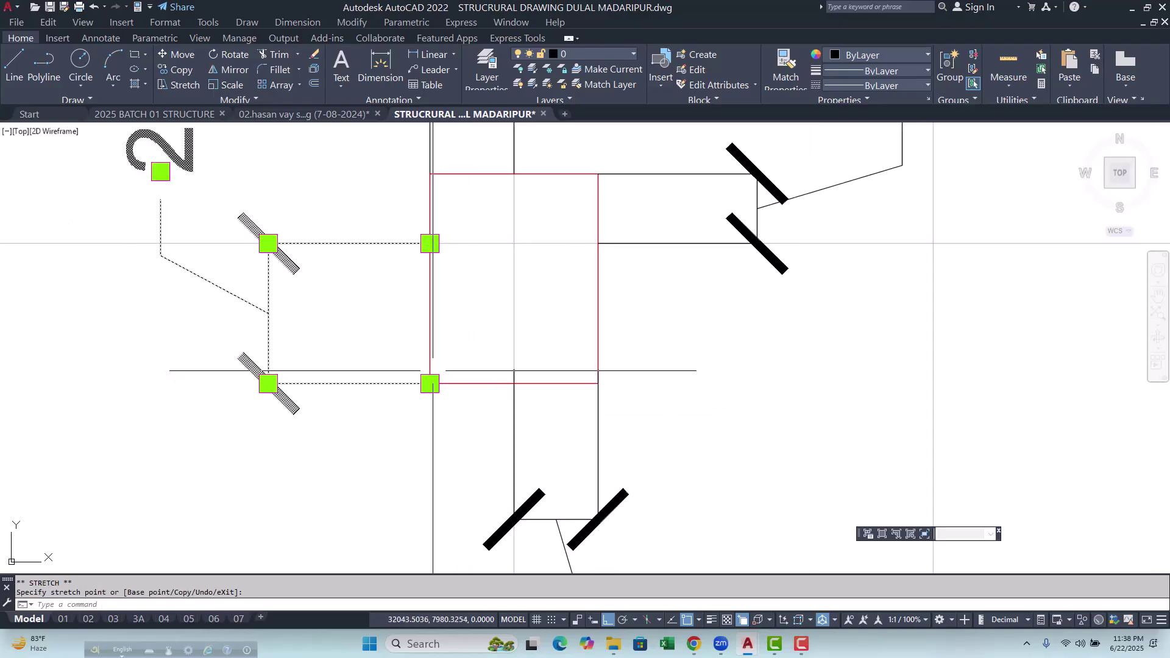
{"action": "key", "text": "Escape"}
{"action": "key", "text": "Escape"}
{"action": "scroll", "coordinate": [433, 373], "scroll_direction": "down", "scroll_amount": 4}
{"action": "scroll", "coordinate": [502, 382], "scroll_direction": "down", "scroll_amount": 3}
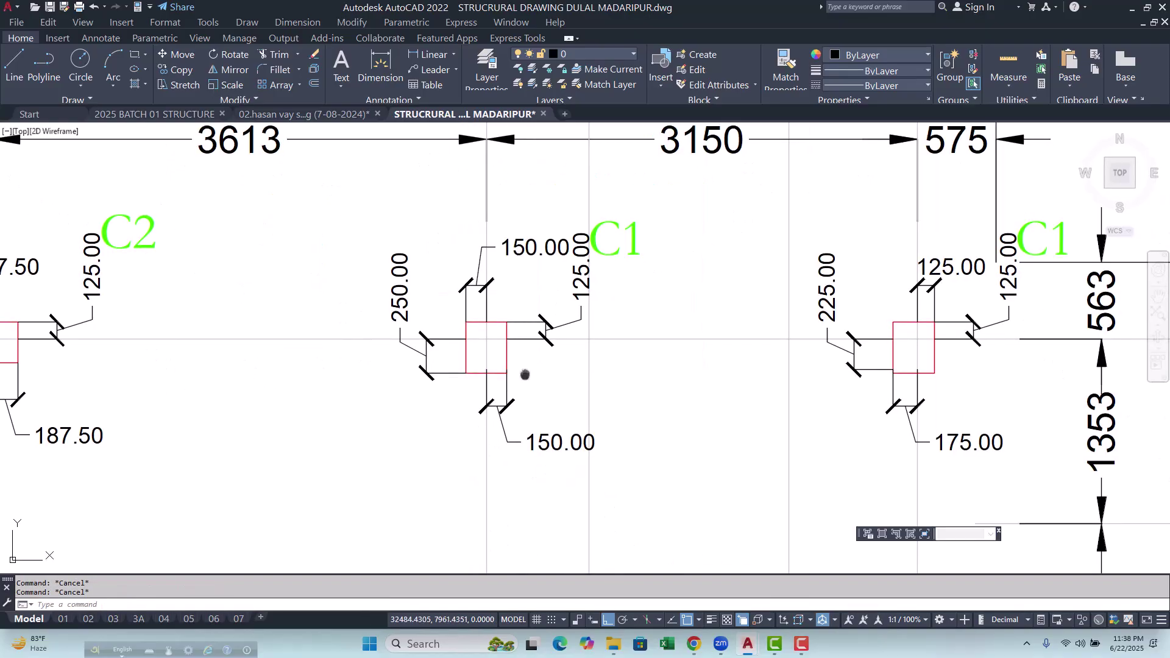
Move the lower 150.00 dimension of the column at grid C/01 so its extension lines start at the column's bottom edge.
{"action": "scroll", "coordinate": [525, 374], "scroll_direction": "up", "scroll_amount": 5}
{"action": "left_click", "coordinate": [481, 415]}
{"action": "scroll", "coordinate": [463, 356], "scroll_direction": "up", "scroll_amount": 5}
{"action": "scroll", "coordinate": [420, 363], "scroll_direction": "down", "scroll_amount": 7}
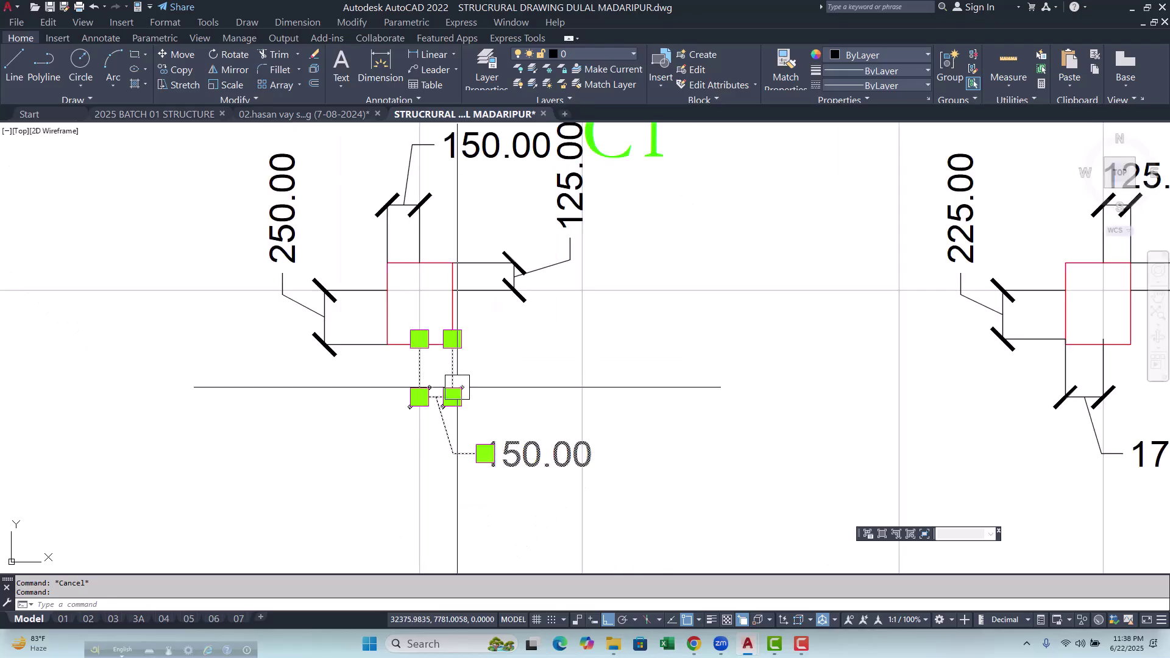
{"action": "type", "text": "m"}
{"action": "key", "text": "Return"}
{"action": "scroll", "coordinate": [464, 390], "scroll_direction": "up", "scroll_amount": 6}
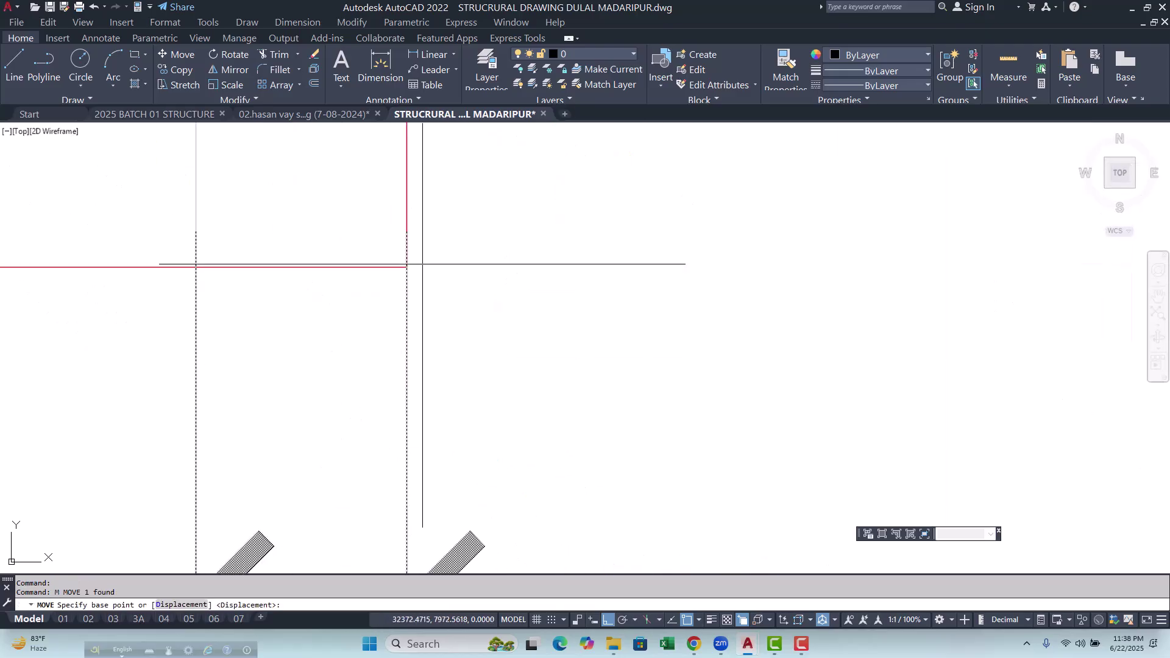
{"action": "left_click", "coordinate": [408, 231]}
{"action": "scroll", "coordinate": [417, 305], "scroll_direction": "down", "scroll_amount": 5}
{"action": "key", "text": "Escape"}
{"action": "scroll", "coordinate": [444, 361], "scroll_direction": "down", "scroll_amount": 4}
{"action": "middle_click_drag", "start_coordinate": [316, 371], "coordinate": [326, 373]}
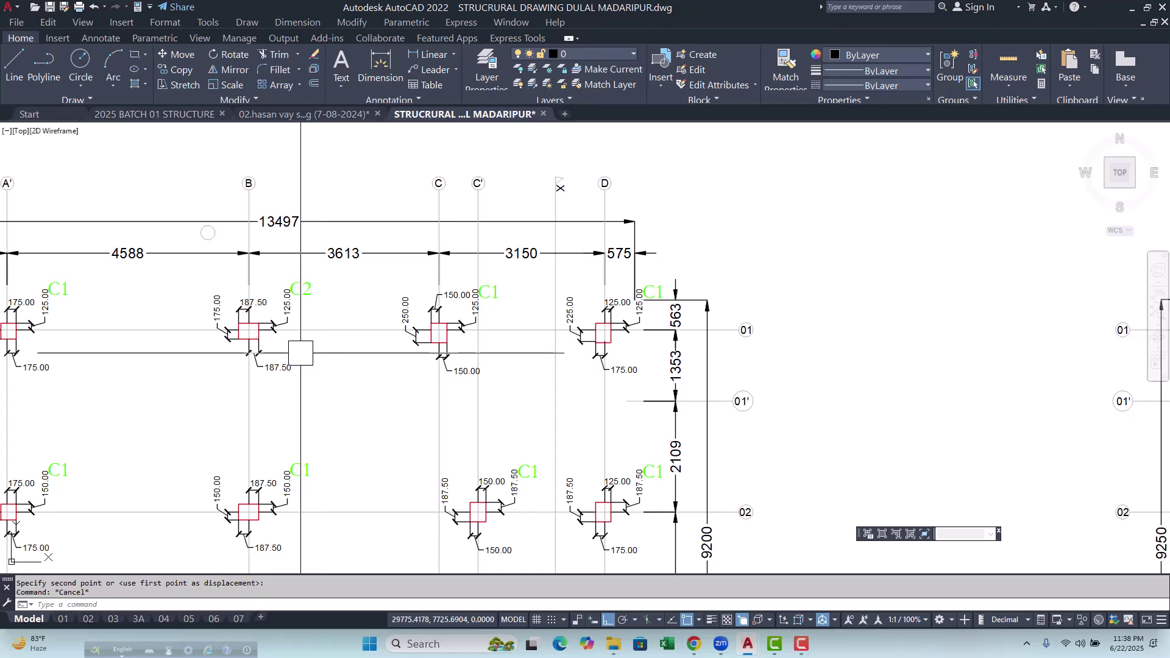
Measure the C2 column at grid B/01 again without placing a dimension.
{"action": "scroll", "coordinate": [256, 336], "scroll_direction": "up", "scroll_amount": 4}
{"action": "key", "text": "Escape"}
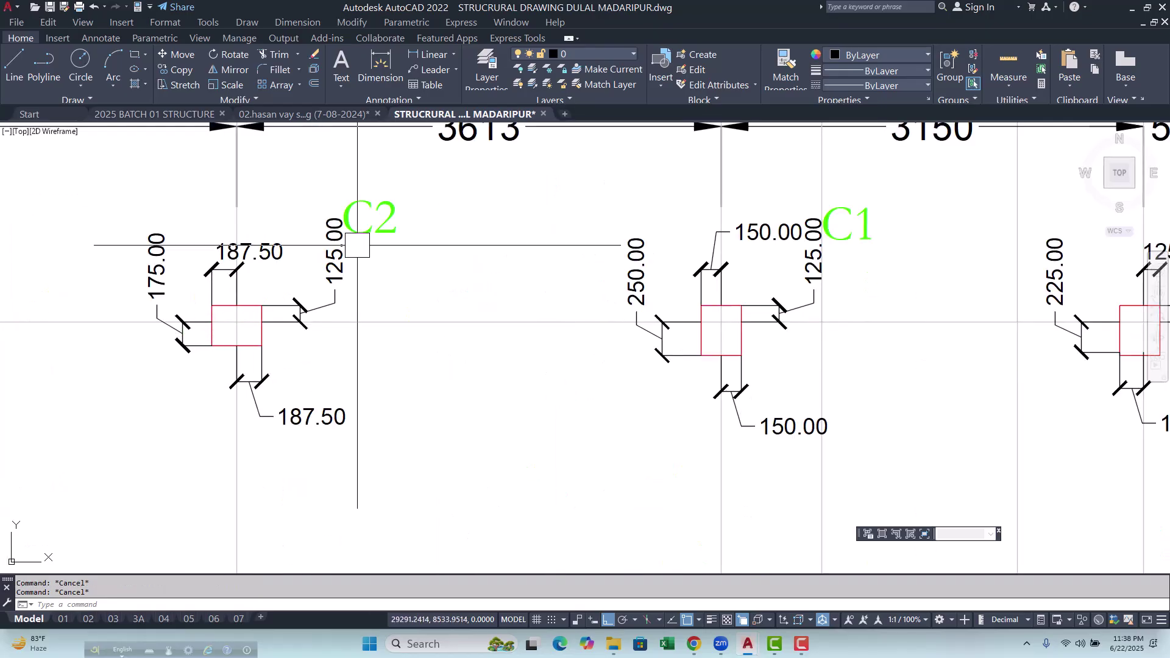
{"action": "left_click", "coordinate": [411, 55]}
{"action": "scroll", "coordinate": [177, 359], "scroll_direction": "up", "scroll_amount": 4}
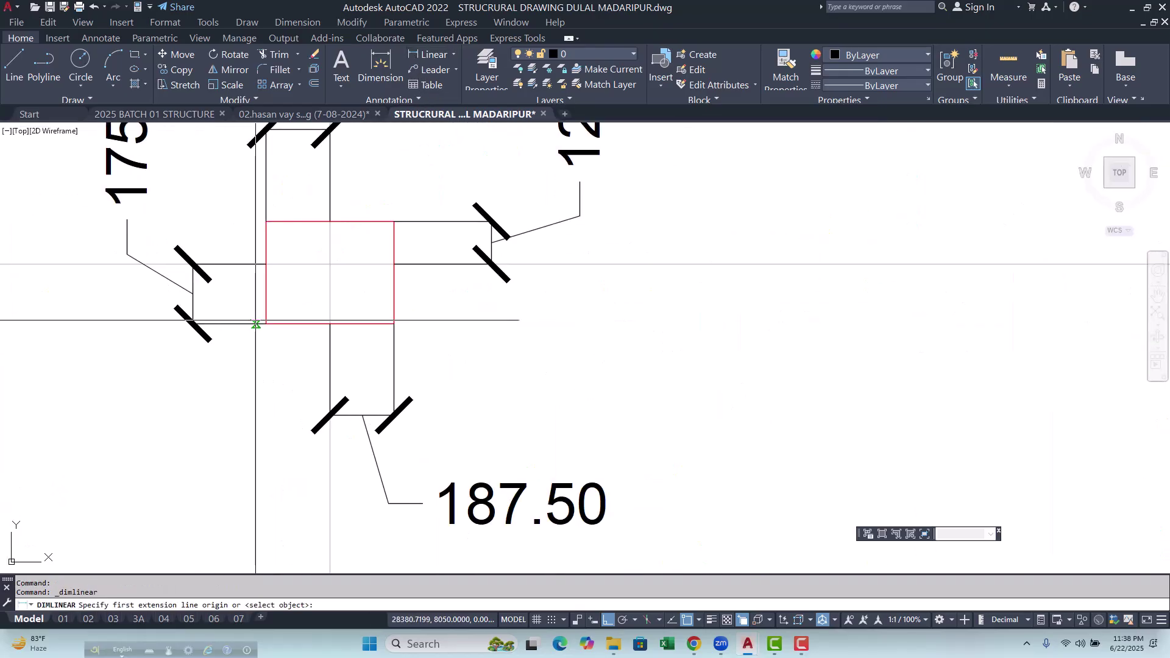
{"action": "left_click", "coordinate": [331, 272]}
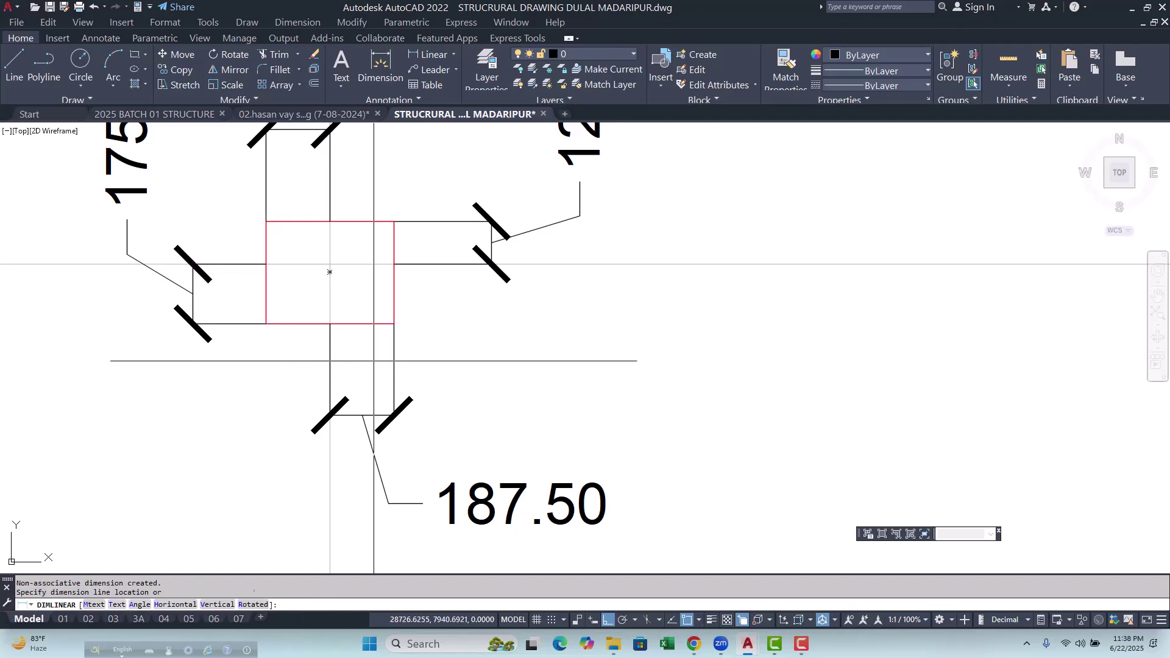
{"action": "key", "text": "Escape"}
Measure the depth of the column at grid C/01 without placing a dimension.
{"action": "scroll", "coordinate": [331, 272], "scroll_direction": "down", "scroll_amount": 4}
{"action": "scroll", "coordinate": [535, 352], "scroll_direction": "up", "scroll_amount": 4}
{"action": "key", "text": "space"}
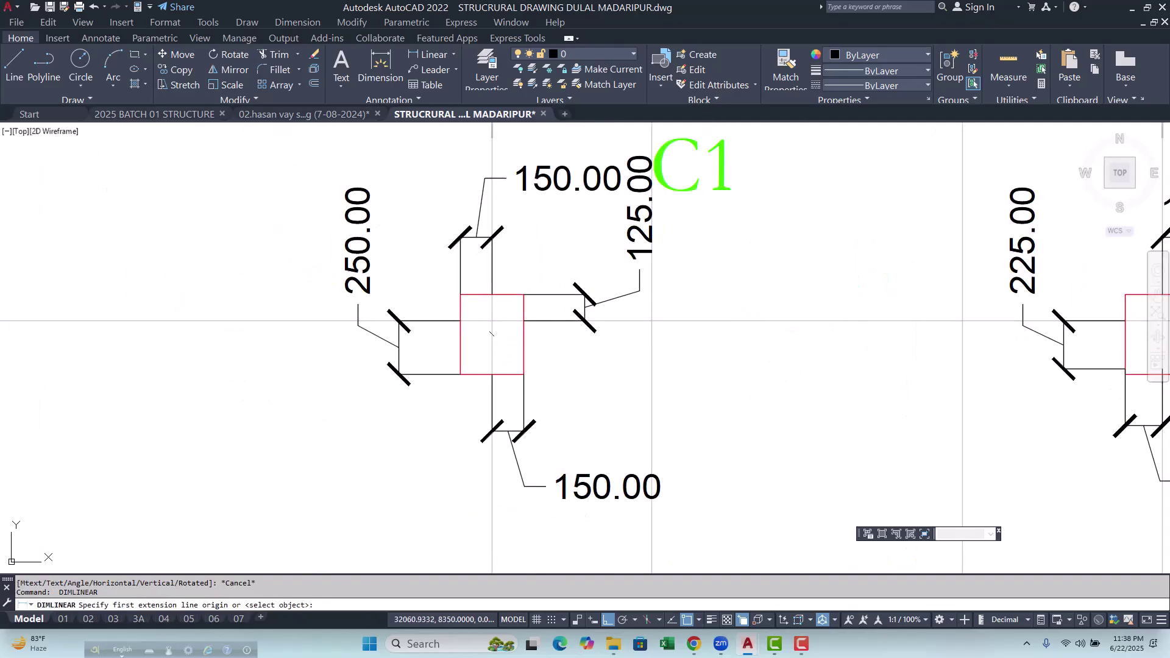
{"action": "left_click", "coordinate": [461, 294]}
{"action": "left_click", "coordinate": [460, 374]}
{"action": "key", "text": "Escape"}
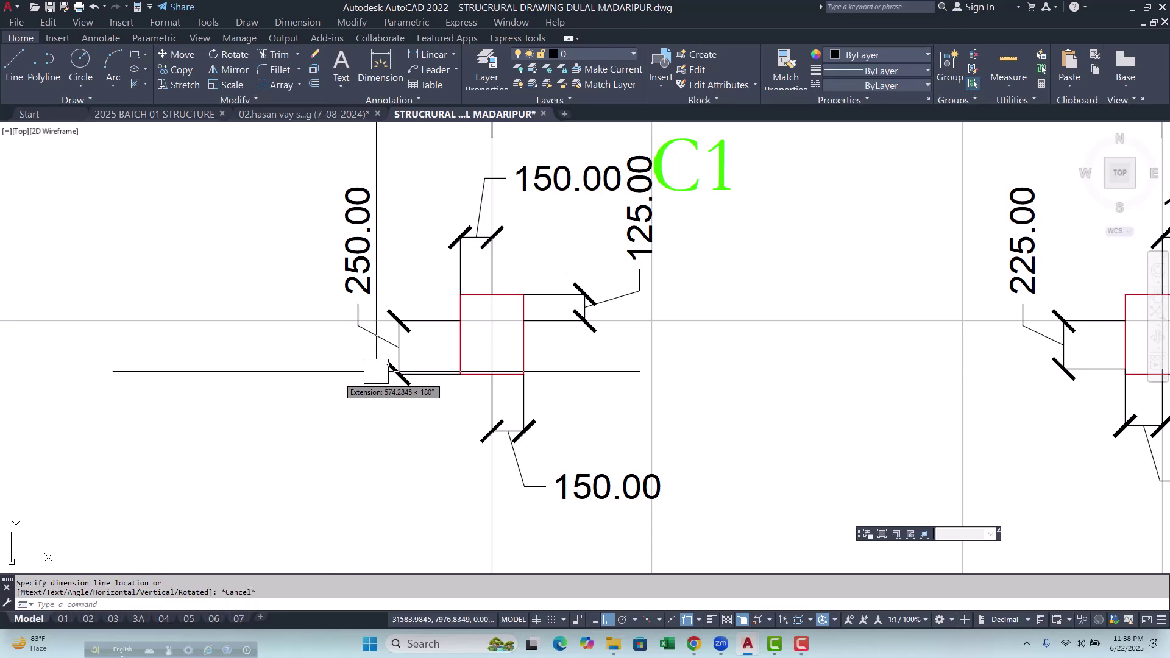
Measure the depth of the C2 column at grid B/01 without placing a dimension.
{"action": "scroll", "coordinate": [523, 342], "scroll_direction": "down", "scroll_amount": 4}
{"action": "scroll", "coordinate": [332, 337], "scroll_direction": "up", "scroll_amount": 4}
{"action": "key", "text": "space"}
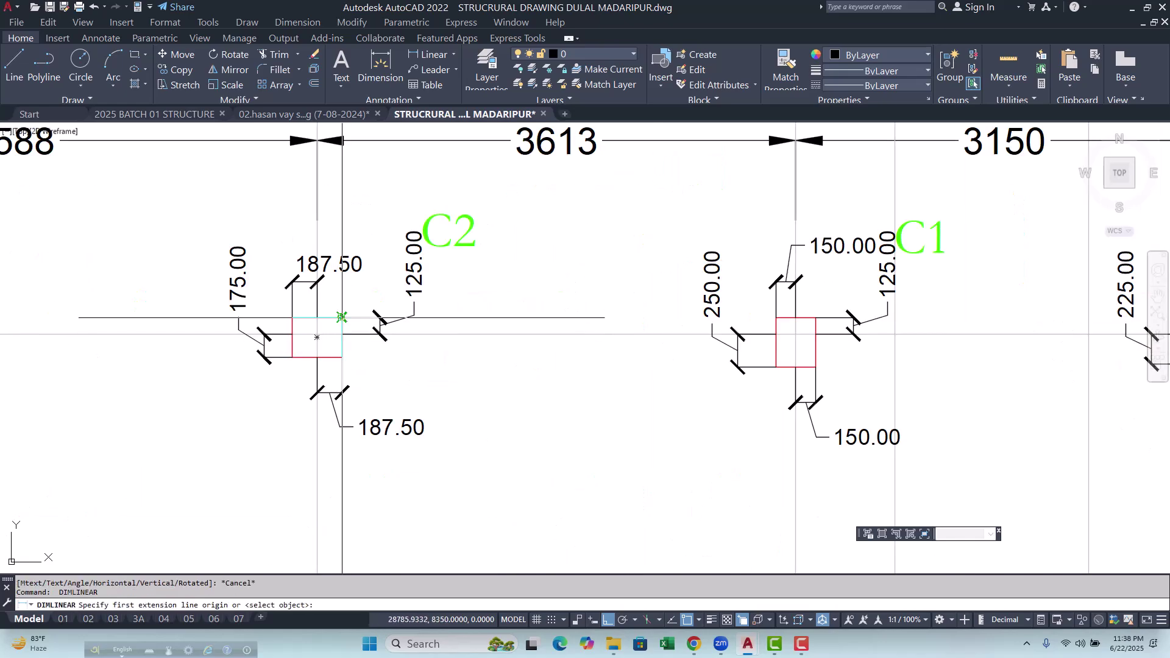
{"action": "left_click", "coordinate": [342, 317]}
{"action": "left_click", "coordinate": [342, 357]}
{"action": "scroll", "coordinate": [374, 327], "scroll_direction": "up", "scroll_amount": 3}
{"action": "key", "text": "Escape"}
Change the tag of the column at grid C/01 to C3.
{"action": "scroll", "coordinate": [279, 365], "scroll_direction": "down", "scroll_amount": 3}
{"action": "middle_click_drag", "start_coordinate": [519, 342], "coordinate": [256, 329]}
{"action": "scroll", "coordinate": [522, 280], "scroll_direction": "up", "scroll_amount": 2}
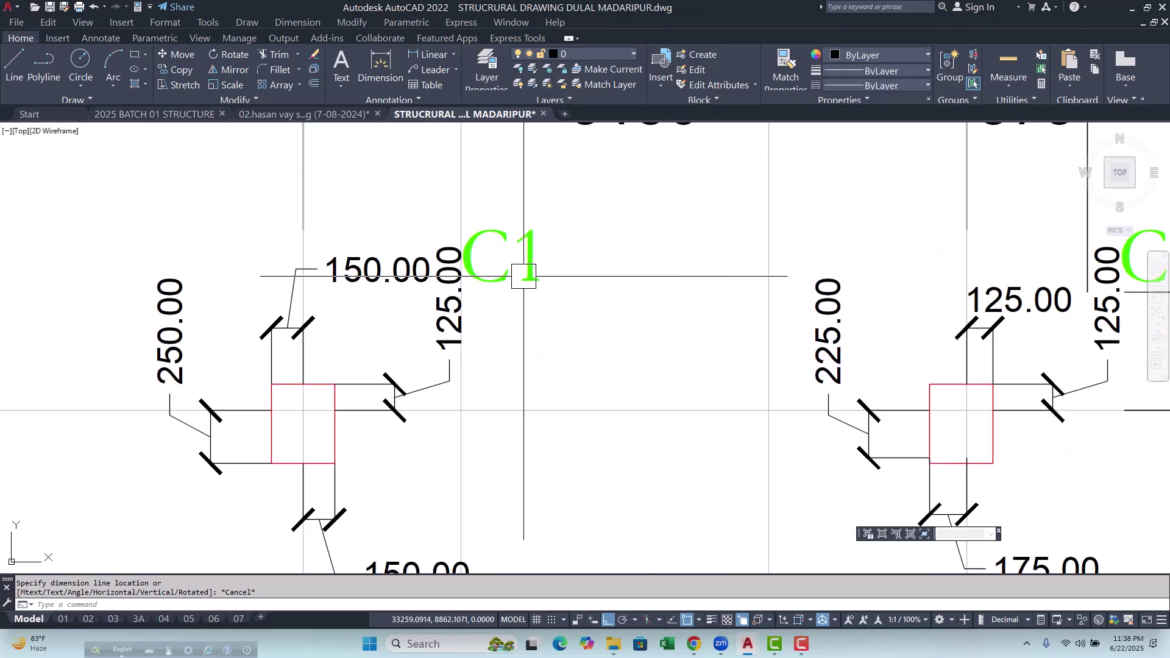
{"action": "double_click", "coordinate": [526, 259]}
{"action": "left_click_drag", "start_coordinate": [527, 259], "coordinate": [562, 269]}
{"action": "type", "text": "3"}
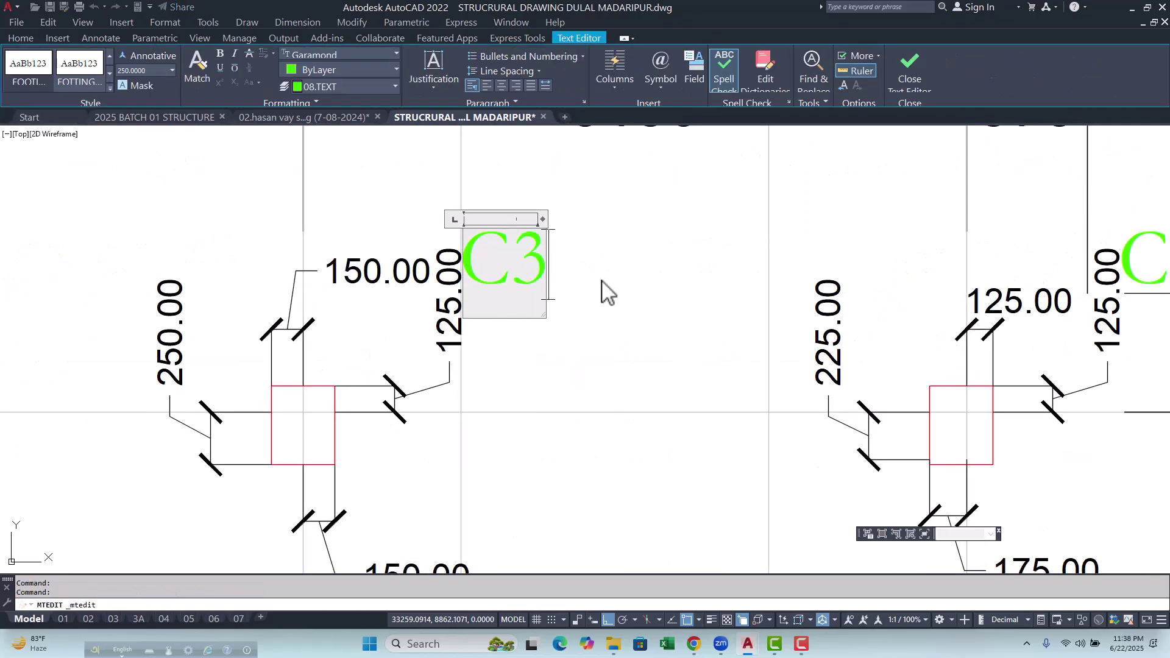
{"action": "left_click", "coordinate": [602, 286]}
Stretch the 225.00 dimension of the column at grid D/01 to the column's lower corner, making it 250.00.
{"action": "scroll", "coordinate": [404, 333], "scroll_direction": "down", "scroll_amount": 2}
{"action": "scroll", "coordinate": [388, 351], "scroll_direction": "down", "scroll_amount": 2}
{"action": "mouse_move", "coordinate": [515, 327]}
{"action": "middle_mouse_down"}
{"action": "mouse_move", "coordinate": [463, 302]}
{"action": "mouse_move", "coordinate": [420, 305]}
{"action": "middle_mouse_up"}
{"action": "scroll", "coordinate": [573, 327], "scroll_direction": "up", "scroll_amount": 4}
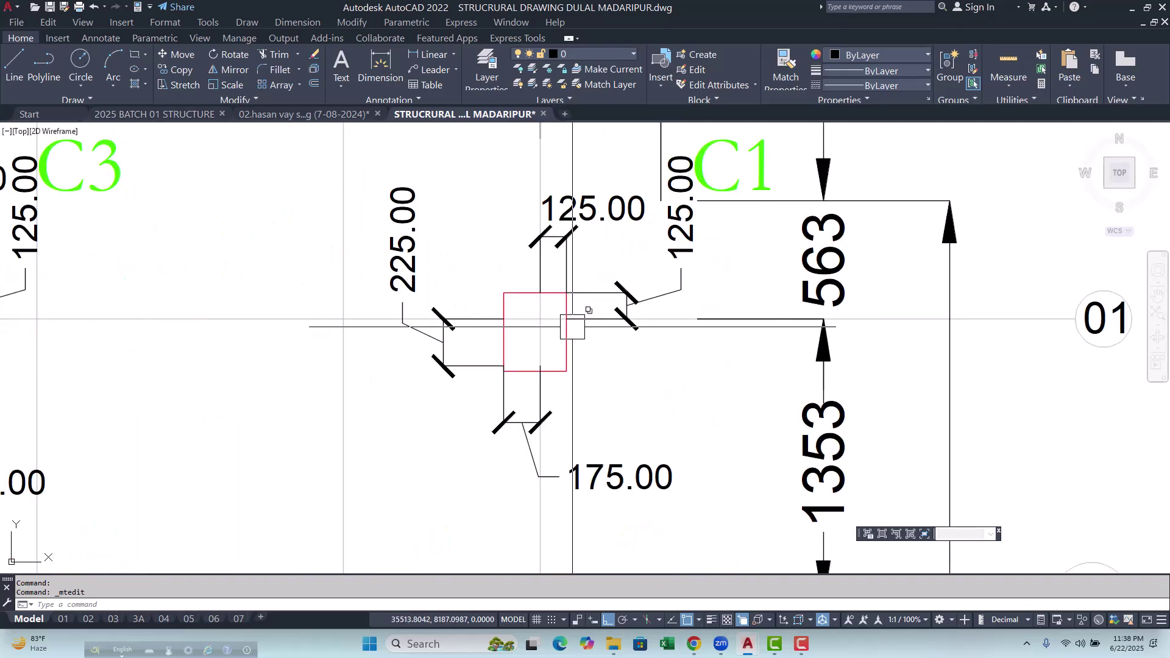
{"action": "scroll", "coordinate": [558, 397], "scroll_direction": "up", "scroll_amount": 3}
{"action": "left_click", "coordinate": [488, 334]}
{"action": "scroll", "coordinate": [502, 334], "scroll_direction": "up", "scroll_amount": 2}
{"action": "left_click", "coordinate": [511, 295]}
{"action": "left_click", "coordinate": [510, 329]}
{"action": "key", "text": "Escape"}
{"action": "key", "text": "Escape"}
Move the extension line of the lower 175.00 dimension at grid D/01 so it starts at the column's bottom edge.
{"action": "left_click", "coordinate": [740, 298]}
{"action": "left_click", "coordinate": [750, 295]}
{"action": "scroll", "coordinate": [523, 326], "scroll_direction": "down", "scroll_amount": 6}
{"action": "key", "text": "Escape"}
{"action": "scroll", "coordinate": [515, 350], "scroll_direction": "down", "scroll_amount": 4}
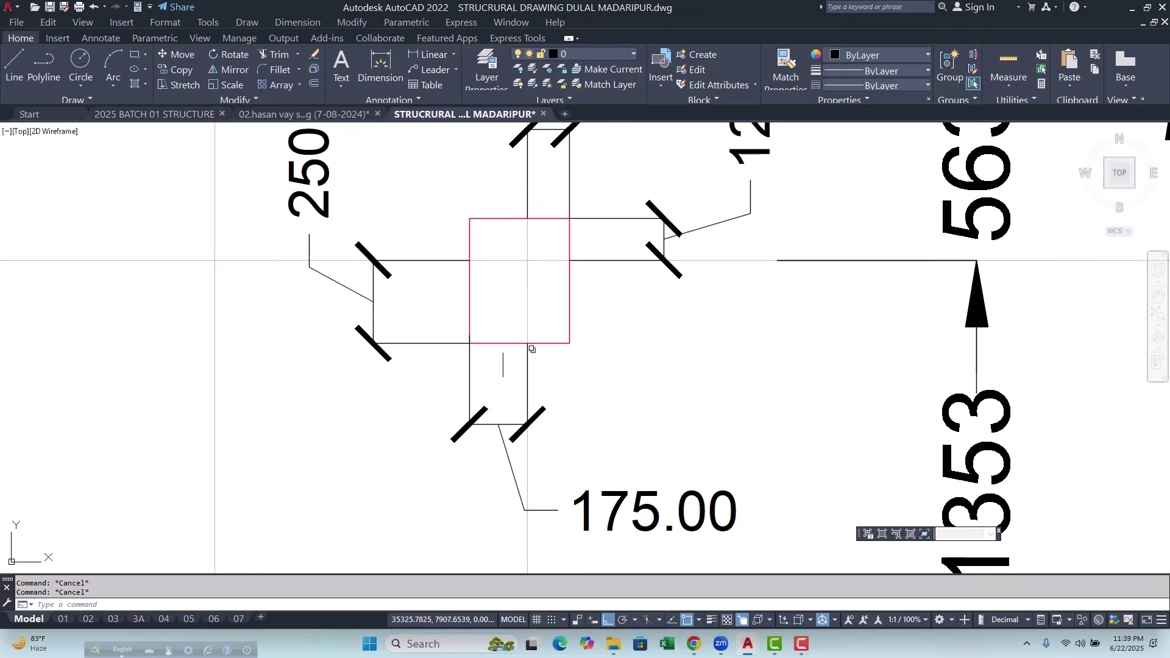
Measure the depth of the column at grid D/01 without placing a dimension.
{"action": "left_click", "coordinate": [416, 59]}
{"action": "scroll", "coordinate": [489, 350], "scroll_direction": "up", "scroll_amount": 2}
{"action": "left_click", "coordinate": [475, 265]}
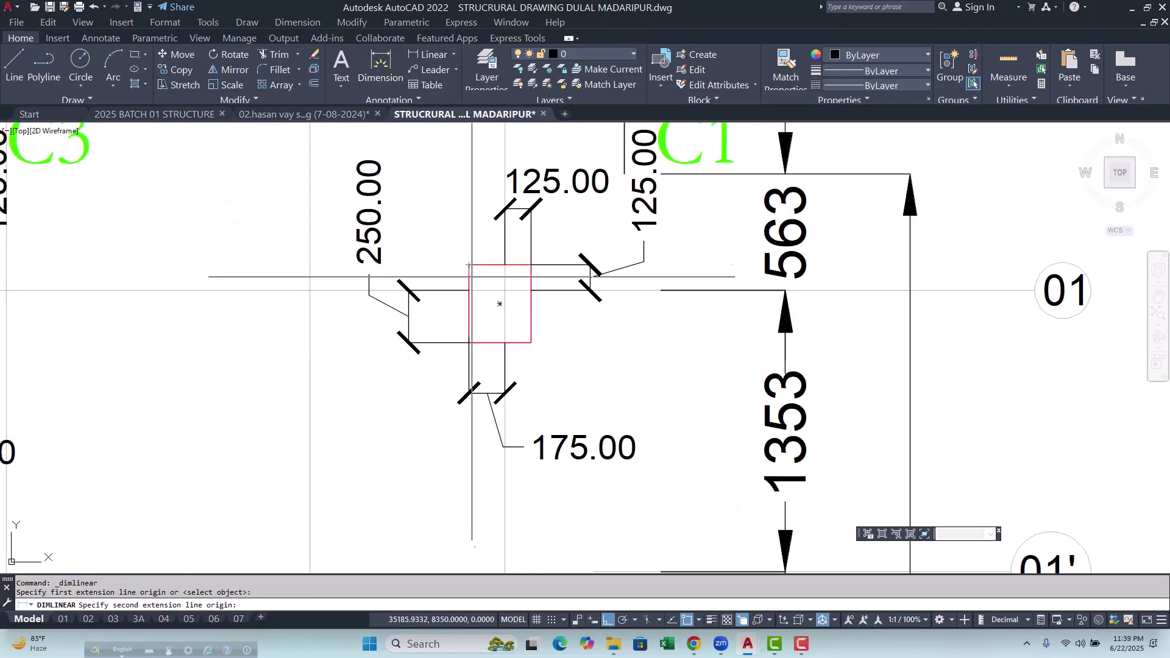
{"action": "key", "text": "Escape"}
{"action": "key", "text": "Escape"}
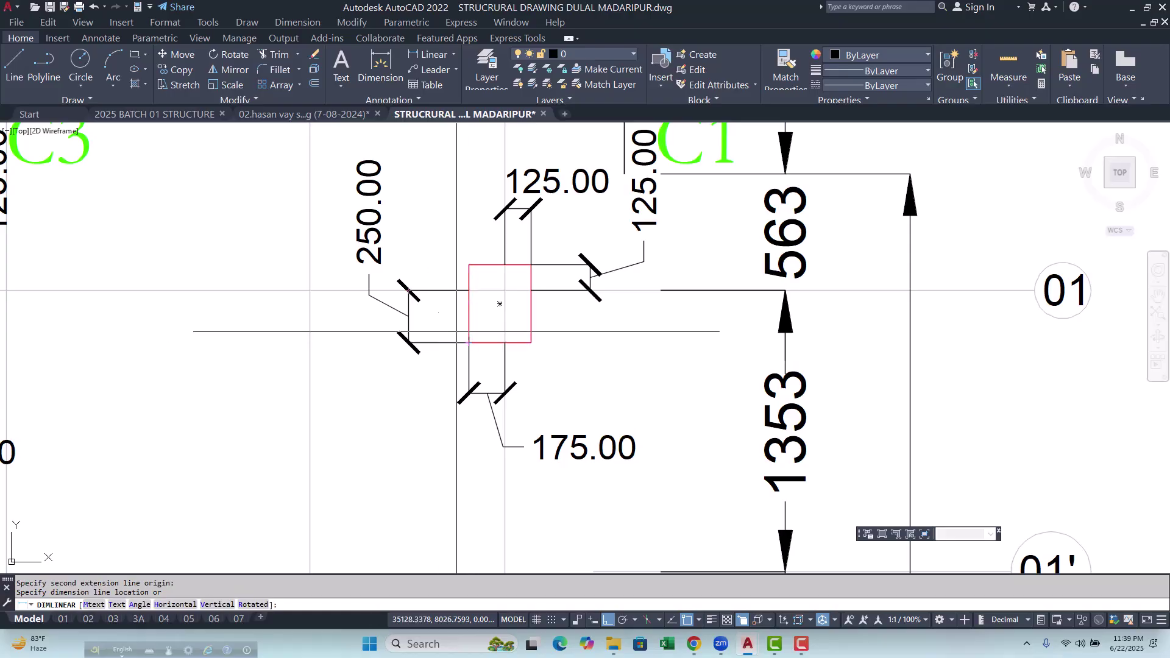
Change the tag of the column at grid D/01 to C3.
{"action": "scroll", "coordinate": [494, 320], "scroll_direction": "down", "scroll_amount": 2}
{"action": "scroll", "coordinate": [534, 256], "scroll_direction": "down", "scroll_amount": 1}
{"action": "scroll", "coordinate": [536, 254], "scroll_direction": "up", "scroll_amount": 2}
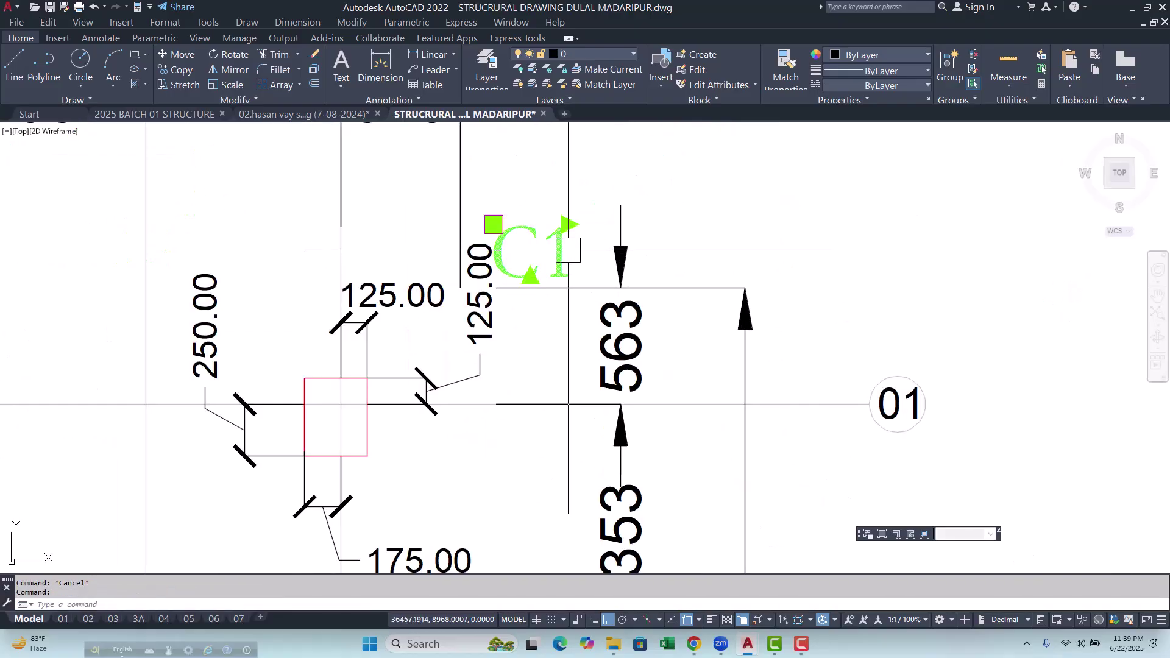
{"action": "double_click", "coordinate": [557, 254]}
{"action": "left_click_drag", "start_coordinate": [559, 256], "coordinate": [673, 267]}
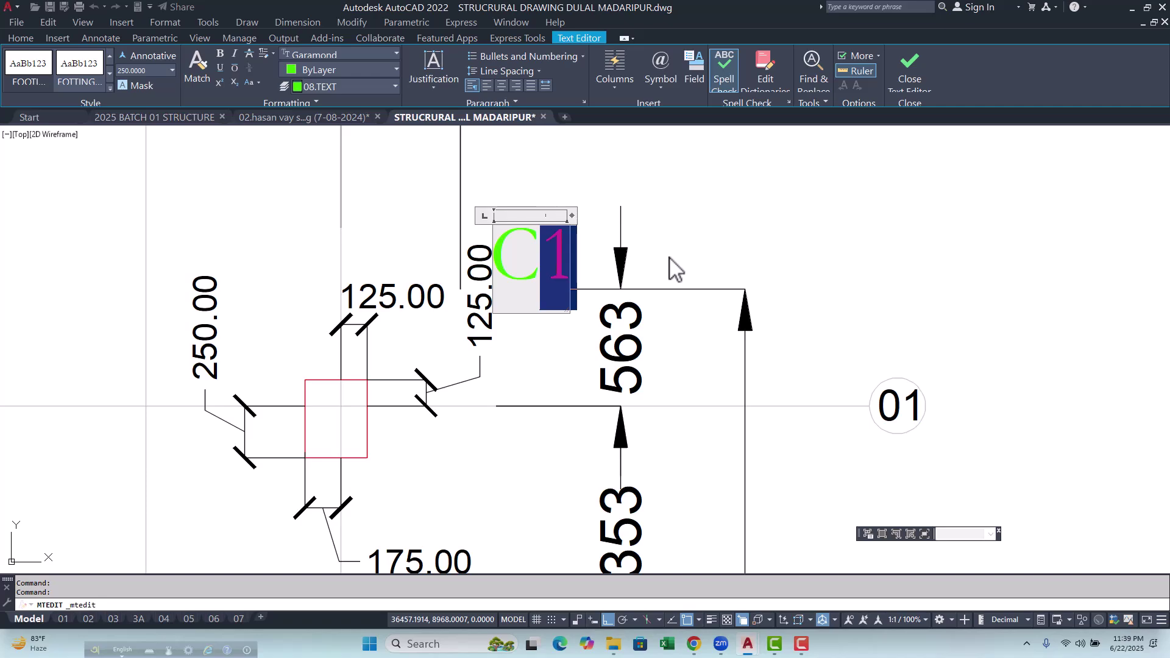
{"action": "type", "text": "3"}
{"action": "left_click", "coordinate": [693, 254]}
Measure the depth of the column at grid D/02 without placing a dimension.
{"action": "scroll", "coordinate": [487, 189], "scroll_direction": "down", "scroll_amount": 4}
{"action": "scroll", "coordinate": [556, 278], "scroll_direction": "up", "scroll_amount": 3}
{"action": "scroll", "coordinate": [547, 284], "scroll_direction": "up", "scroll_amount": 8}
{"action": "key", "text": "Escape"}
{"action": "key", "text": "Escape"}
{"action": "left_click", "coordinate": [431, 56]}
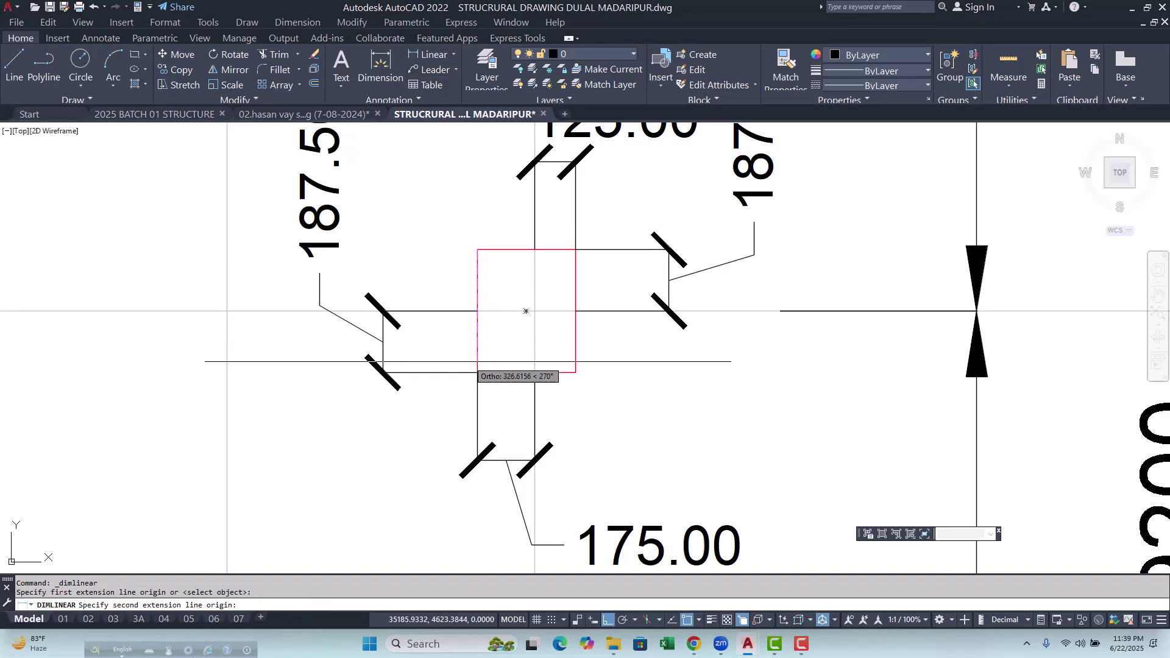
{"action": "left_click", "coordinate": [478, 372]}
{"action": "left_click", "coordinate": [494, 360]}
{"action": "key", "text": "Escape"}
Change the tags of the columns at grids D/02 and C'/02 to C3.
{"action": "scroll", "coordinate": [509, 343], "scroll_direction": "down", "scroll_amount": 5}
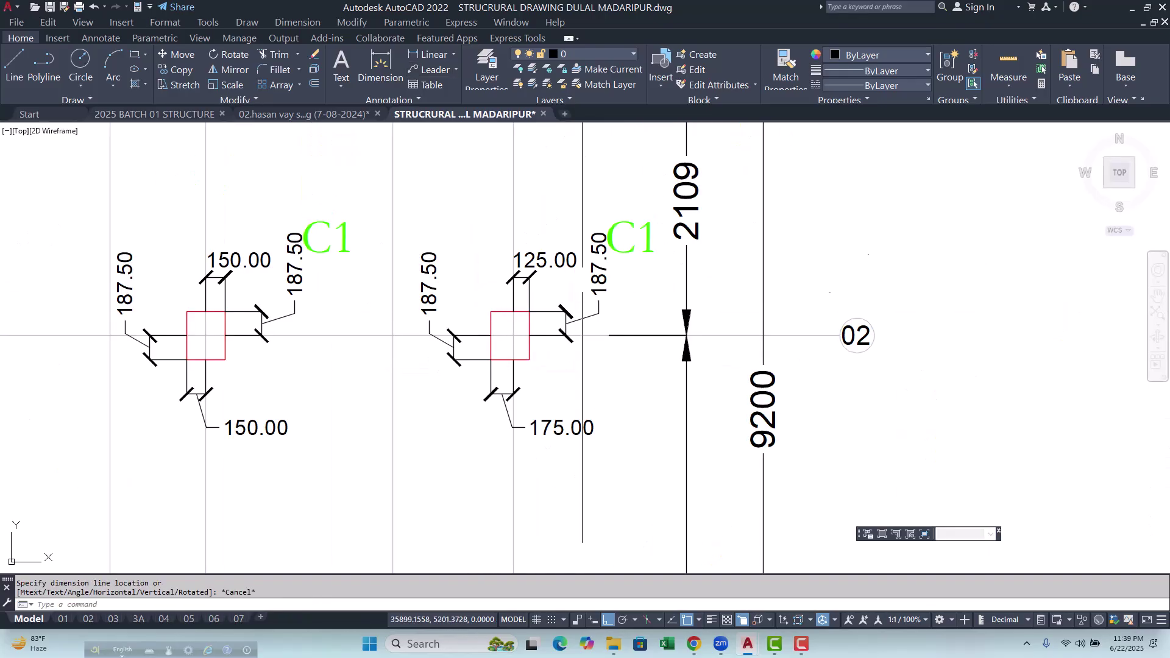
{"action": "double_click", "coordinate": [641, 239]}
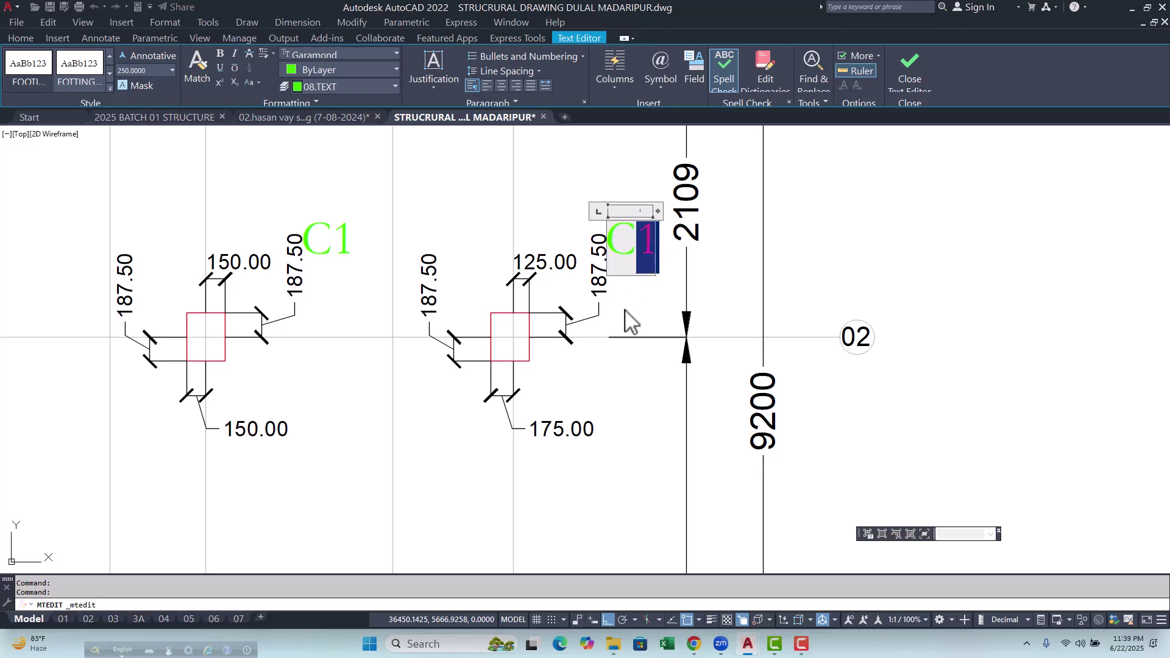
{"action": "left_click", "coordinate": [633, 337]}
{"action": "scroll", "coordinate": [627, 329], "scroll_direction": "down", "scroll_amount": 4}
{"action": "scroll", "coordinate": [477, 329], "scroll_direction": "up", "scroll_amount": 4}
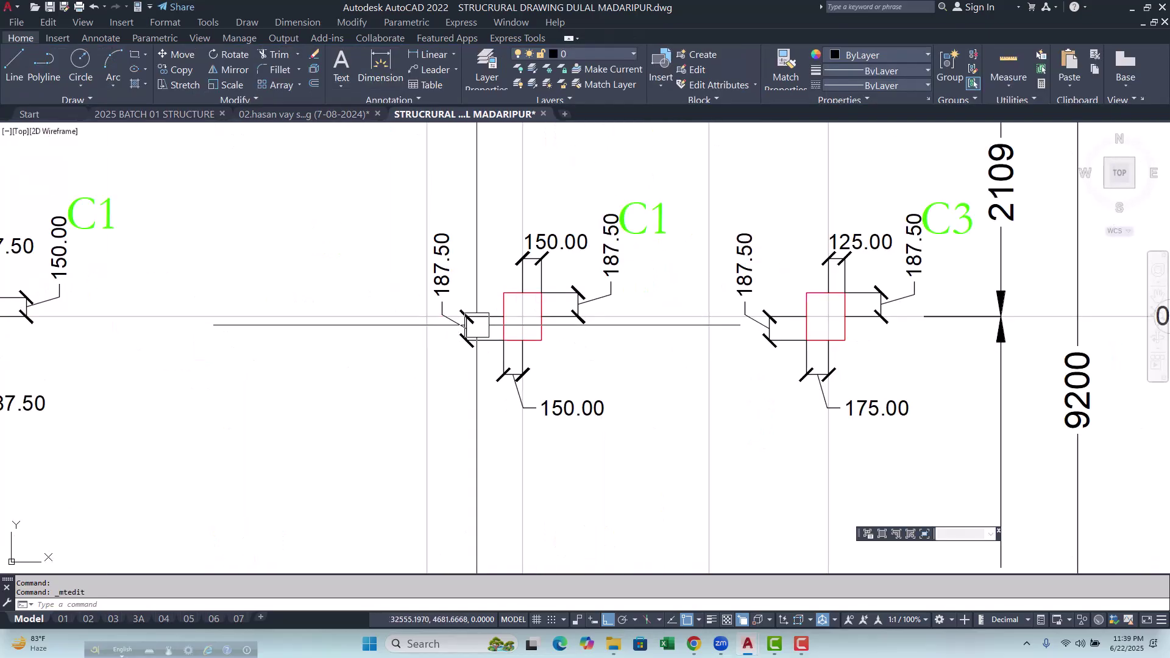
{"action": "middle_click_drag", "start_coordinate": [477, 329], "coordinate": [440, 327]}
{"action": "double_click", "coordinate": [610, 224]}
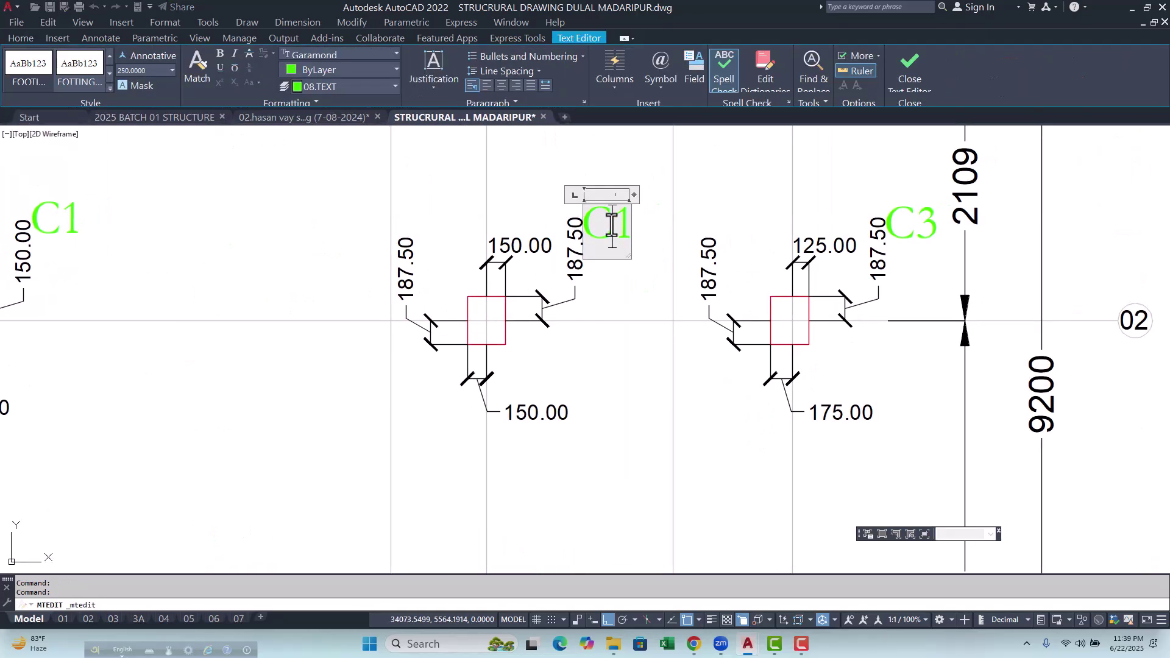
{"action": "key", "text": "Escape"}
Measure the width and depth of the column at grid B/02 without placing a dimension.
{"action": "scroll", "coordinate": [677, 236], "scroll_direction": "down", "scroll_amount": 4}
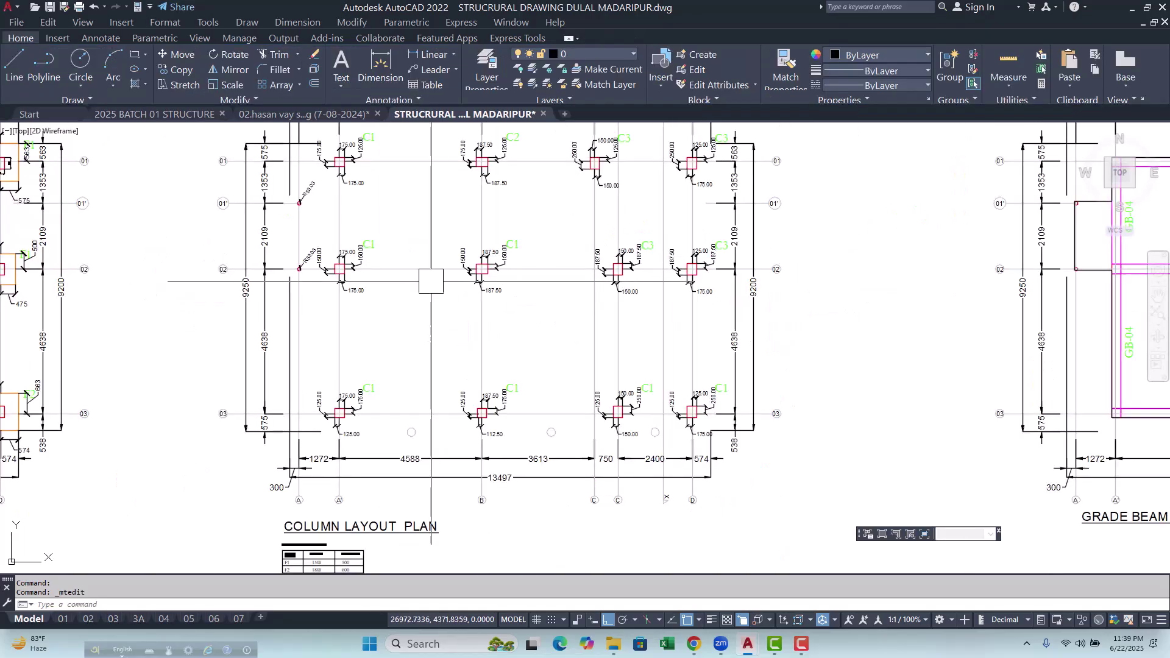
{"action": "scroll", "coordinate": [676, 262], "scroll_direction": "up", "scroll_amount": 4}
{"action": "left_click", "coordinate": [413, 55]}
{"action": "scroll", "coordinate": [454, 307], "scroll_direction": "up", "scroll_amount": 4}
{"action": "left_click", "coordinate": [416, 277]}
{"action": "key", "text": "Escape"}
{"action": "key", "text": "Return"}
{"action": "left_click", "coordinate": [492, 277]}
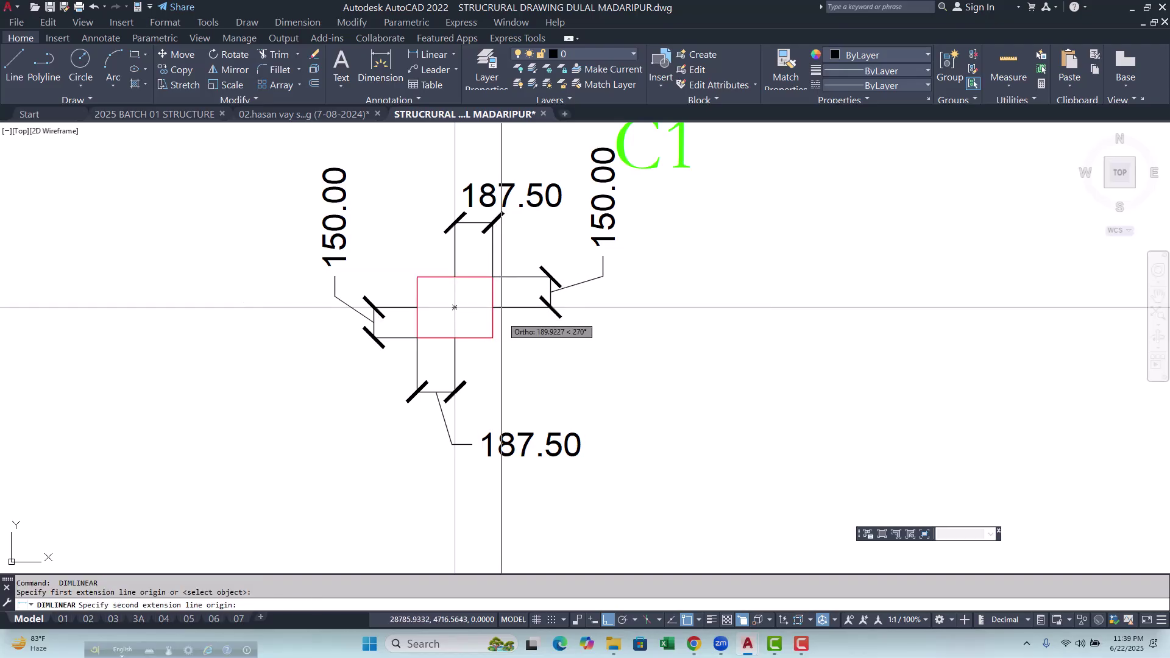
{"action": "left_click", "coordinate": [493, 331]}
{"action": "scroll", "coordinate": [538, 284], "scroll_direction": "down", "scroll_amount": 8}
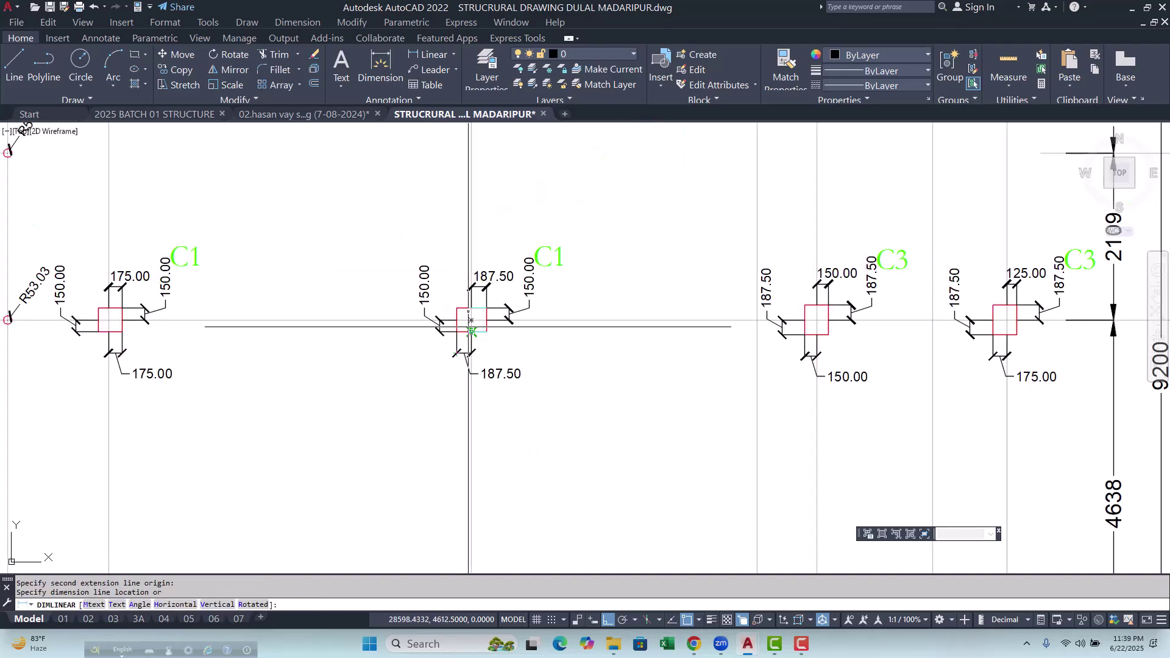
{"action": "scroll", "coordinate": [492, 351], "scroll_direction": "up", "scroll_amount": 4}
{"action": "key", "text": "Escape"}
Change the tag of the column at grid B/02 to C2.
{"action": "scroll", "coordinate": [492, 351], "scroll_direction": "down", "scroll_amount": 3}
{"action": "scroll", "coordinate": [496, 300], "scroll_direction": "up", "scroll_amount": 7}
{"action": "left_click", "coordinate": [495, 335]}
{"action": "double_click", "coordinate": [495, 335]}
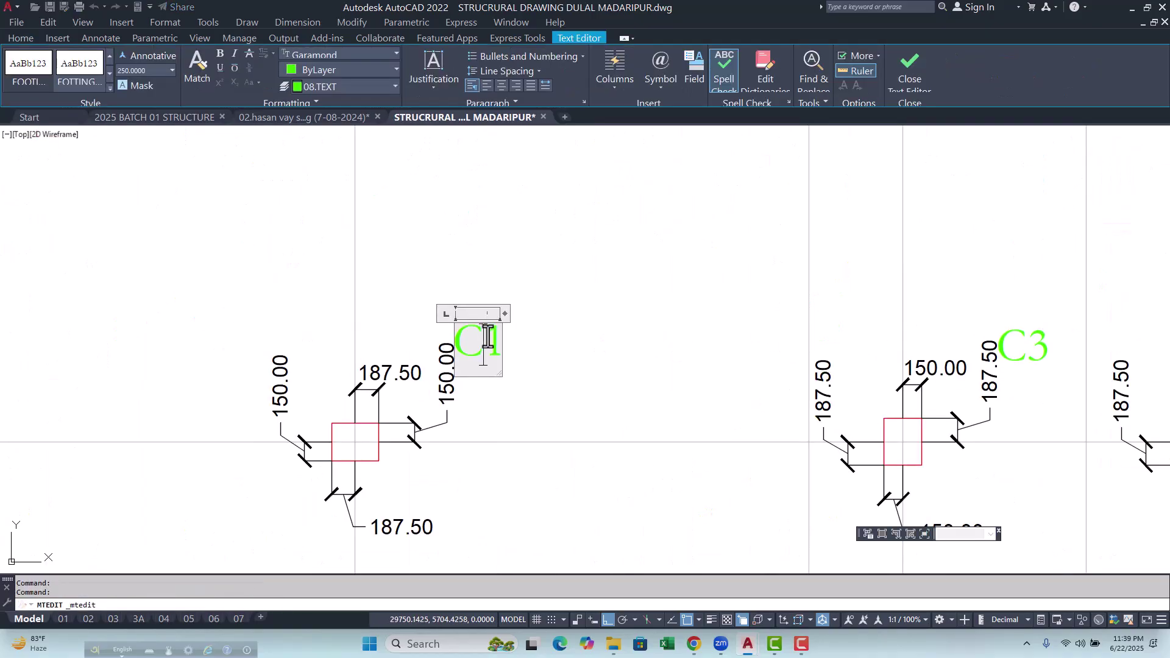
{"action": "type", "text": "2"}
{"action": "left_click", "coordinate": [559, 339]}
Measure the depth and width of the C1 column at grid A'/02 without placing a dimension.
{"action": "scroll", "coordinate": [515, 339], "scroll_direction": "down", "scroll_amount": 5}
{"action": "scroll", "coordinate": [492, 338], "scroll_direction": "up", "scroll_amount": 5}
{"action": "scroll", "coordinate": [492, 335], "scroll_direction": "up", "scroll_amount": 2}
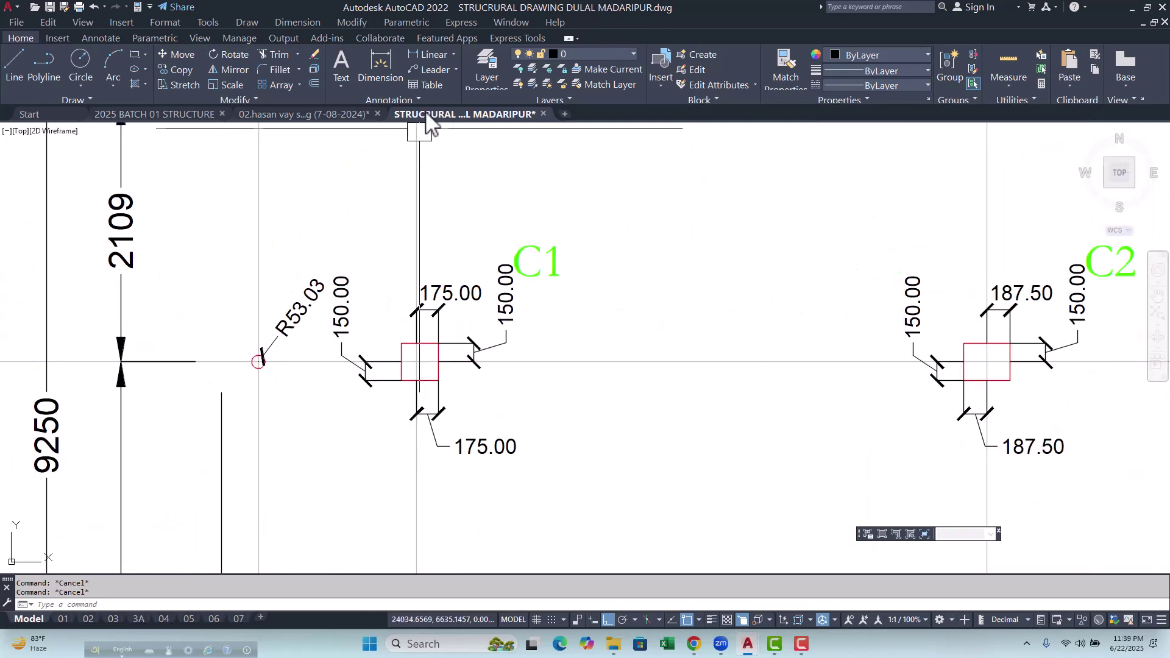
{"action": "left_click", "coordinate": [422, 56]}
{"action": "scroll", "coordinate": [451, 362], "scroll_direction": "up", "scroll_amount": 2}
{"action": "left_click", "coordinate": [372, 339]}
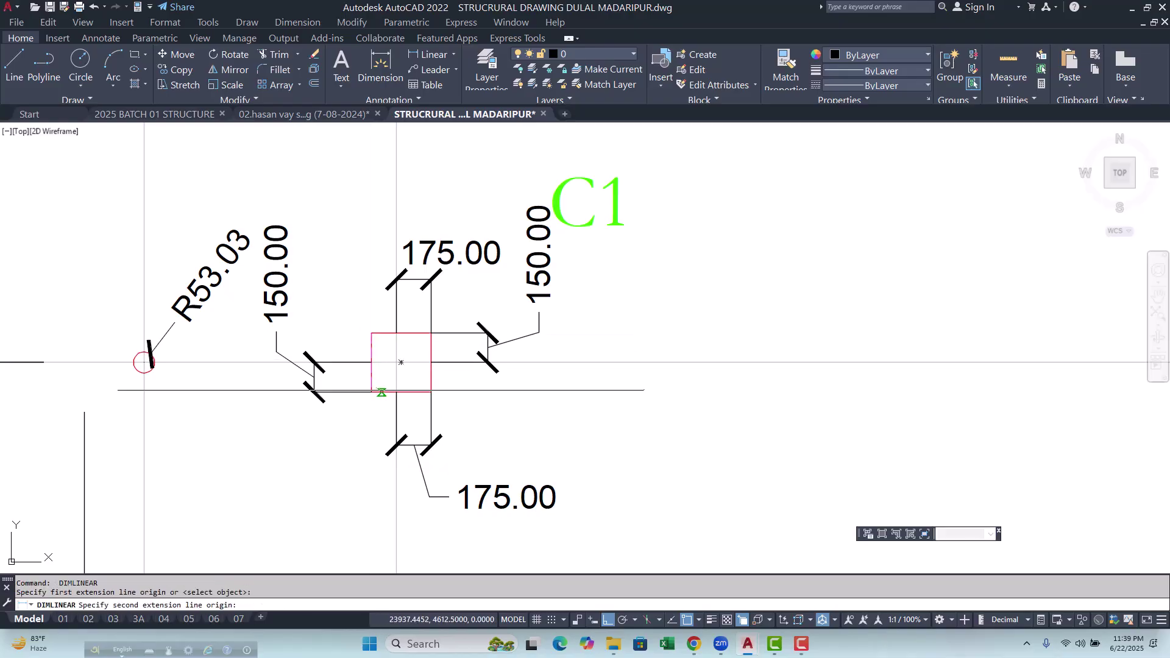
{"action": "left_click", "coordinate": [371, 393]}
{"action": "scroll", "coordinate": [358, 379], "scroll_direction": "up", "scroll_amount": 4}
{"action": "key", "text": "Escape"}
{"action": "key", "text": "Return"}
{"action": "left_click", "coordinate": [391, 264]}
{"action": "left_click", "coordinate": [542, 264]}
{"action": "key", "text": "Escape"}
Measure the width and depth of the C1 column at grid A'/01 without placing a dimension.
{"action": "scroll", "coordinate": [542, 339], "scroll_direction": "down", "scroll_amount": 5}
{"action": "middle_click_drag", "start_coordinate": [542, 339], "coordinate": [542, 403]}
{"action": "scroll", "coordinate": [593, 132], "scroll_direction": "down", "scroll_amount": 2}
{"action": "scroll", "coordinate": [426, 219], "scroll_direction": "up", "scroll_amount": 6}
{"action": "key", "text": "Return"}
{"action": "left_click", "coordinate": [372, 264]}
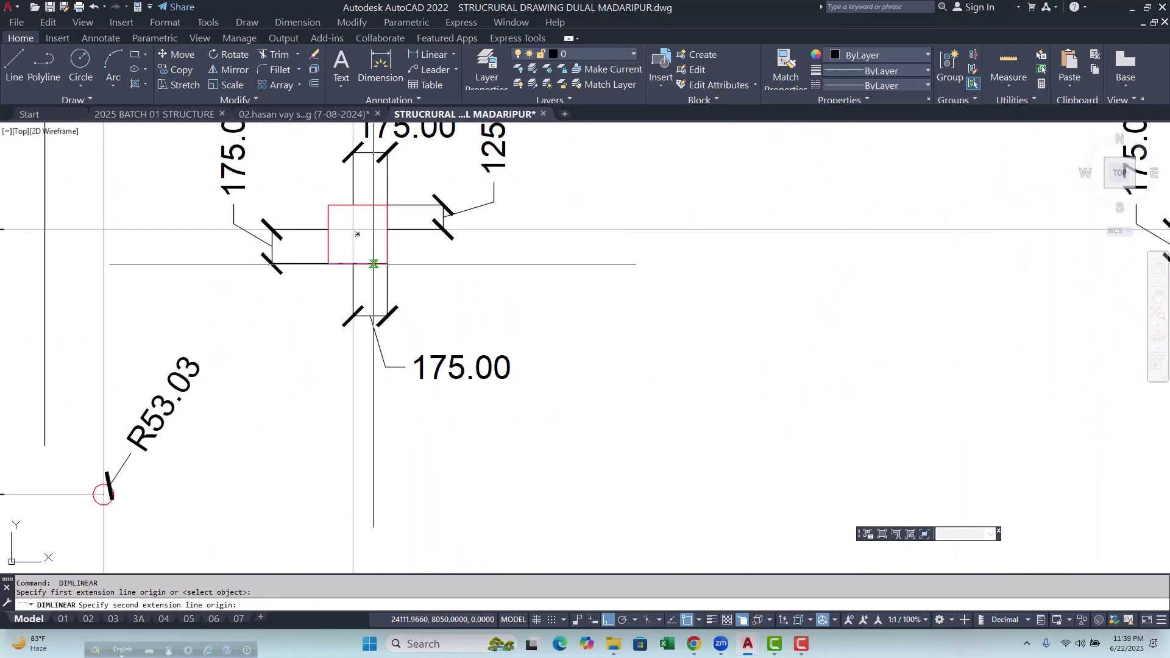
{"action": "left_click", "coordinate": [388, 264]}
{"action": "key", "text": "Escape"}
{"action": "key", "text": "Return"}
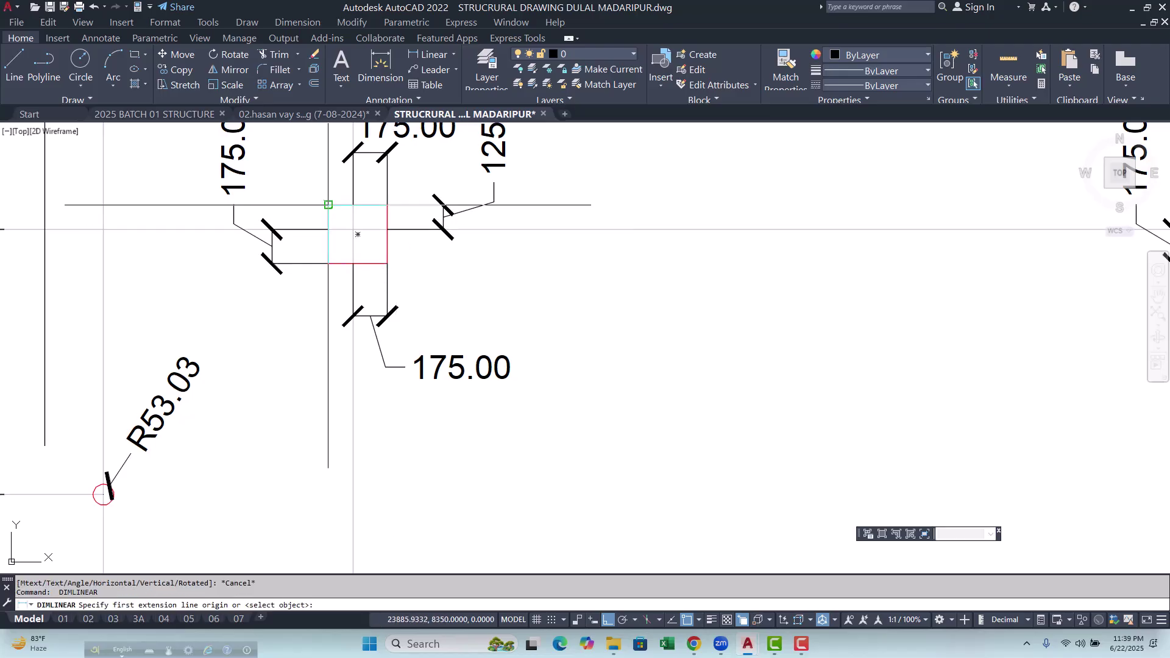
{"action": "left_click", "coordinate": [328, 205]}
{"action": "left_click", "coordinate": [329, 263]}
{"action": "key", "text": "Escape"}
Measure the width of the C1 column at grid A'/03 without placing a dimension.
{"action": "scroll", "coordinate": [313, 279], "scroll_direction": "down", "scroll_amount": 5}
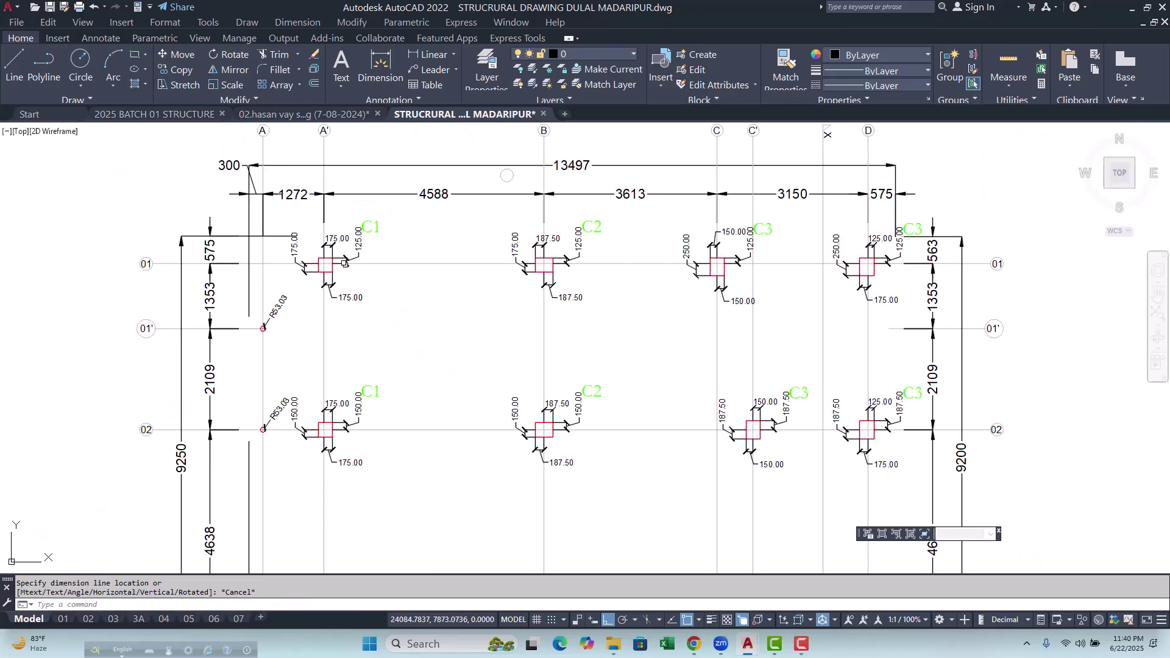
{"action": "scroll", "coordinate": [376, 401], "scroll_direction": "up", "scroll_amount": 4}
{"action": "scroll", "coordinate": [373, 399], "scroll_direction": "down", "scroll_amount": 8}
{"action": "middle_click_drag", "start_coordinate": [374, 400], "coordinate": [365, 308]}
{"action": "scroll", "coordinate": [351, 375], "scroll_direction": "up", "scroll_amount": 6}
{"action": "scroll", "coordinate": [291, 397], "scroll_direction": "up", "scroll_amount": 4}
{"action": "key", "text": "Return"}
{"action": "left_click", "coordinate": [296, 372]}
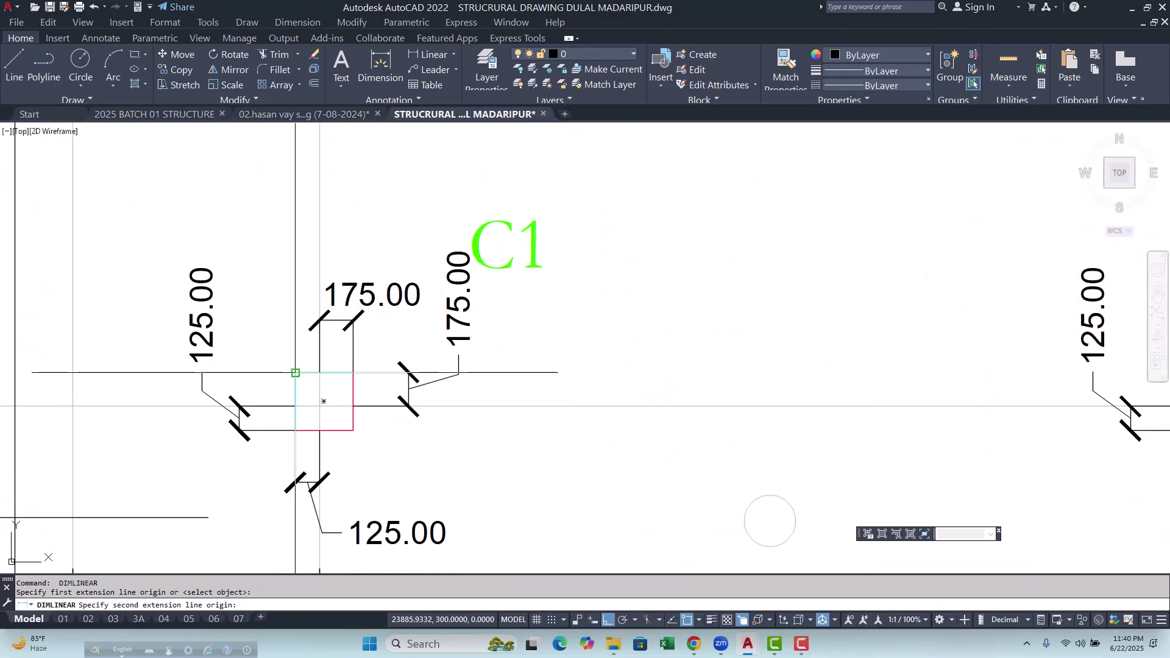
{"action": "left_click", "coordinate": [353, 372]}
{"action": "key", "text": "Escape"}
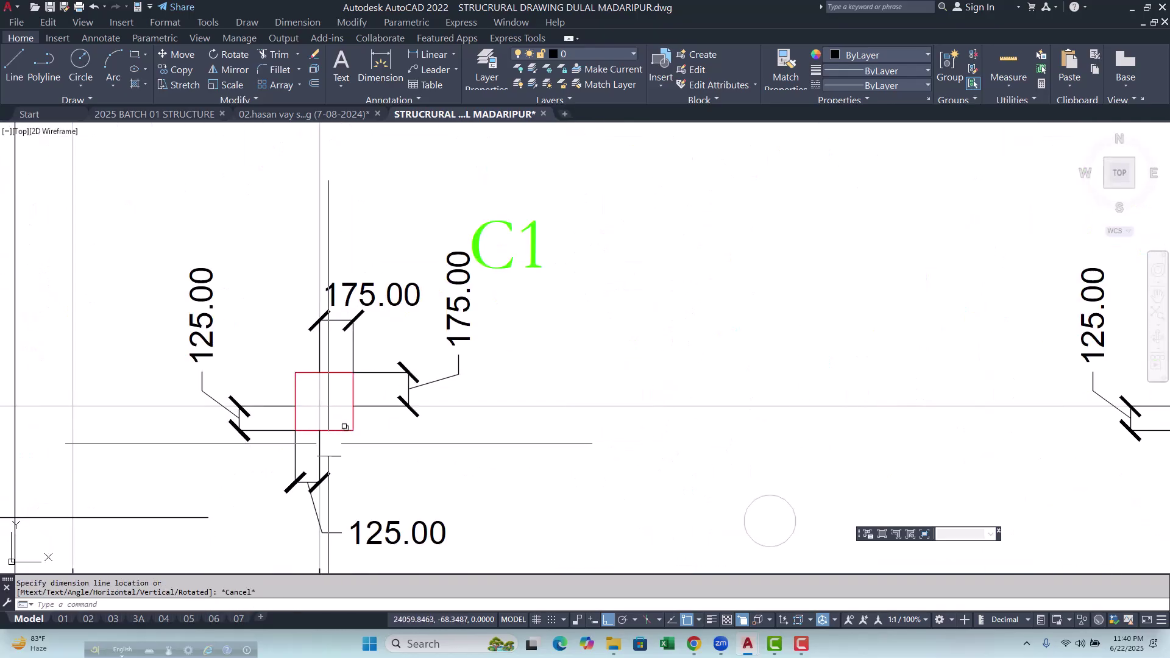
{"action": "key", "text": "Return"}
{"action": "key", "text": "Escape"}
{"action": "scroll", "coordinate": [323, 402], "scroll_direction": "down", "scroll_amount": 4}
{"action": "middle_click_drag", "start_coordinate": [323, 402], "coordinate": [192, 401]}
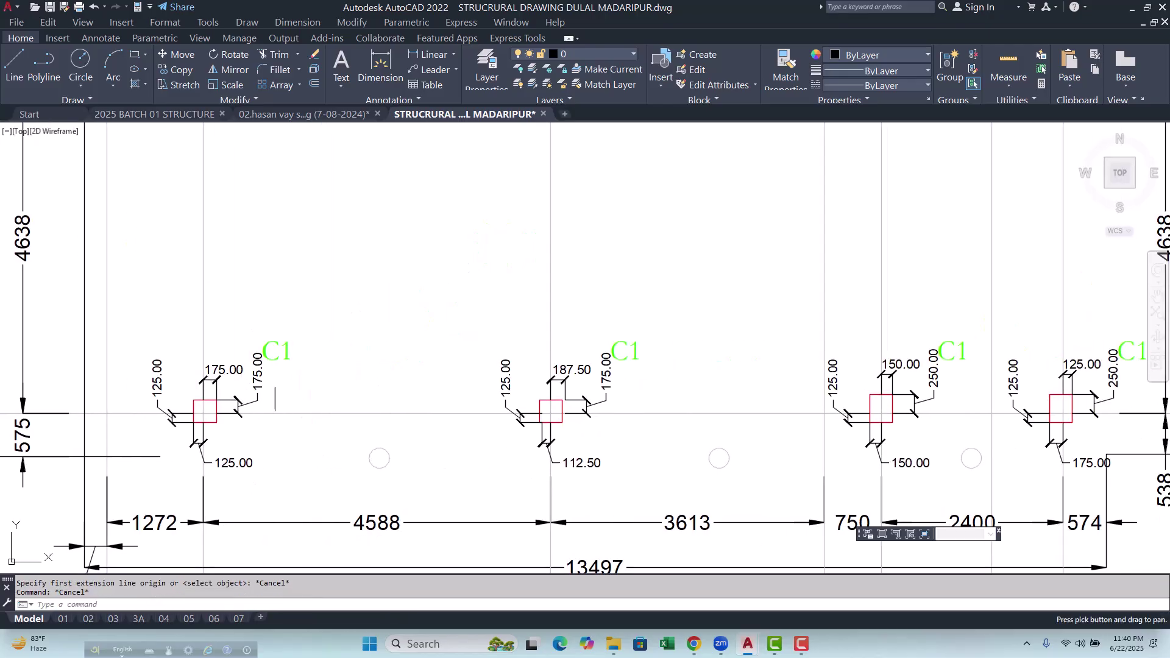
{"action": "middle_click_drag", "start_coordinate": [683, 426], "coordinate": [536, 421]}
{"action": "key", "text": "Return"}
{"action": "scroll", "coordinate": [439, 414], "scroll_direction": "up", "scroll_amount": 4}
{"action": "scroll", "coordinate": [226, 401], "scroll_direction": "down", "scroll_amount": 5}
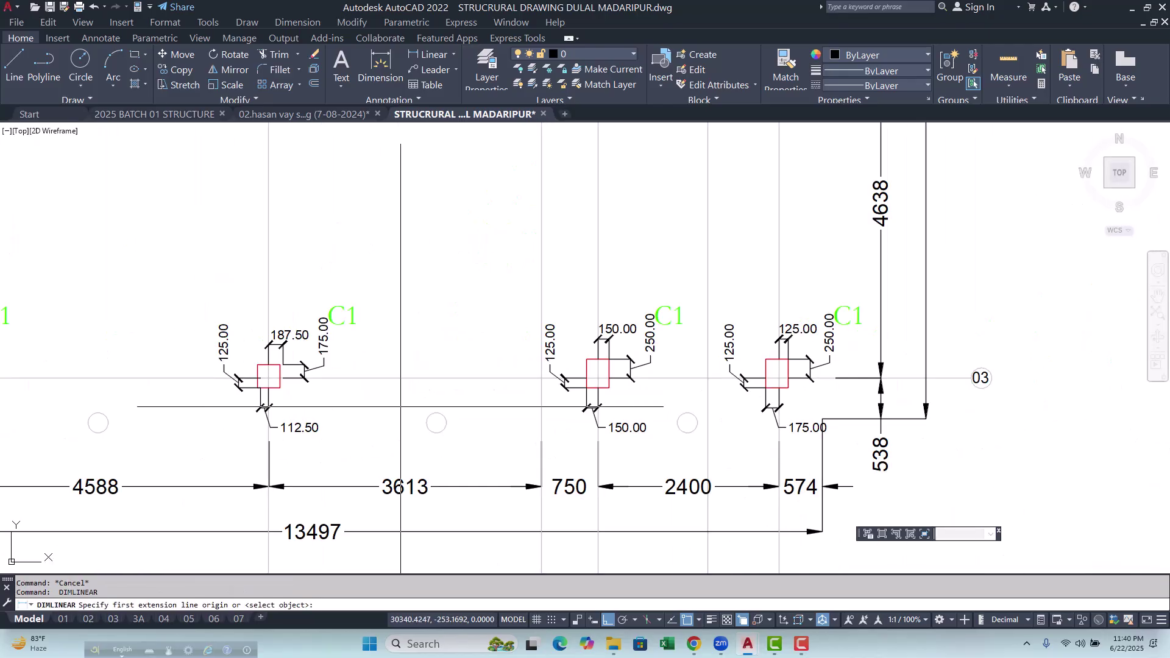
{"action": "scroll", "coordinate": [576, 410], "scroll_direction": "up", "scroll_amount": 3}
{"action": "key", "text": "Escape"}
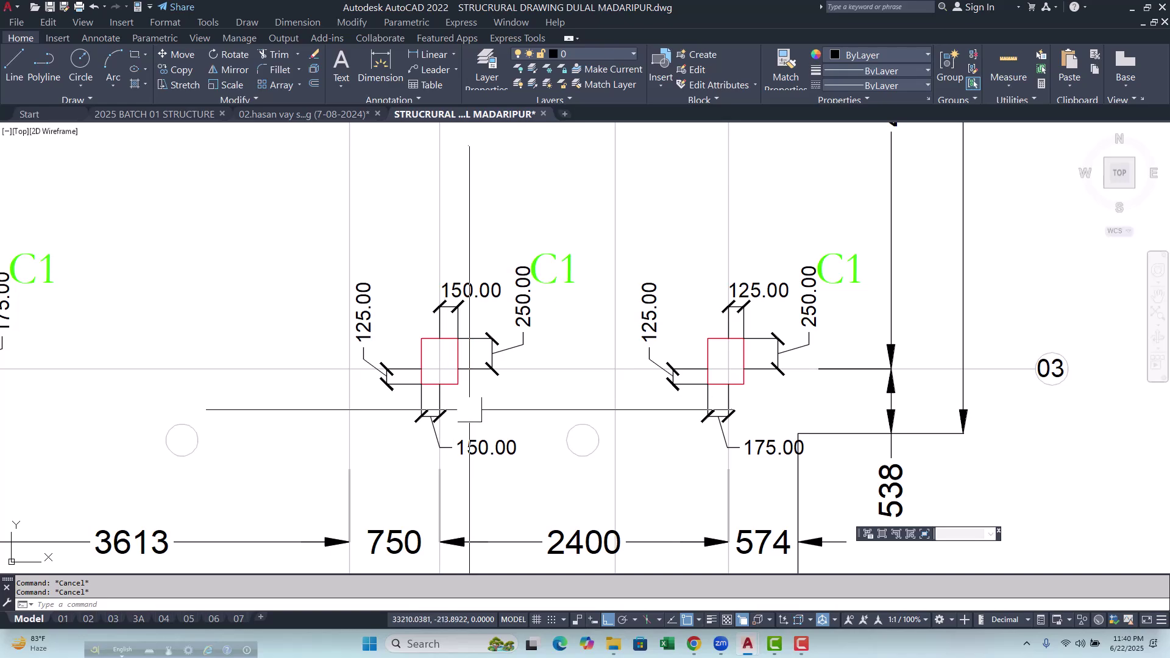
Change the tag of the column at grid C'/03 to C3.
{"action": "scroll", "coordinate": [459, 381], "scroll_direction": "down", "scroll_amount": 6}
{"action": "scroll", "coordinate": [486, 359], "scroll_direction": "up", "scroll_amount": 5}
{"action": "double_click", "coordinate": [491, 308]}
{"action": "left_click_drag", "start_coordinate": [473, 308], "coordinate": [505, 308]}
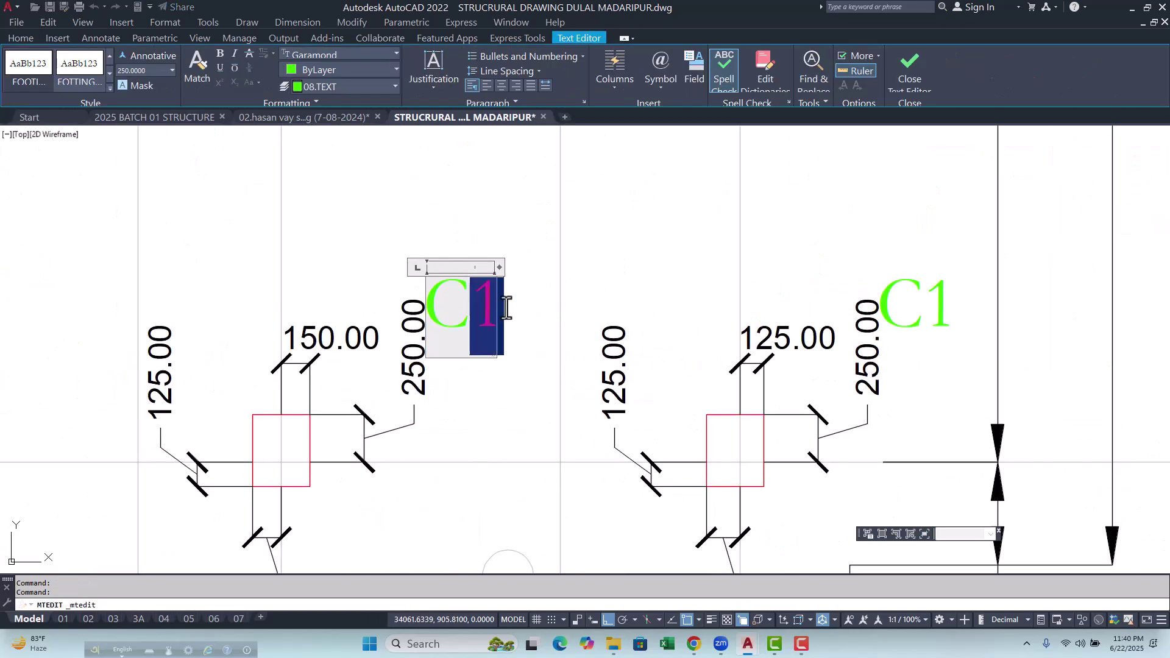
{"action": "type", "text": "3"}
{"action": "left_click", "coordinate": [535, 334]}
{"action": "scroll", "coordinate": [357, 377], "scroll_direction": "down", "scroll_amount": 4}
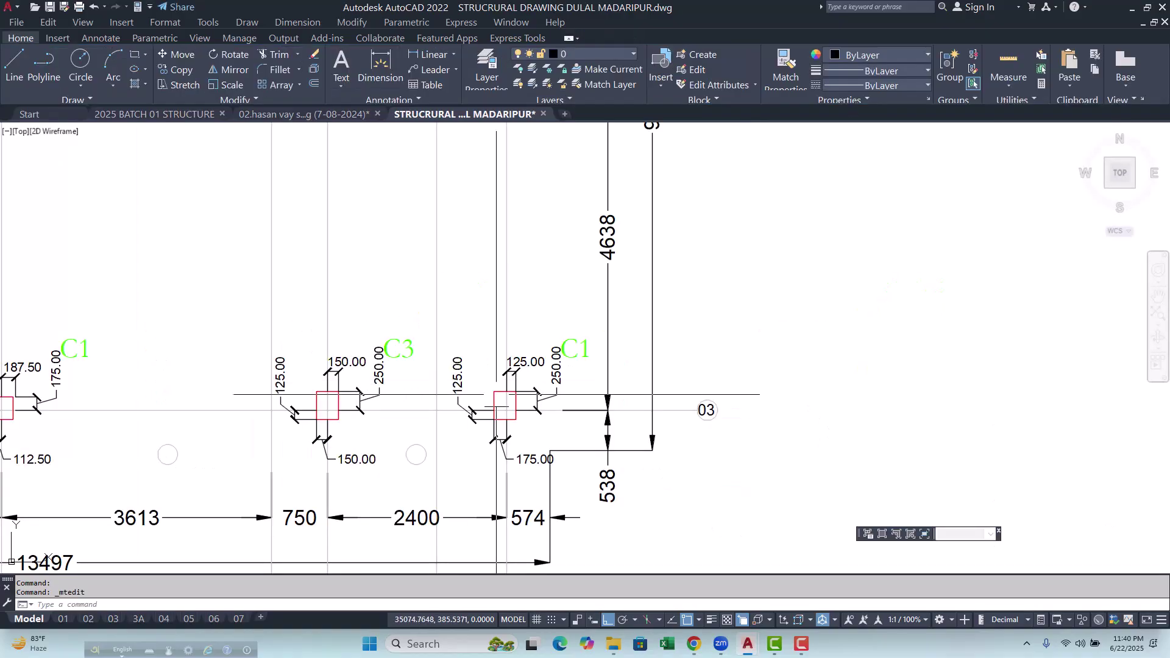
Measure the width and depth of the C1 column at grid D/03 without placing a dimension.
{"action": "scroll", "coordinate": [565, 399], "scroll_direction": "up", "scroll_amount": 2}
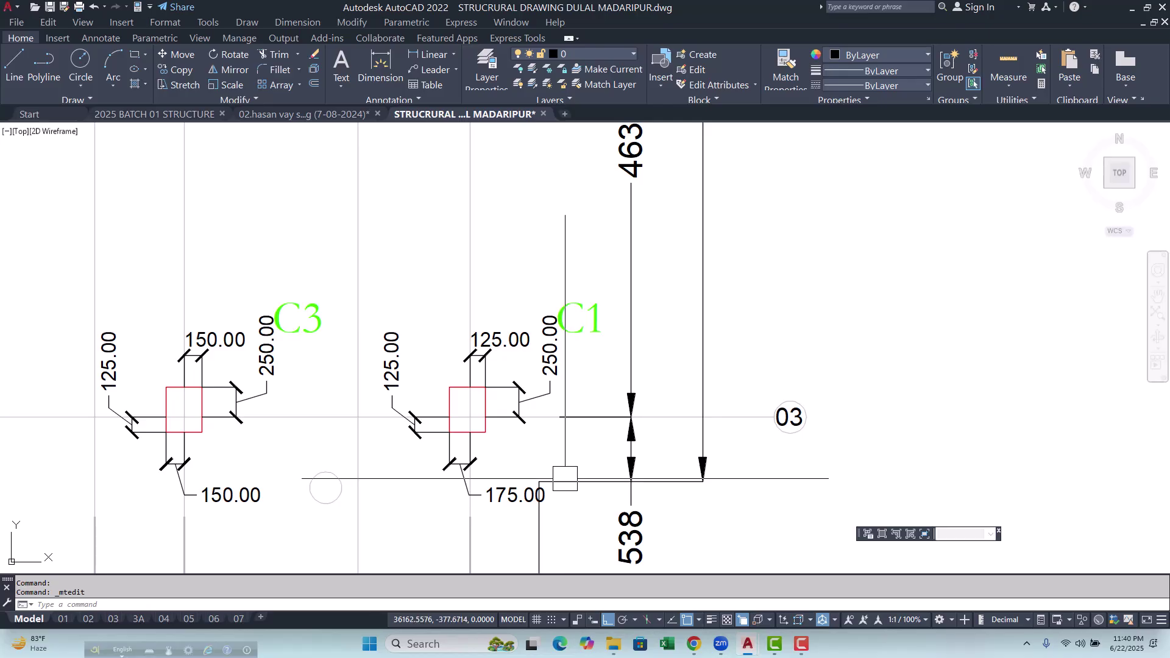
{"action": "scroll", "coordinate": [518, 435], "scroll_direction": "up", "scroll_amount": 2}
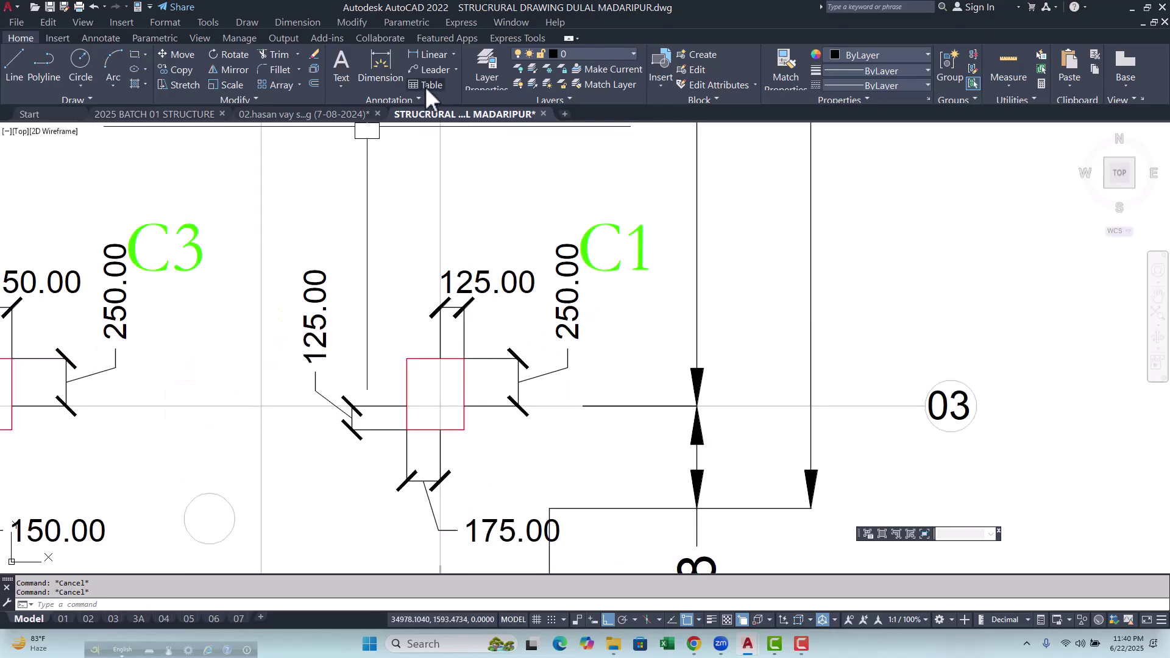
{"action": "left_click", "coordinate": [423, 53]}
{"action": "left_click", "coordinate": [407, 395]}
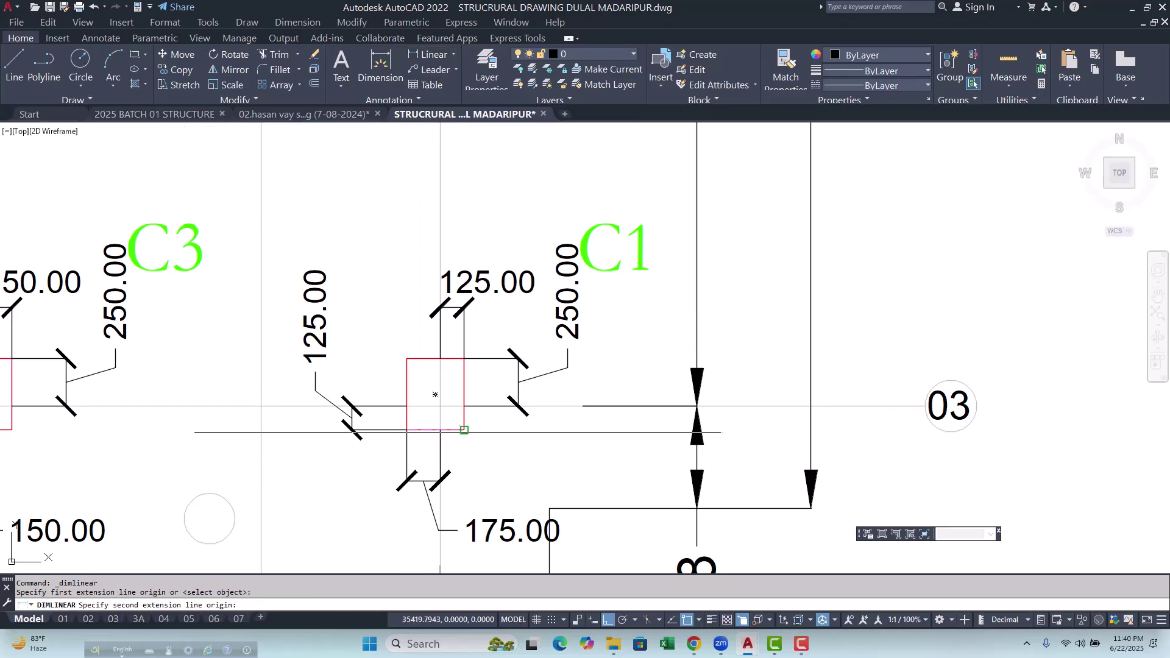
{"action": "left_click", "coordinate": [463, 430]}
{"action": "key", "text": "Escape"}
{"action": "key", "text": "space"}
{"action": "left_click", "coordinate": [406, 430]}
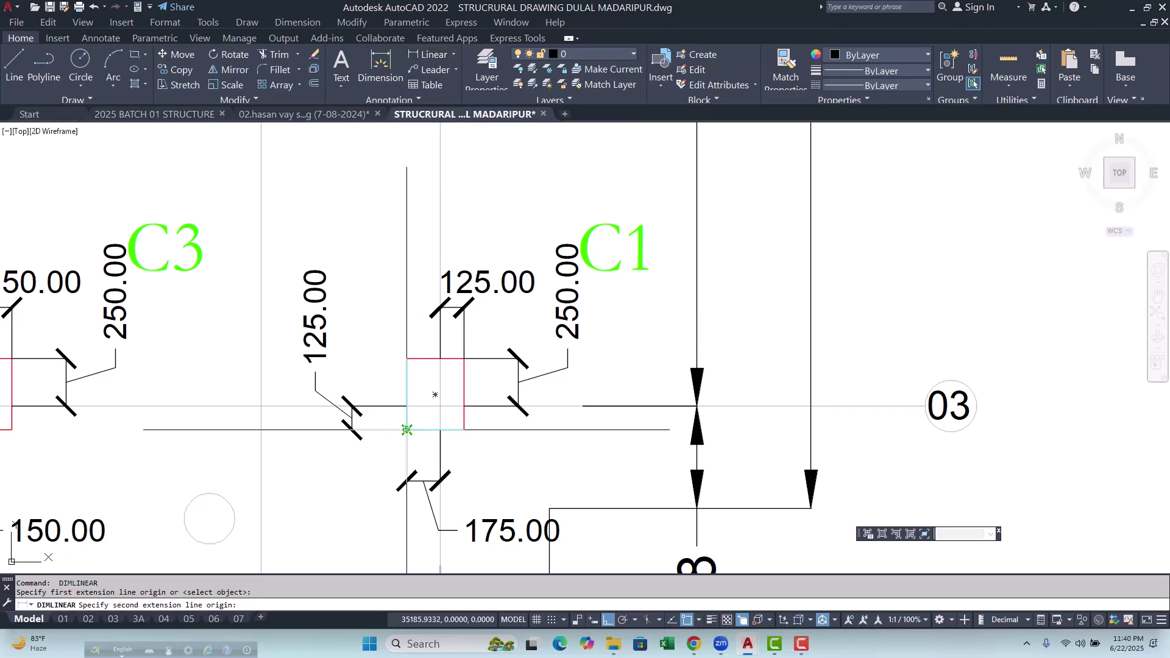
{"action": "left_click", "coordinate": [407, 359]}
{"action": "key", "text": "Escape"}
{"action": "key", "text": "Escape"}
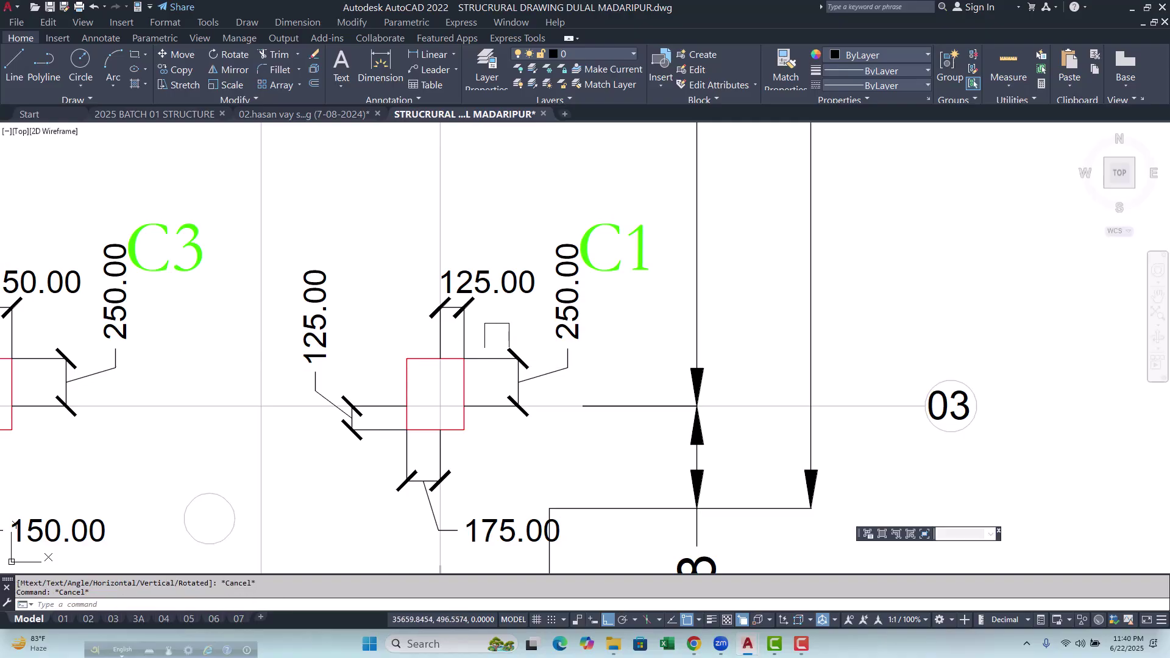
Change the tag of the column at grid D/03 to C3.
{"action": "middle_click_drag", "start_coordinate": [495, 340], "coordinate": [488, 362]}
{"action": "scroll", "coordinate": [488, 361], "scroll_direction": "down", "scroll_amount": 3}
{"action": "scroll", "coordinate": [580, 316], "scroll_direction": "up", "scroll_amount": 3}
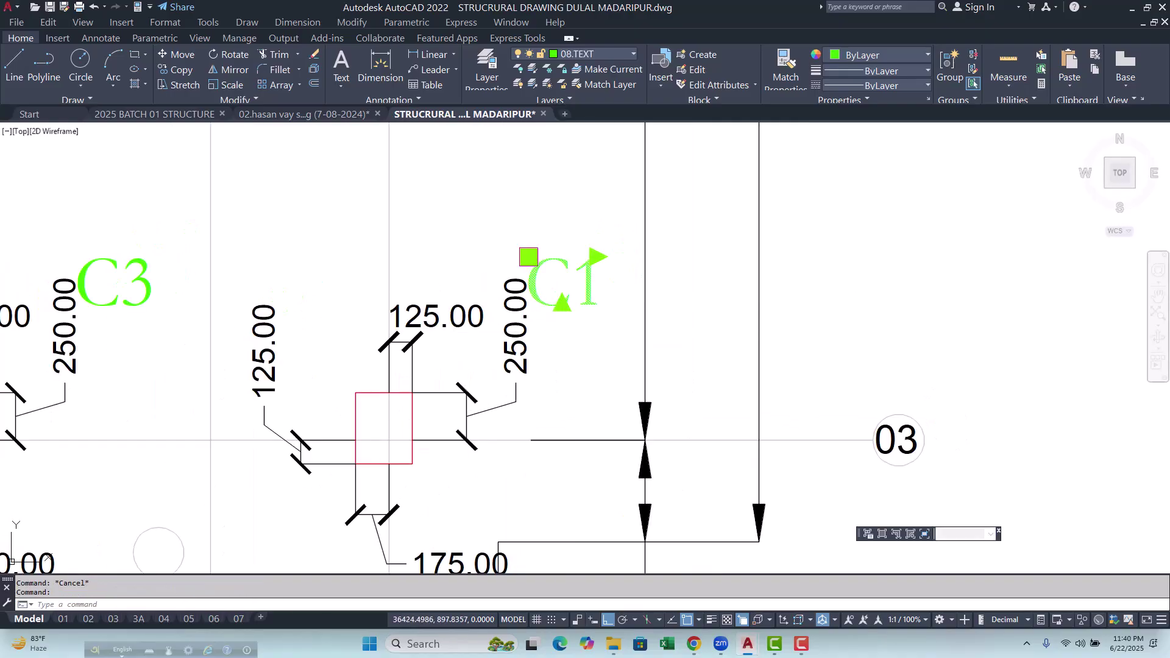
{"action": "double_click", "coordinate": [575, 290]}
{"action": "type", "text": "3"}
{"action": "left_click", "coordinate": [687, 313]}
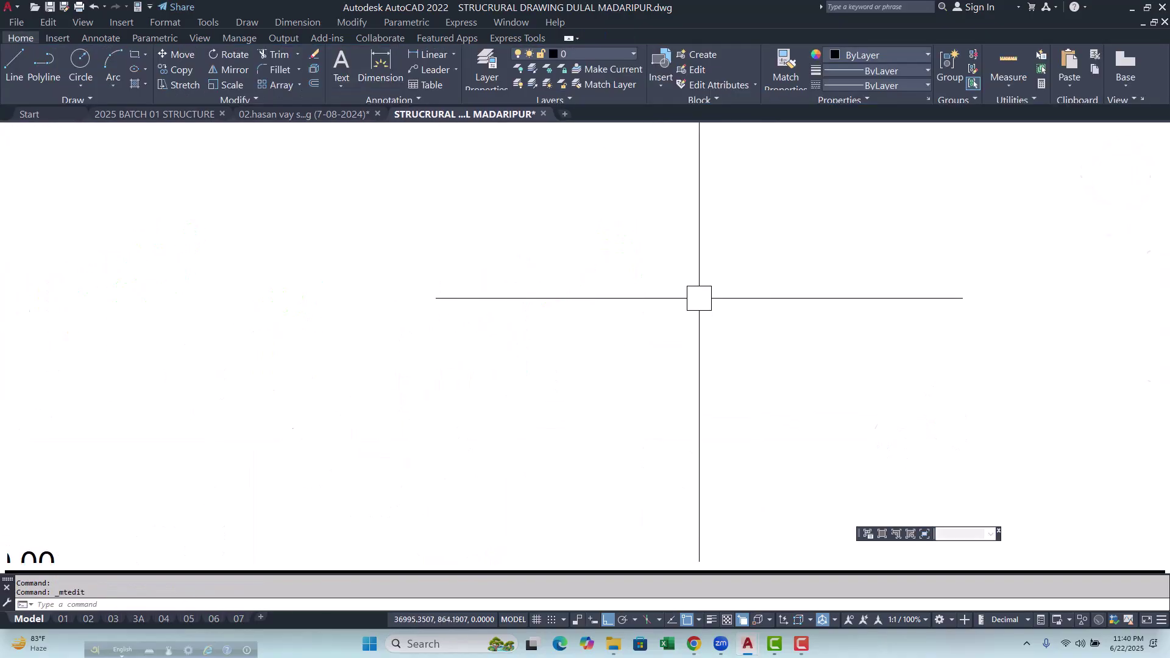
Review the column schedule, the master, footing and column layout plans, and the C1 column at grid A'/03.
{"action": "scroll", "coordinate": [546, 353], "scroll_direction": "down", "scroll_amount": 5}
{"action": "scroll", "coordinate": [534, 412], "scroll_direction": "down", "scroll_amount": 5}
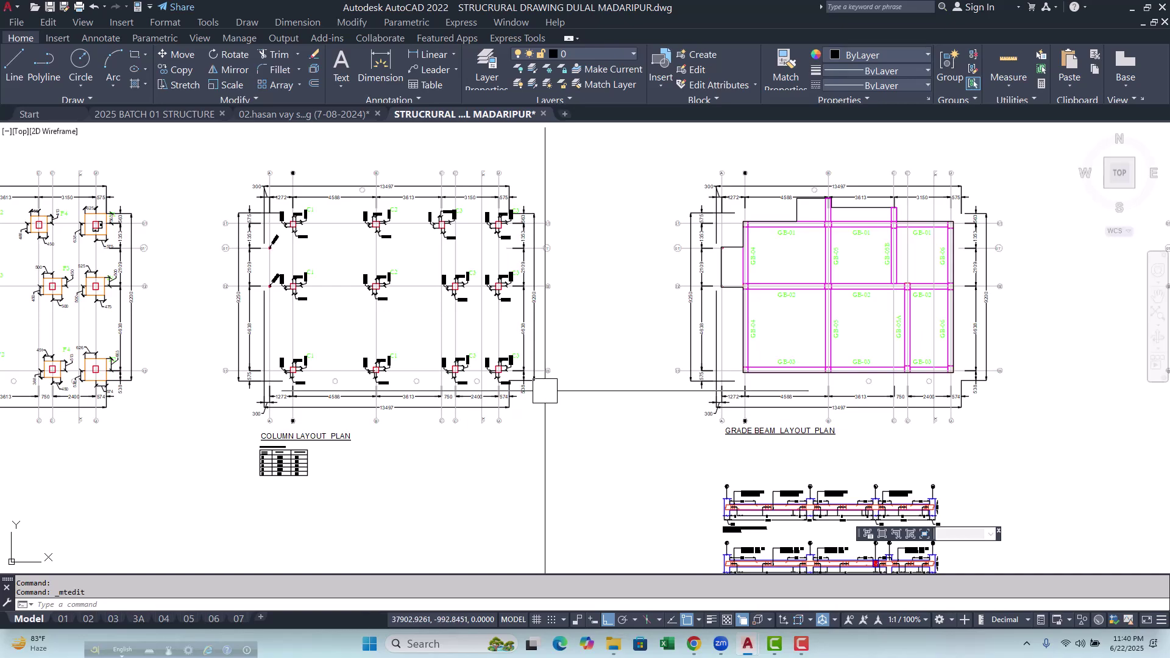
{"action": "scroll", "coordinate": [277, 451], "scroll_direction": "up", "scroll_amount": 6}
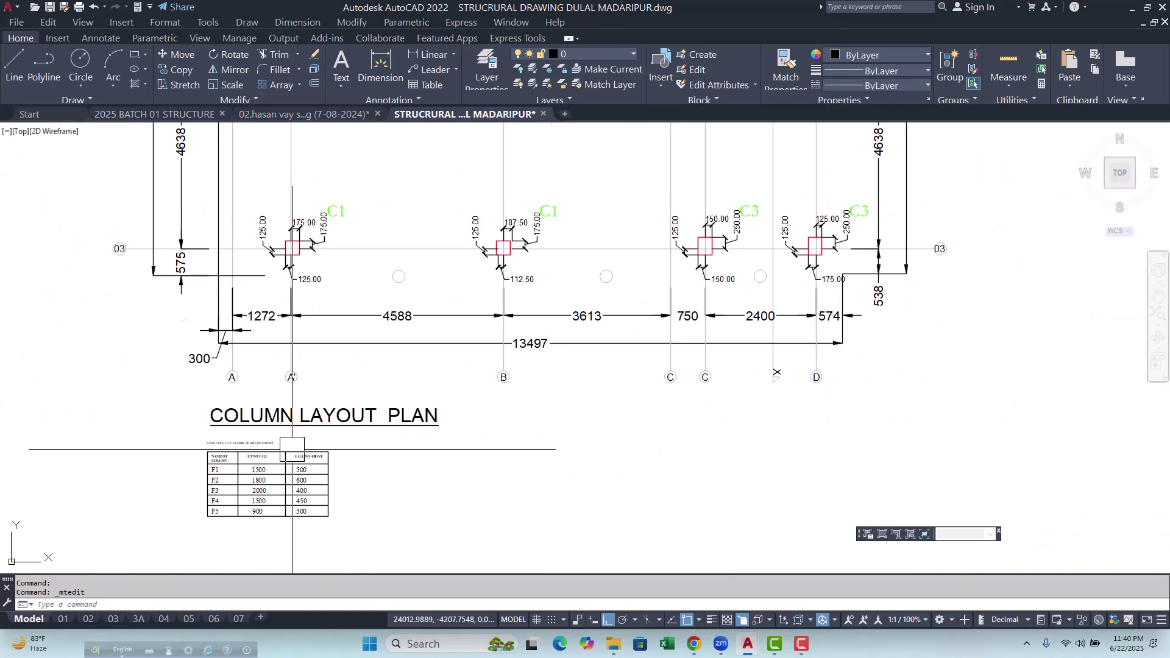
{"action": "scroll", "coordinate": [276, 451], "scroll_direction": "up", "scroll_amount": 5}
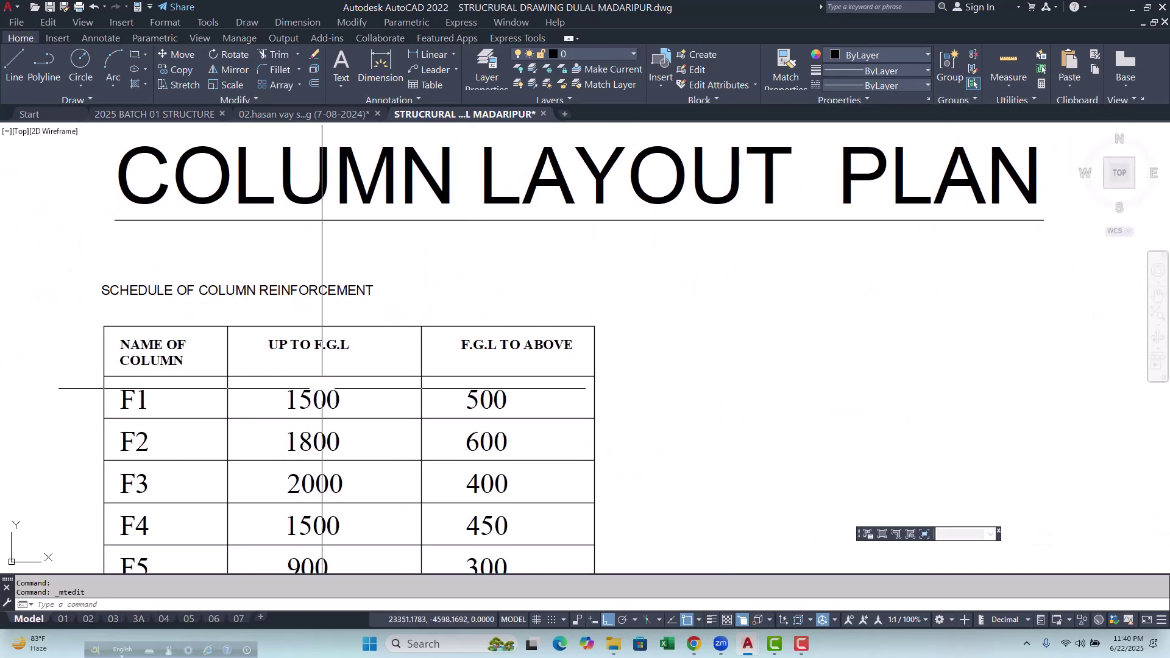
{"action": "scroll", "coordinate": [331, 359], "scroll_direction": "down", "scroll_amount": 10}
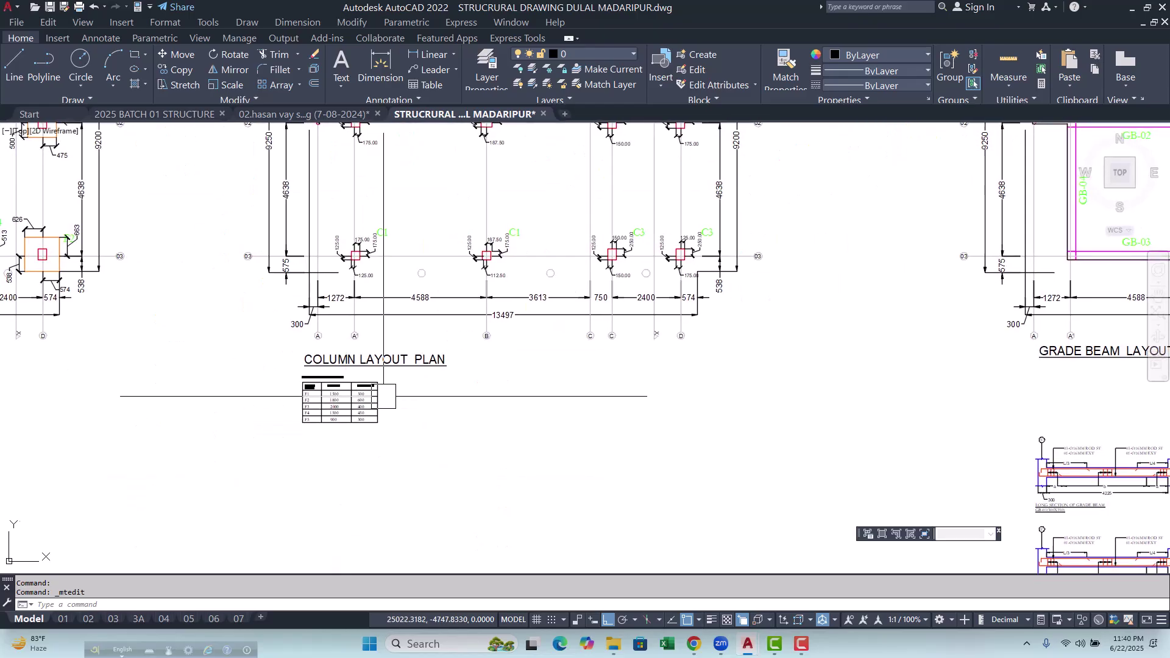
{"action": "scroll", "coordinate": [86, 404], "scroll_direction": "up", "scroll_amount": 5}
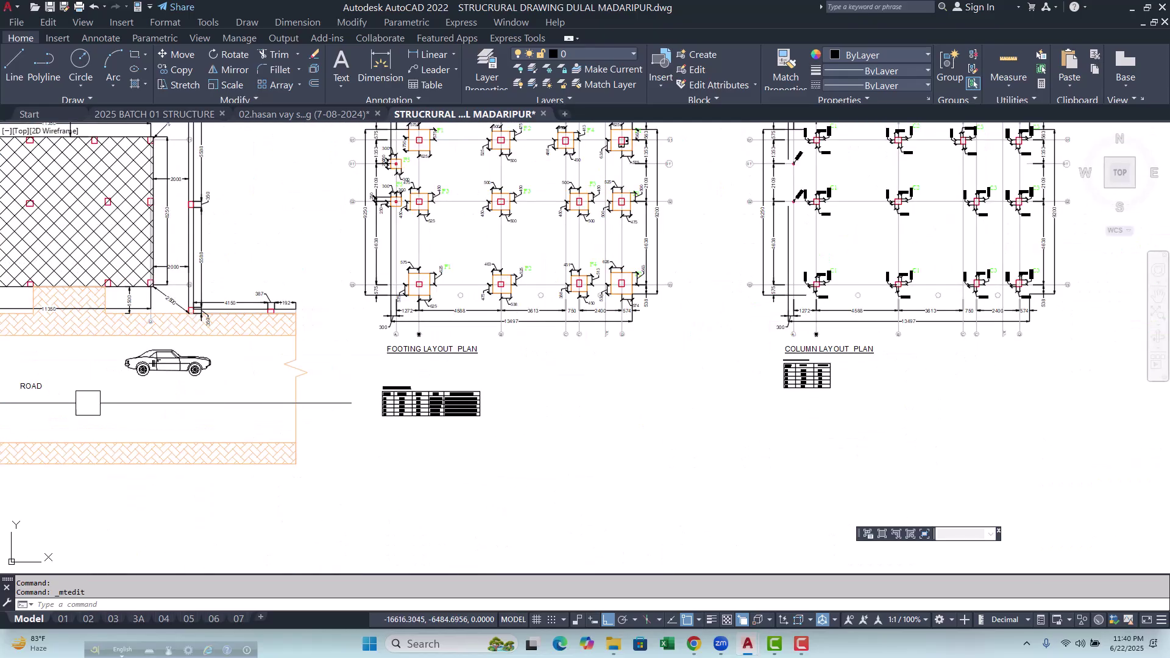
{"action": "scroll", "coordinate": [128, 320], "scroll_direction": "up", "scroll_amount": 4}
{"action": "scroll", "coordinate": [241, 329], "scroll_direction": "down", "scroll_amount": 5}
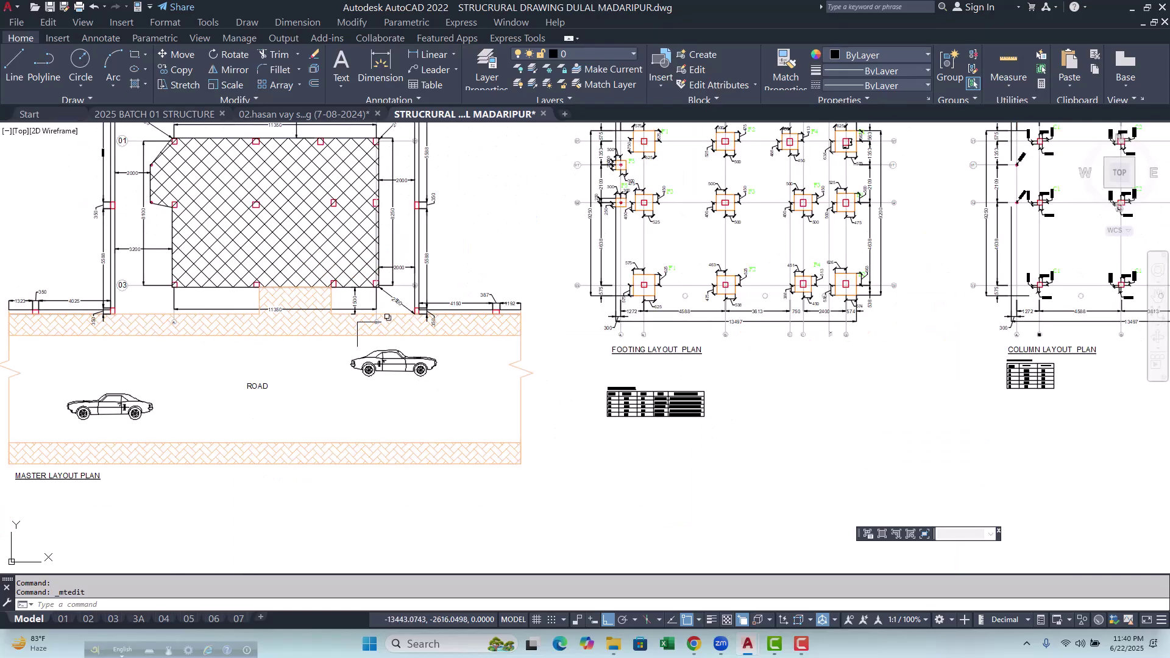
{"action": "scroll", "coordinate": [281, 290], "scroll_direction": "up", "scroll_amount": 3}
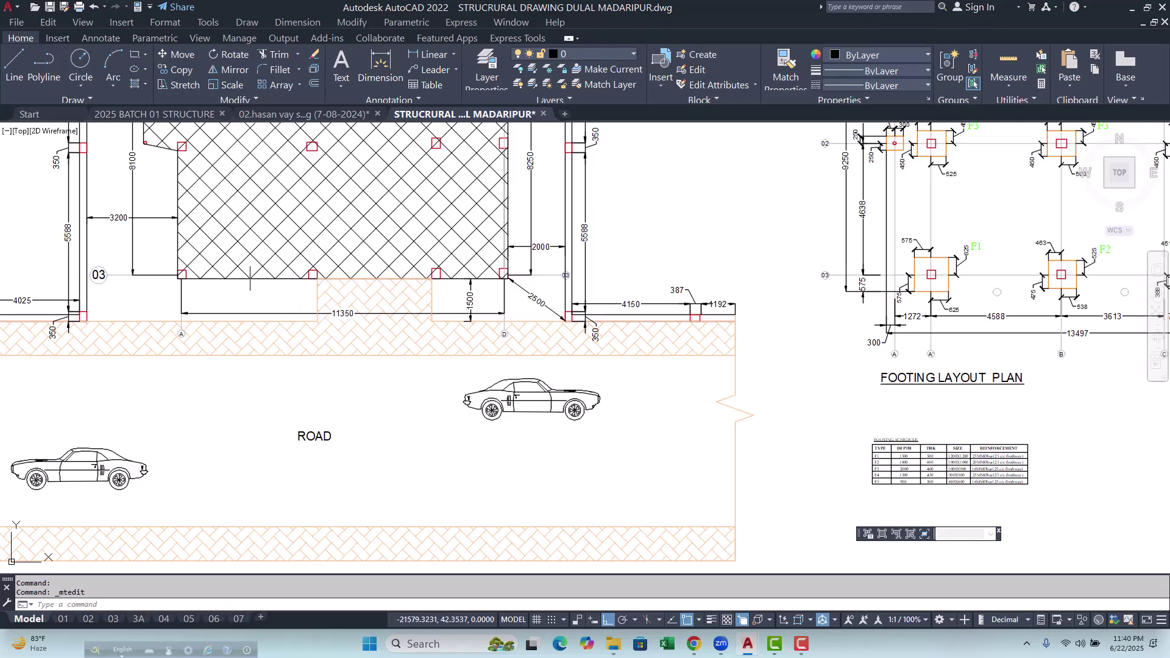
{"action": "scroll", "coordinate": [286, 254], "scroll_direction": "down", "scroll_amount": 3}
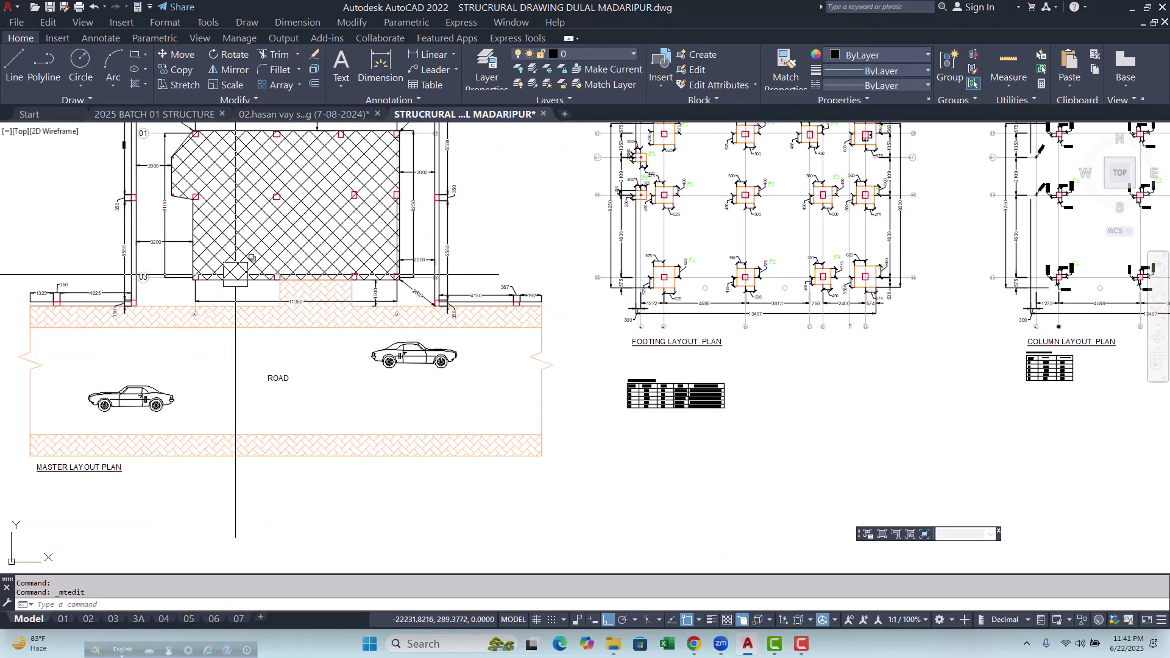
{"action": "middle_click_drag", "start_coordinate": [589, 364], "coordinate": [323, 359]}
{"action": "scroll", "coordinate": [414, 273], "scroll_direction": "up", "scroll_amount": 7}
{"action": "scroll", "coordinate": [420, 287], "scroll_direction": "up", "scroll_amount": 2}
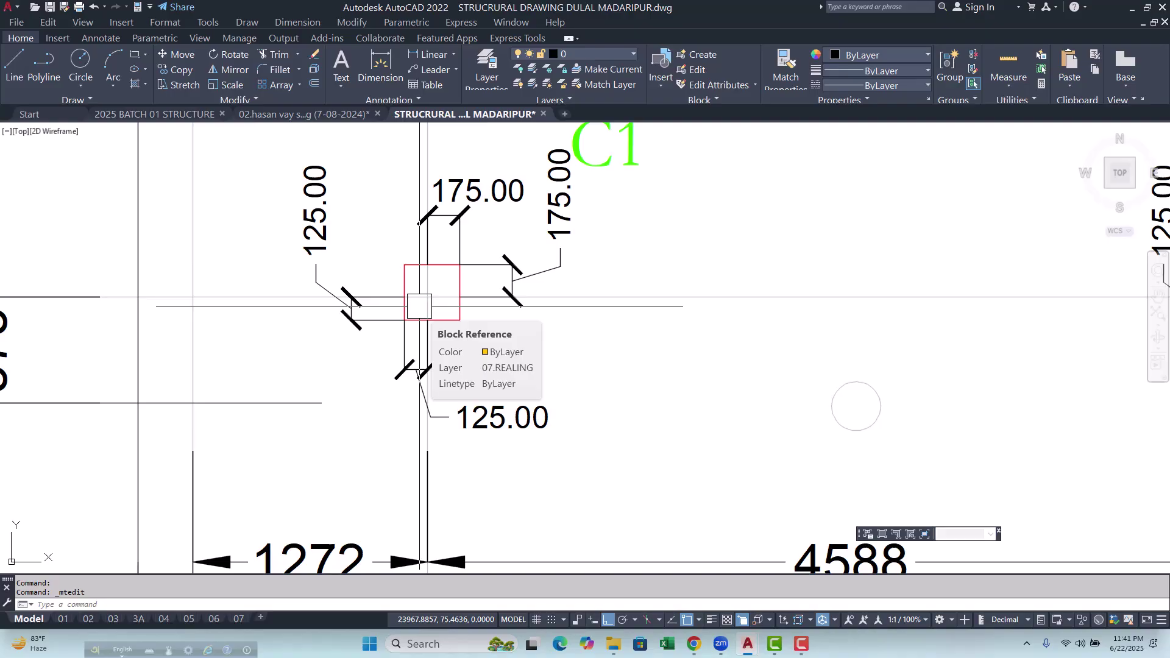
{"action": "scroll", "coordinate": [419, 306], "scroll_direction": "down", "scroll_amount": 10}
{"action": "scroll", "coordinate": [366, 390], "scroll_direction": "up", "scroll_amount": 8}
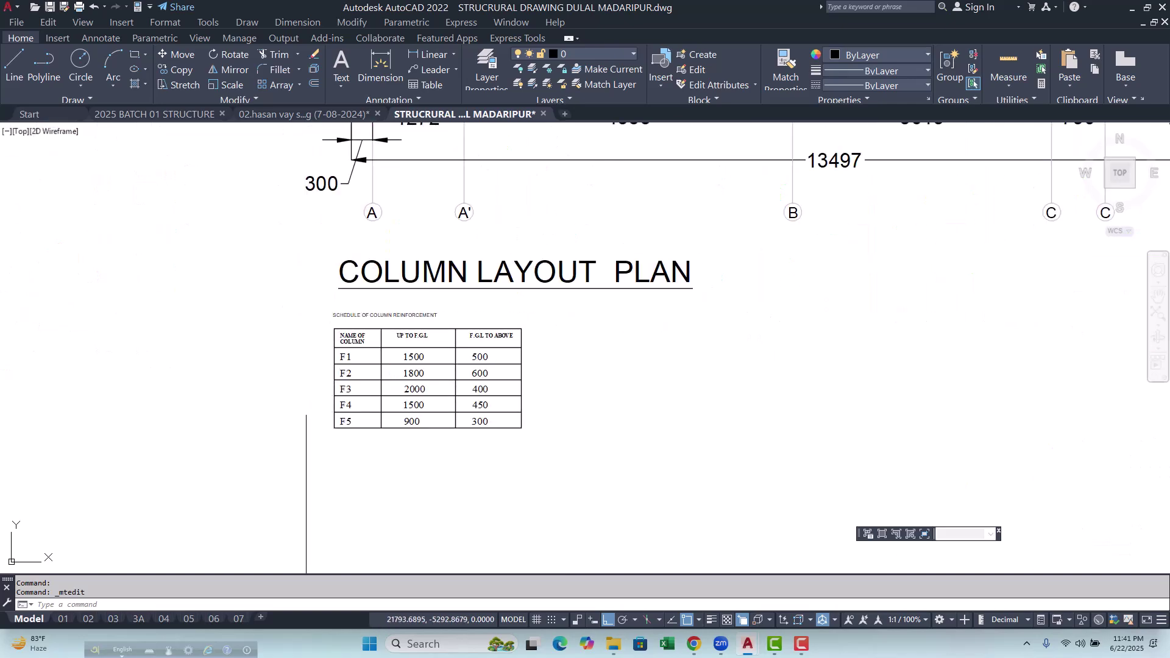
Erase the horizontal lines between the F1 to F5 rows of the column reinforcement schedule.
{"action": "scroll", "coordinate": [323, 369], "scroll_direction": "up", "scroll_amount": 4}
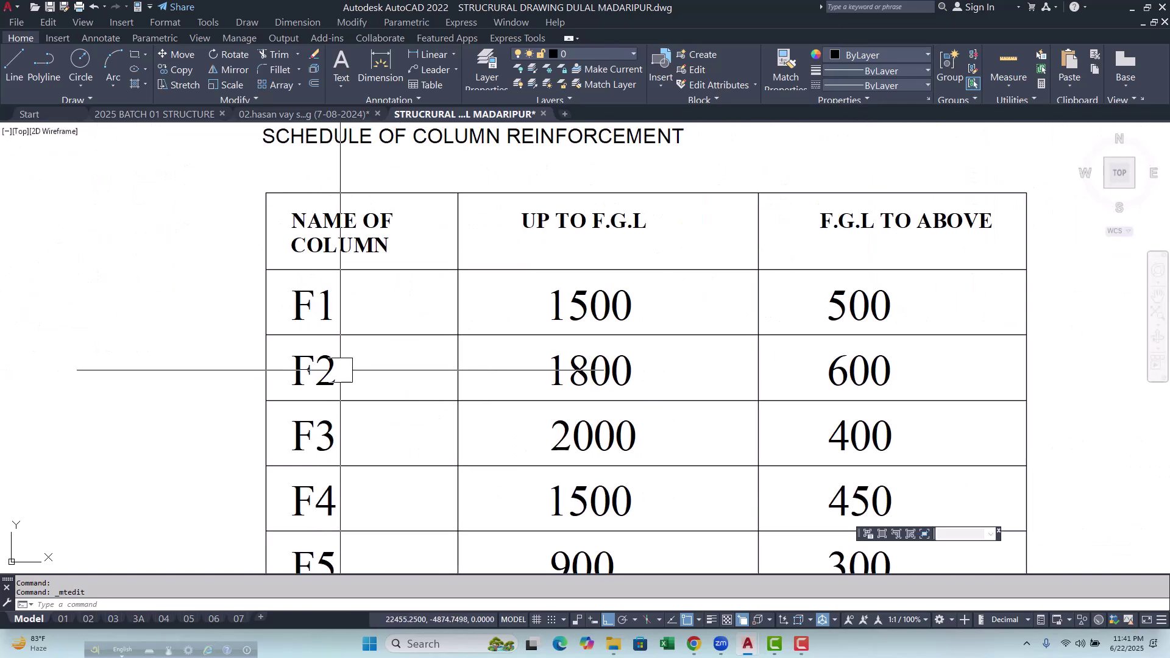
{"action": "left_click", "coordinate": [401, 319]}
{"action": "left_click", "coordinate": [375, 426]}
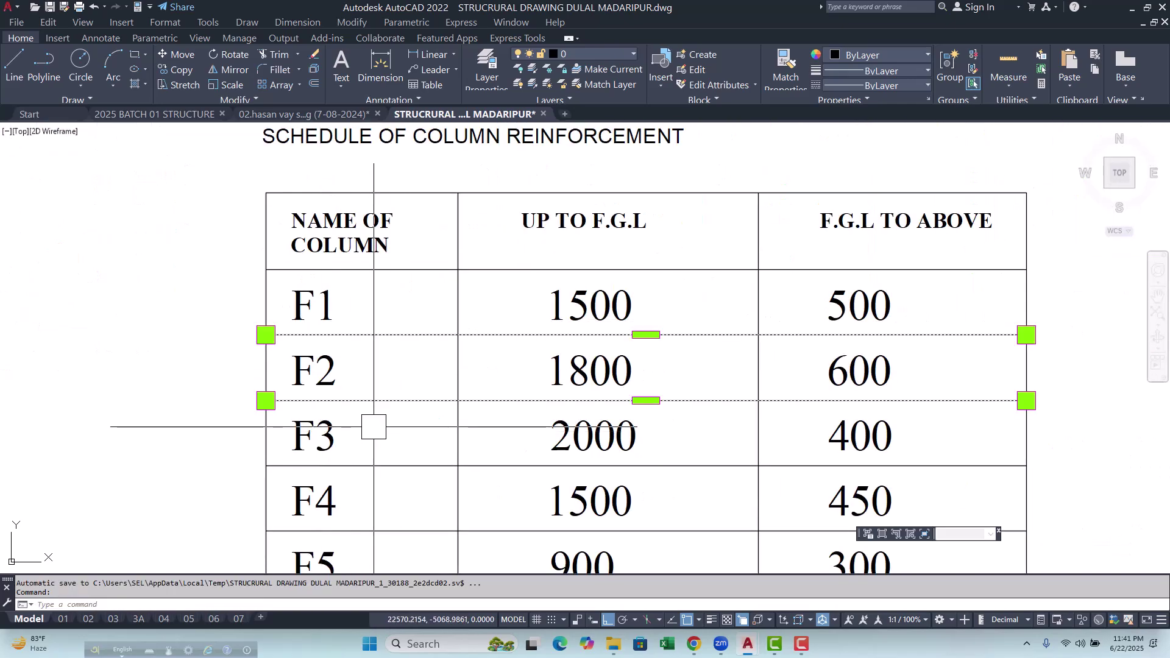
{"action": "type", "text": "E"}
{"action": "key", "text": "Return"}
{"action": "scroll", "coordinate": [373, 426], "scroll_direction": "down", "scroll_amount": 2}
{"action": "scroll", "coordinate": [418, 384], "scroll_direction": "up", "scroll_amount": 1}
{"action": "left_click", "coordinate": [353, 426]}
{"action": "key", "text": "Delete"}
{"action": "scroll", "coordinate": [322, 391], "scroll_direction": "up", "scroll_amount": 4}
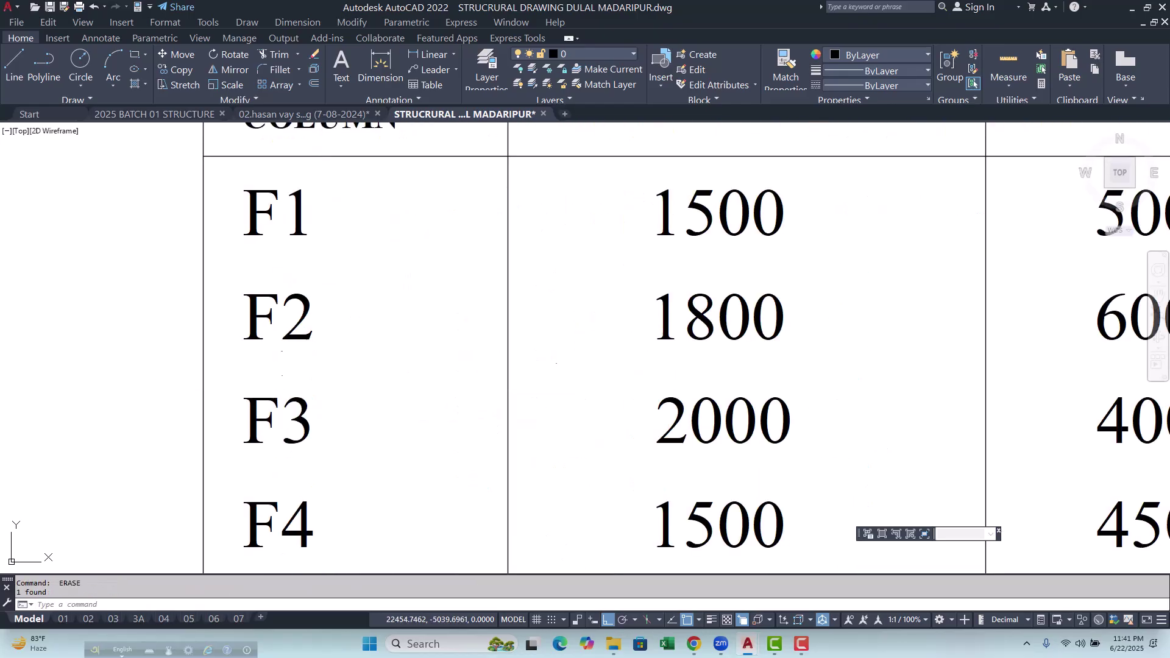
Erase the F2 to F5 labels and values from the schedule, along with the F1 row's values 1500 and 500.
{"action": "left_click", "coordinate": [234, 285]}
{"action": "scroll", "coordinate": [233, 286], "scroll_direction": "down", "scroll_amount": 4}
{"action": "scroll", "coordinate": [260, 315], "scroll_direction": "up", "scroll_amount": 4}
{"action": "key", "text": "Escape"}
{"action": "key", "text": "Escape"}
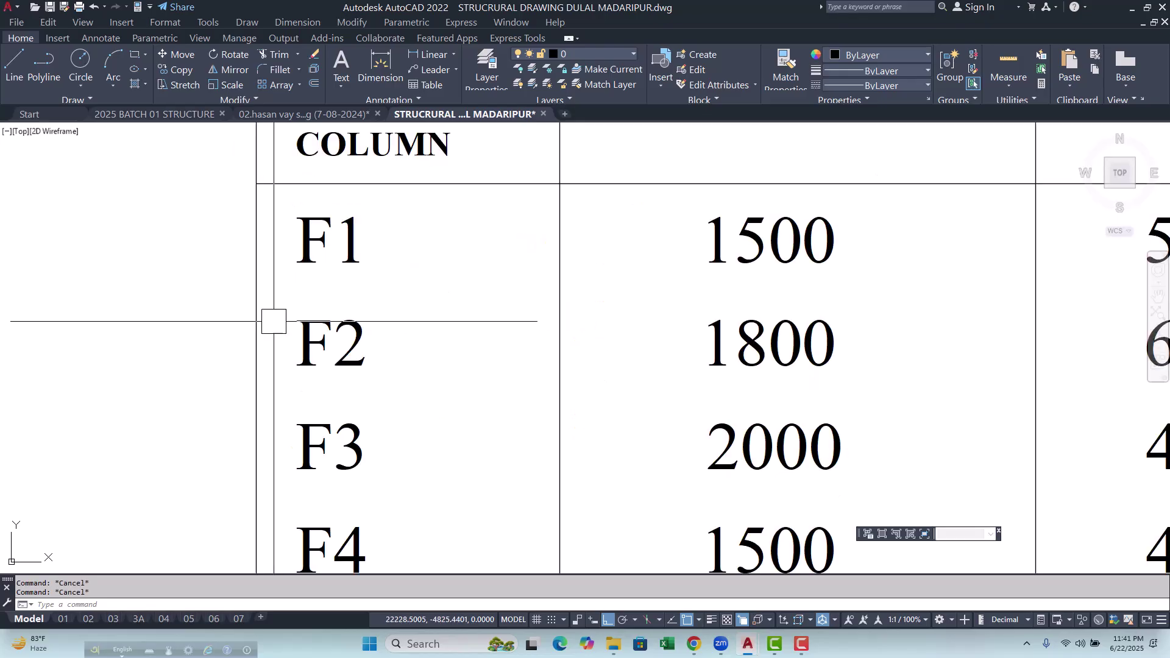
{"action": "left_click", "coordinate": [280, 320]}
{"action": "scroll", "coordinate": [573, 307], "scroll_direction": "down", "scroll_amount": 3}
{"action": "left_click", "coordinate": [742, 500]}
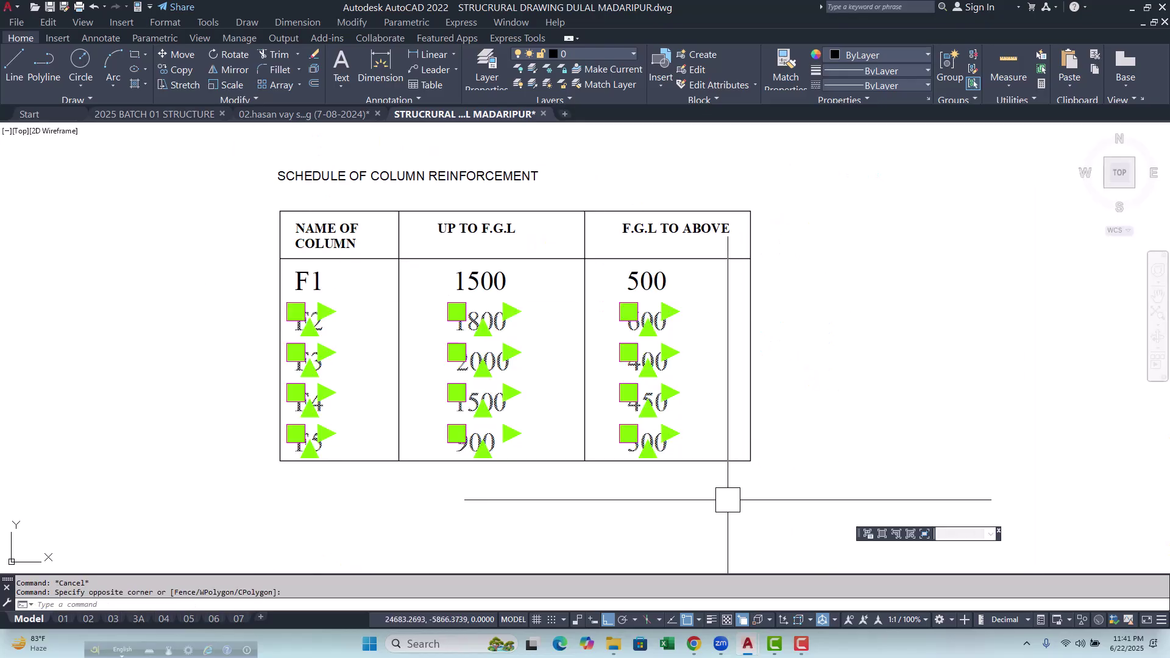
{"action": "type", "text": "E"}
{"action": "key", "text": "Return"}
{"action": "left_click", "coordinate": [481, 286]}
{"action": "key", "text": "Return"}
Change the F1 label in the schedule's NAME OF COLUMN column to C1.
{"action": "scroll", "coordinate": [463, 414], "scroll_direction": "down", "scroll_amount": 6}
{"action": "key", "text": "Escape"}
{"action": "key", "text": "Escape"}
{"action": "scroll", "coordinate": [481, 202], "scroll_direction": "up", "scroll_amount": 10}
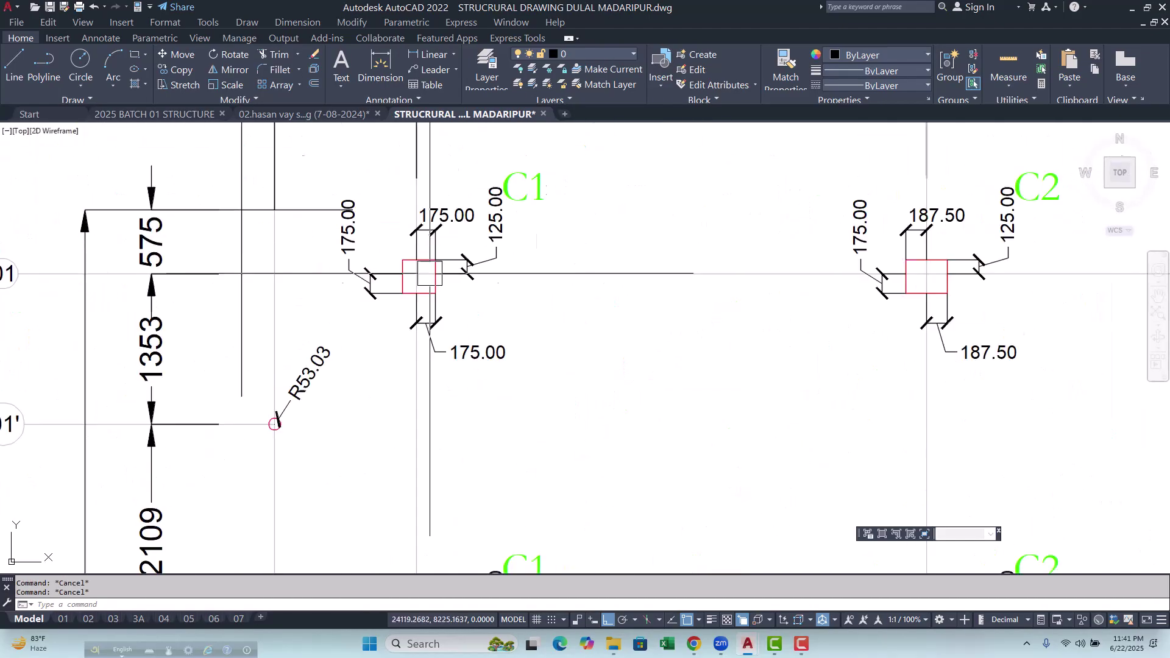
{"action": "scroll", "coordinate": [408, 272], "scroll_direction": "down", "scroll_amount": 7}
{"action": "scroll", "coordinate": [406, 427], "scroll_direction": "down", "scroll_amount": 3}
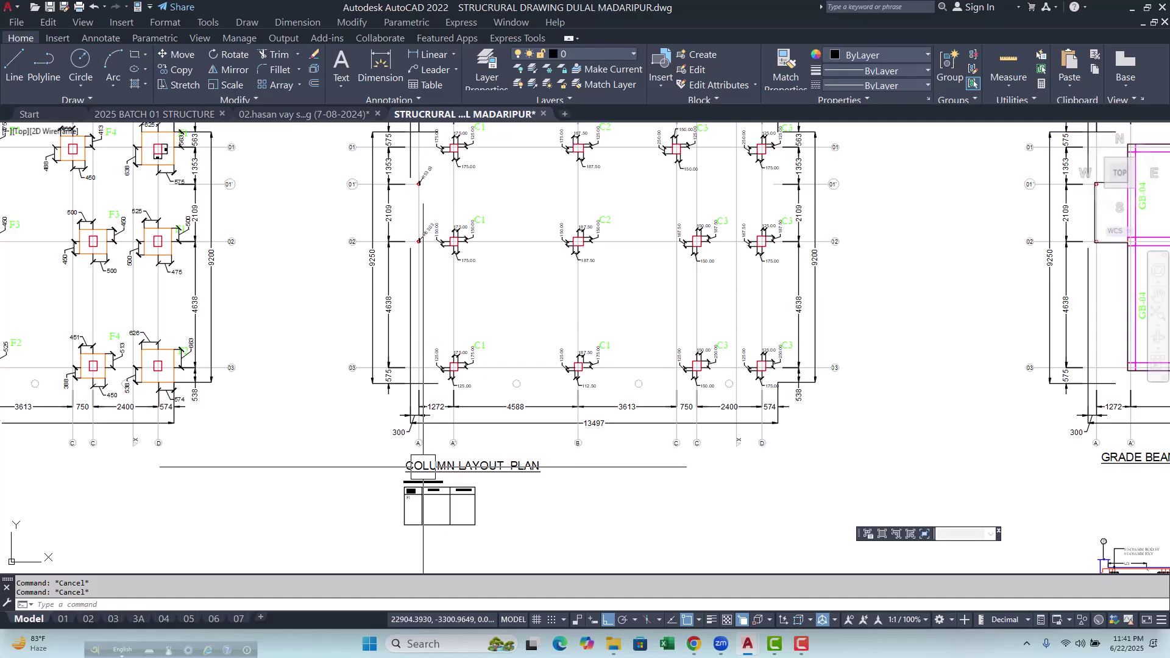
{"action": "scroll", "coordinate": [419, 499], "scroll_direction": "up", "scroll_amount": 10}
{"action": "double_click", "coordinate": [308, 478]}
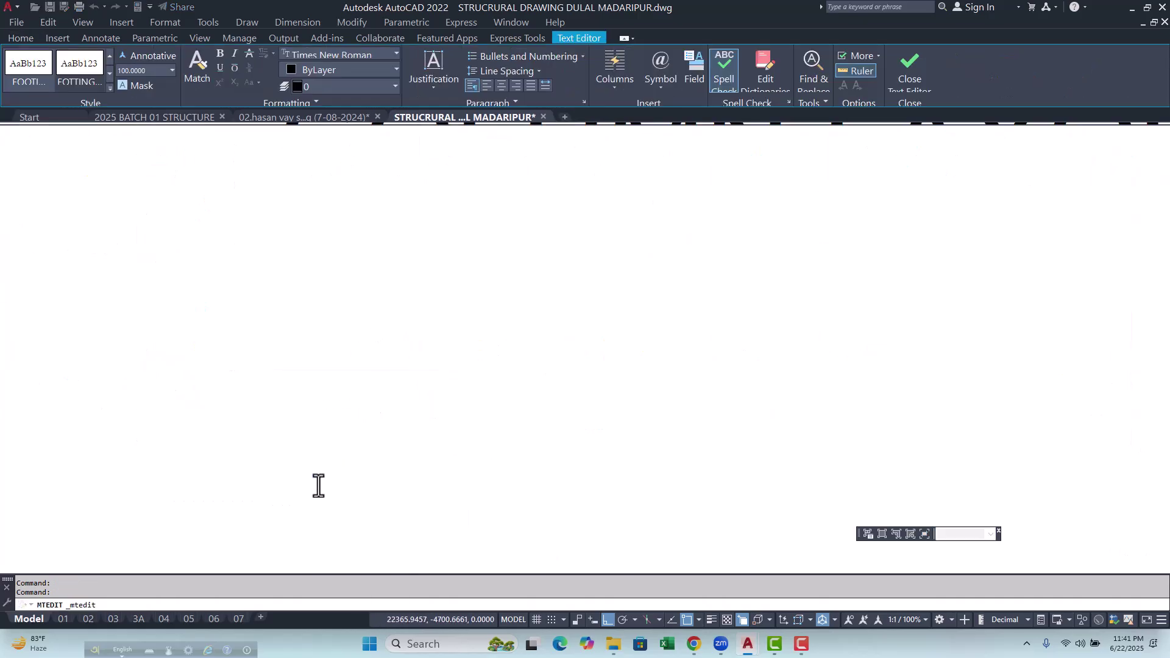
{"action": "left_click", "coordinate": [283, 482]}
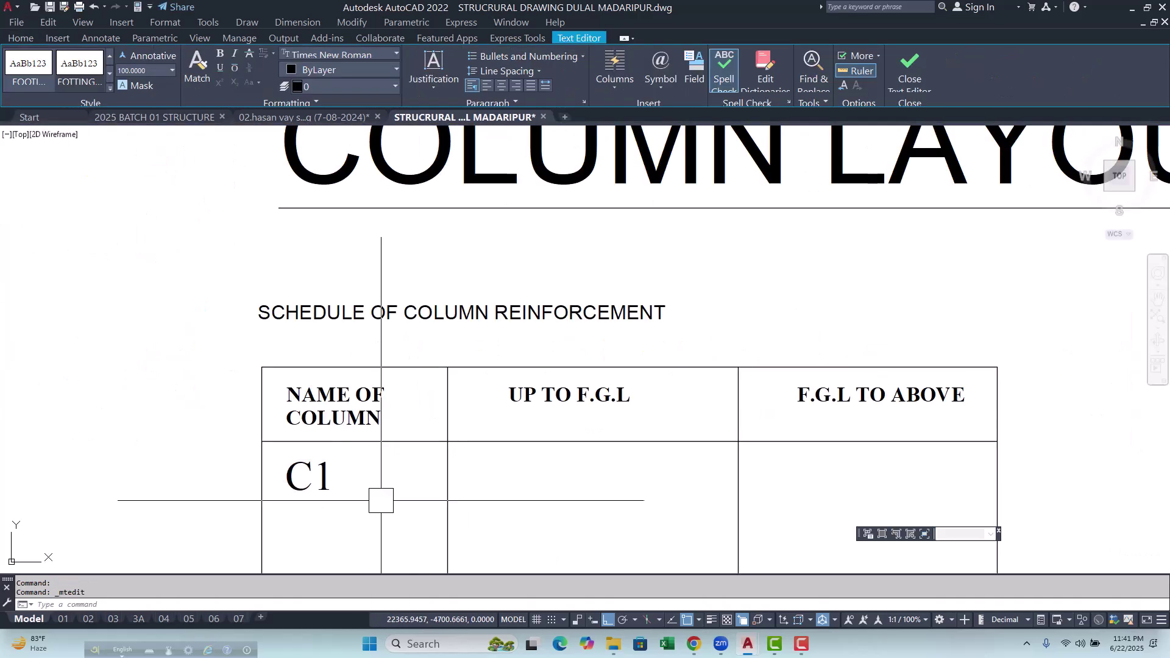
{"action": "scroll", "coordinate": [317, 427], "scroll_direction": "down", "scroll_amount": 8}
{"action": "scroll", "coordinate": [334, 446], "scroll_direction": "down", "scroll_amount": 2}
{"action": "scroll", "coordinate": [340, 306], "scroll_direction": "up", "scroll_amount": 5}
{"action": "scroll", "coordinate": [340, 307], "scroll_direction": "up", "scroll_amount": 4}
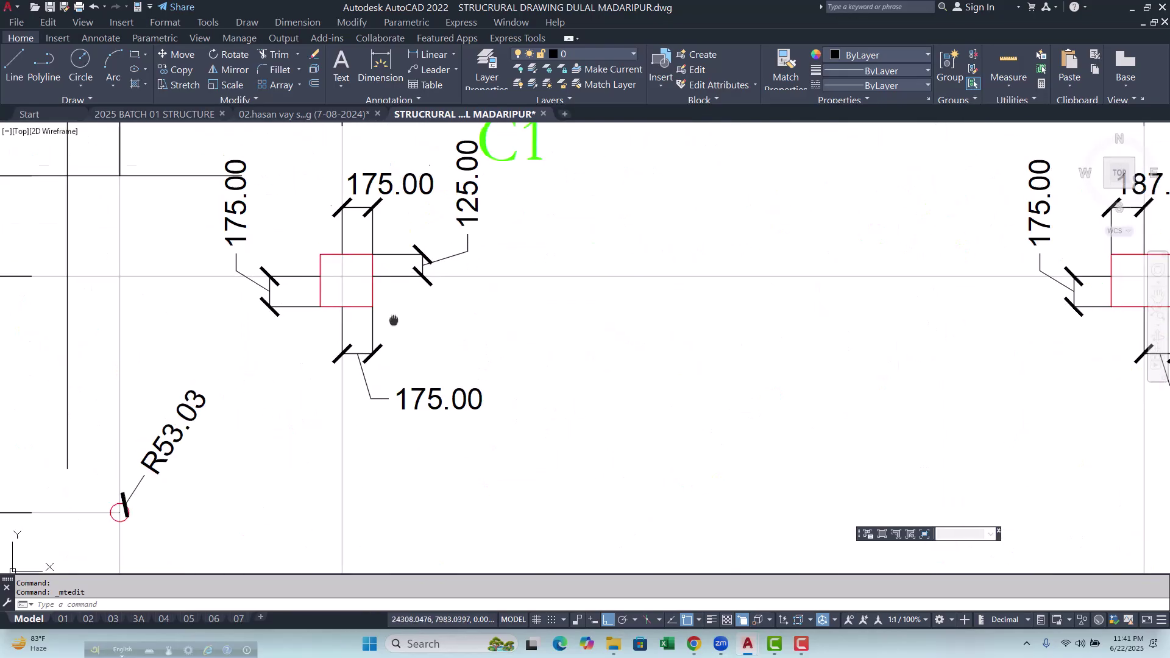
{"action": "type", "text": "REC"}
{"action": "key", "text": "Return"}
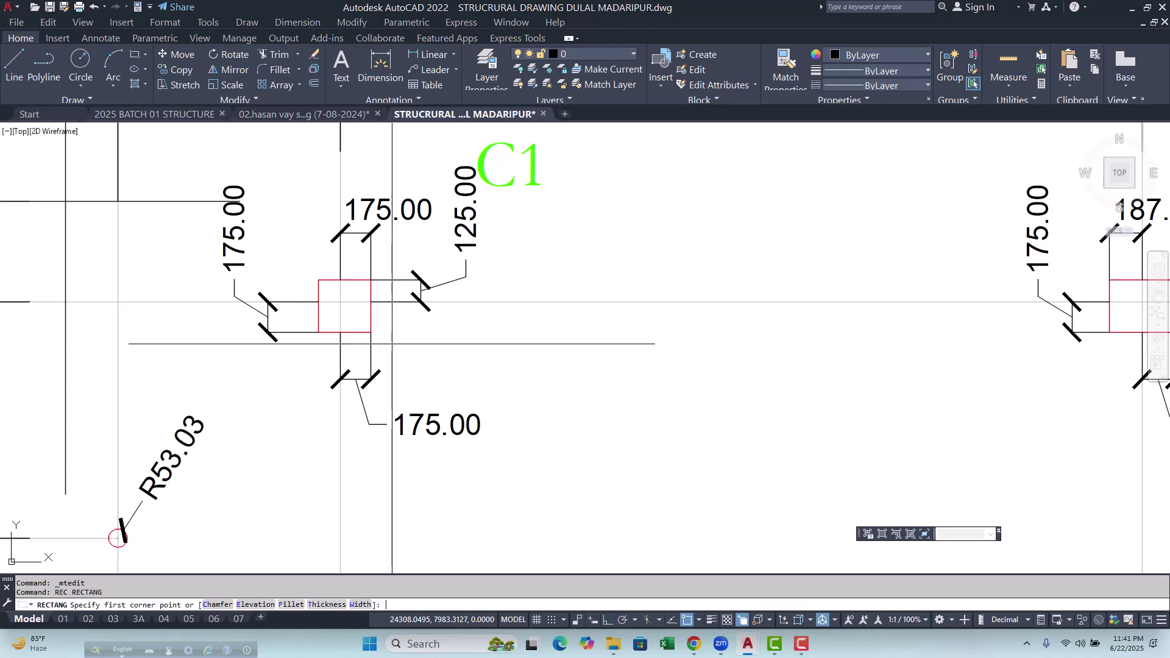
{"action": "scroll", "coordinate": [392, 344], "scroll_direction": "up", "scroll_amount": 5}
{"action": "key", "text": "Escape"}
{"action": "scroll", "coordinate": [354, 305], "scroll_direction": "down", "scroll_amount": 3}
{"action": "key", "text": "Escape"}
{"action": "scroll", "coordinate": [354, 305], "scroll_direction": "down", "scroll_amount": 6}
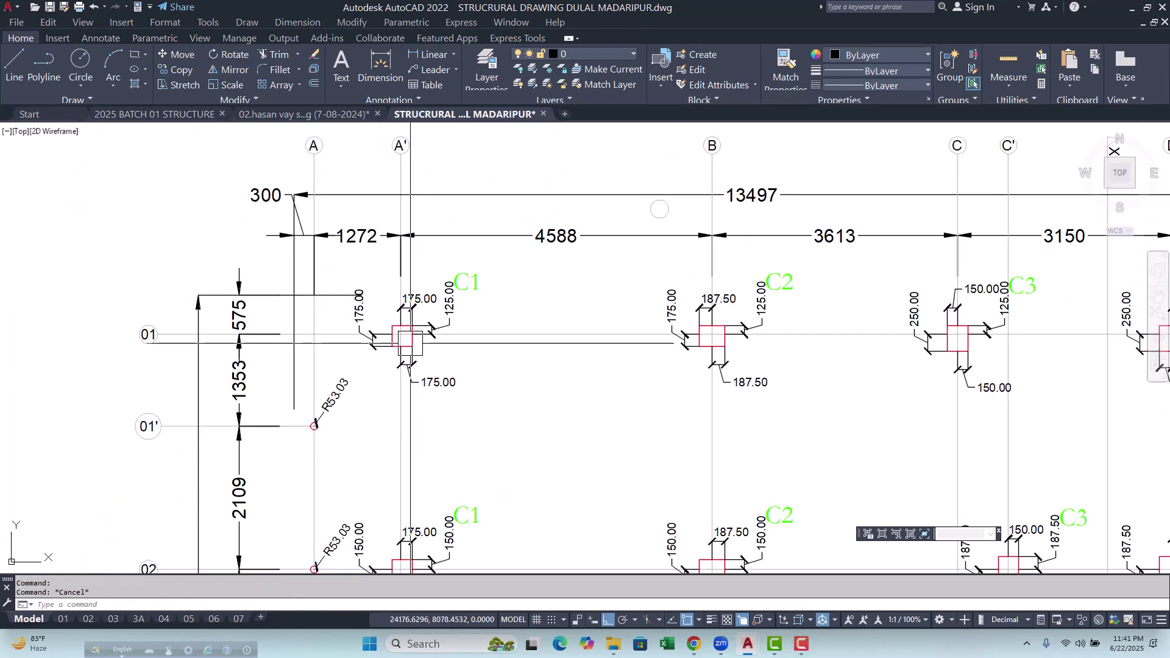
{"action": "scroll", "coordinate": [374, 333], "scroll_direction": "up", "scroll_amount": 5}
{"action": "scroll", "coordinate": [374, 333], "scroll_direction": "down", "scroll_amount": 5}
{"action": "key", "text": "Escape"}
{"action": "scroll", "coordinate": [374, 333], "scroll_direction": "up", "scroll_amount": 6}
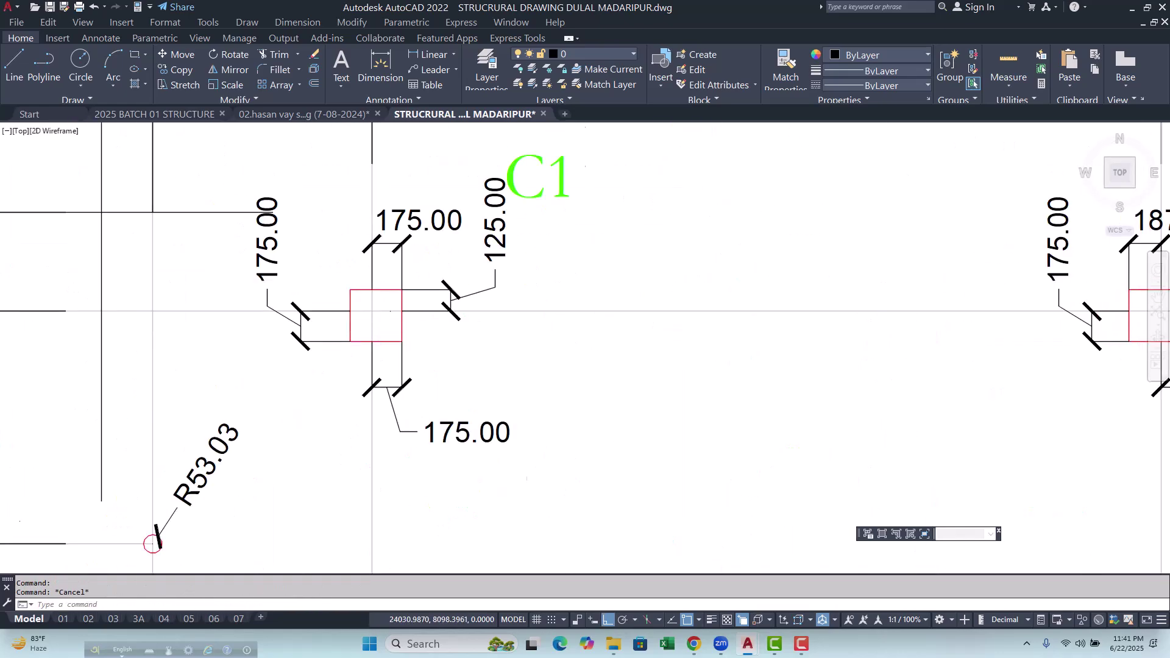
{"action": "type", "text": "REC"}
{"action": "key", "text": "Return"}
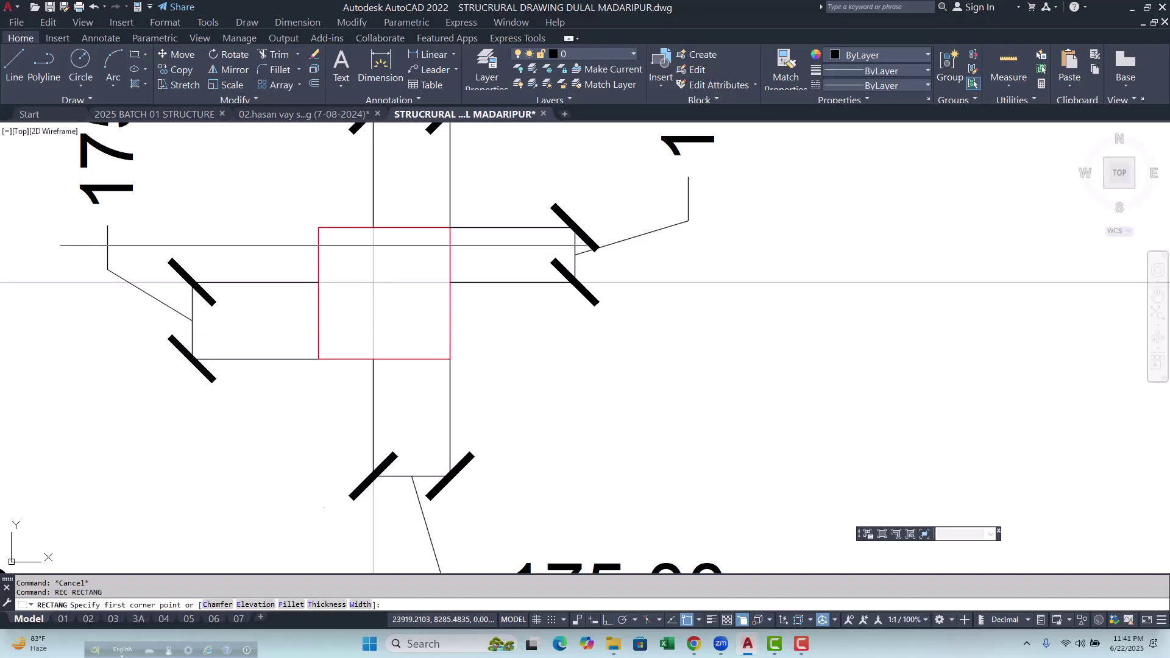
{"action": "left_click", "coordinate": [384, 293]}
{"action": "key", "text": "Escape"}
{"action": "key", "text": "Escape"}
Move the red column outline at grid A'/01 into the schedule's UP TO F.G.L column beside C1.
{"action": "left_click", "coordinate": [450, 323]}
{"action": "left_click", "coordinate": [499, 370]}
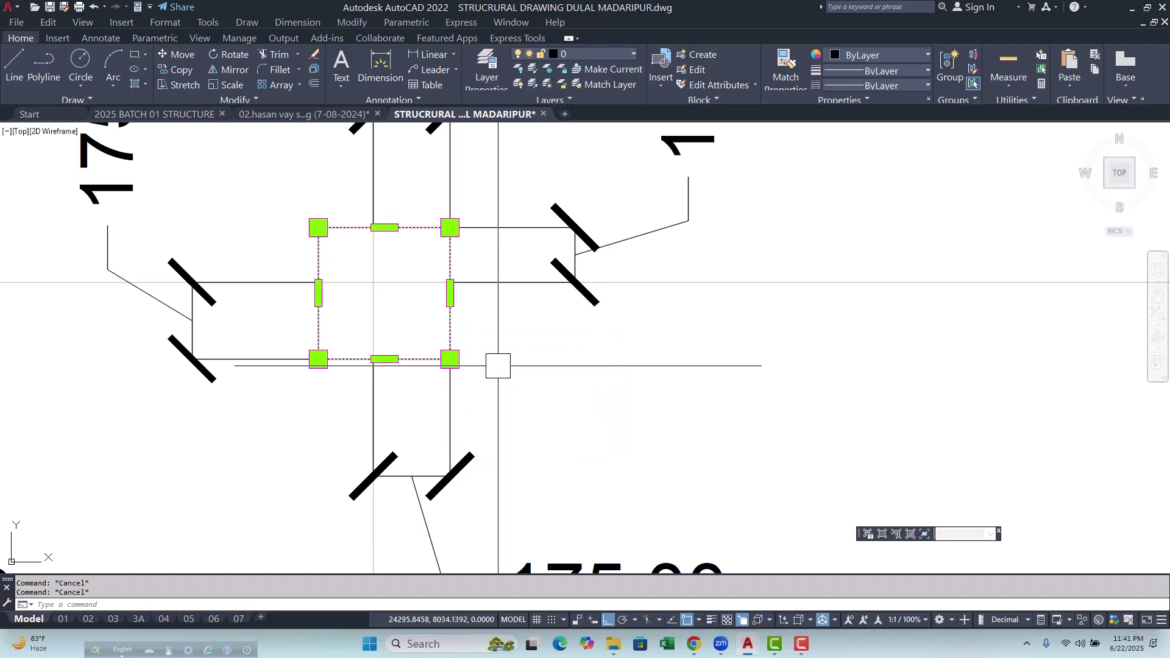
{"action": "type", "text": "M"}
{"action": "key", "text": "Return"}
{"action": "left_click", "coordinate": [318, 359]}
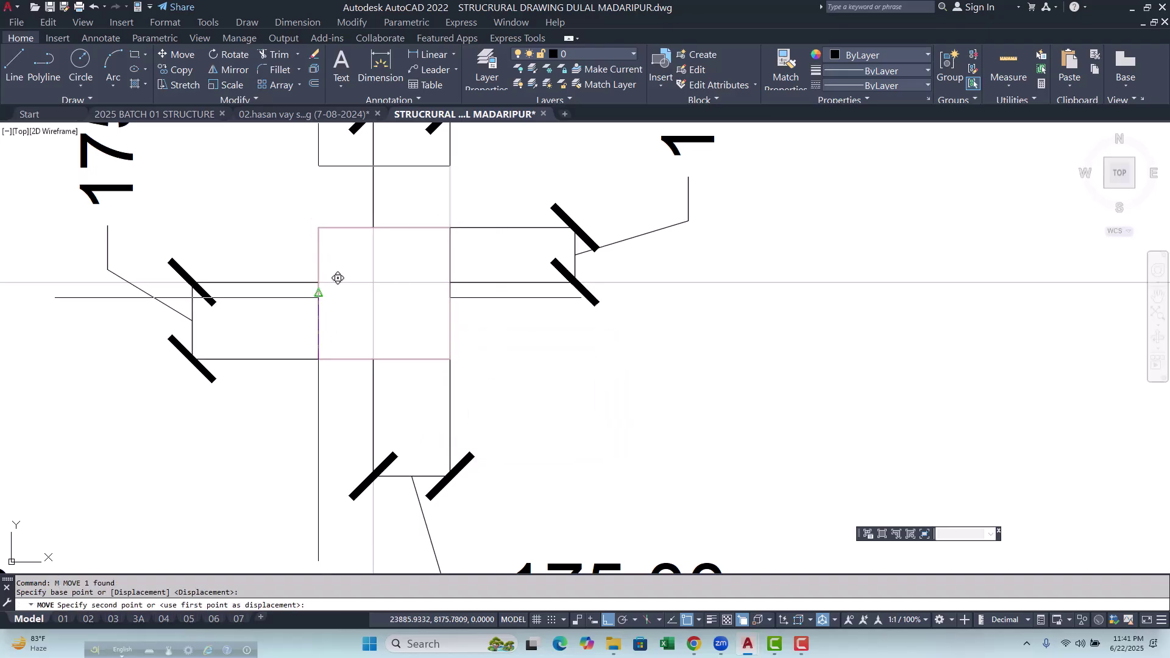
{"action": "scroll", "coordinate": [334, 277], "scroll_direction": "down", "scroll_amount": 10}
{"action": "scroll", "coordinate": [343, 371], "scroll_direction": "up", "scroll_amount": 10}
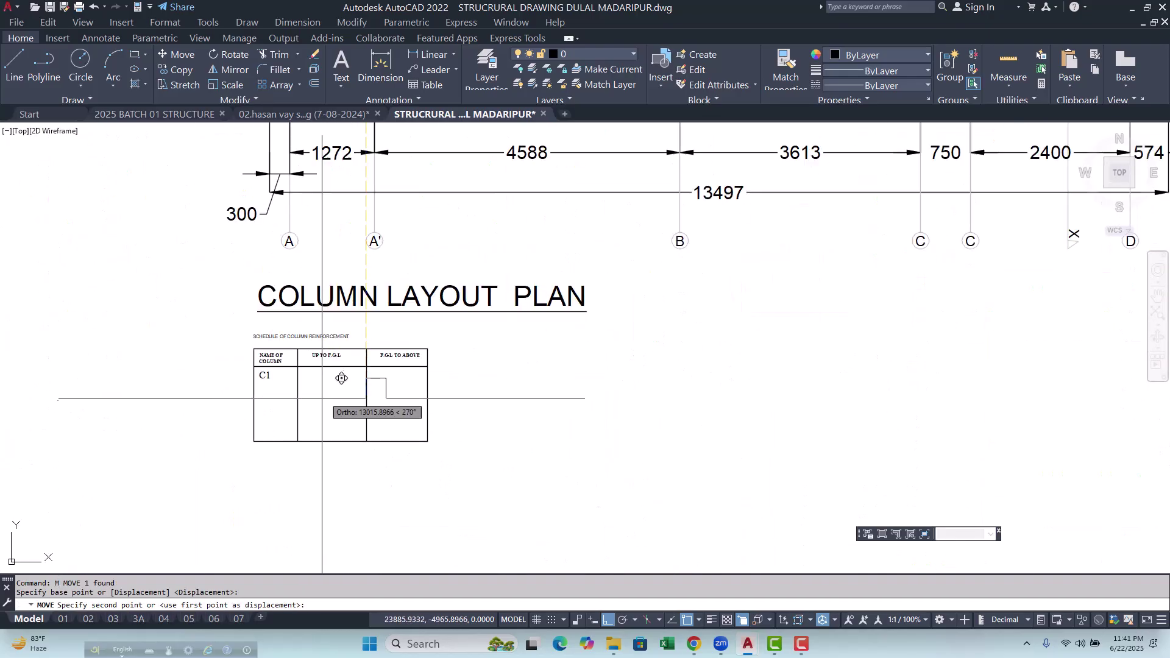
{"action": "key", "text": "Escape"}
{"action": "scroll", "coordinate": [308, 396], "scroll_direction": "up", "scroll_amount": 3}
{"action": "left_click", "coordinate": [323, 415]}
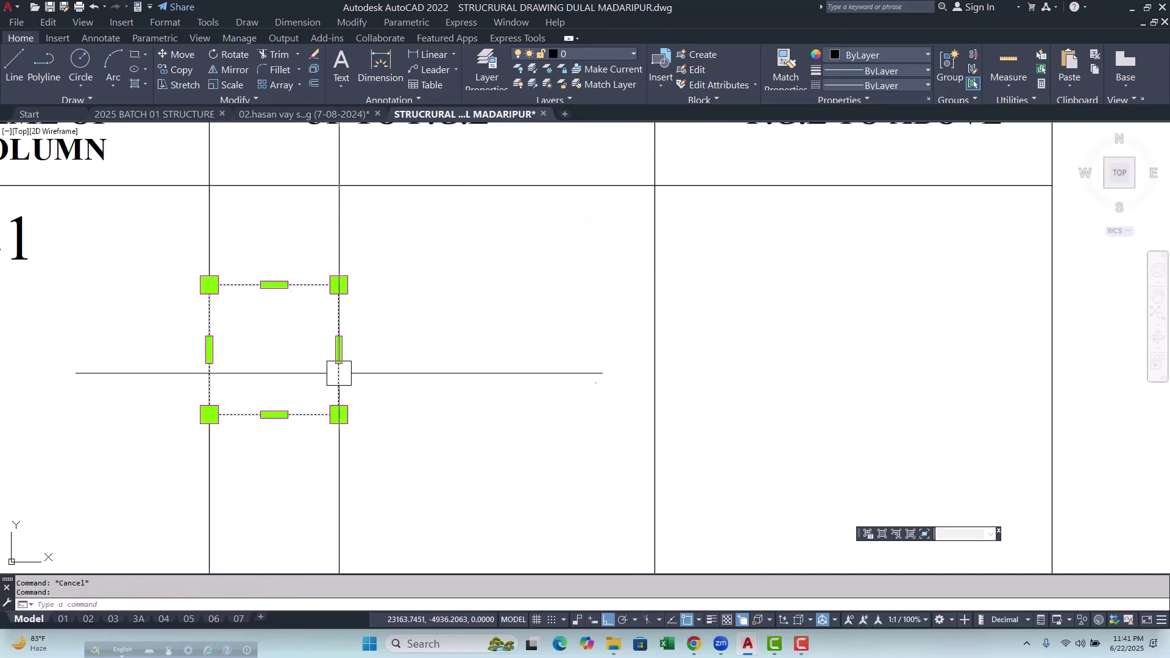
Move the column square clear of the table line, into the middle of the schedule's UP TO F.G.L column beside C1.
{"action": "scroll", "coordinate": [326, 421], "scroll_direction": "down", "scroll_amount": 4}
{"action": "type", "text": "m"}
{"action": "key", "text": "Return"}
{"action": "left_click", "coordinate": [347, 444]}
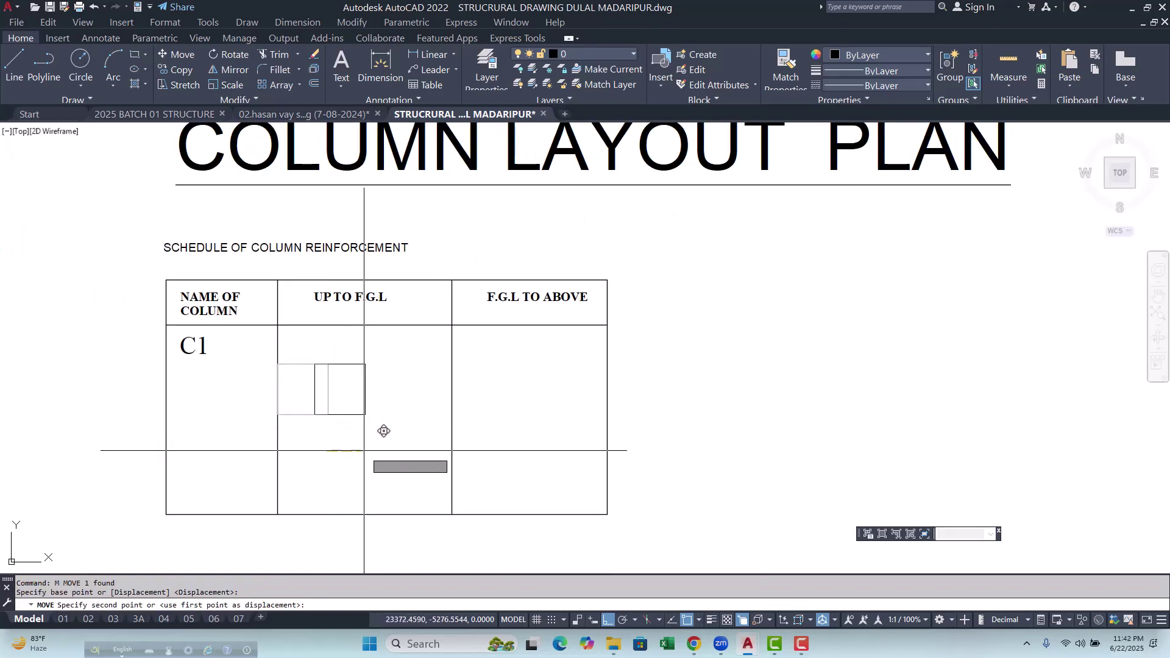
{"action": "left_click", "coordinate": [406, 429]}
{"action": "key", "text": "Escape"}
{"action": "key", "text": "Escape"}
{"action": "scroll", "coordinate": [355, 378], "scroll_direction": "up", "scroll_amount": 2}
{"action": "middle_click_drag", "start_coordinate": [357, 371], "coordinate": [345, 363]}
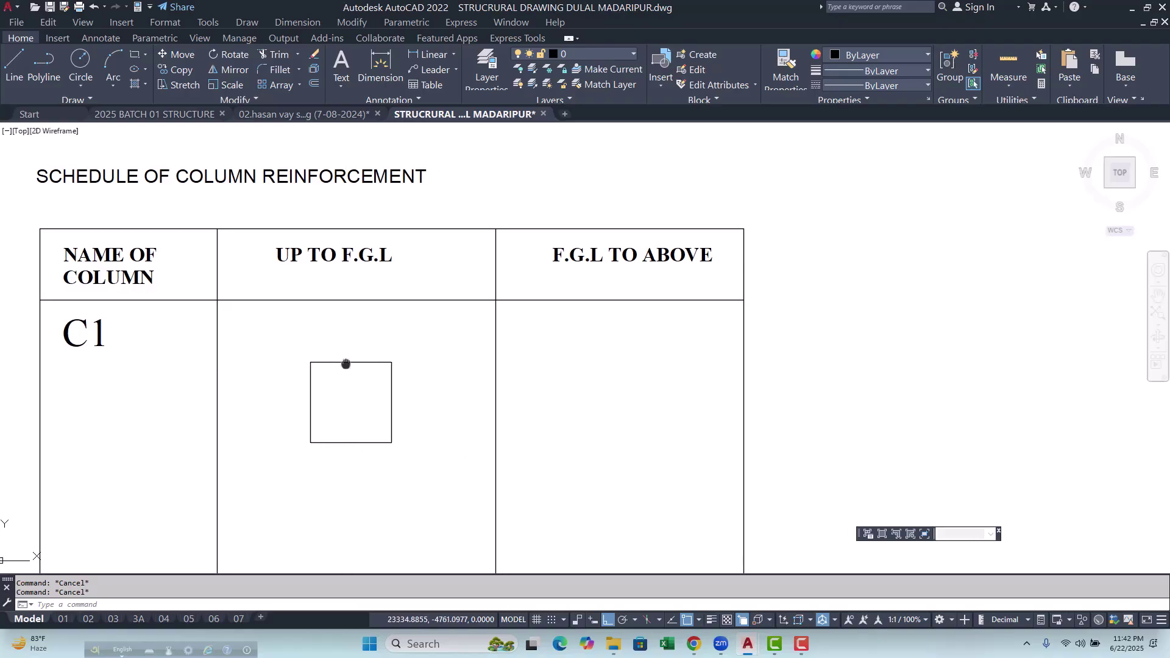
{"action": "middle_click_drag", "start_coordinate": [590, 289], "coordinate": [545, 321]}
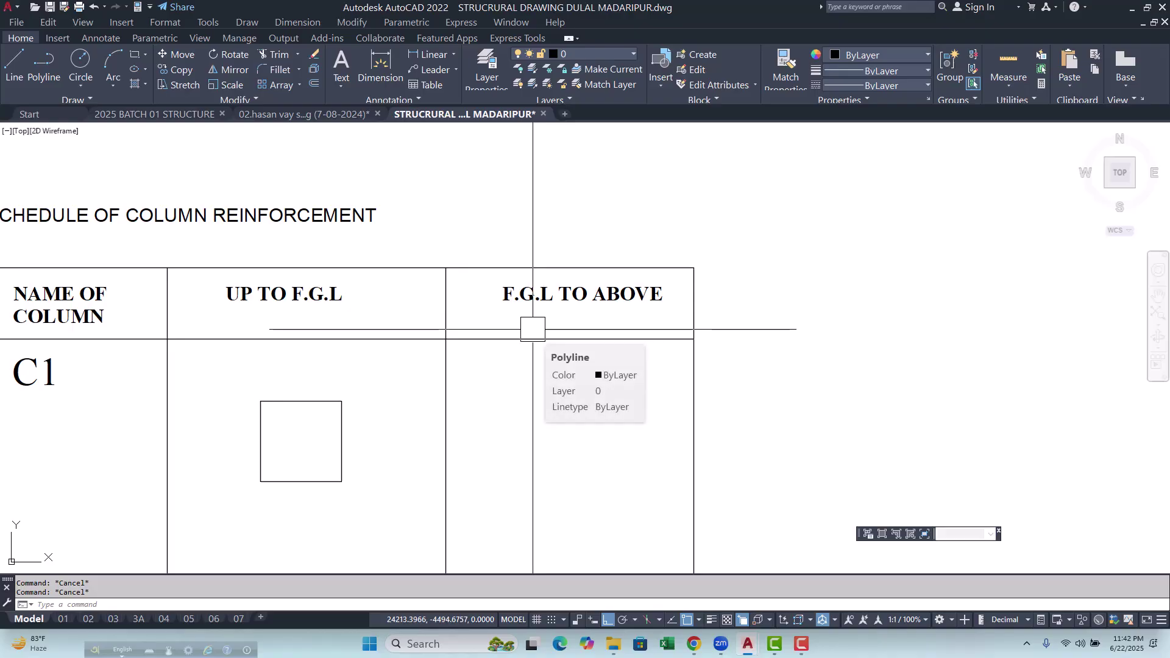
{"action": "middle_click_drag", "start_coordinate": [365, 345], "coordinate": [382, 318]}
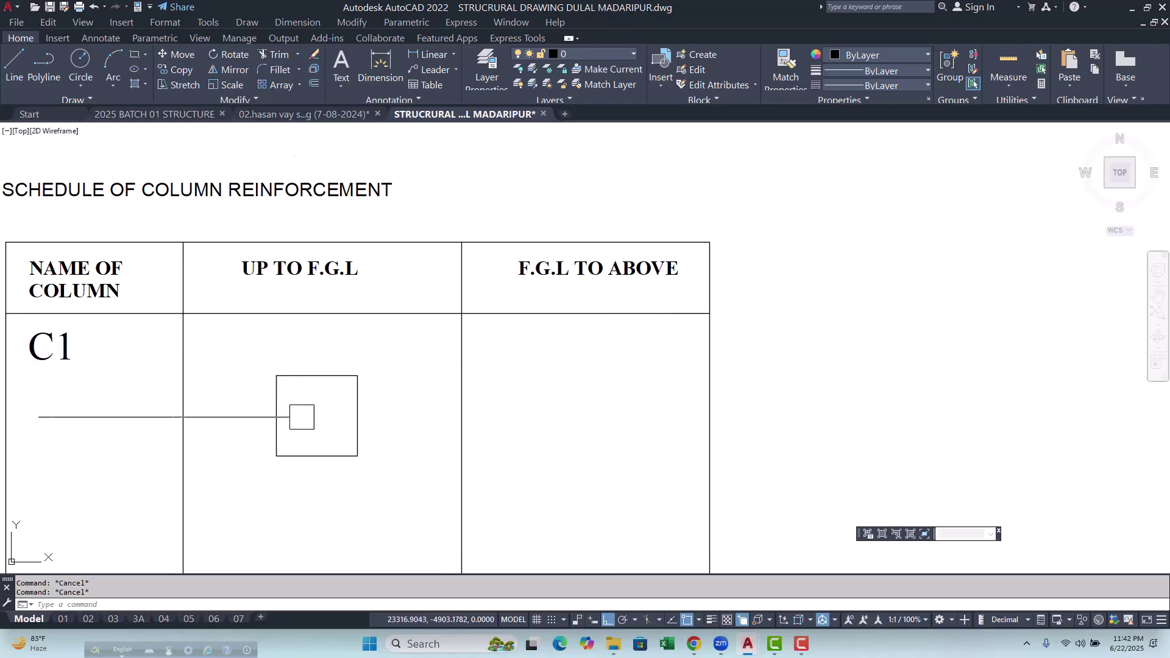
Add a linear dimension for the column square's width above its upper edge.
{"action": "left_click", "coordinate": [426, 58]}
{"action": "left_click", "coordinate": [276, 376]}
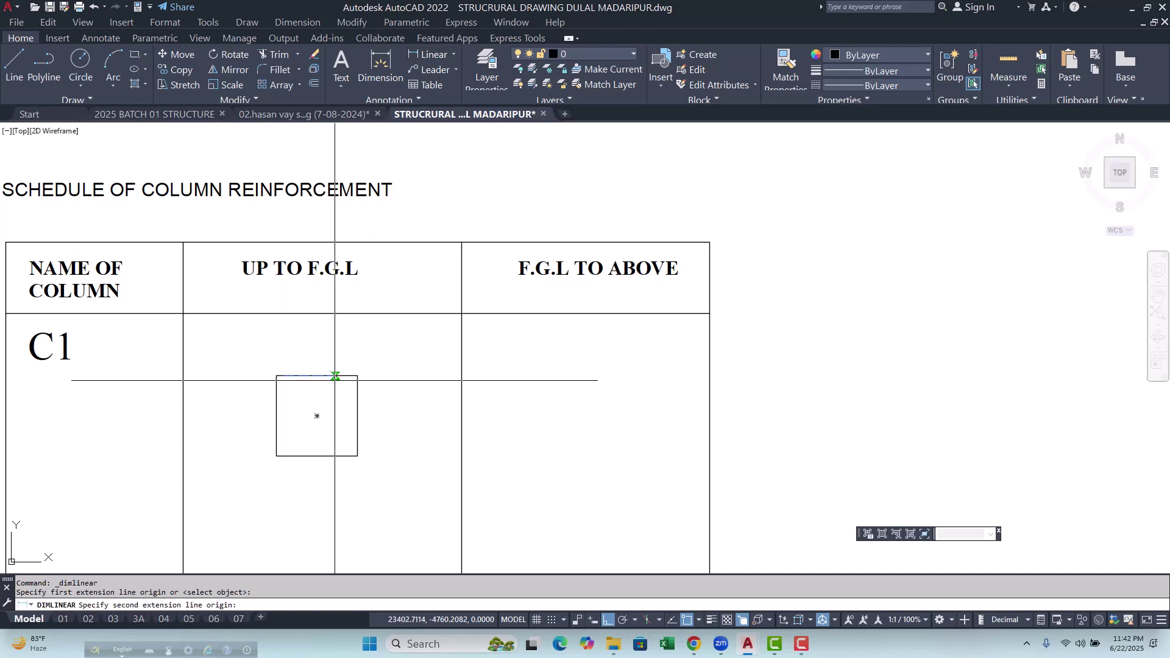
{"action": "key", "text": "Escape"}
{"action": "key", "text": "Return"}
{"action": "left_click", "coordinate": [276, 376]}
{"action": "left_click", "coordinate": [357, 376]}
{"action": "scroll", "coordinate": [357, 356], "scroll_direction": "up", "scroll_amount": 2}
{"action": "left_click", "coordinate": [317, 340]}
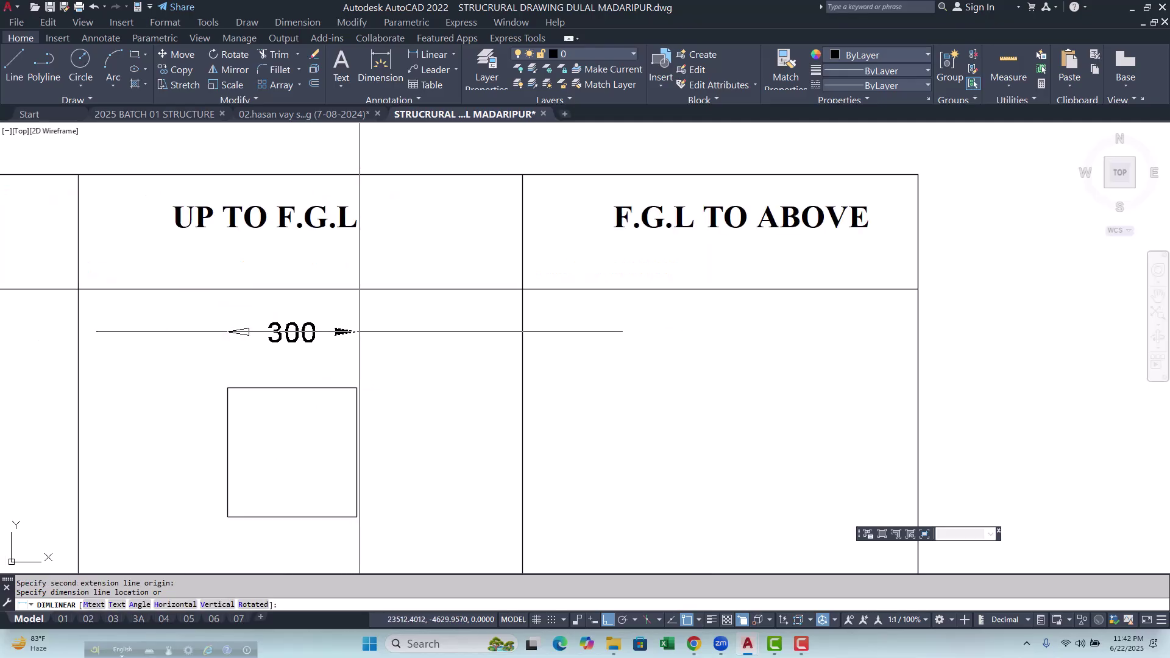
Add a linear dimension for the column square's height beside its right edge.
{"action": "key", "text": "Return"}
{"action": "left_click", "coordinate": [357, 388]}
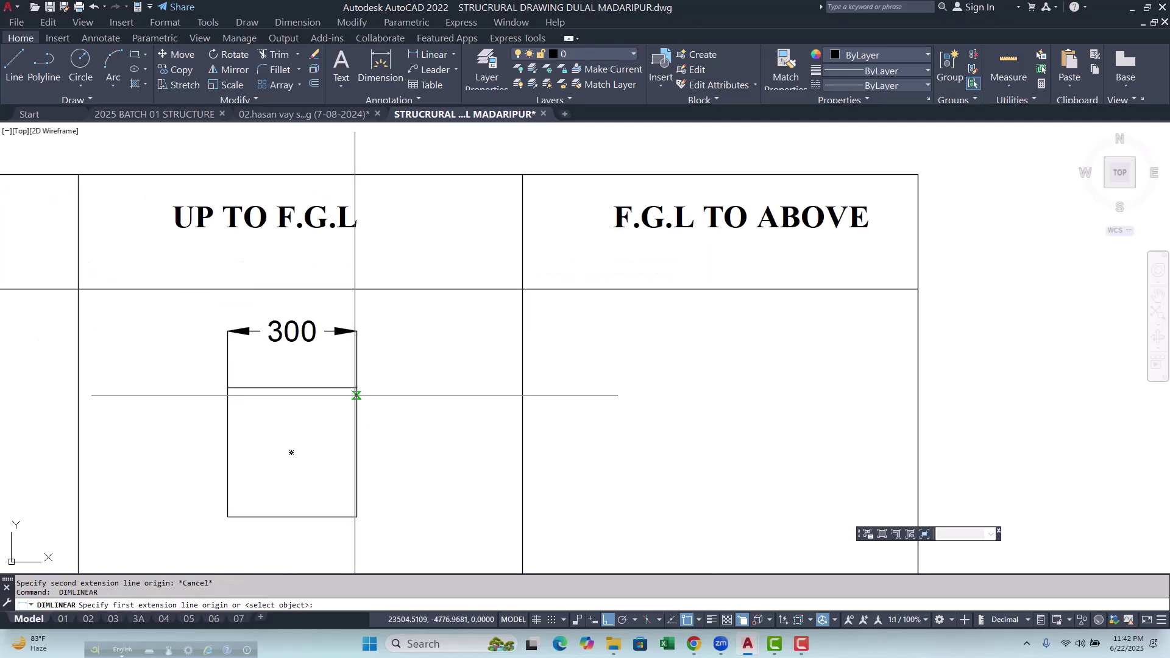
{"action": "scroll", "coordinate": [356, 388], "scroll_direction": "down", "scroll_amount": 4}
{"action": "scroll", "coordinate": [360, 418], "scroll_direction": "up", "scroll_amount": 4}
{"action": "left_click", "coordinate": [357, 432]}
{"action": "left_click", "coordinate": [379, 415]}
{"action": "key", "text": "Escape"}
{"action": "key", "text": "Escape"}
{"action": "scroll", "coordinate": [414, 426], "scroll_direction": "down", "scroll_amount": 4}
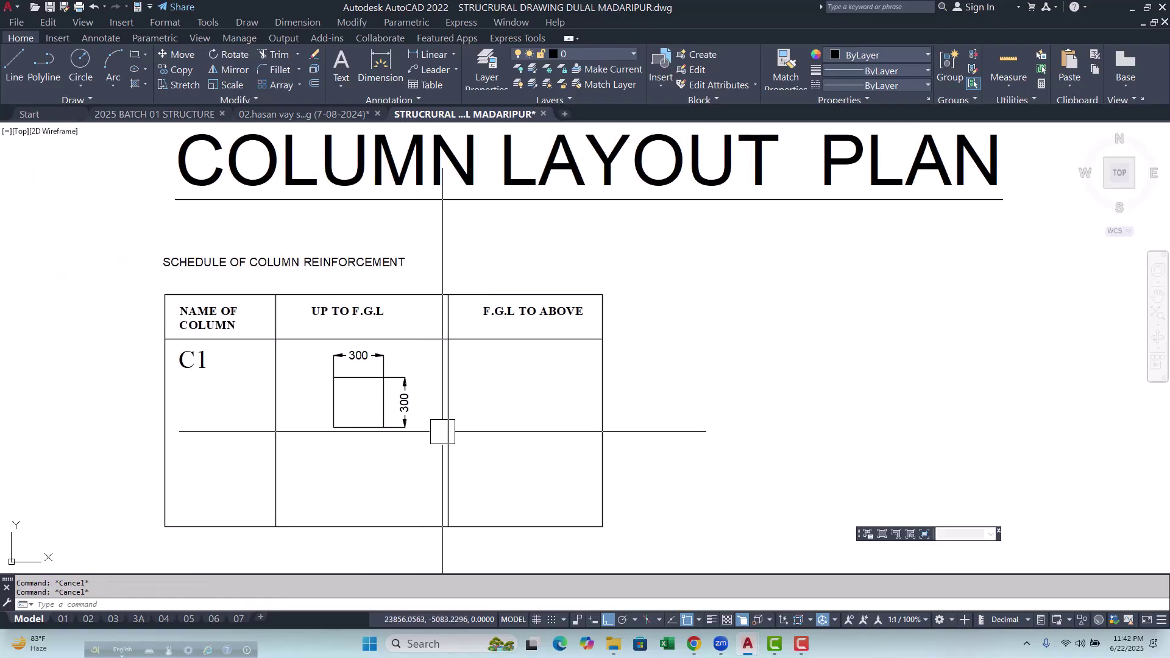
Offset the column square outward by 25.
{"action": "scroll", "coordinate": [355, 399], "scroll_direction": "up", "scroll_amount": 4}
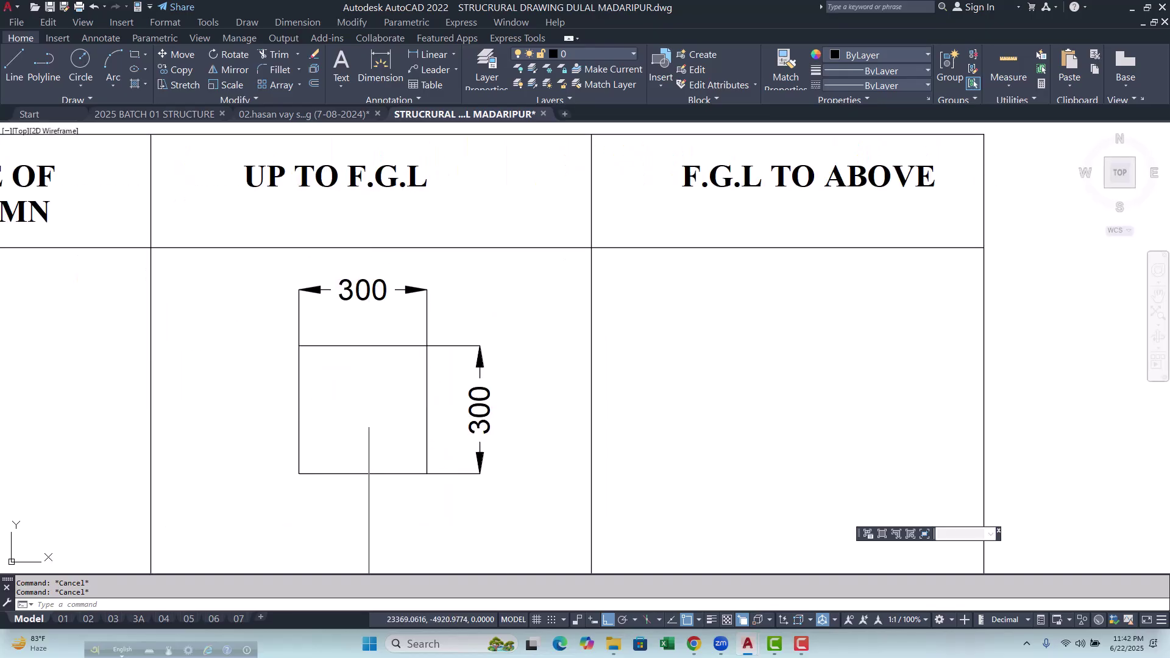
{"action": "key", "text": "Return"}
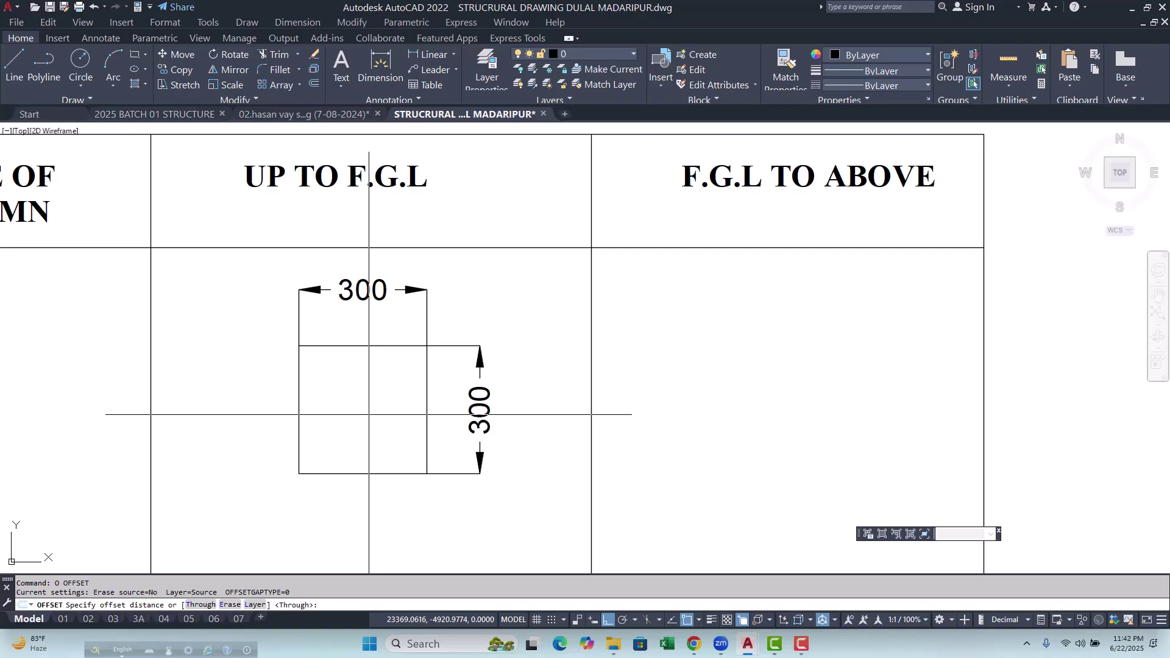
{"action": "type", "text": "25"}
{"action": "key", "text": "Return"}
{"action": "scroll", "coordinate": [373, 407], "scroll_direction": "up", "scroll_amount": 3}
{"action": "left_click", "coordinate": [451, 396]}
{"action": "left_click", "coordinate": [474, 396]}
{"action": "key", "text": "Escape"}
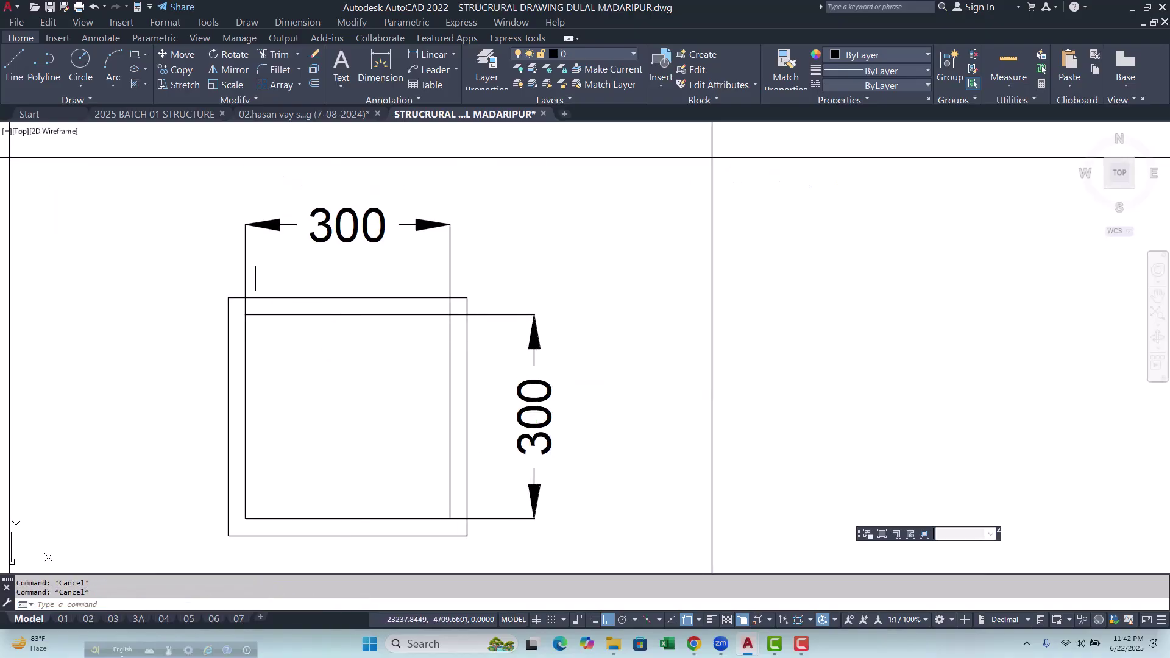
Stretch both origins of the width dimension to the upper corners of the outer square.
{"action": "left_click", "coordinate": [250, 264]}
{"action": "left_click", "coordinate": [245, 314]}
{"action": "left_click", "coordinate": [228, 297]}
{"action": "left_click", "coordinate": [449, 314]}
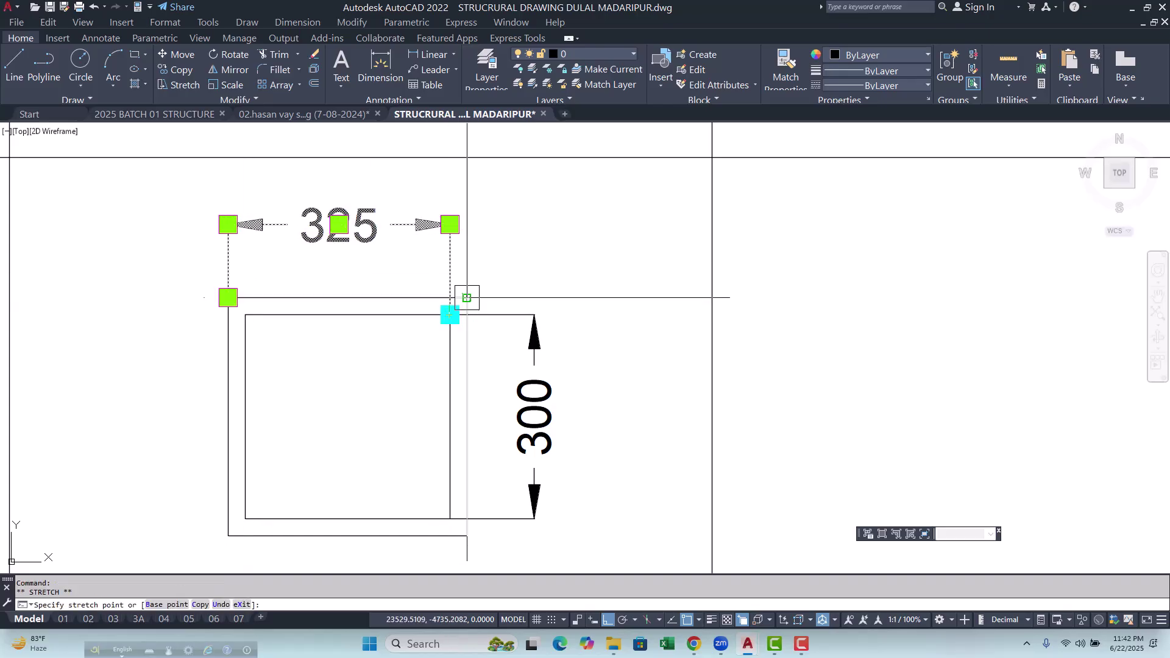
{"action": "left_click", "coordinate": [467, 298]}
{"action": "key", "text": "Escape"}
{"action": "scroll", "coordinate": [467, 301], "scroll_direction": "down", "scroll_amount": 2}
Stretch both origins of the height dimension to the right-hand corners of the outer square.
{"action": "left_click", "coordinate": [510, 370]}
{"action": "scroll", "coordinate": [479, 306], "scroll_direction": "up", "scroll_amount": 4}
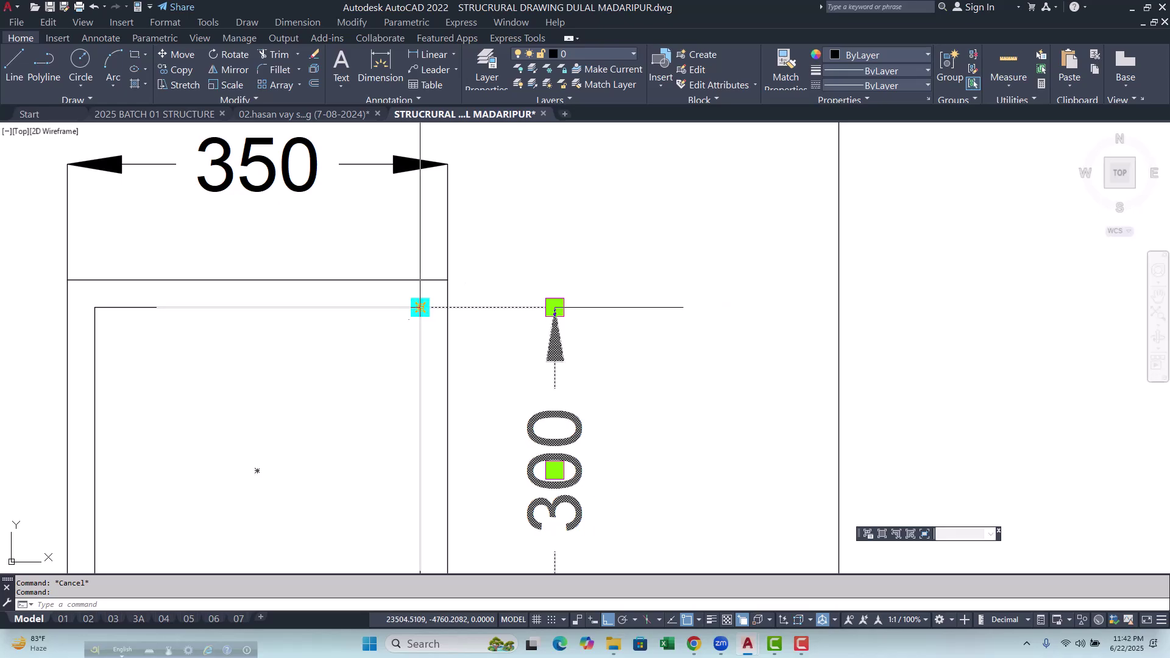
{"action": "left_click", "coordinate": [420, 307]}
{"action": "left_click", "coordinate": [447, 279]}
{"action": "scroll", "coordinate": [451, 277], "scroll_direction": "down", "scroll_amount": 3}
{"action": "scroll", "coordinate": [486, 424], "scroll_direction": "up", "scroll_amount": 3}
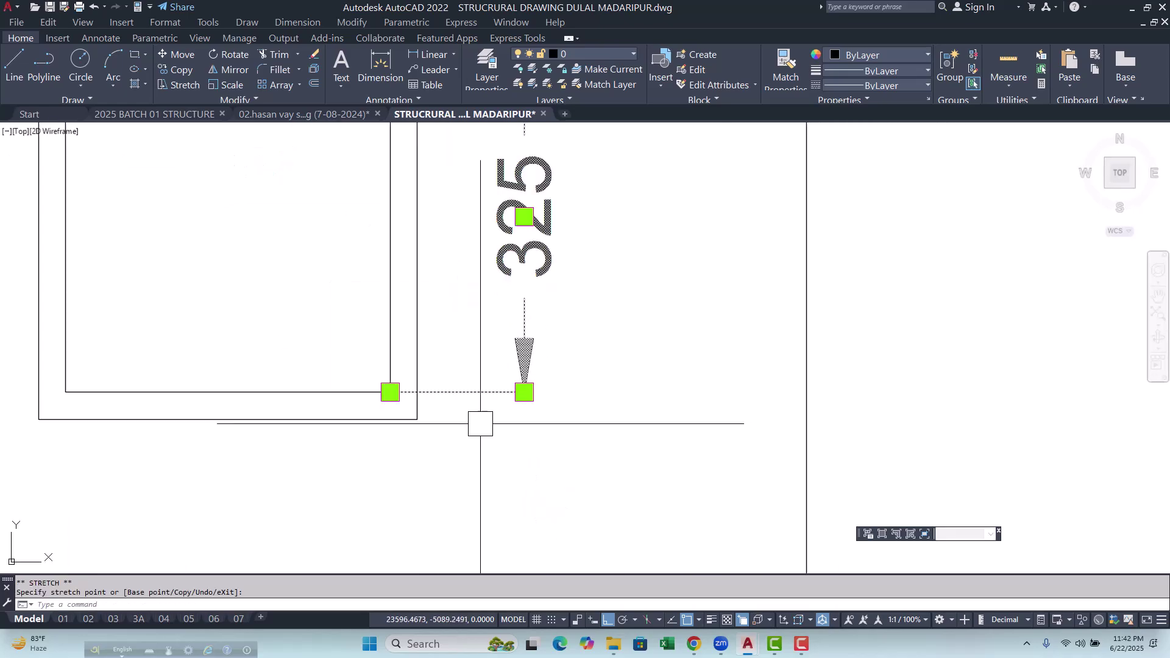
{"action": "left_click", "coordinate": [390, 392]}
{"action": "key", "text": "Escape"}
{"action": "key", "text": "Escape"}
{"action": "scroll", "coordinate": [454, 434], "scroll_direction": "down", "scroll_amount": 4}
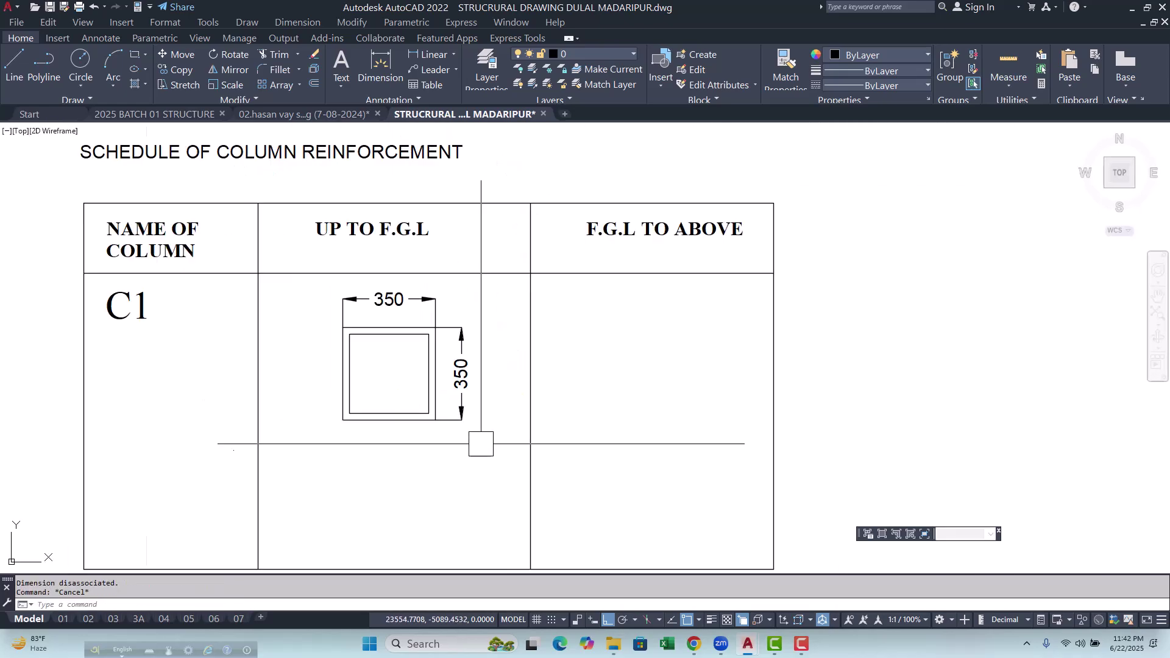
Examine the general notes' clear cover values for columns below and above F.G.L.
{"action": "scroll", "coordinate": [451, 426], "scroll_direction": "down", "scroll_amount": 6}
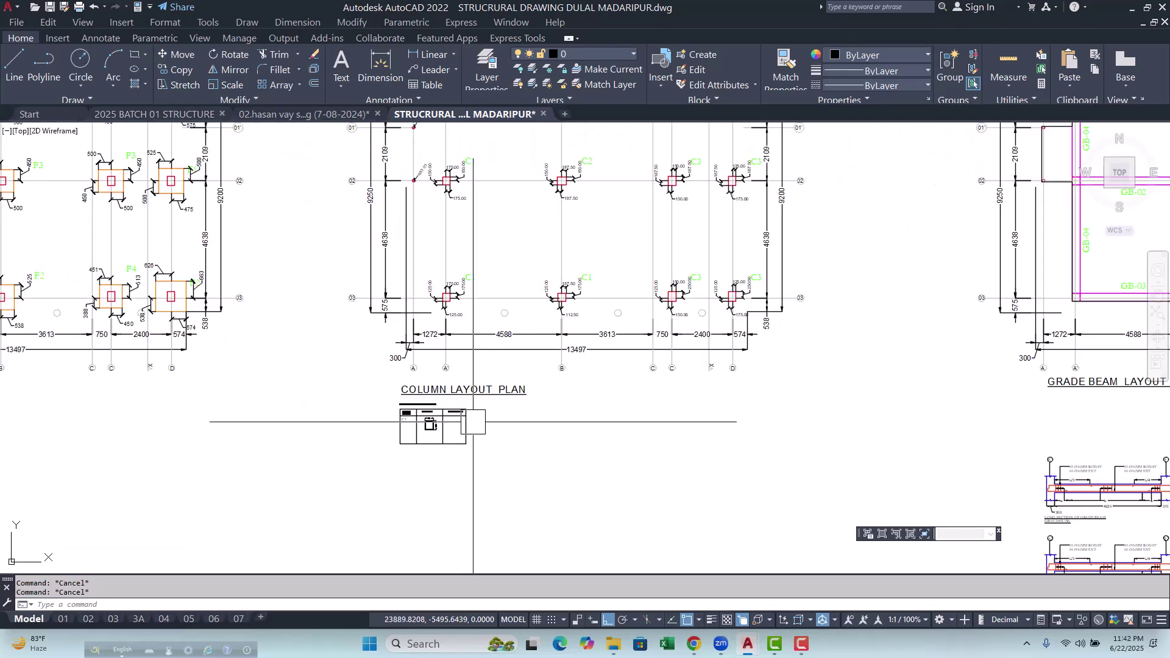
{"action": "scroll", "coordinate": [461, 484], "scroll_direction": "down", "scroll_amount": 2}
{"action": "scroll", "coordinate": [483, 426], "scroll_direction": "up", "scroll_amount": 8}
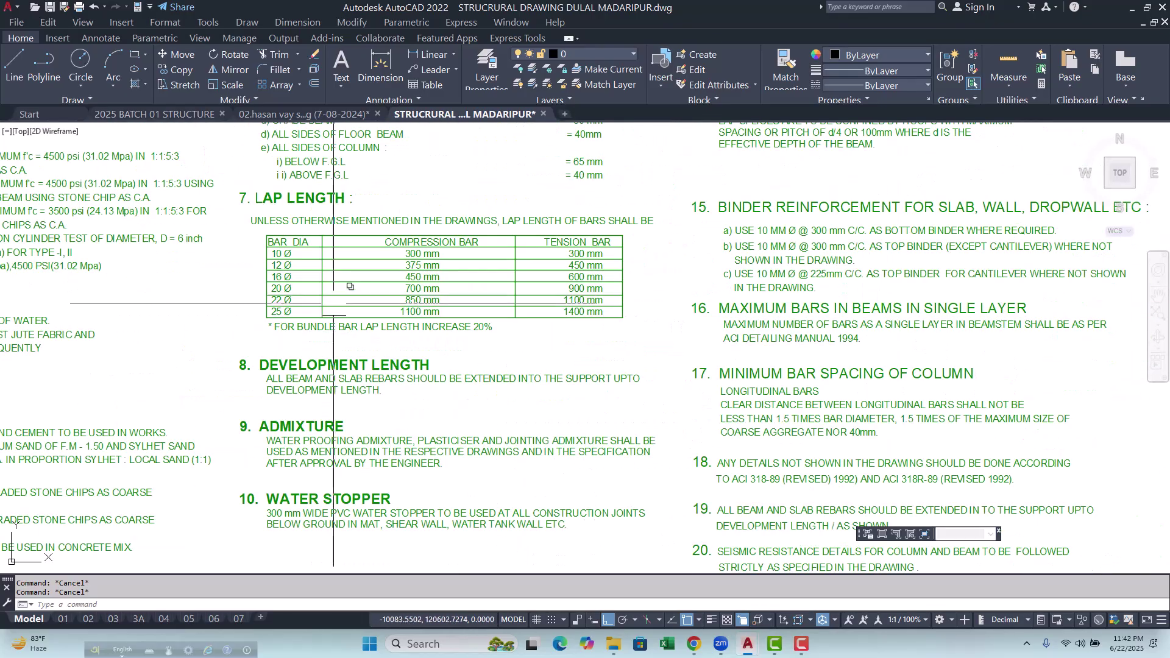
{"action": "scroll", "coordinate": [281, 390], "scroll_direction": "down", "scroll_amount": 2}
{"action": "scroll", "coordinate": [365, 308], "scroll_direction": "up", "scroll_amount": 5}
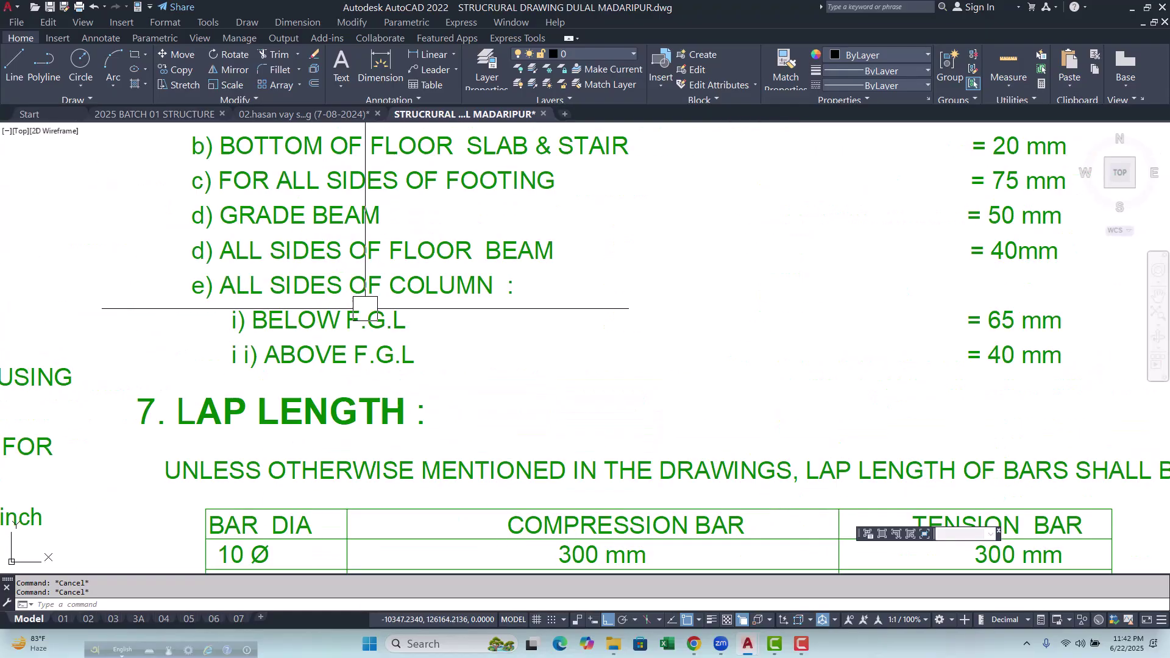
{"action": "middle_click_drag", "start_coordinate": [365, 280], "coordinate": [363, 287]}
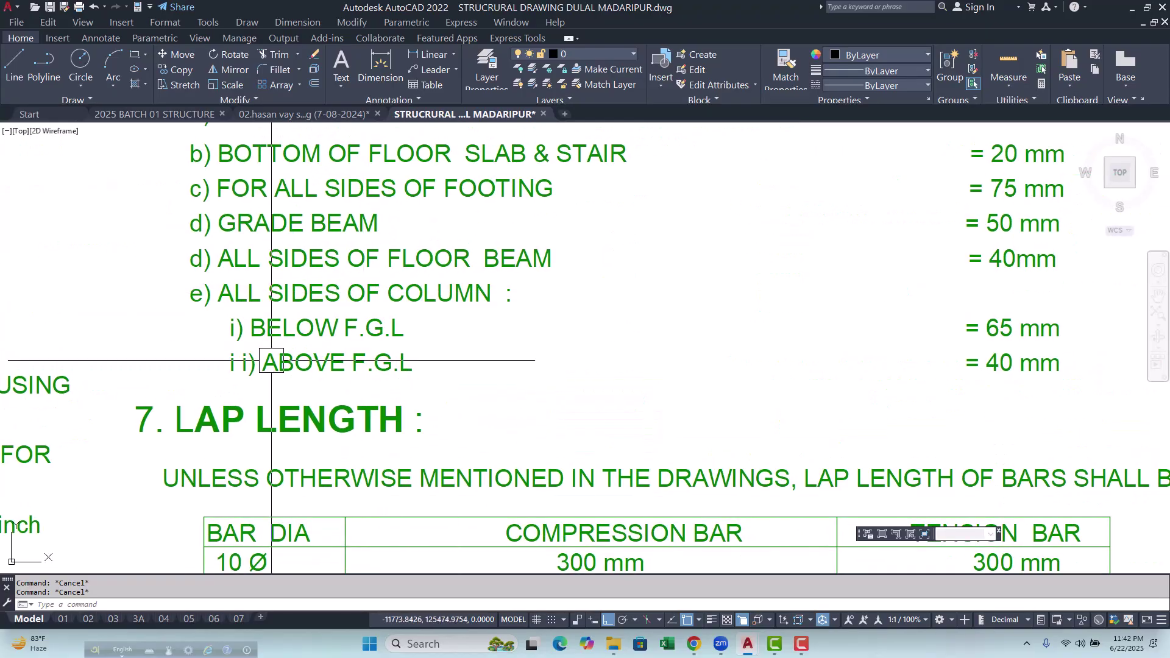
{"action": "middle_click_drag", "start_coordinate": [415, 363], "coordinate": [277, 357]}
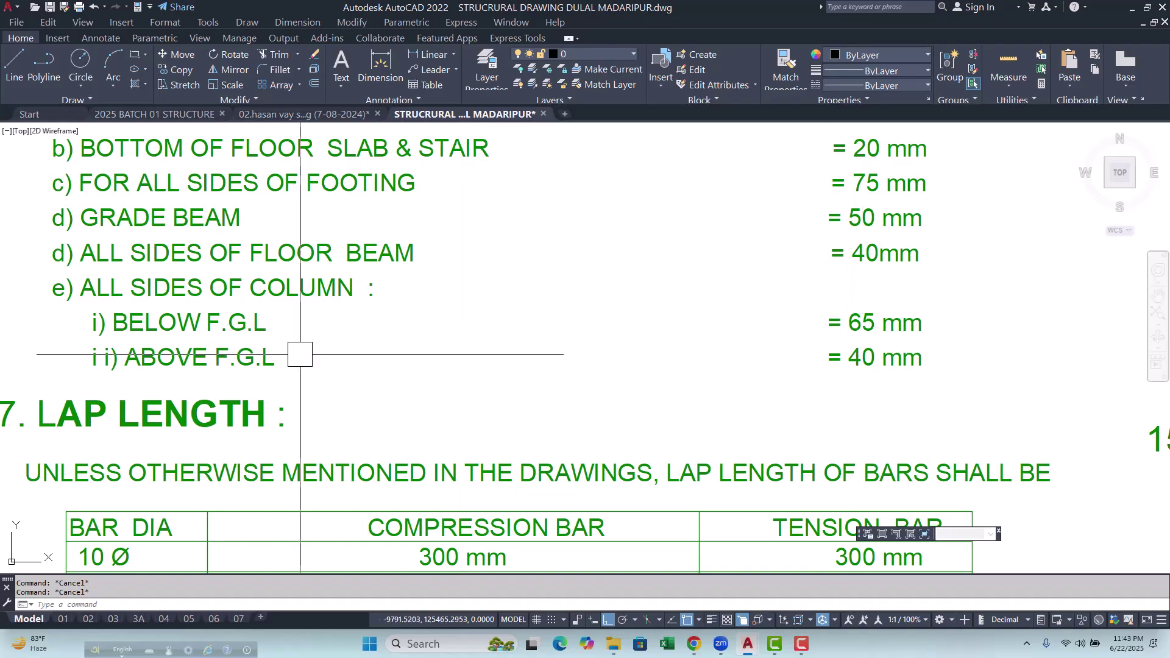
{"action": "middle_click_drag", "start_coordinate": [885, 362], "coordinate": [802, 364]}
{"action": "scroll", "coordinate": [798, 363], "scroll_direction": "down", "scroll_amount": 10}
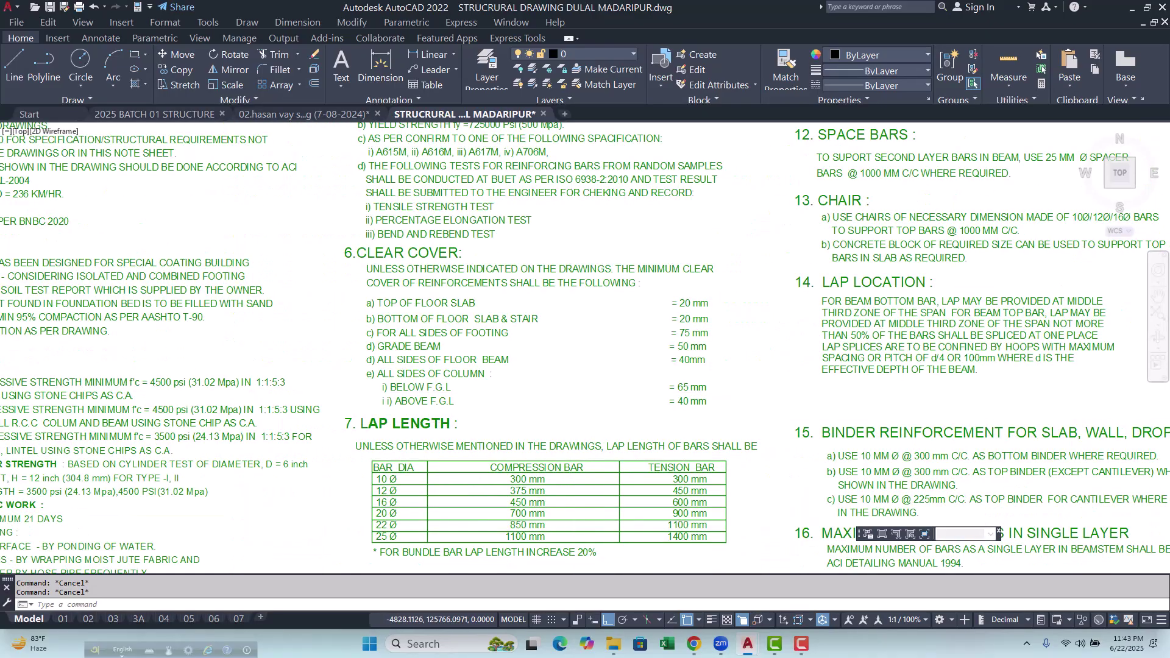
{"action": "middle_click_drag", "start_coordinate": [580, 459], "coordinate": [484, 317]}
{"action": "scroll", "coordinate": [500, 359], "scroll_direction": "up", "scroll_amount": 15}
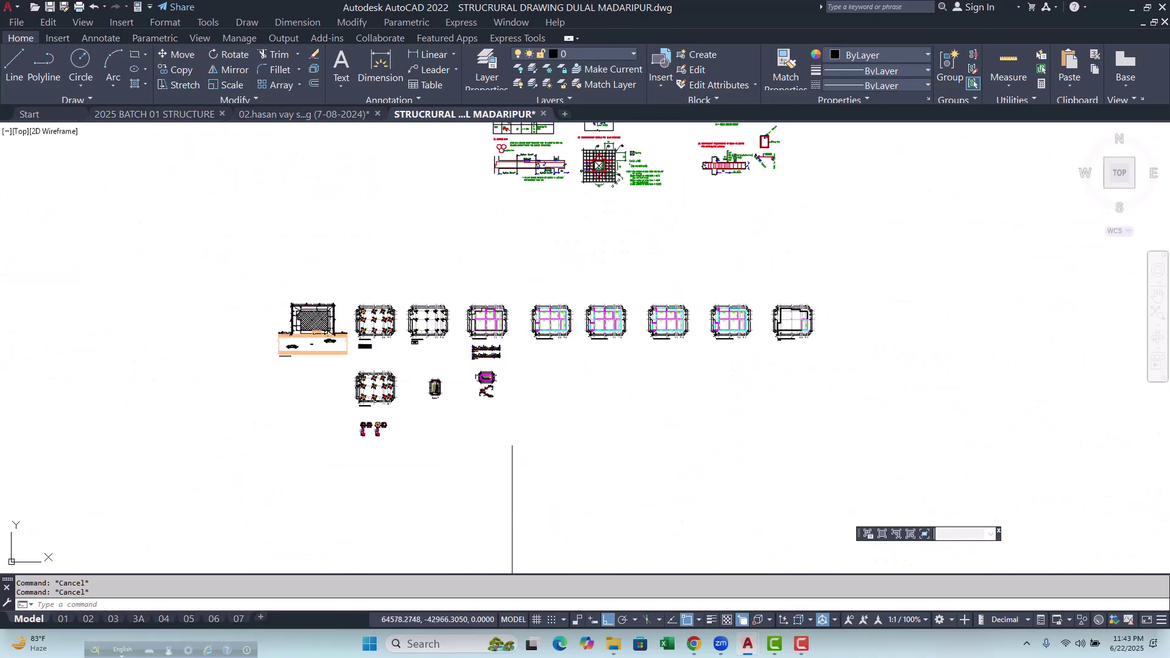
{"action": "scroll", "coordinate": [420, 345], "scroll_direction": "up", "scroll_amount": 10}
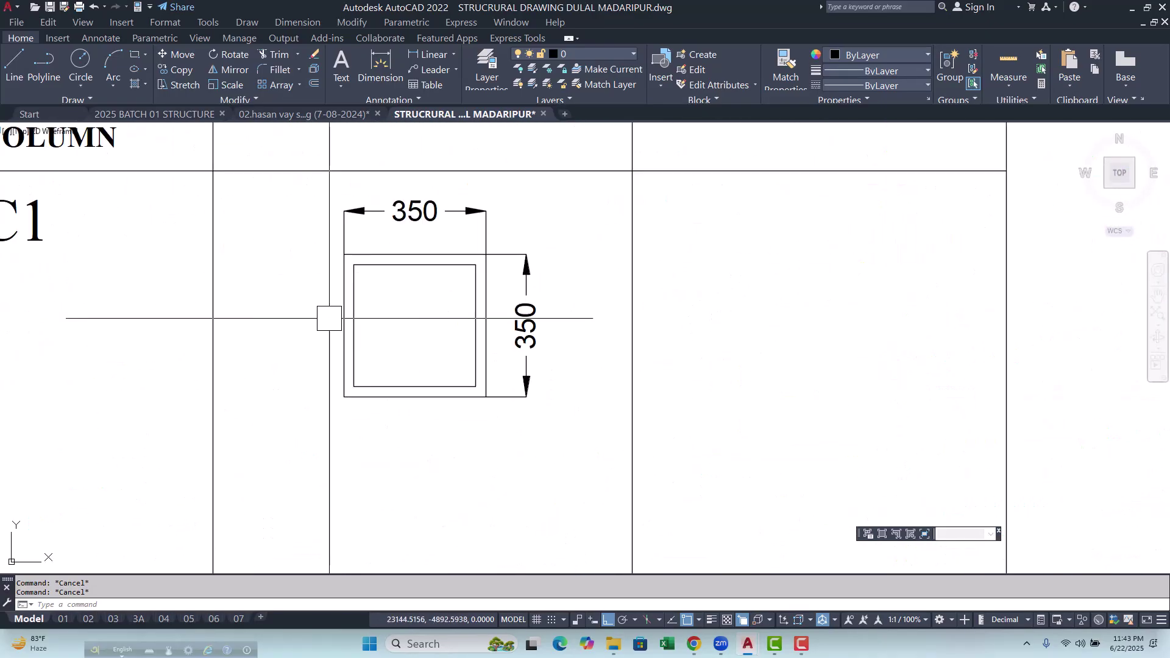
Erase the inner square of the C1 column section.
{"action": "left_click", "coordinate": [539, 274]}
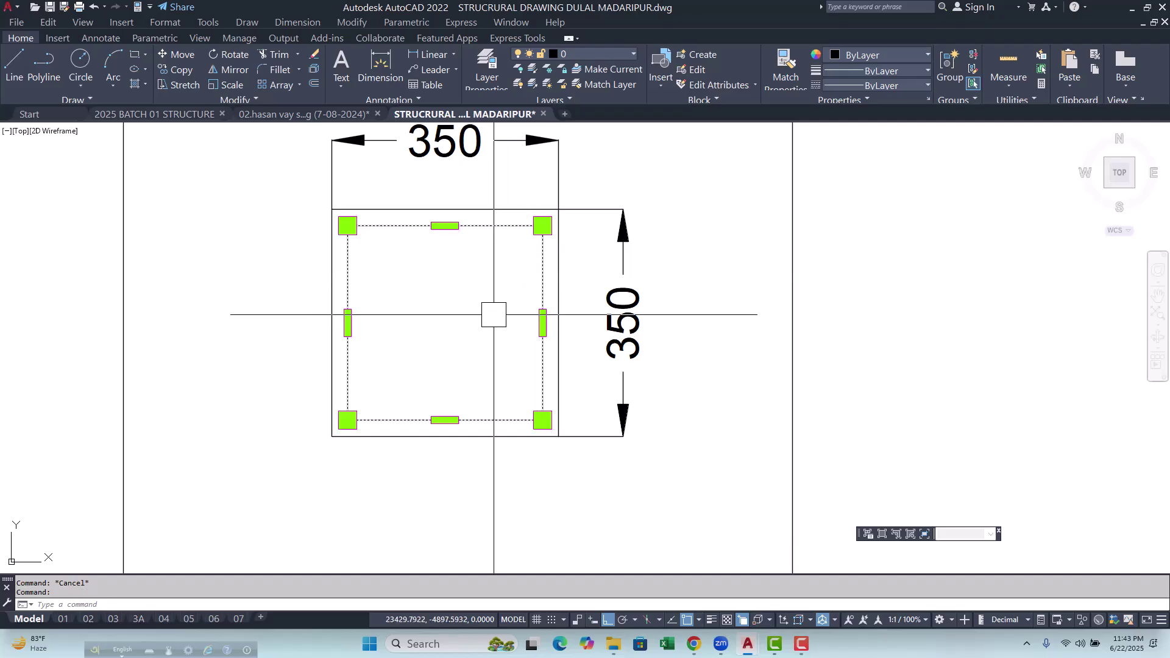
{"action": "type", "text": "e"}
{"action": "key", "text": "Return"}
{"action": "middle_click_drag", "start_coordinate": [493, 314], "coordinate": [486, 354]}
Offset the outer column square inward by 65 for the clear cover.
{"action": "type", "text": "o"}
{"action": "key", "text": "Return"}
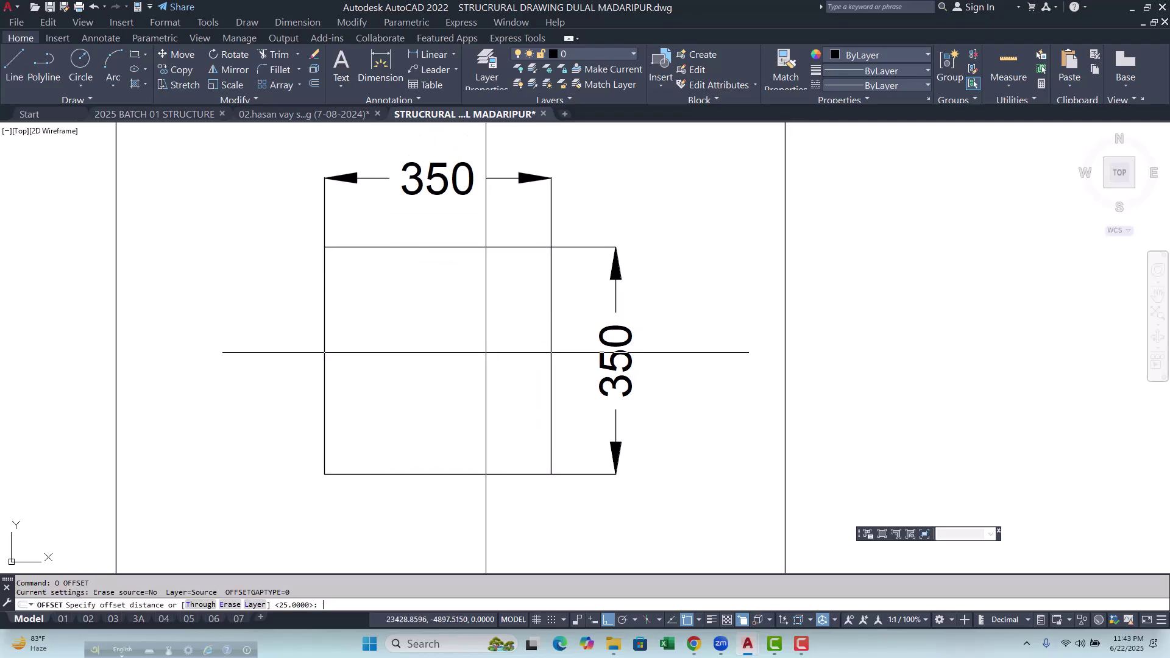
{"action": "type", "text": "65"}
{"action": "key", "text": "Return"}
{"action": "left_click", "coordinate": [547, 331]}
{"action": "left_click", "coordinate": [473, 342]}
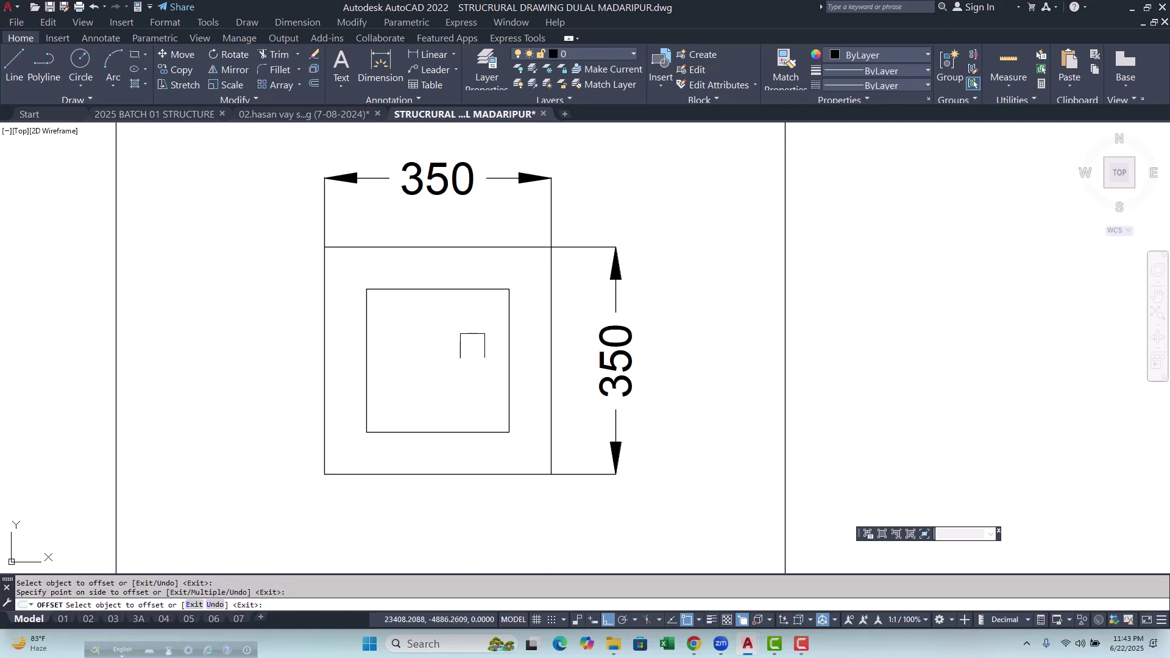
{"action": "scroll", "coordinate": [476, 358], "scroll_direction": "down", "scroll_amount": 3}
{"action": "scroll", "coordinate": [479, 360], "scroll_direction": "up", "scroll_amount": 3}
{"action": "key", "text": "Escape"}
{"action": "key", "text": "Escape"}
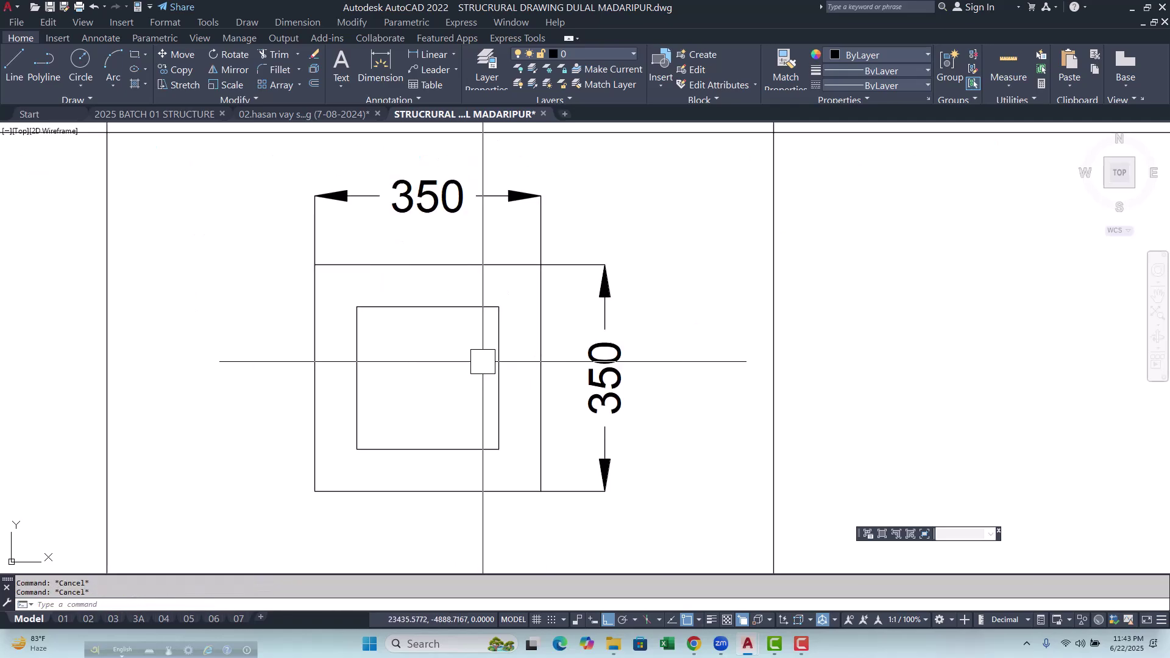
Measure the gap between the inner and outer squares of the C1 section.
{"action": "left_click", "coordinate": [428, 54]}
{"action": "left_click", "coordinate": [498, 357]}
{"action": "left_click", "coordinate": [540, 359]}
{"action": "key", "text": "Escape"}
{"action": "key", "text": "Escape"}
{"action": "scroll", "coordinate": [481, 387], "scroll_direction": "down", "scroll_amount": 5}
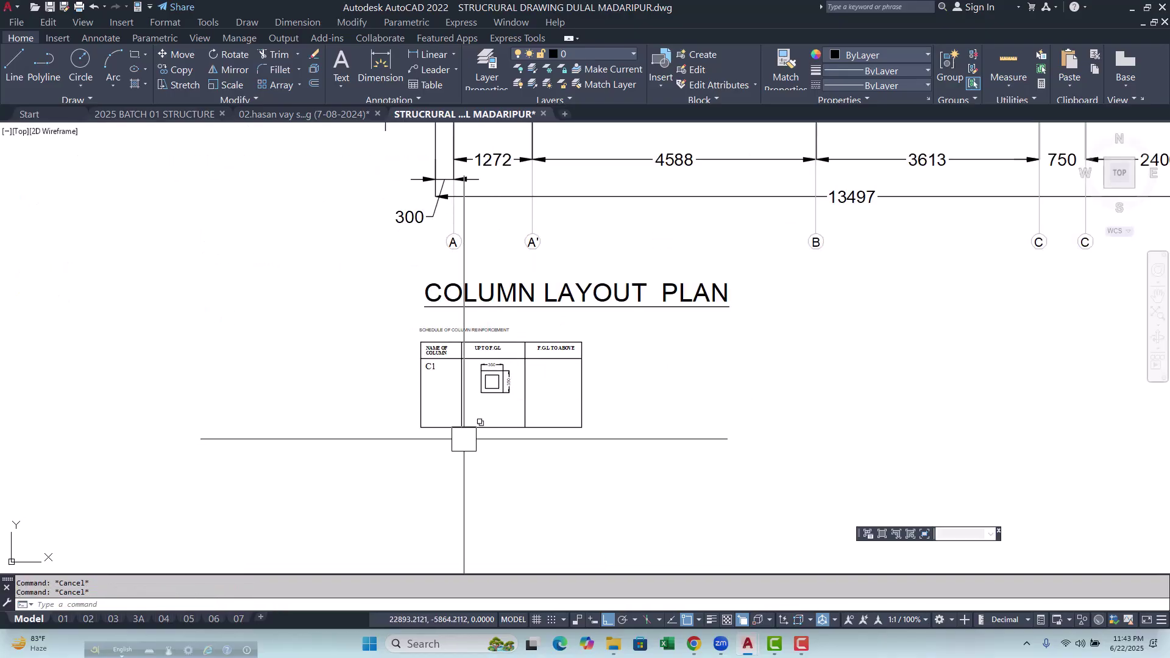
Match the properties of the blue column outline in the F1 footing section onto the outer square of the C1 section.
{"action": "scroll", "coordinate": [462, 438], "scroll_direction": "down", "scroll_amount": 8}
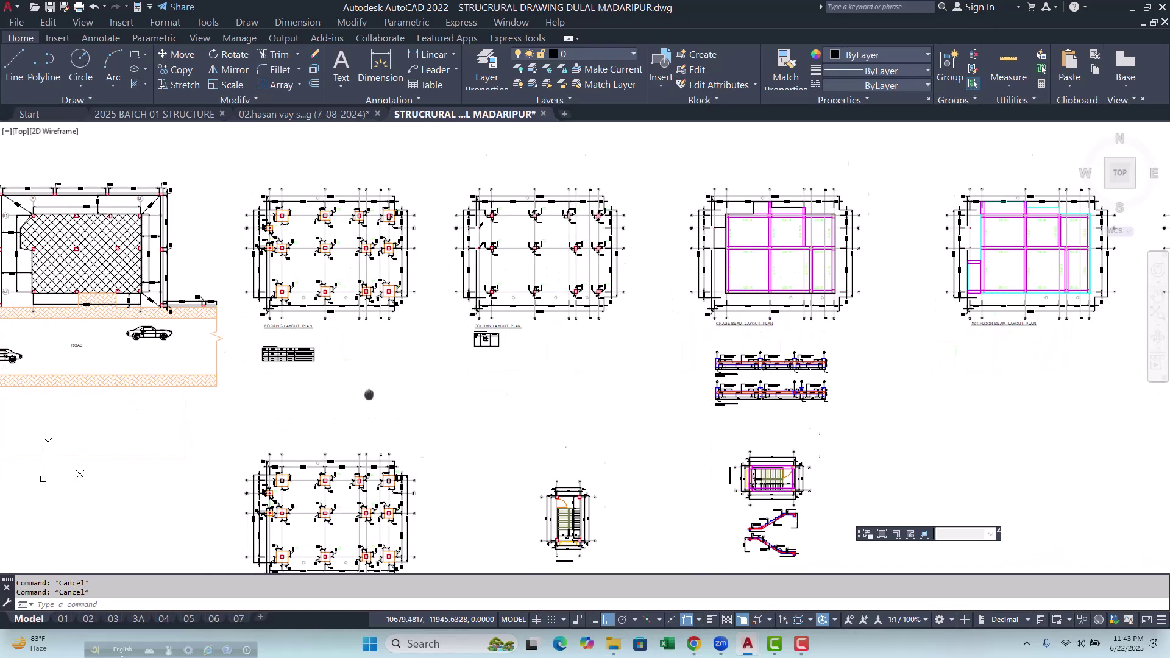
{"action": "type", "text": "MA"}
{"action": "key", "text": "Return"}
{"action": "scroll", "coordinate": [376, 366], "scroll_direction": "down", "scroll_amount": 5}
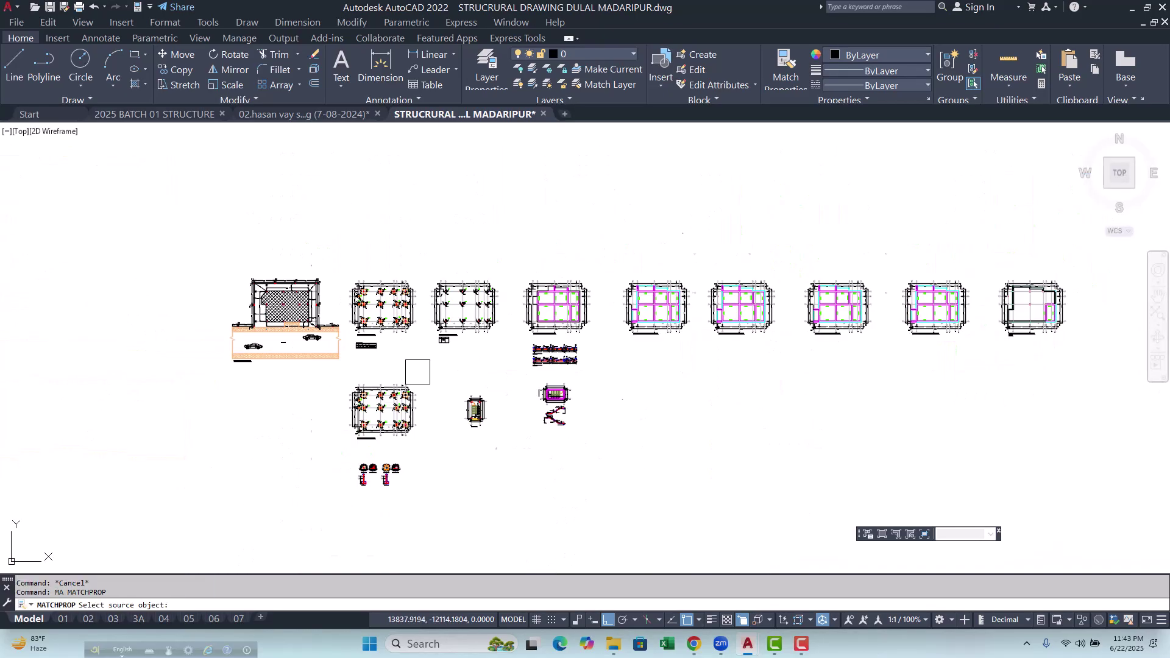
{"action": "scroll", "coordinate": [243, 389], "scroll_direction": "up", "scroll_amount": 10}
{"action": "scroll", "coordinate": [303, 496], "scroll_direction": "up", "scroll_amount": 8}
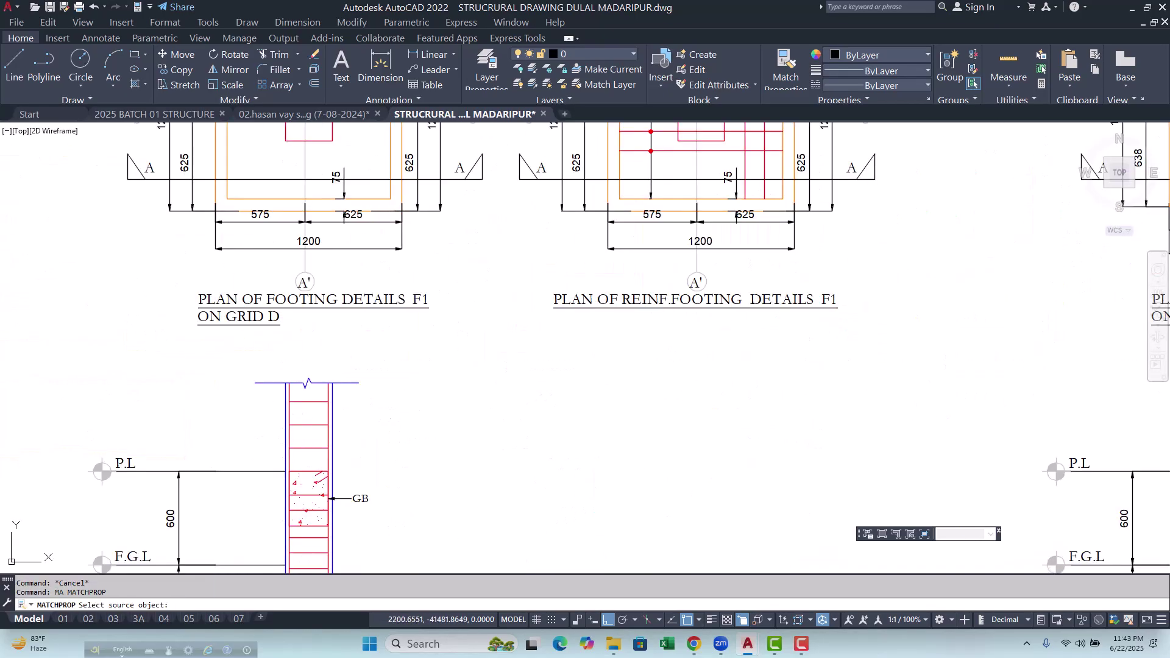
{"action": "left_click", "coordinate": [396, 438]}
{"action": "scroll", "coordinate": [396, 438], "scroll_direction": "down", "scroll_amount": 8}
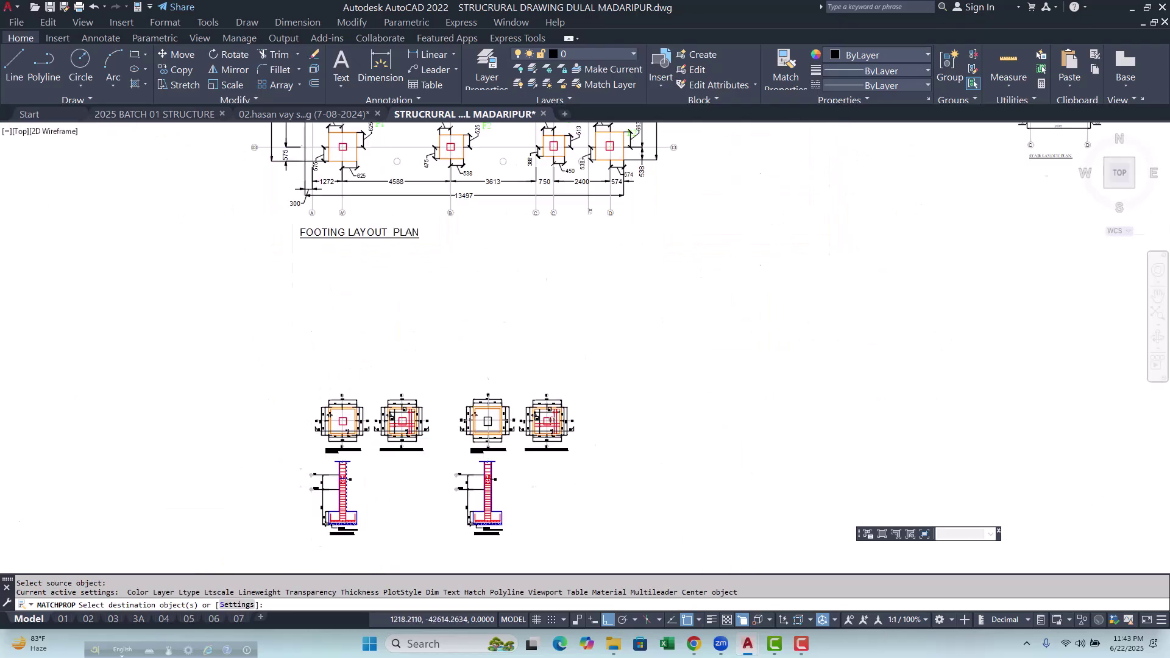
{"action": "middle_click_drag", "start_coordinate": [649, 346], "coordinate": [375, 424]}
{"action": "scroll", "coordinate": [503, 396], "scroll_direction": "down", "scroll_amount": 3}
{"action": "scroll", "coordinate": [392, 256], "scroll_direction": "up", "scroll_amount": 6}
{"action": "scroll", "coordinate": [488, 230], "scroll_direction": "up", "scroll_amount": 10}
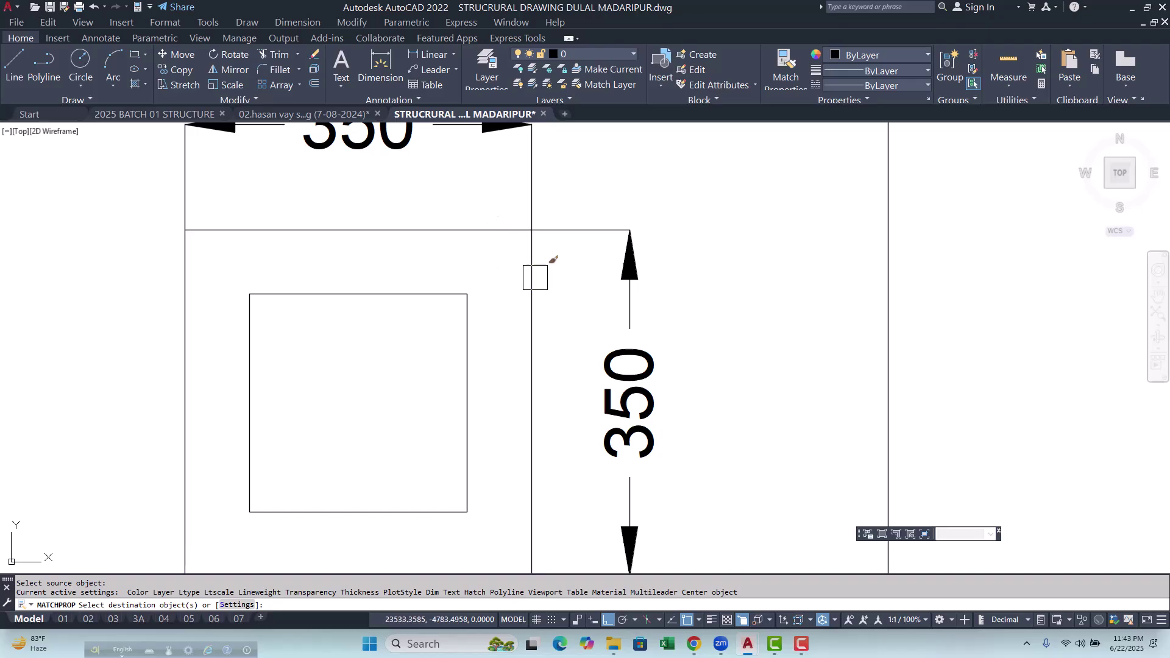
{"action": "scroll", "coordinate": [548, 262], "scroll_direction": "down", "scroll_amount": 5}
{"action": "key", "text": "Escape"}
{"action": "key", "text": "Escape"}
Assign the inner square of the C1 column section to the ROD layer.
{"action": "scroll", "coordinate": [496, 320], "scroll_direction": "up", "scroll_amount": 2}
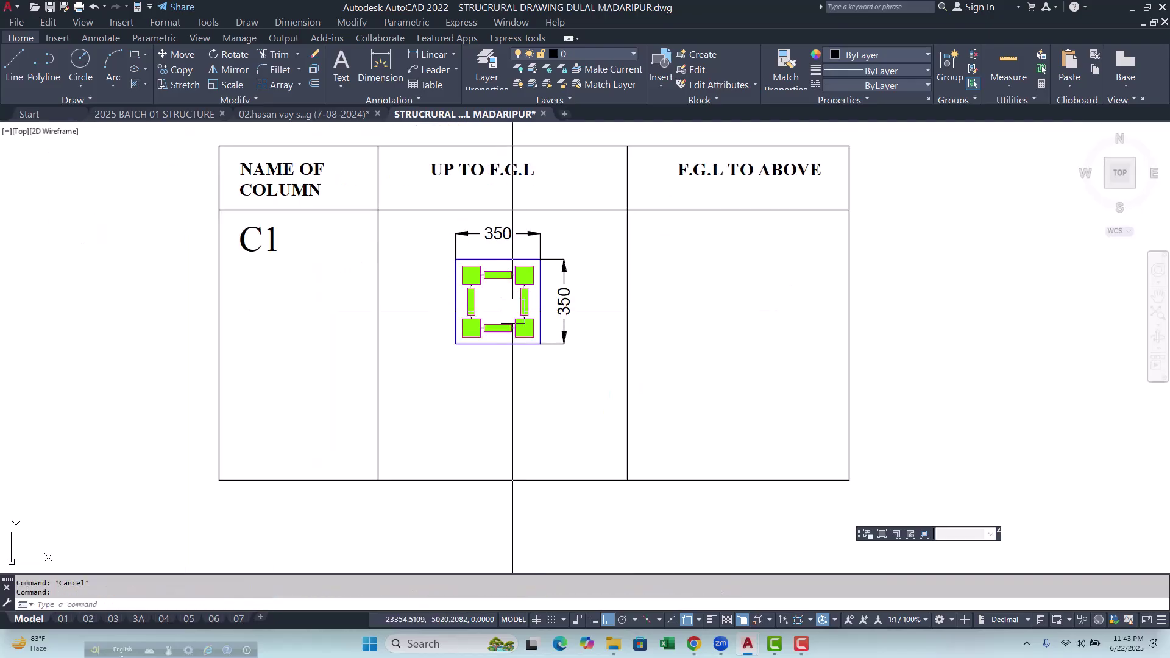
{"action": "left_click", "coordinate": [601, 47]}
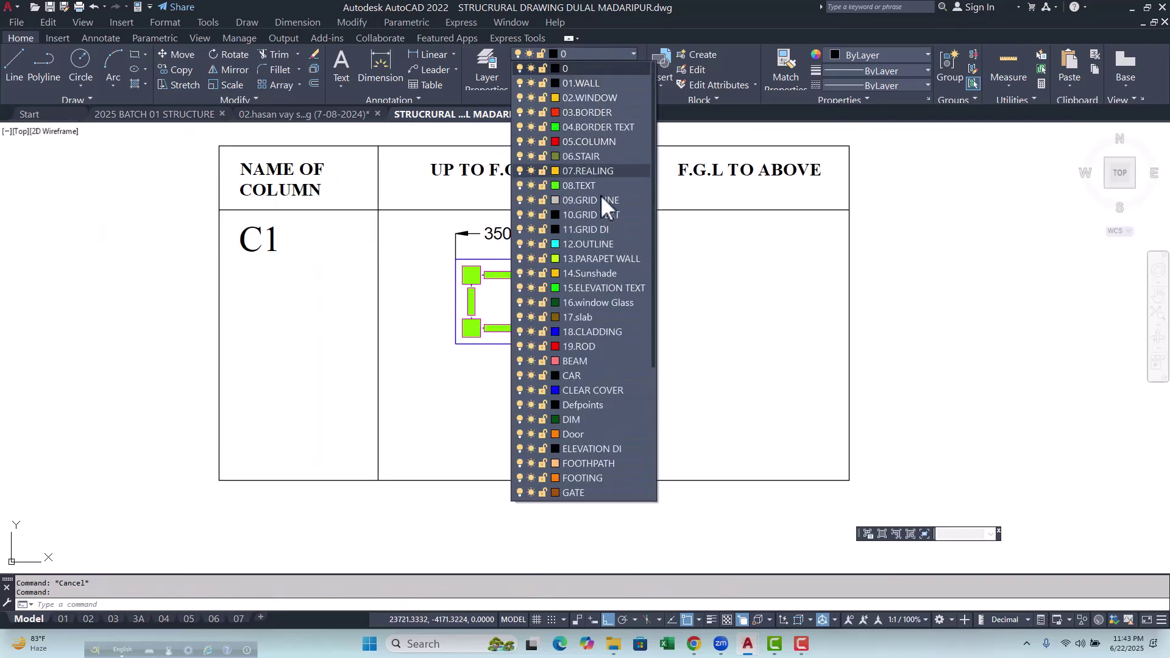
{"action": "scroll", "coordinate": [598, 350], "scroll_direction": "down", "scroll_amount": 1}
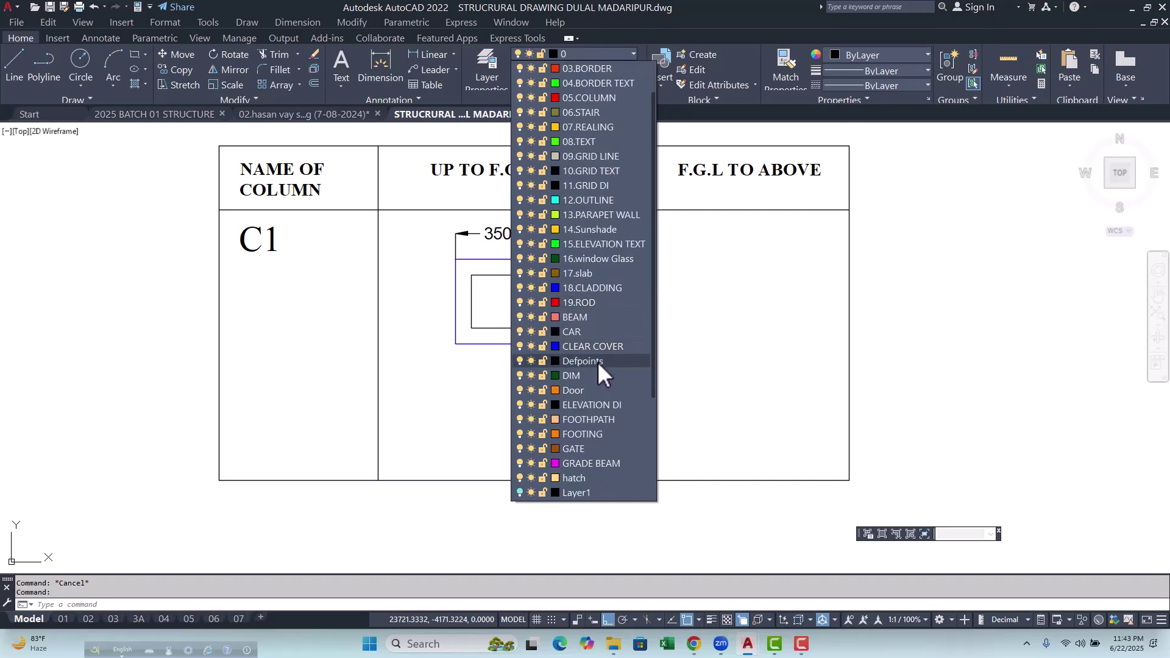
{"action": "scroll", "coordinate": [591, 441], "scroll_direction": "down", "scroll_amount": 1}
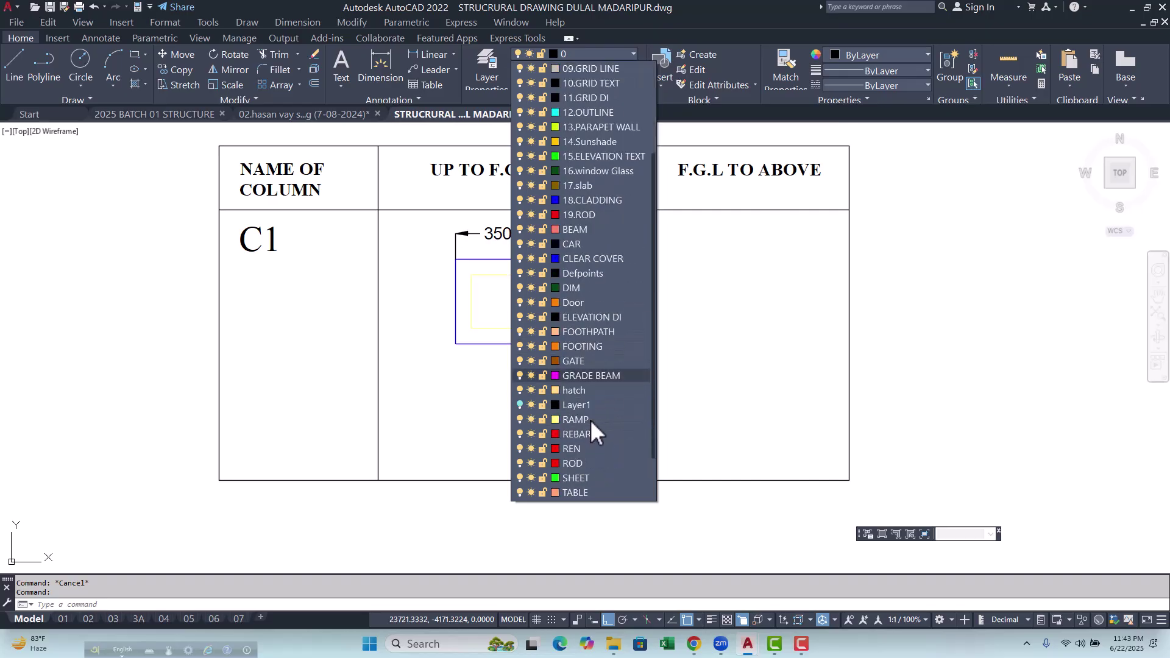
{"action": "left_click", "coordinate": [586, 463]}
{"action": "key", "text": "Escape"}
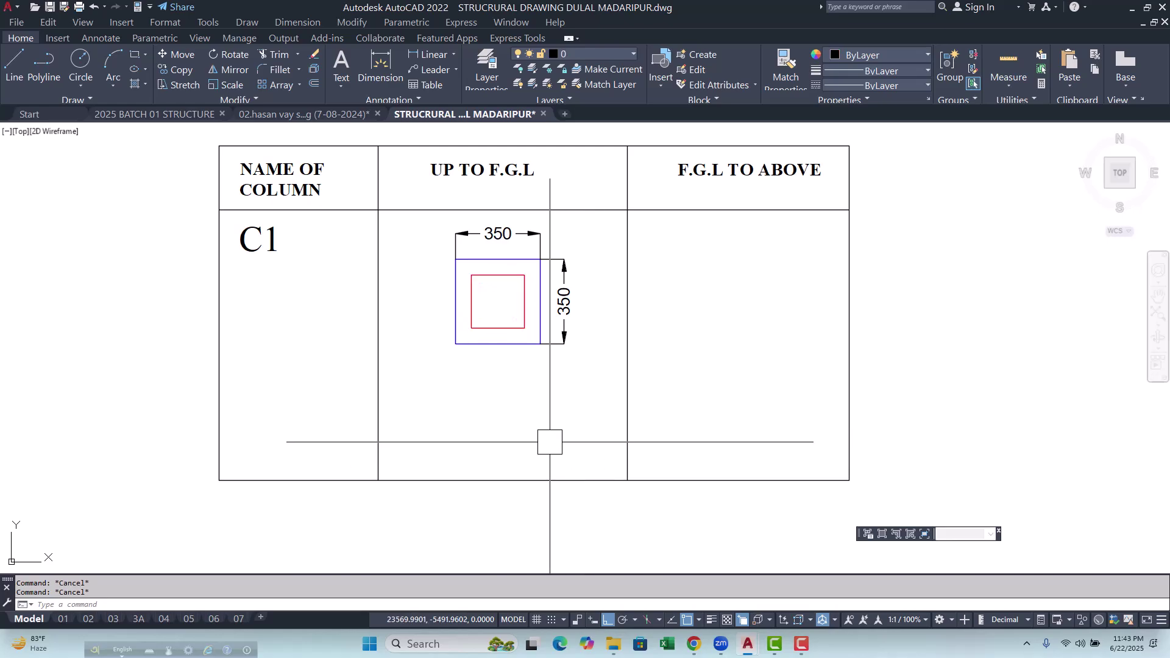
Draw a vertical construction line through the left edge of the inner red square in the C1 section.
{"action": "middle_click_drag", "start_coordinate": [493, 358], "coordinate": [447, 358]}
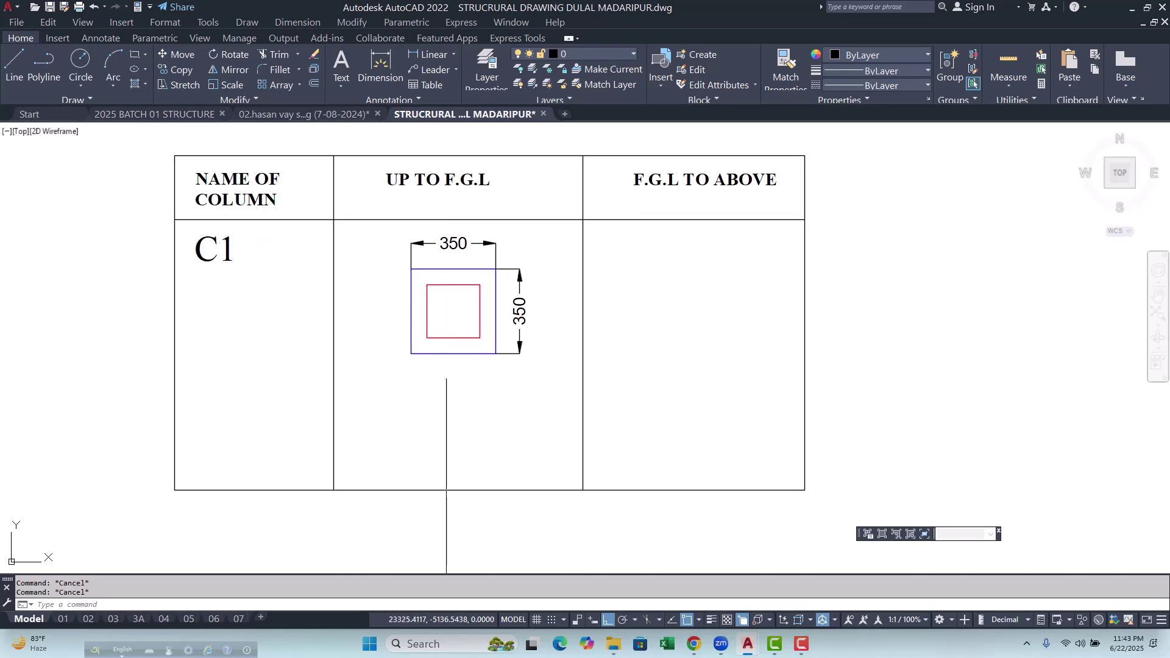
{"action": "scroll", "coordinate": [424, 302], "scroll_direction": "up", "scroll_amount": 4}
{"action": "middle_click_drag", "start_coordinate": [425, 306], "coordinate": [424, 311]}
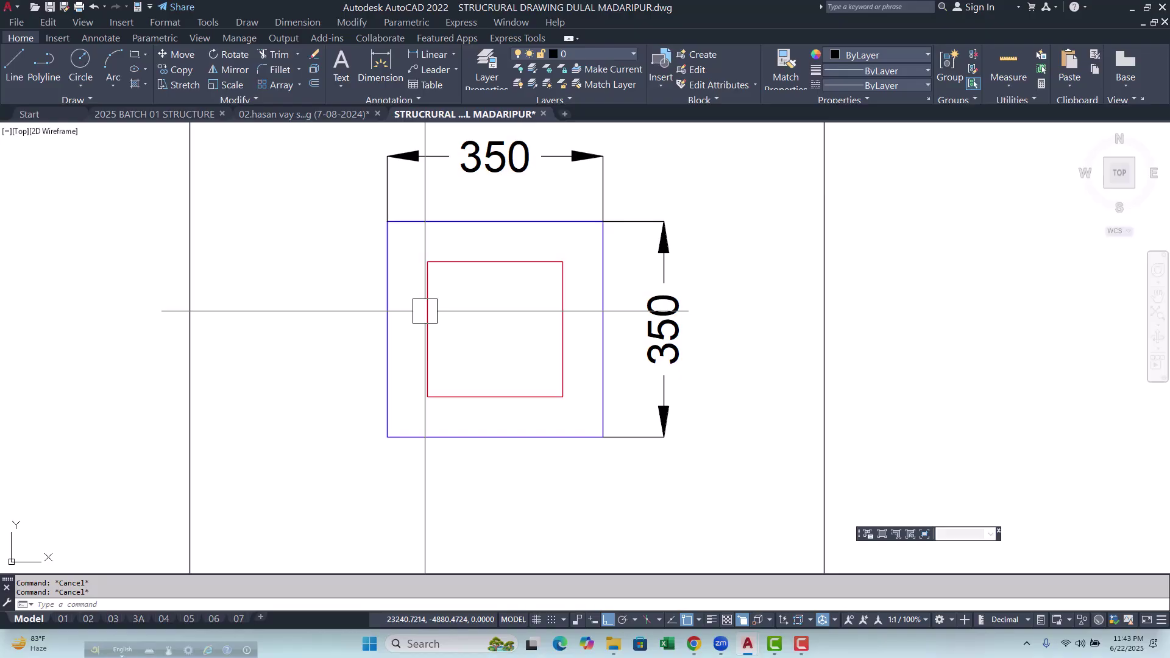
{"action": "scroll", "coordinate": [422, 311], "scroll_direction": "down", "scroll_amount": 6}
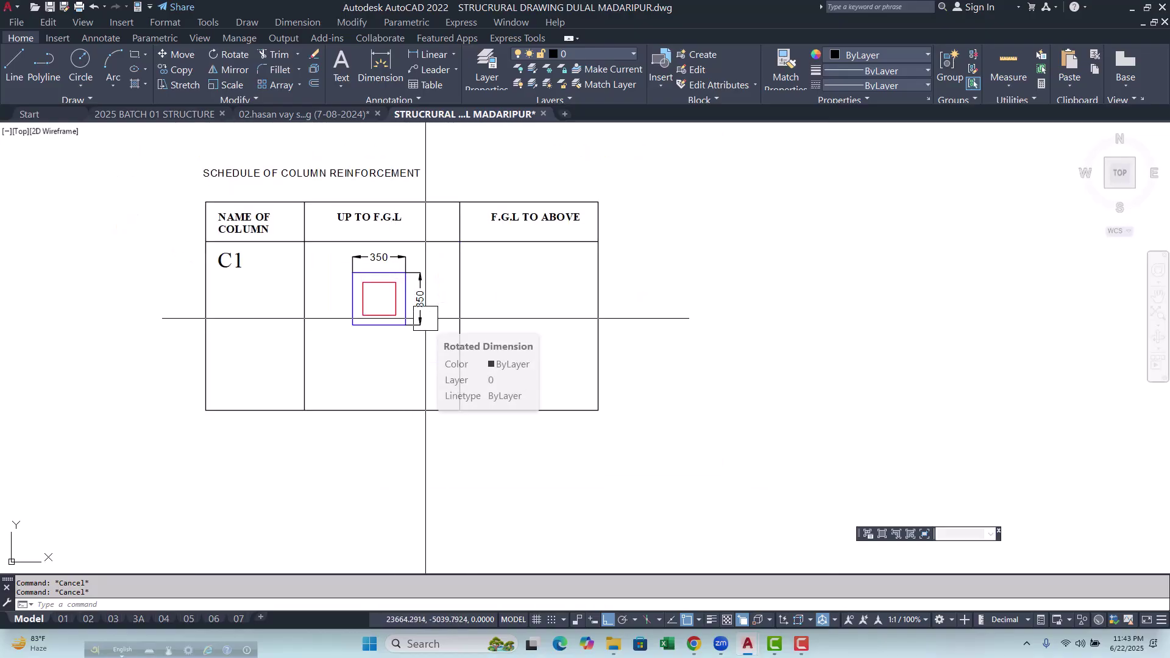
{"action": "scroll", "coordinate": [351, 320], "scroll_direction": "up", "scroll_amount": 4}
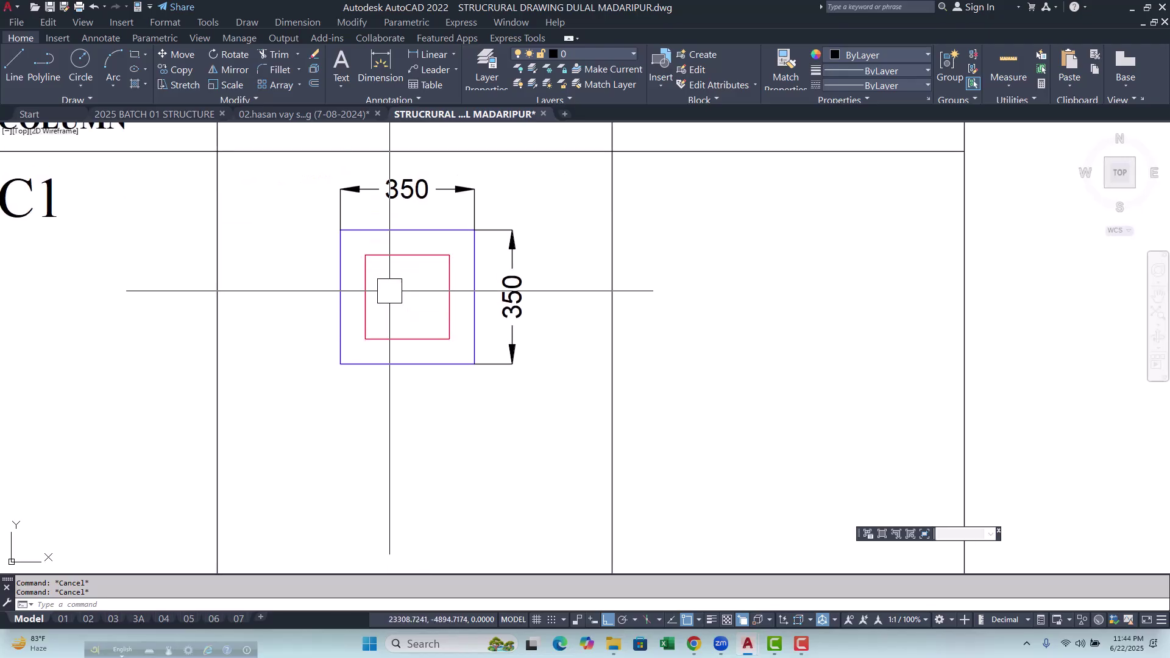
{"action": "scroll", "coordinate": [386, 286], "scroll_direction": "up", "scroll_amount": 2}
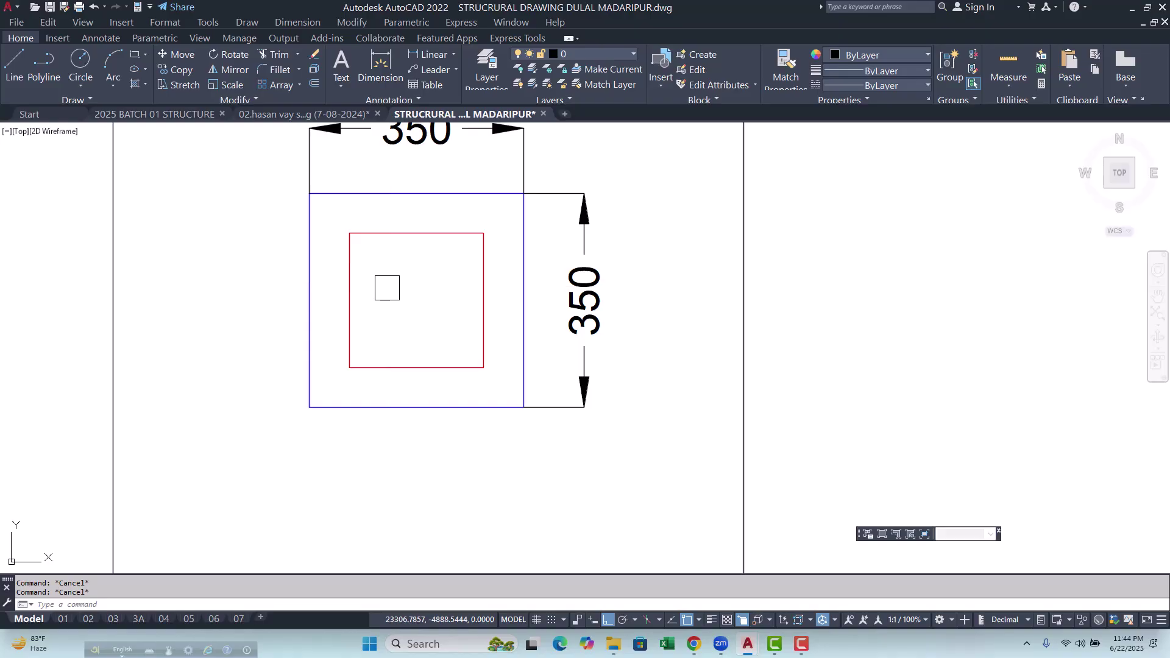
{"action": "scroll", "coordinate": [343, 315], "scroll_direction": "up", "scroll_amount": 4}
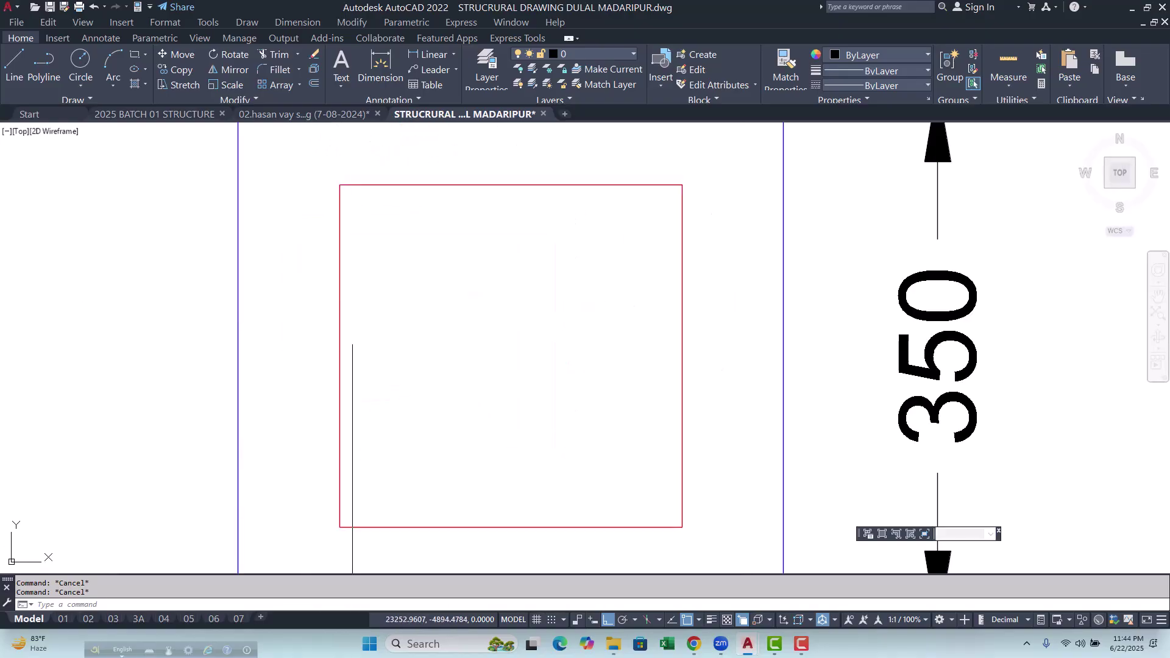
{"action": "type", "text": "l"}
{"action": "key", "text": "Return"}
{"action": "type", "text": "v"}
{"action": "key", "text": "Return"}
{"action": "scroll", "coordinate": [363, 335], "scroll_direction": "down", "scroll_amount": 6}
{"action": "scroll", "coordinate": [344, 293], "scroll_direction": "up", "scroll_amount": 4}
{"action": "key", "text": "Escape"}
{"action": "scroll", "coordinate": [314, 299], "scroll_direction": "up", "scroll_amount": 2}
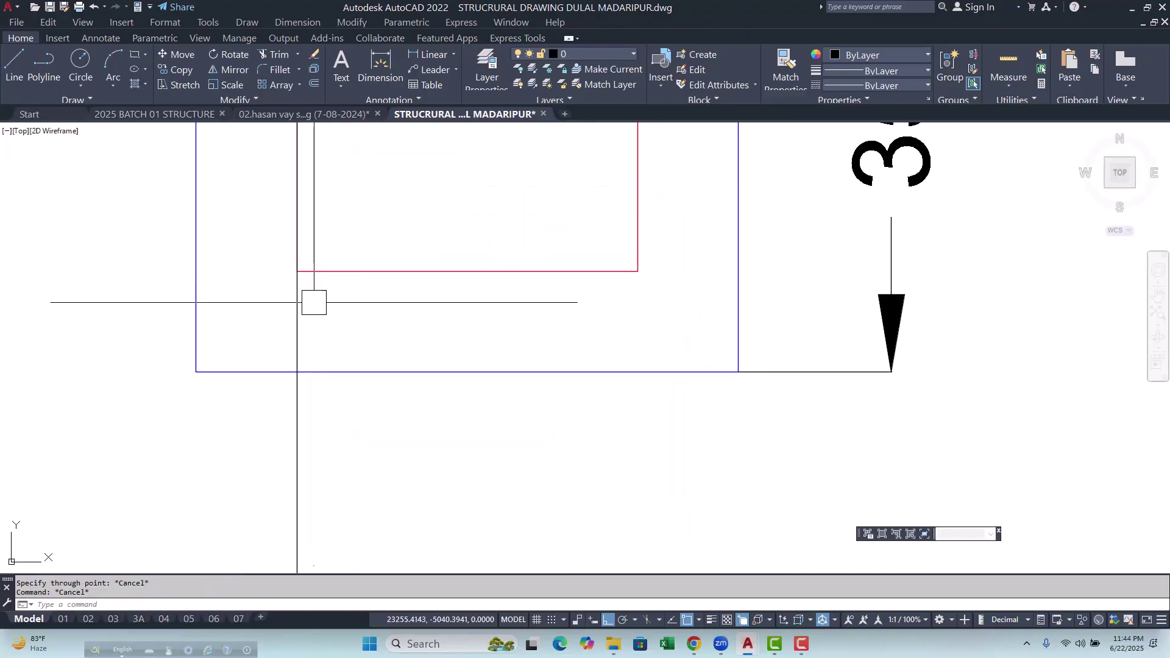
Offset the vertical construction line by 8 toward the inside of the inner square.
{"action": "type", "text": "o"}
{"action": "key", "text": "Return"}
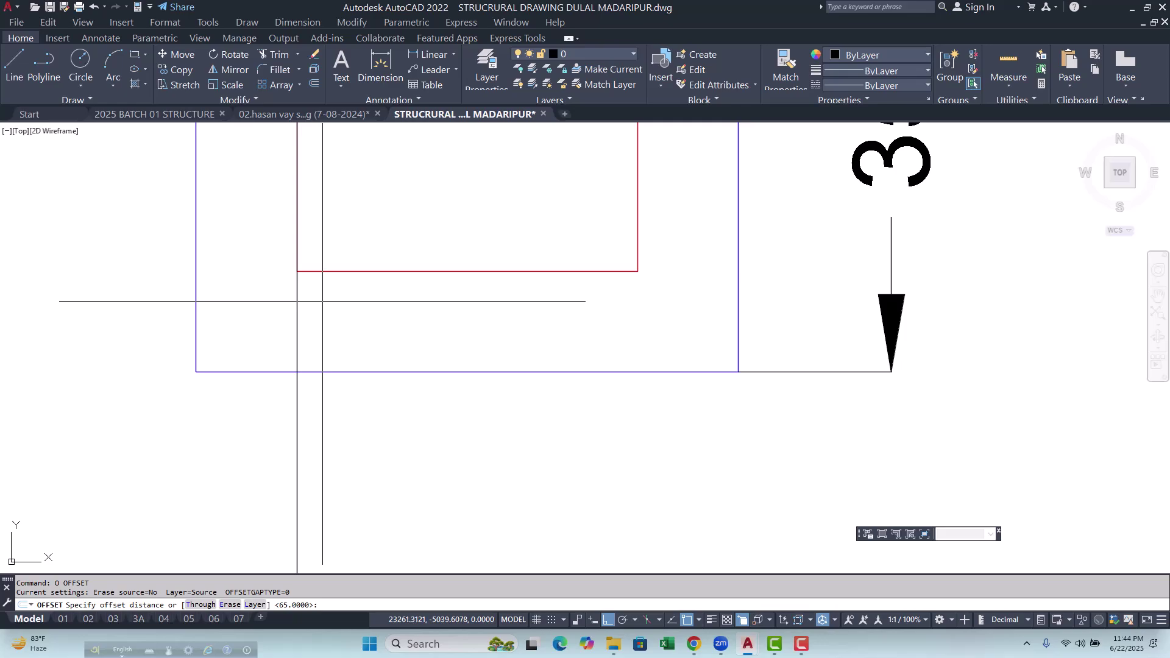
{"action": "type", "text": "8"}
{"action": "key", "text": "Return"}
{"action": "scroll", "coordinate": [436, 302], "scroll_direction": "down", "scroll_amount": 5}
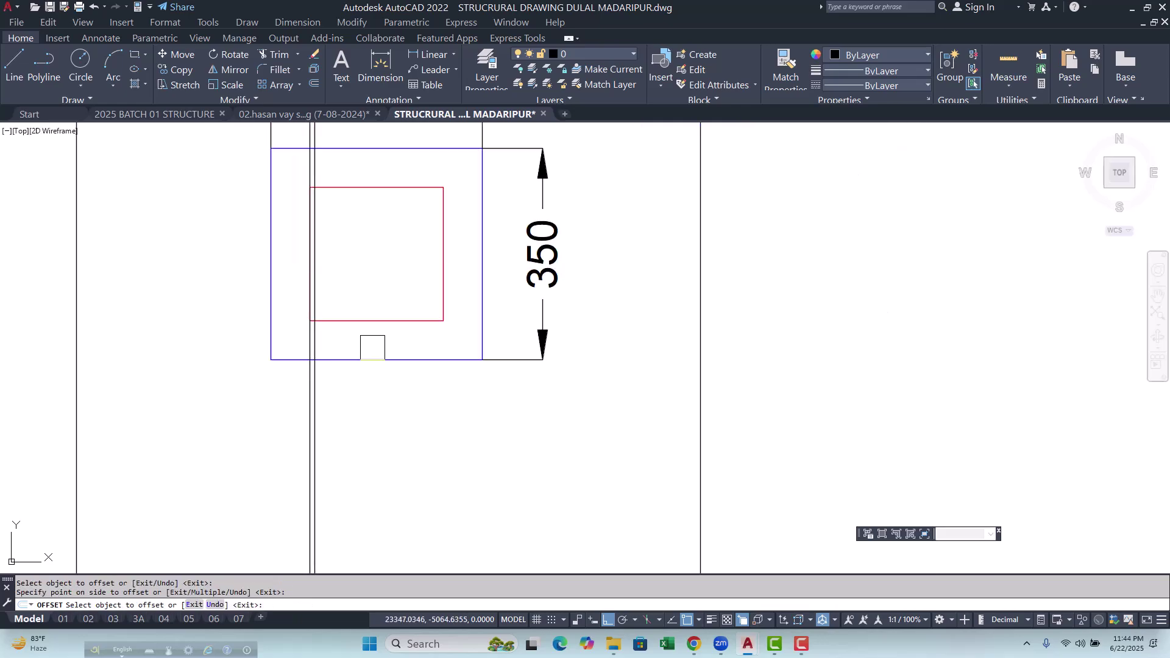
{"action": "key", "text": "Escape"}
Start a Donut with an inside diameter of 0 for a reinforcement bar near the inner square's upper-left corner.
{"action": "scroll", "coordinate": [268, 158], "scroll_direction": "up", "scroll_amount": 6}
{"action": "key", "text": "Escape"}
{"action": "middle_click_drag", "start_coordinate": [268, 157], "coordinate": [275, 232]}
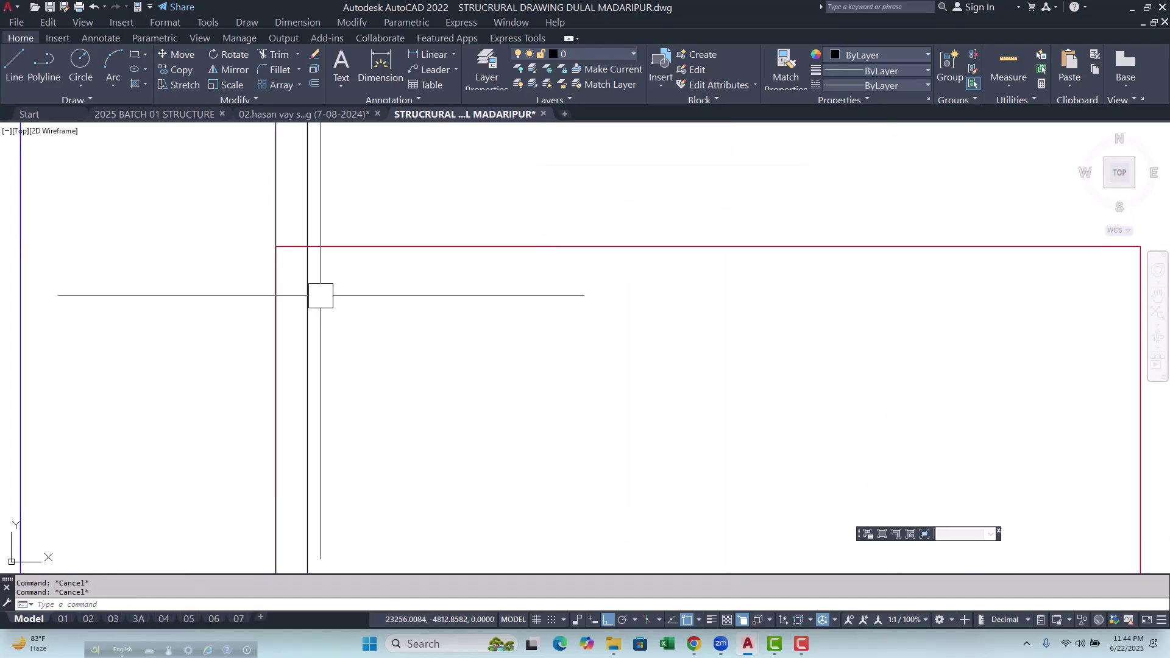
{"action": "type", "text": "DO"}
{"action": "key", "text": "Return"}
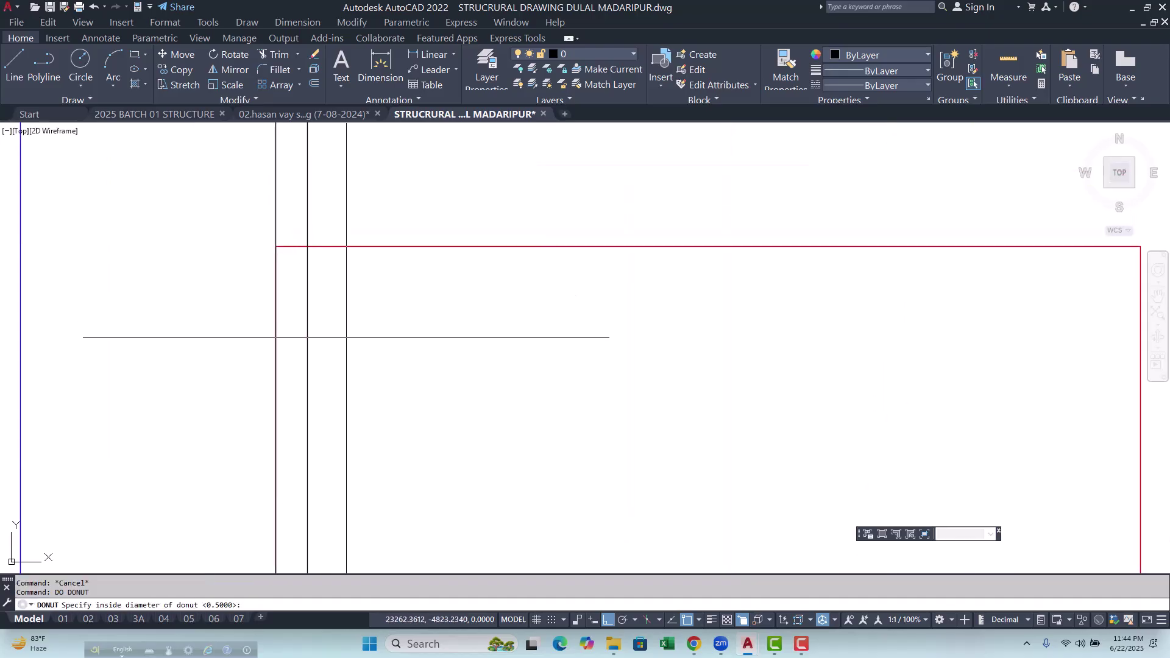
{"action": "key", "text": "Return"}
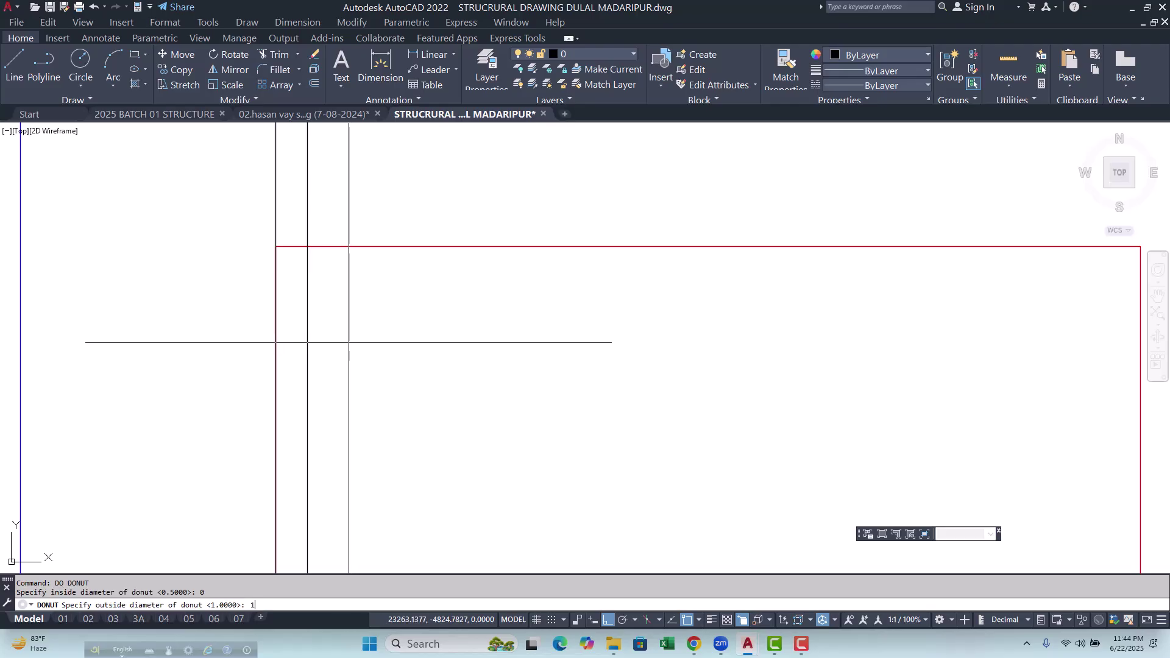
Place a solid donut with outside diameter 16 where the inner vertical construction line meets the stirrup's top edge.
{"action": "key", "text": "Return"}
{"action": "scroll", "coordinate": [335, 246], "scroll_direction": "up", "scroll_amount": 3}
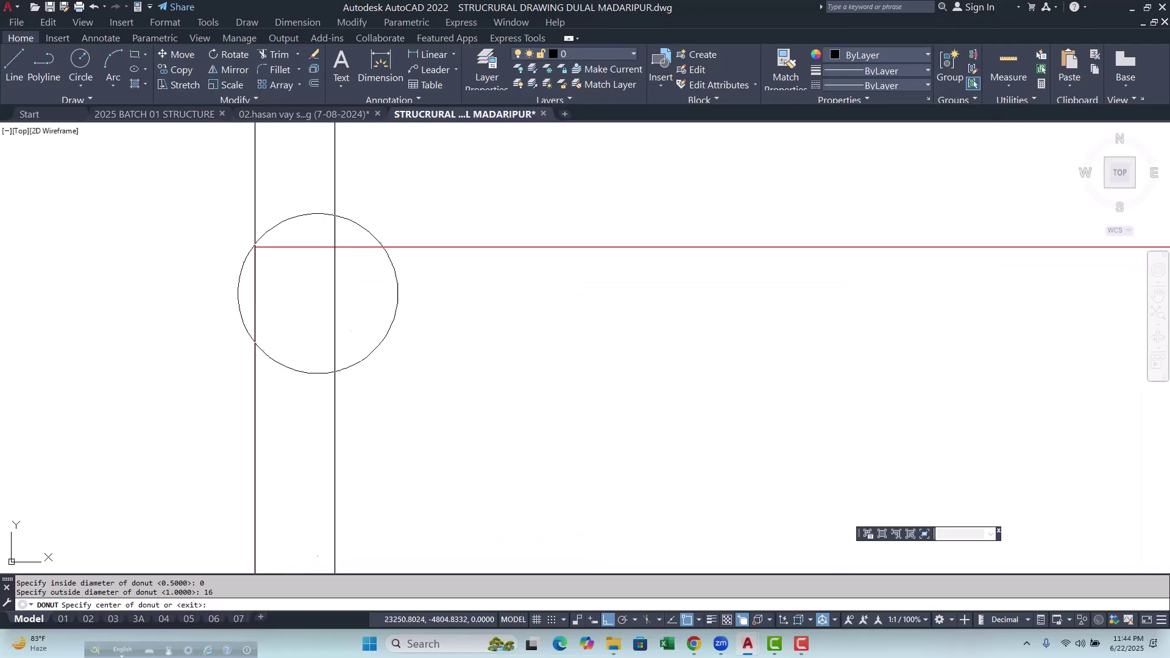
{"action": "left_click", "coordinate": [335, 247]}
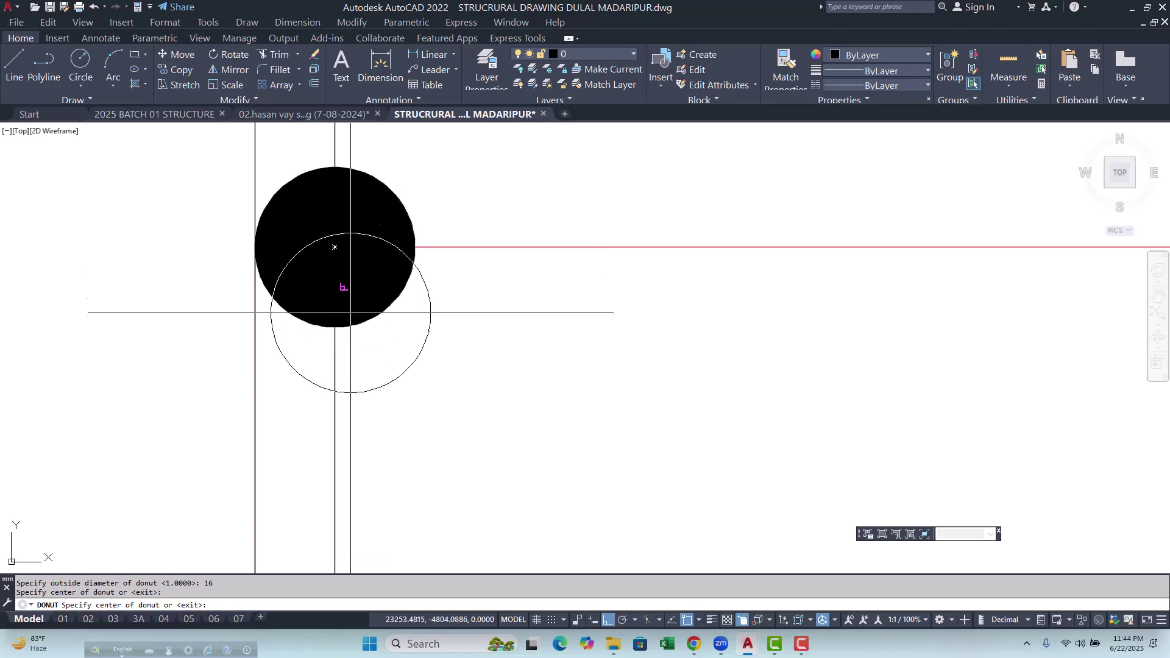
{"action": "scroll", "coordinate": [347, 302], "scroll_direction": "down", "scroll_amount": 5}
{"action": "key", "text": "Escape"}
{"action": "key", "text": "Escape"}
Assign the new corner donut to the ROD layer.
{"action": "left_click", "coordinate": [284, 271]}
{"action": "left_click", "coordinate": [378, 338]}
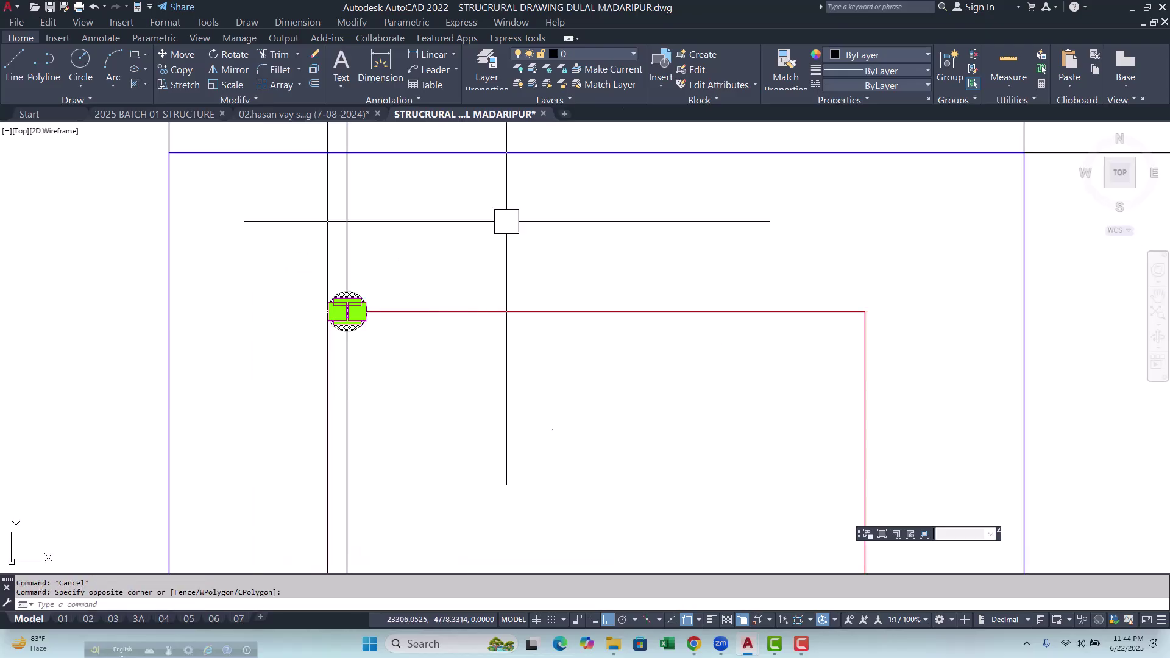
{"action": "left_click", "coordinate": [624, 53]}
{"action": "scroll", "coordinate": [617, 345], "scroll_direction": "down", "scroll_amount": 3}
{"action": "left_click", "coordinate": [572, 420]}
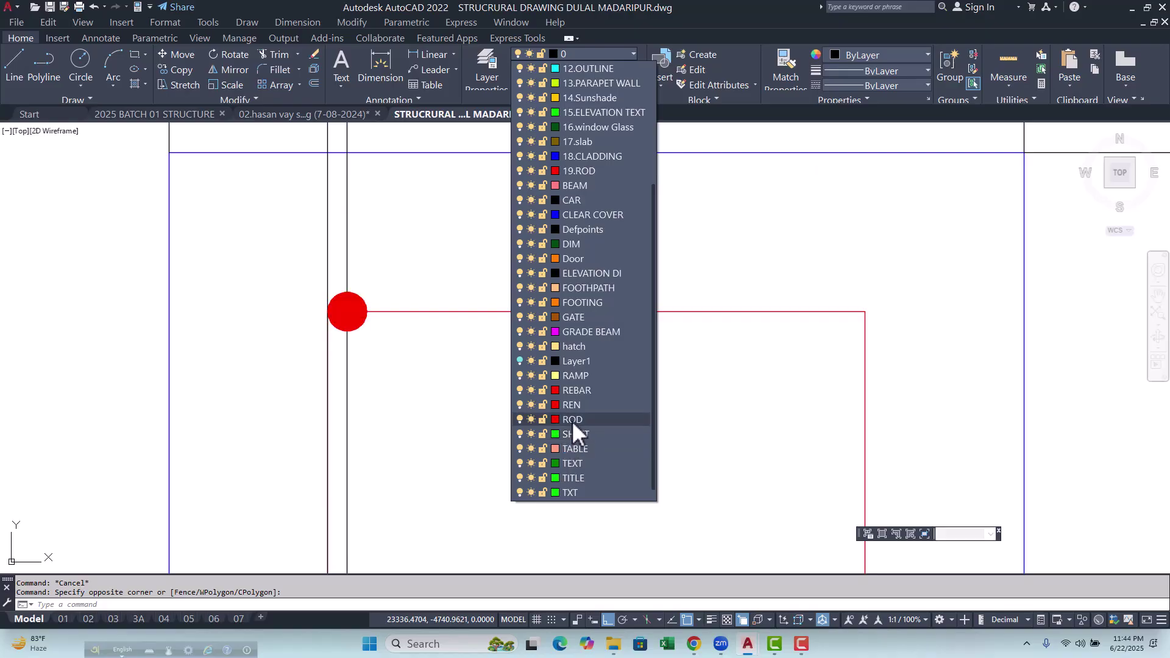
{"action": "left_click", "coordinate": [556, 361]}
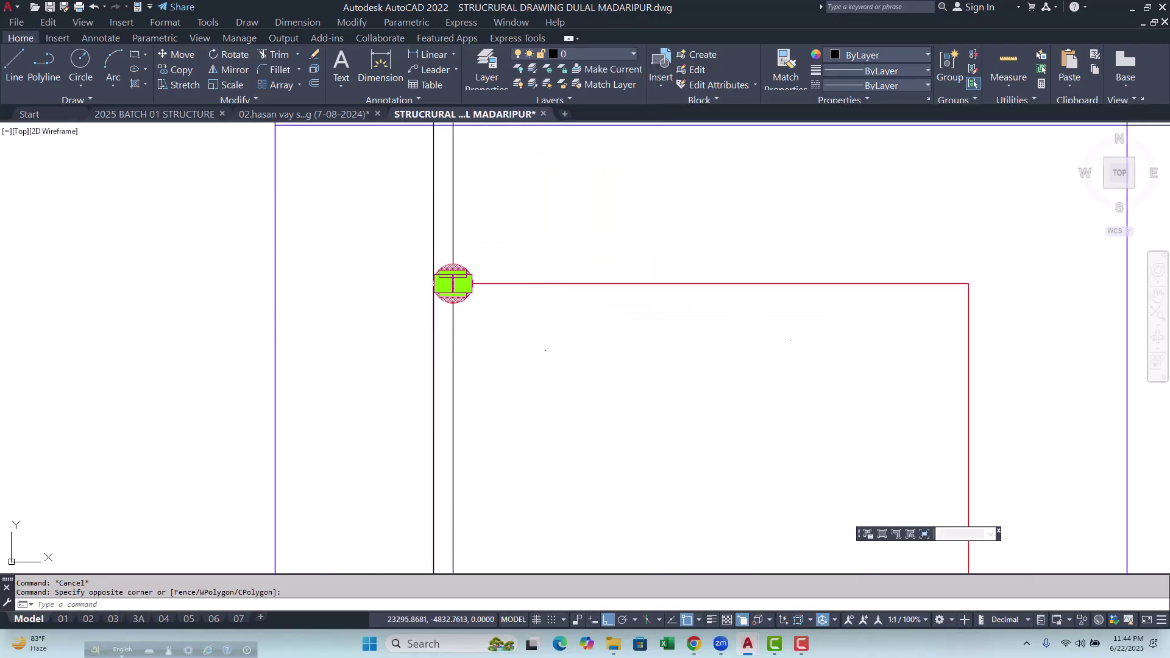
Move the corner bar donut straight down until it lies inside the stirrup, just below its top edge.
{"action": "scroll", "coordinate": [487, 304], "scroll_direction": "up", "scroll_amount": 4}
{"action": "left_click", "coordinate": [499, 346]}
{"action": "type", "text": "m"}
{"action": "key", "text": "Return"}
{"action": "left_click", "coordinate": [510, 277]}
{"action": "left_click", "coordinate": [520, 329]}
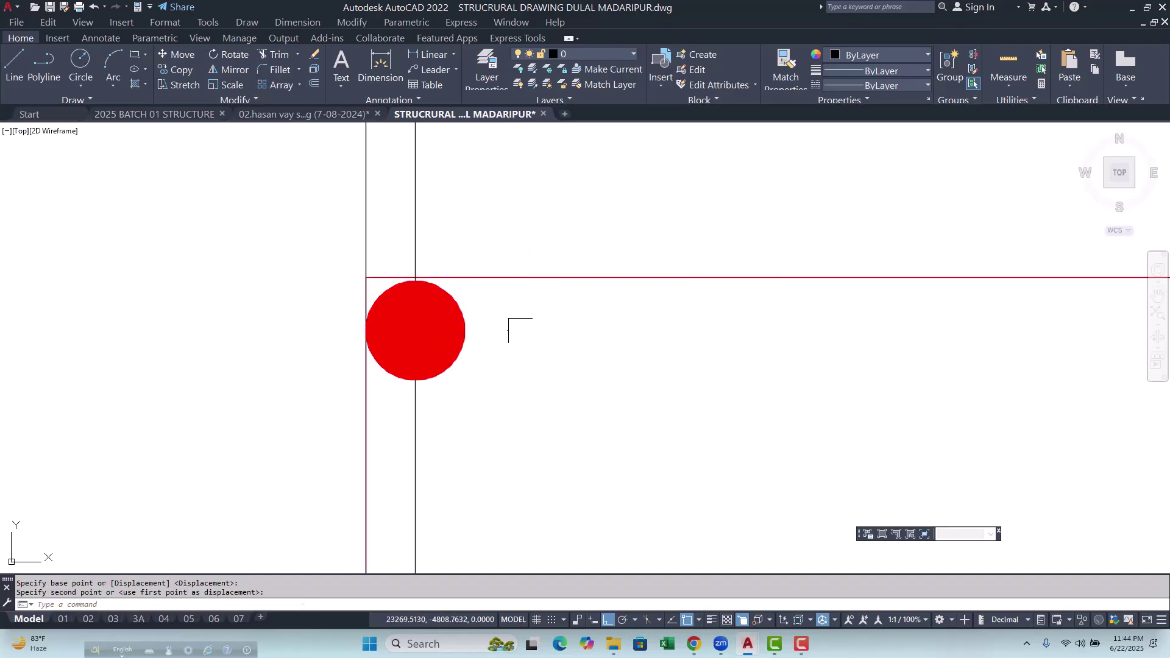
Move the corner bar slightly upward so that it touches the stirrup's top edge.
{"action": "scroll", "coordinate": [359, 246], "scroll_direction": "up", "scroll_amount": 2}
{"action": "left_click", "coordinate": [323, 230]}
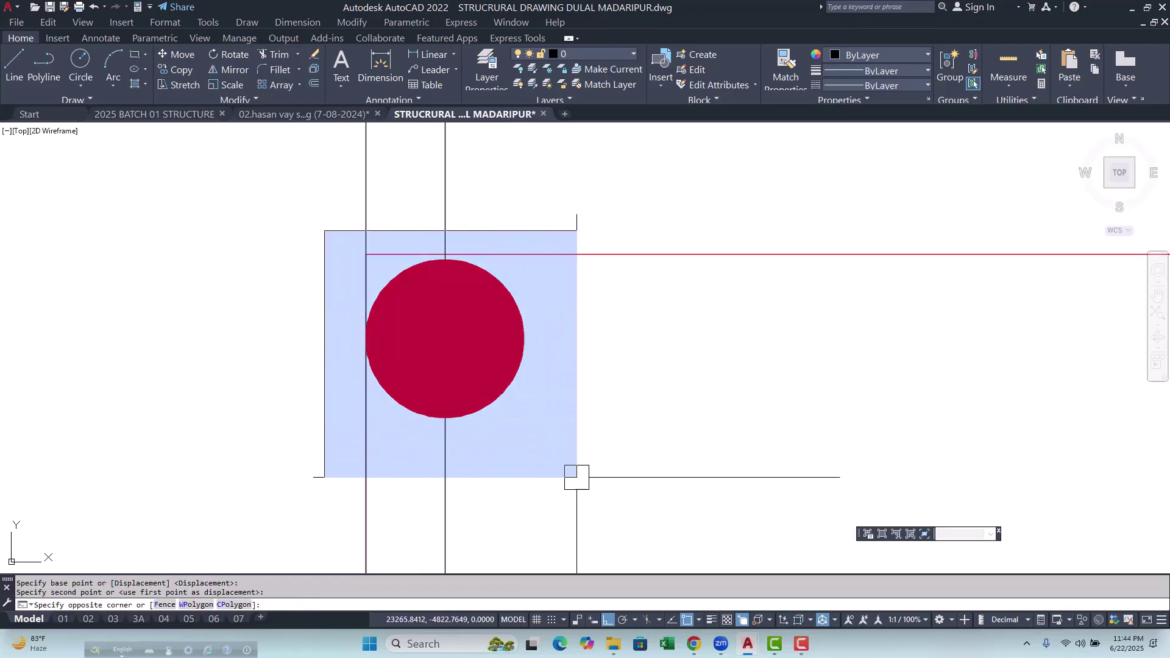
{"action": "left_click", "coordinate": [596, 460]}
{"action": "scroll", "coordinate": [542, 244], "scroll_direction": "up", "scroll_amount": 4}
{"action": "type", "text": "m"}
{"action": "key", "text": "Return"}
{"action": "left_click", "coordinate": [552, 402]}
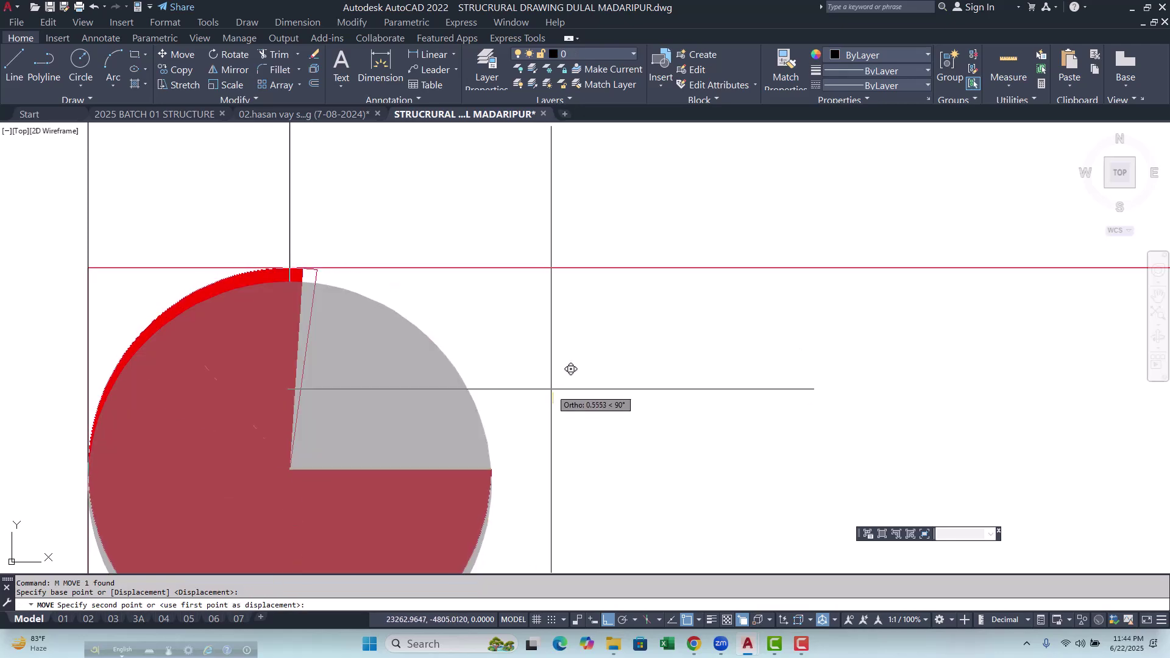
{"action": "key", "text": "Escape"}
{"action": "key", "text": "Escape"}
{"action": "scroll", "coordinate": [418, 282], "scroll_direction": "down", "scroll_amount": 10}
Mirror the upper-left corner bar about the stirrup's vertical centreline, keeping the original.
{"action": "left_click", "coordinate": [321, 241]}
{"action": "left_click", "coordinate": [454, 352]}
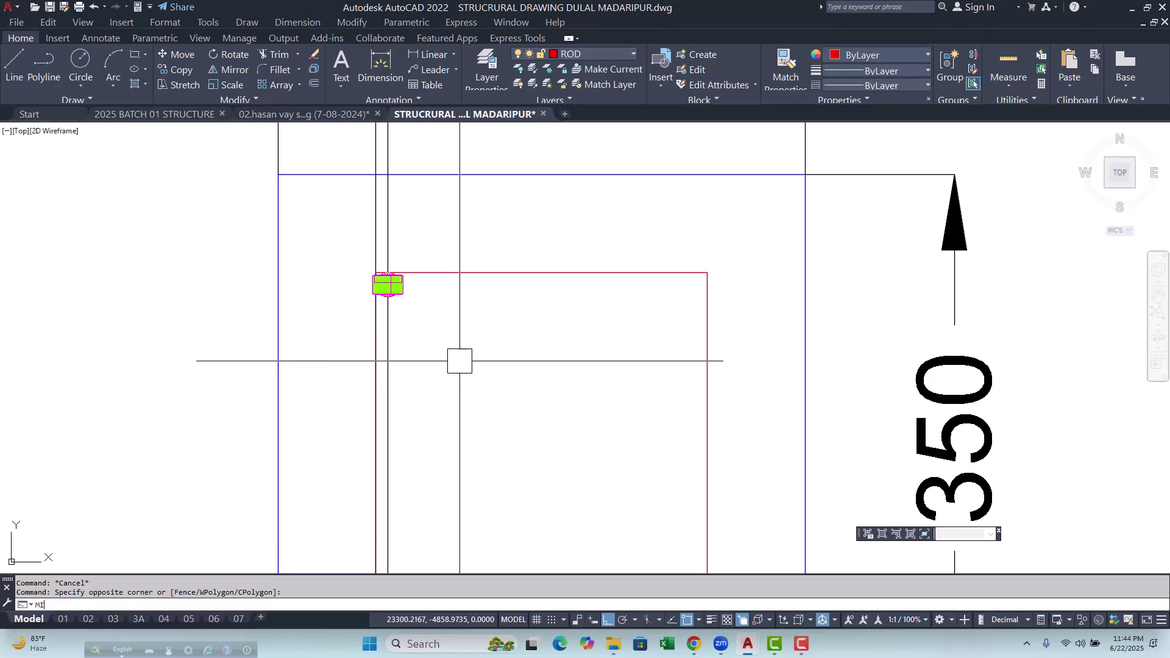
{"action": "type", "text": "mi"}
{"action": "key", "text": "Return"}
{"action": "scroll", "coordinate": [459, 360], "scroll_direction": "down", "scroll_amount": 2}
{"action": "left_click", "coordinate": [501, 303]}
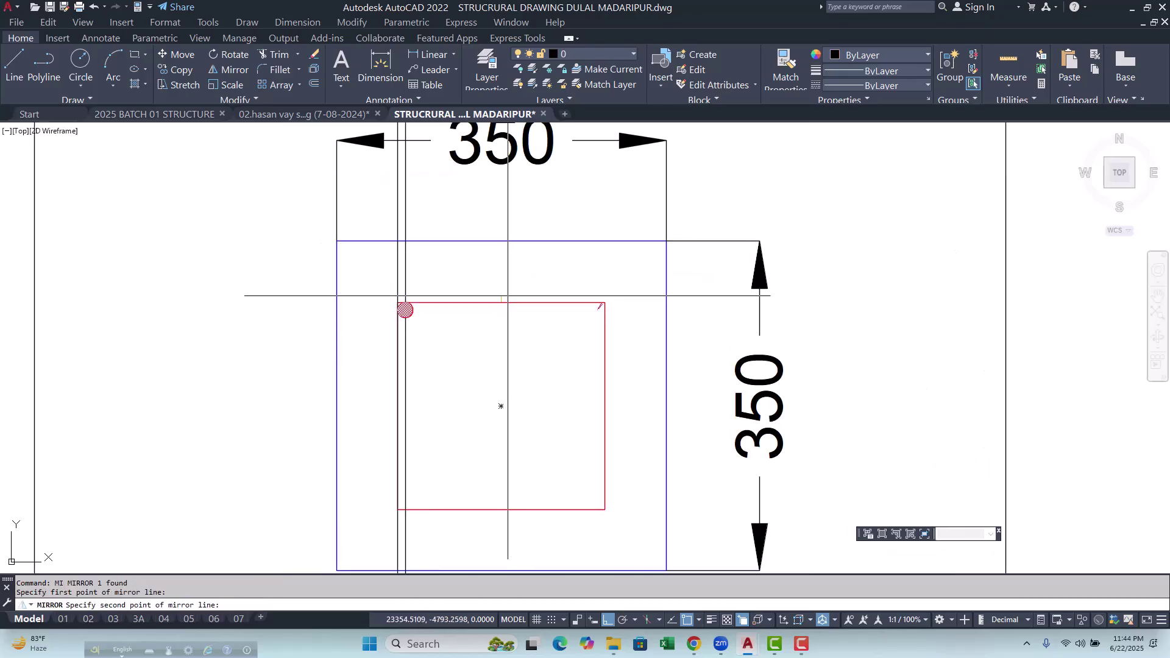
{"action": "left_click", "coordinate": [515, 219]}
{"action": "key", "text": "Return"}
Mirror both upper corner bars about the stirrup's horizontal centreline to the lower corners, keeping the originals.
{"action": "scroll", "coordinate": [402, 257], "scroll_direction": "down", "scroll_amount": 2}
{"action": "scroll", "coordinate": [403, 257], "scroll_direction": "up", "scroll_amount": 4}
{"action": "left_click", "coordinate": [371, 230]}
{"action": "left_click", "coordinate": [622, 334]}
{"action": "type", "text": "mi"}
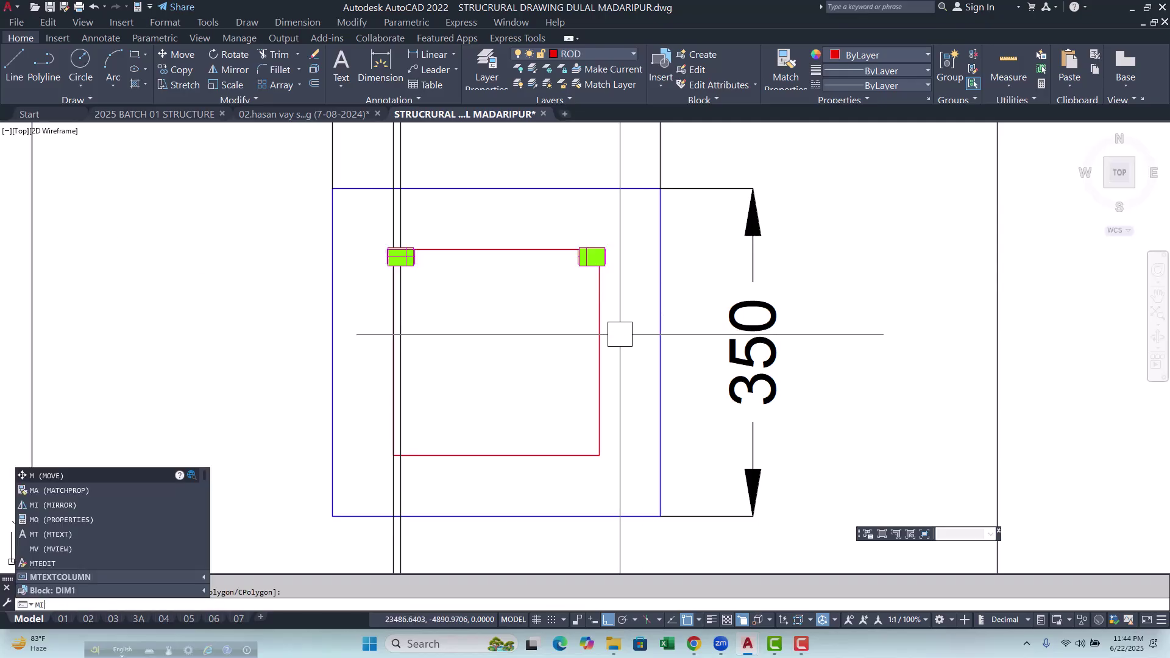
{"action": "key", "text": "Return"}
{"action": "scroll", "coordinate": [426, 311], "scroll_direction": "down", "scroll_amount": 2}
{"action": "left_click", "coordinate": [528, 340]}
{"action": "left_click", "coordinate": [679, 374]}
{"action": "key", "text": "Return"}
{"action": "middle_click_drag", "start_coordinate": [501, 375], "coordinate": [472, 337]}
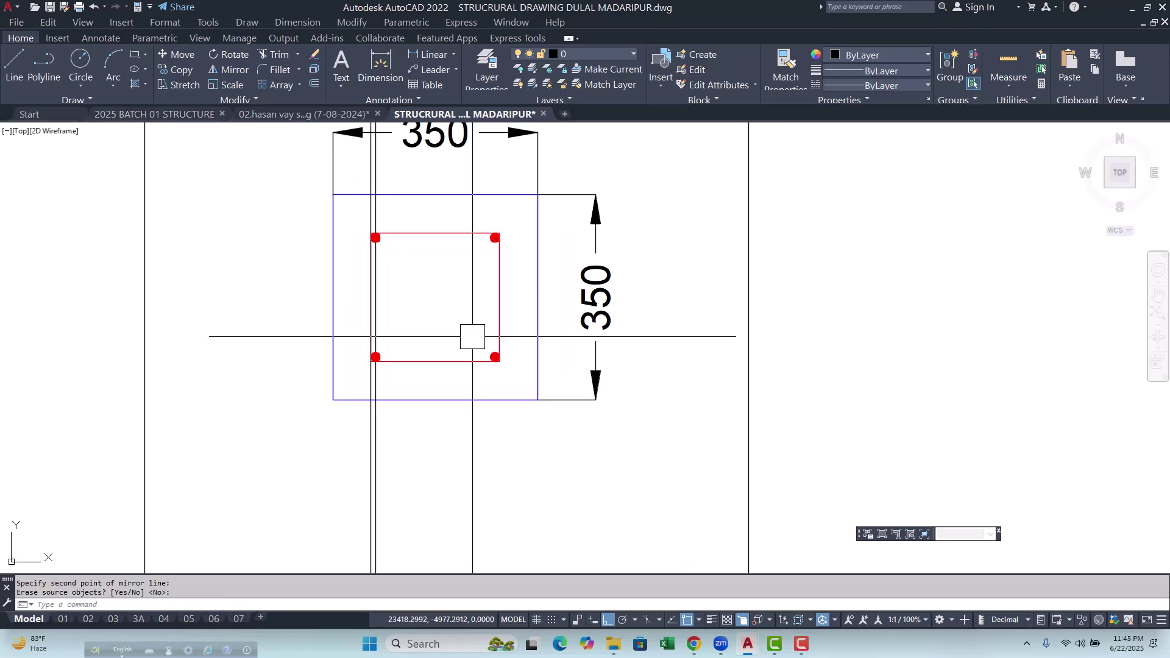
{"action": "key", "text": "Escape"}
{"action": "key", "text": "Escape"}
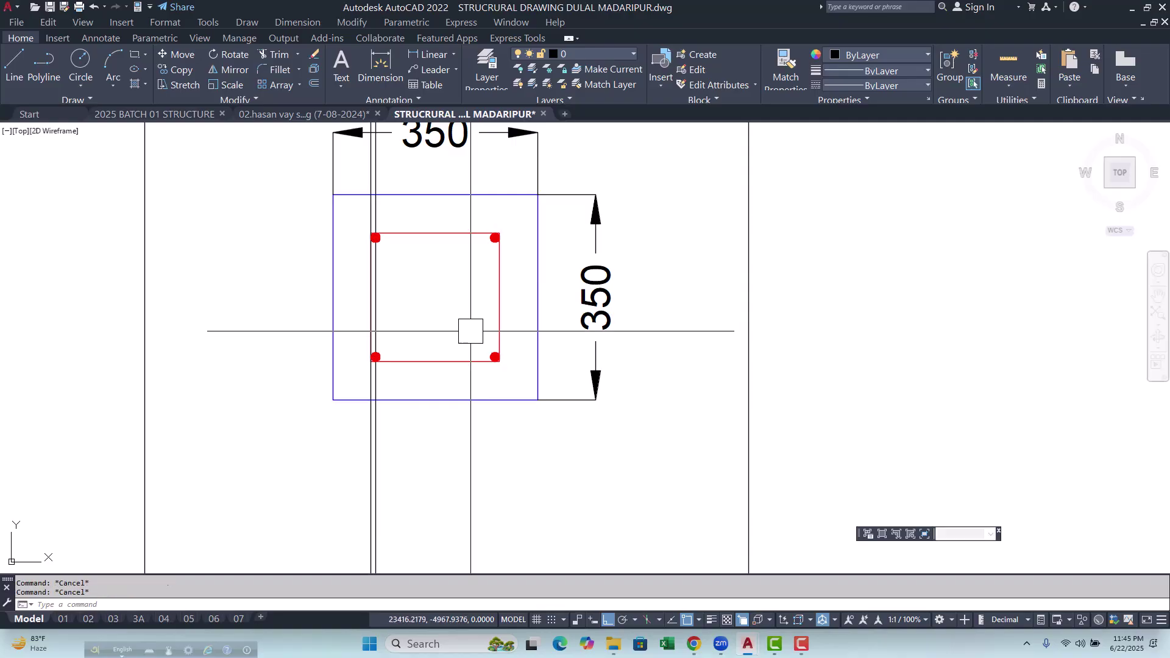
Erase the two vertical construction lines running along the stirrup's left side.
{"action": "middle_click_drag", "start_coordinate": [467, 327], "coordinate": [462, 334]}
{"action": "scroll", "coordinate": [443, 332], "scroll_direction": "up", "scroll_amount": 2}
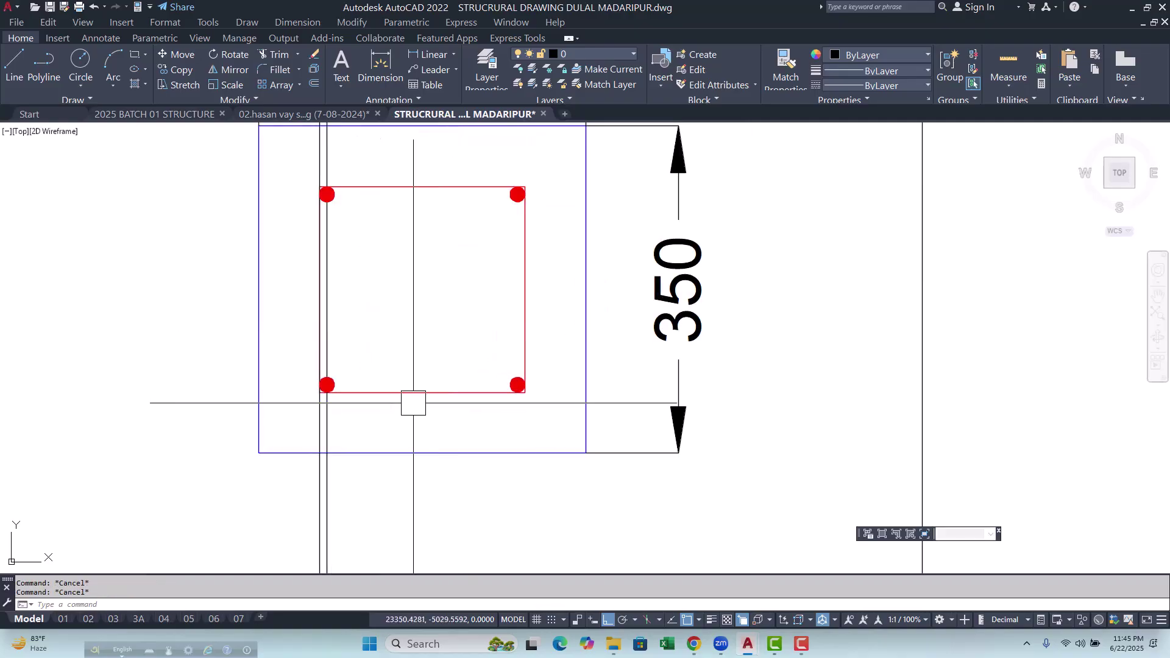
{"action": "scroll", "coordinate": [331, 416], "scroll_direction": "up", "scroll_amount": 2}
{"action": "scroll", "coordinate": [338, 380], "scroll_direction": "down", "scroll_amount": 2}
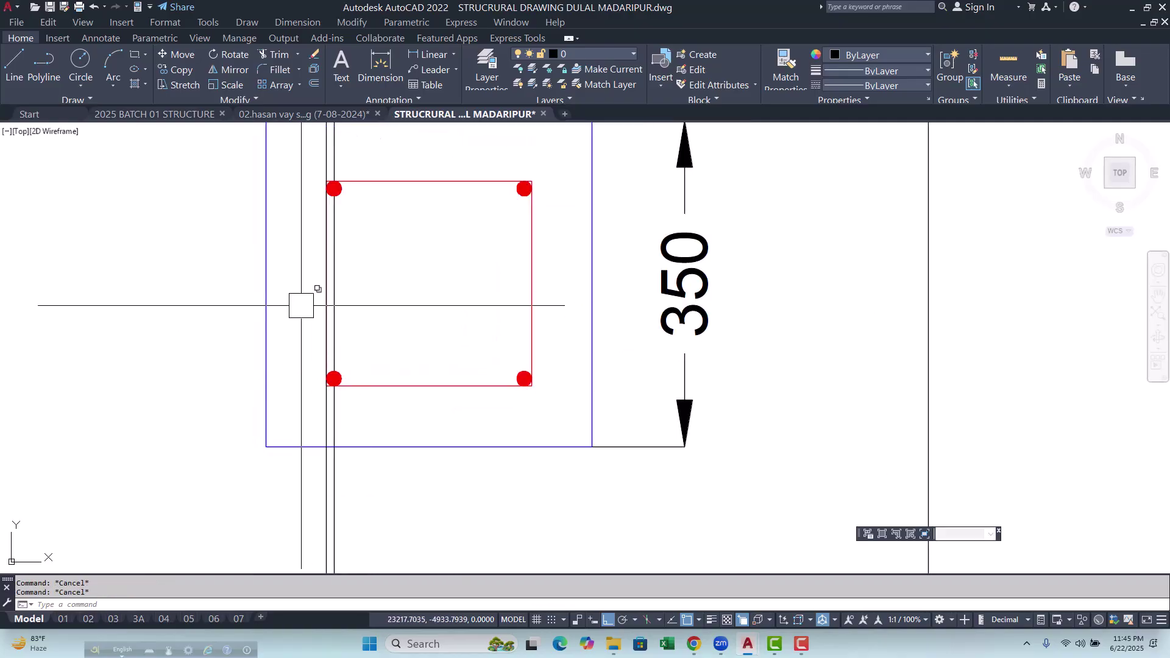
{"action": "left_click", "coordinate": [350, 414]}
{"action": "left_click", "coordinate": [320, 402]}
{"action": "type", "text": "e"}
{"action": "key", "text": "Return"}
{"action": "key", "text": "Escape"}
Draw a horizontal construction line through the centre of the column section.
{"action": "type", "text": "xl"}
{"action": "key", "text": "Return"}
{"action": "type", "text": "h"}
{"action": "key", "text": "Return"}
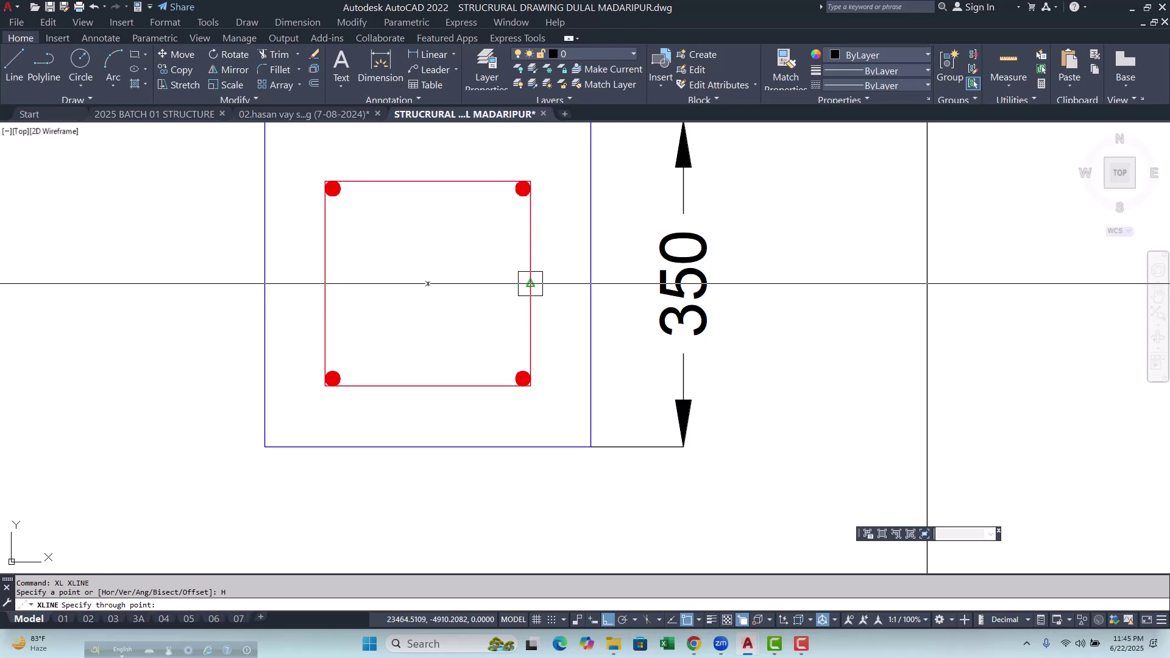
{"action": "left_click", "coordinate": [428, 283]}
{"action": "key", "text": "Escape"}
{"action": "key", "text": "Escape"}
{"action": "middle_click_drag", "start_coordinate": [413, 308], "coordinate": [400, 319]}
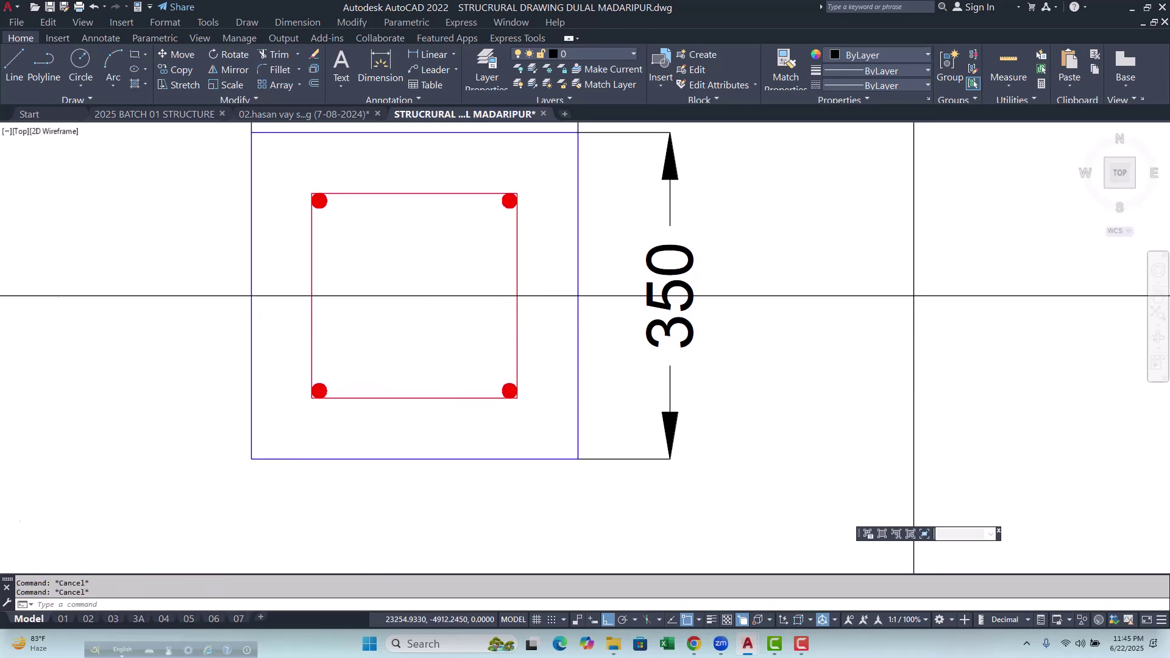
Draw a vertical construction line along the stirrup's left edge.
{"action": "scroll", "coordinate": [323, 296], "scroll_direction": "up", "scroll_amount": 2}
{"action": "type", "text": "xl"}
{"action": "key", "text": "Return"}
{"action": "type", "text": "v"}
{"action": "key", "text": "Return"}
{"action": "left_click", "coordinate": [307, 327]}
{"action": "key", "text": "Escape"}
{"action": "key", "text": "Escape"}
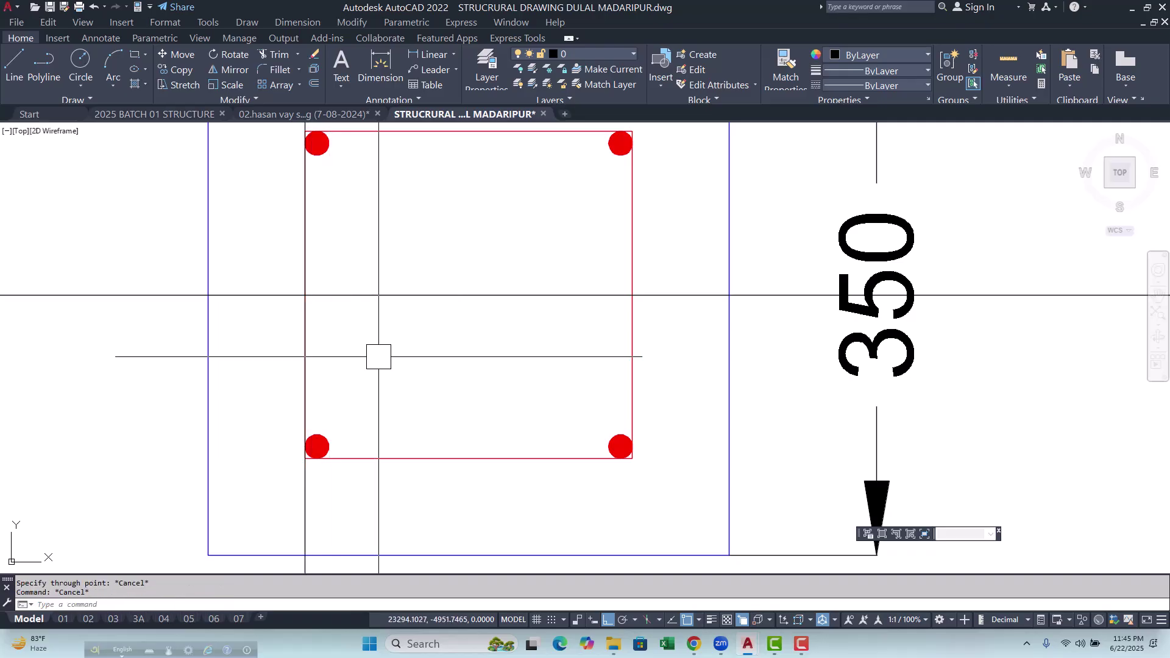
Offset the vertical construction line 10 toward the inside of the stirrup.
{"action": "type", "text": "o"}
{"action": "key", "text": "Return"}
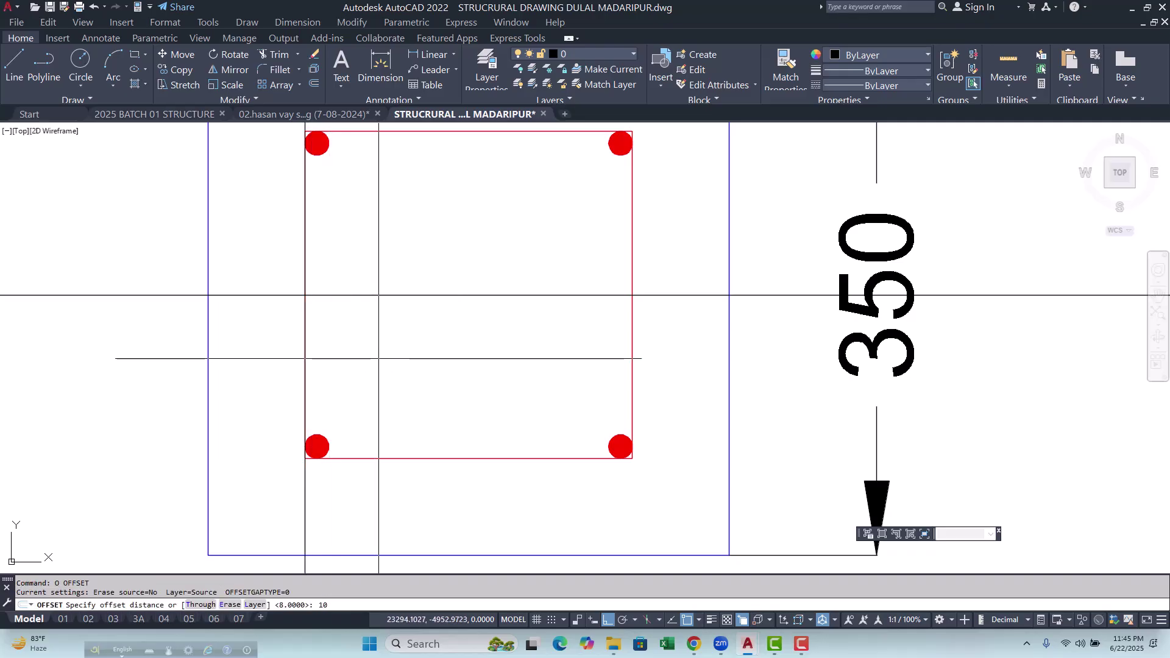
{"action": "type", "text": "10"}
{"action": "key", "text": "Return"}
{"action": "right_click", "coordinate": [327, 374]}
{"action": "scroll", "coordinate": [329, 334], "scroll_direction": "up", "scroll_amount": 3}
{"action": "key", "text": "Escape"}
{"action": "key", "text": "Escape"}
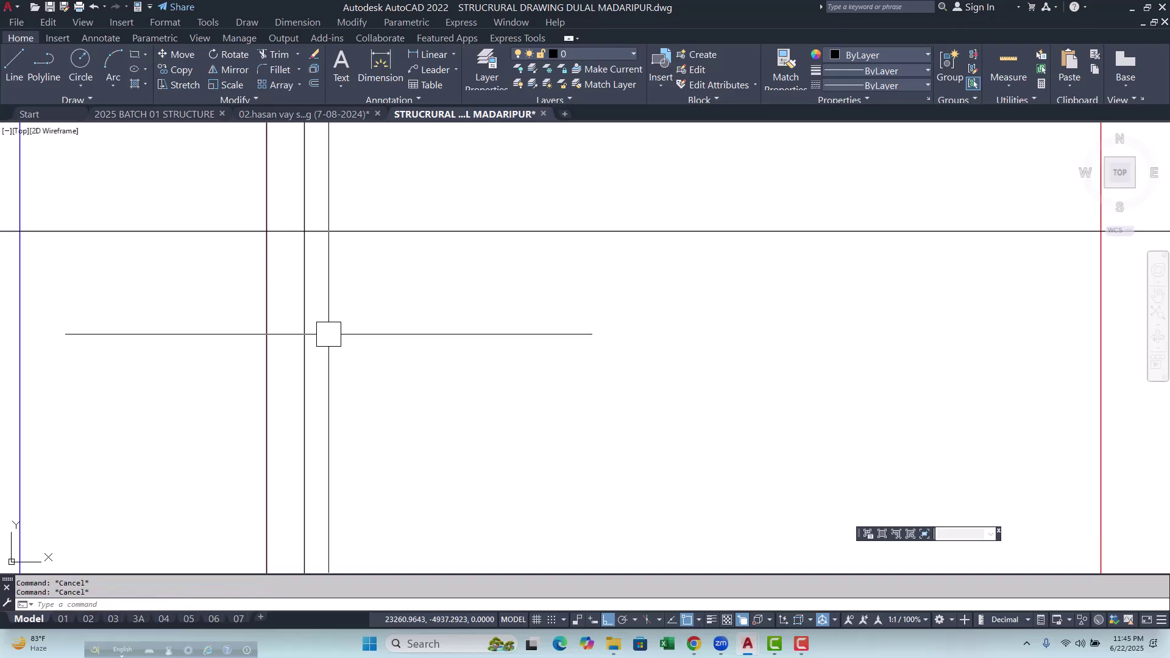
Place a solid donut with outside diameter 20 on the horizontal construction line, near the stirrup's left edge.
{"action": "type", "text": "DO"}
{"action": "key", "text": "Return"}
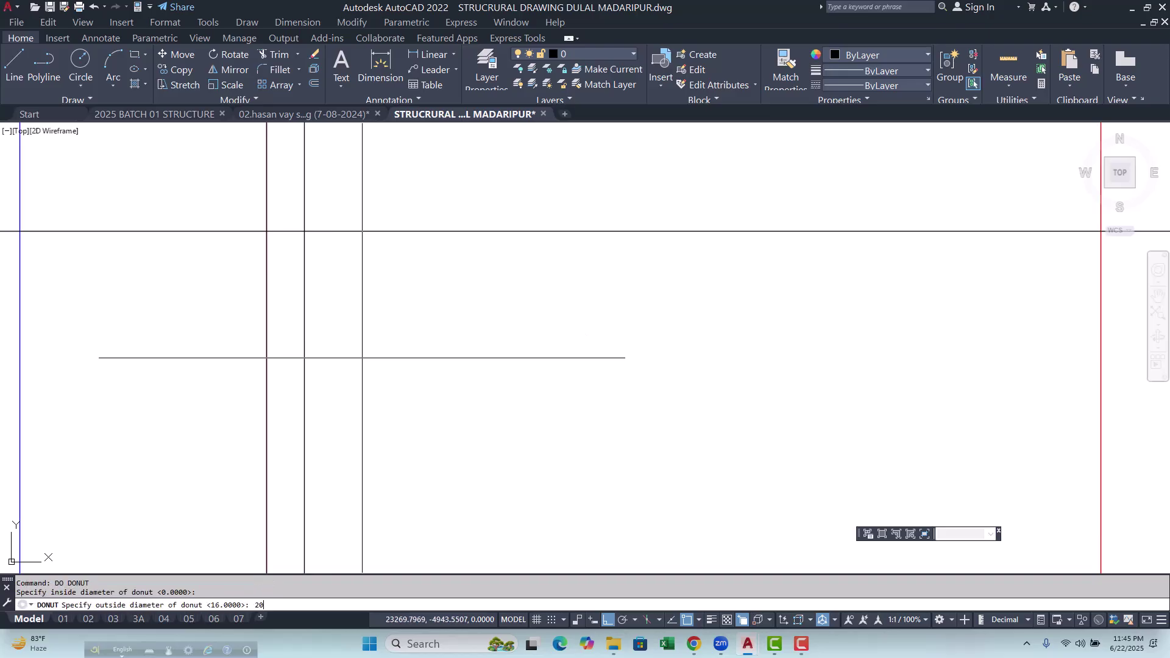
{"action": "type", "text": "20"}
{"action": "key", "text": "Return"}
{"action": "scroll", "coordinate": [362, 358], "scroll_direction": "down", "scroll_amount": 2}
{"action": "scroll", "coordinate": [324, 275], "scroll_direction": "up", "scroll_amount": 2}
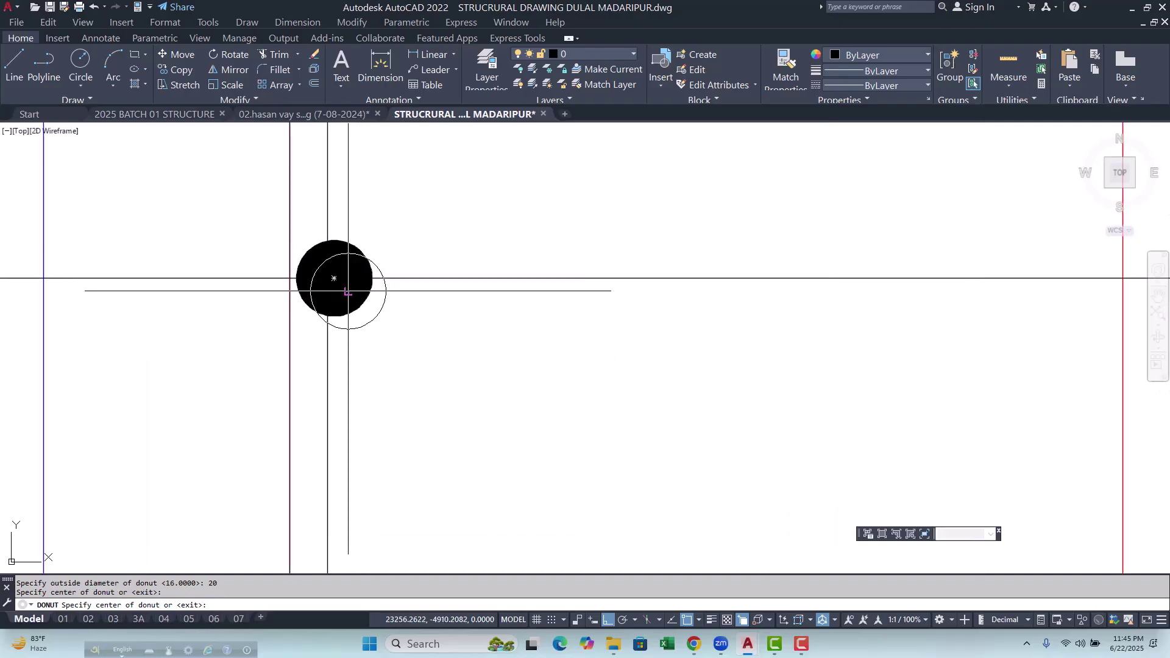
{"action": "left_click", "coordinate": [334, 278]}
{"action": "scroll", "coordinate": [293, 257], "scroll_direction": "up", "scroll_amount": 4}
{"action": "key", "text": "Escape"}
Move the 20-diameter donut by its centre onto the intersection of the offset vertical and horizontal construction lines.
{"action": "left_click", "coordinate": [233, 201]}
{"action": "left_click", "coordinate": [624, 462]}
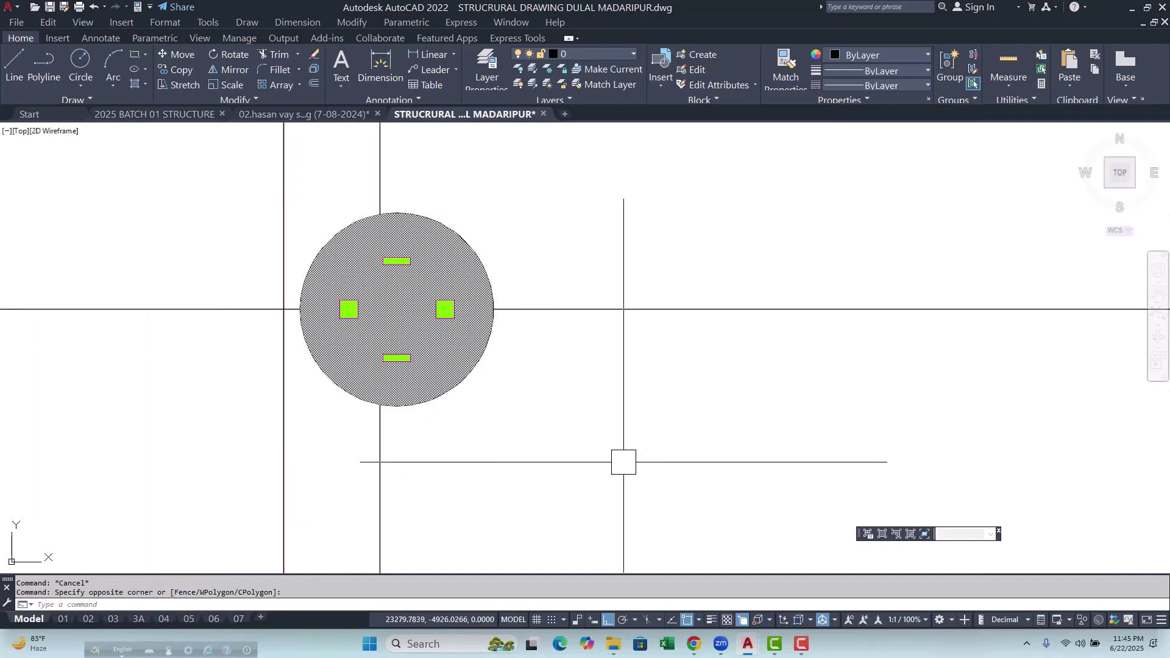
{"action": "type", "text": "m"}
{"action": "key", "text": "Return"}
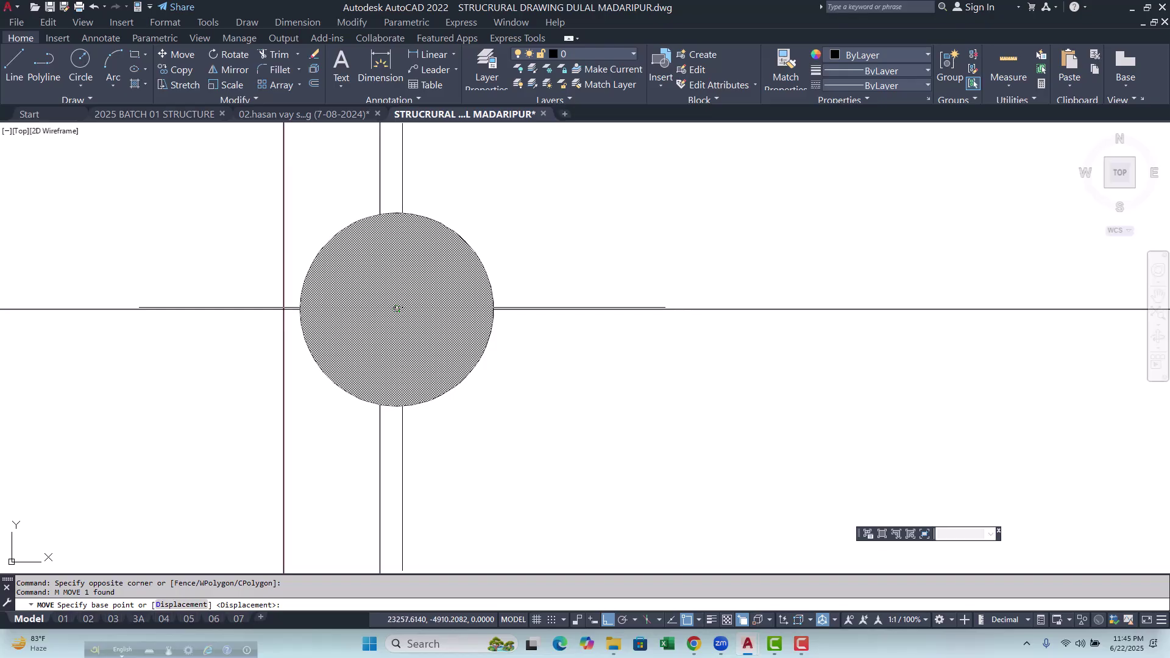
{"action": "left_click", "coordinate": [416, 289]}
{"action": "left_click", "coordinate": [381, 309]}
{"action": "scroll", "coordinate": [330, 364], "scroll_direction": "down", "scroll_amount": 8}
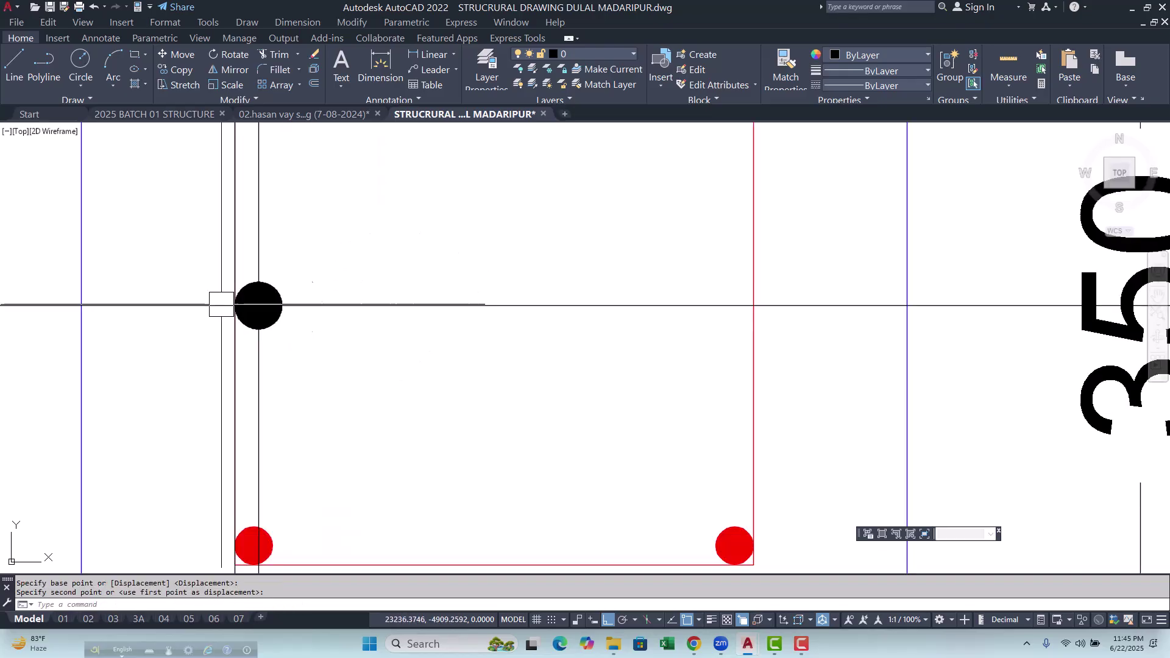
Assign the 20-diameter middle bar to the ROD layer.
{"action": "scroll", "coordinate": [195, 308], "scroll_direction": "up", "scroll_amount": 4}
{"action": "key", "text": "Escape"}
{"action": "left_click", "coordinate": [491, 423]}
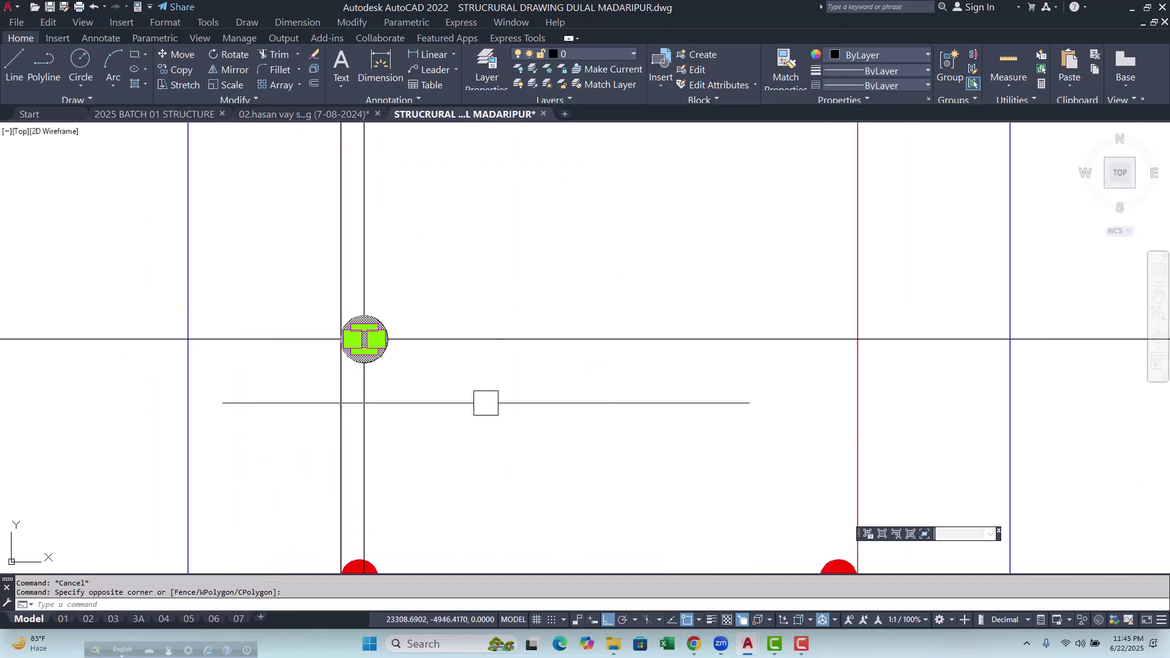
{"action": "left_click", "coordinate": [608, 55]}
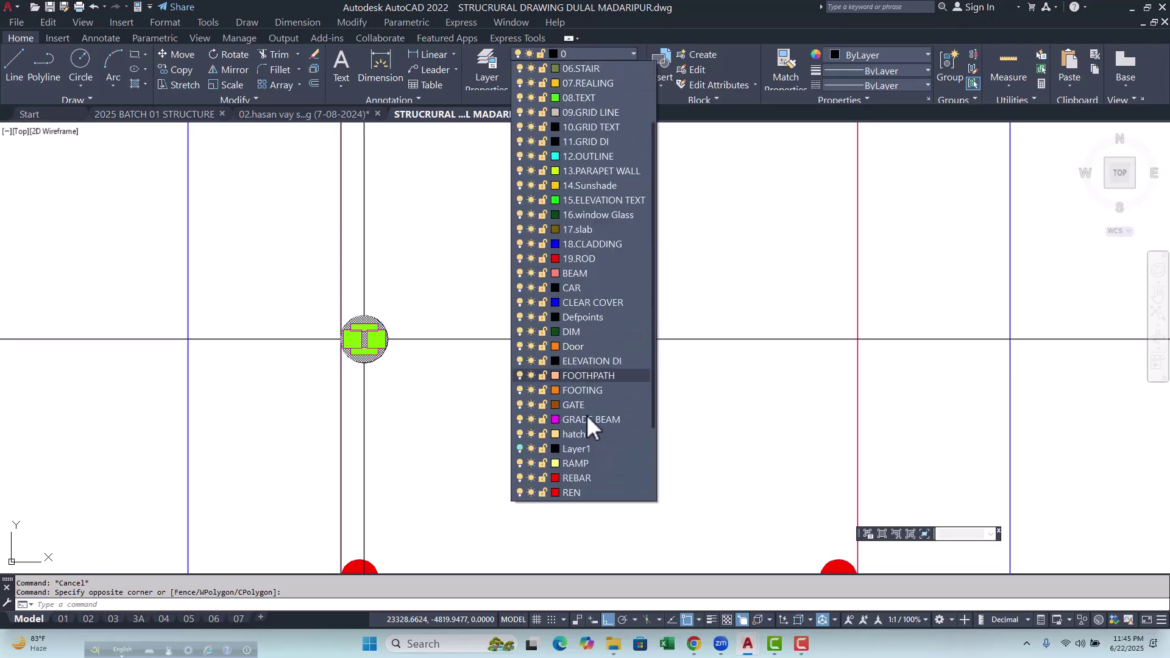
{"action": "left_click", "coordinate": [583, 405]}
{"action": "scroll", "coordinate": [384, 366], "scroll_direction": "down", "scroll_amount": 4}
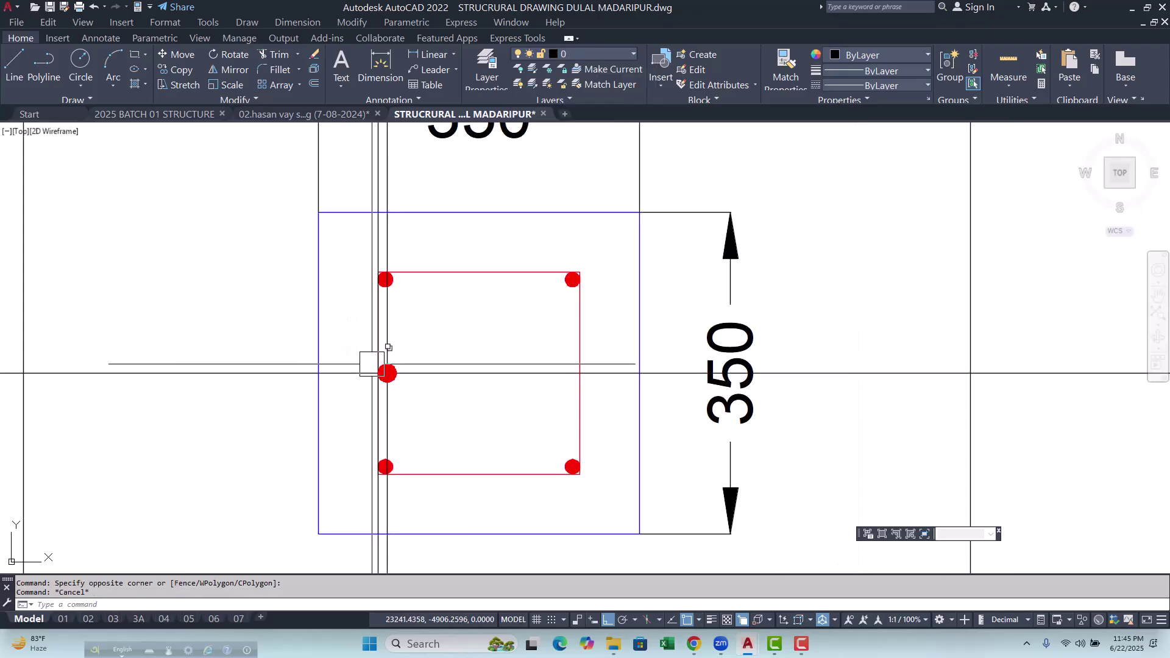
Mirror the left middle bar about the section's vertical centreline to the right side, keeping the original.
{"action": "scroll", "coordinate": [339, 345], "scroll_direction": "up", "scroll_amount": 4}
{"action": "left_click", "coordinate": [339, 345]}
{"action": "left_click", "coordinate": [508, 486]}
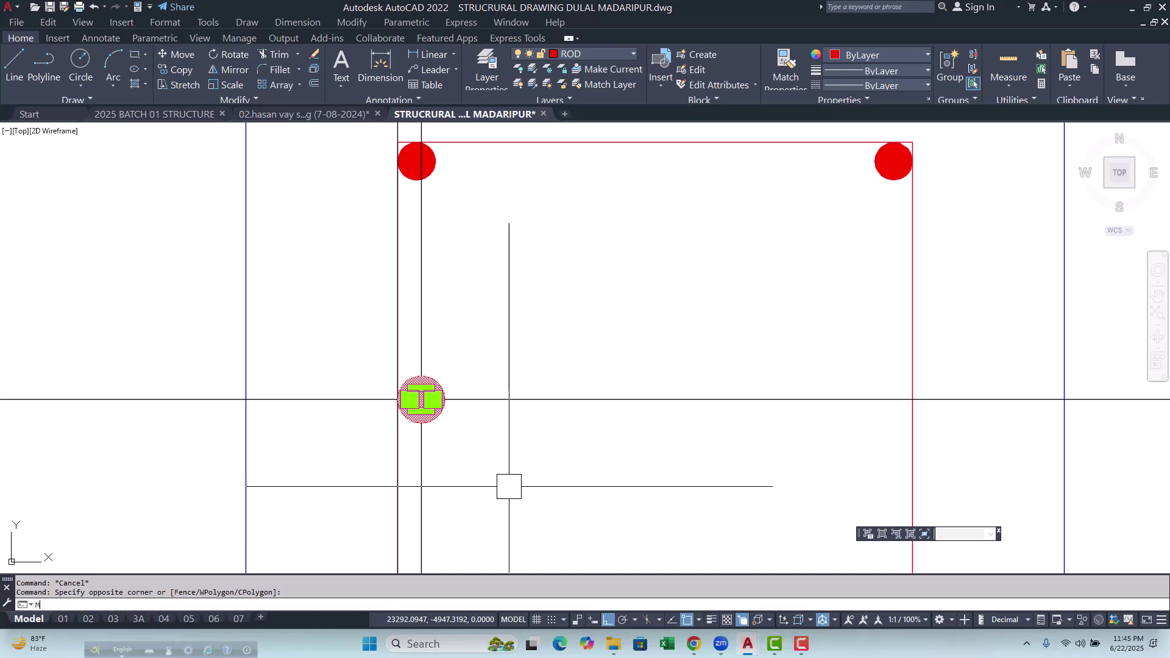
{"action": "type", "text": "MI"}
{"action": "key", "text": "Return"}
{"action": "scroll", "coordinate": [400, 489], "scroll_direction": "down", "scroll_amount": 4}
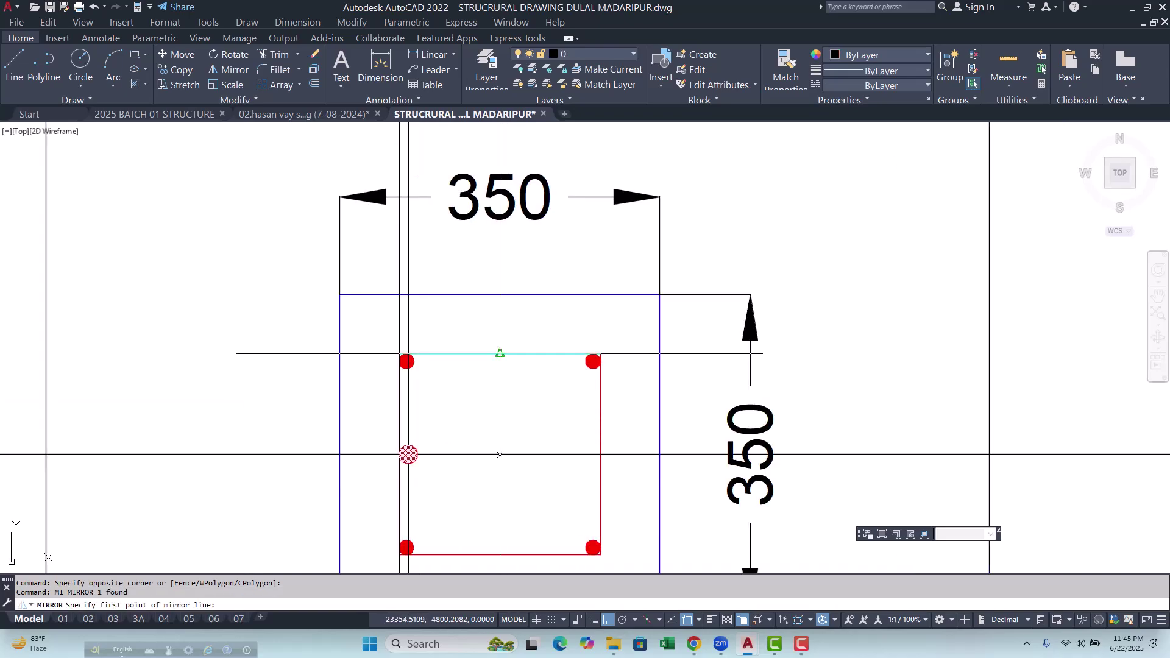
{"action": "left_click", "coordinate": [499, 309]}
{"action": "left_click", "coordinate": [500, 269]}
{"action": "scroll", "coordinate": [469, 292], "scroll_direction": "down", "scroll_amount": 4}
{"action": "key", "text": "Return"}
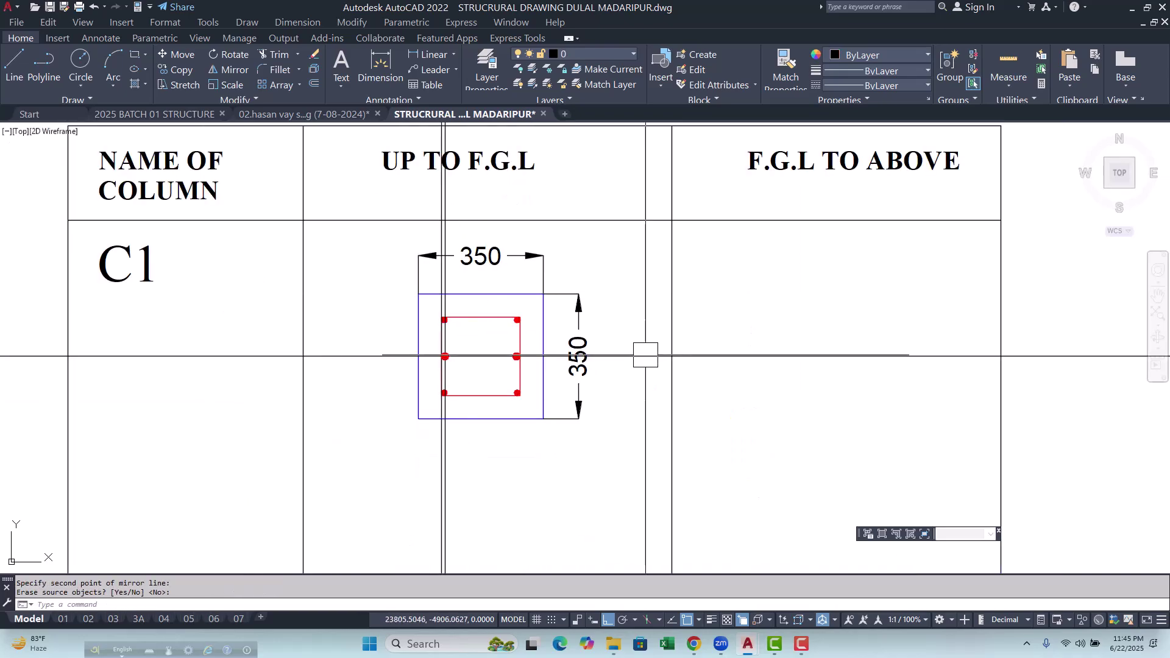
Erase the horizontal construction line through the centre of the column section.
{"action": "key", "text": "Return"}
{"action": "type", "text": "E"}
{"action": "key", "text": "Return"}
{"action": "key", "text": "Escape"}
{"action": "scroll", "coordinate": [458, 387], "scroll_direction": "up", "scroll_amount": 2}
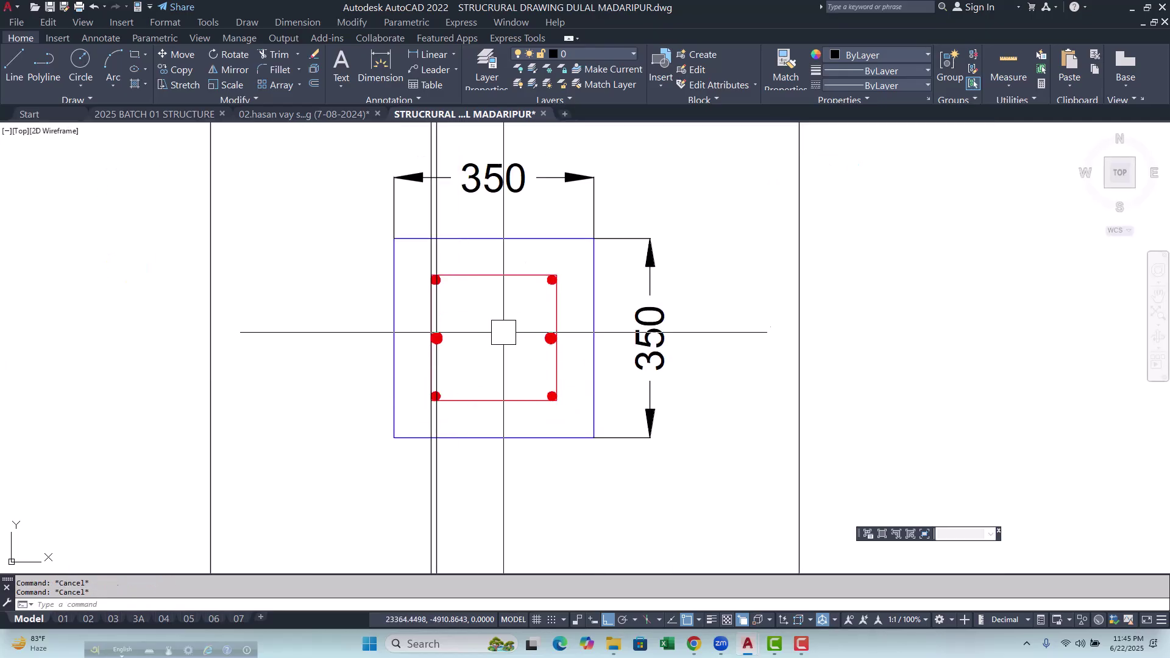
Draw a horizontal construction line along the stirrup's top edge.
{"action": "middle_click_drag", "start_coordinate": [504, 322], "coordinate": [475, 355]}
{"action": "key", "text": "Escape"}
{"action": "type", "text": "xl"}
{"action": "key", "text": "Return"}
{"action": "type", "text": "h"}
{"action": "key", "text": "Return"}
{"action": "scroll", "coordinate": [525, 313], "scroll_direction": "up", "scroll_amount": 6}
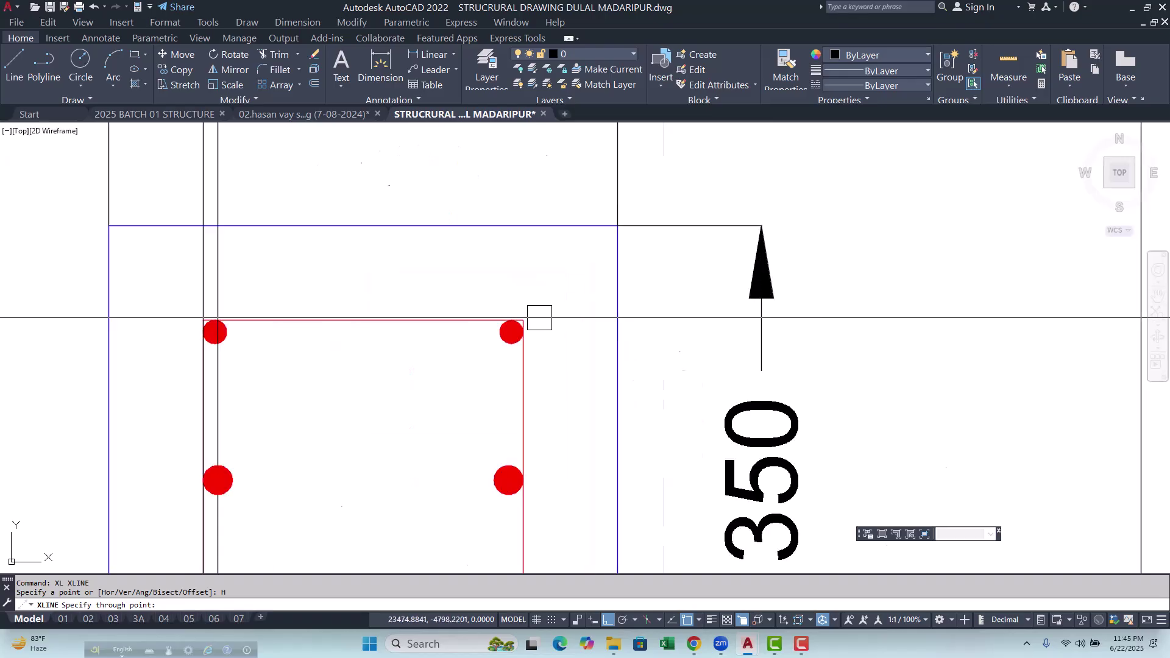
{"action": "key", "text": "Escape"}
{"action": "key", "text": "Escape"}
{"action": "scroll", "coordinate": [542, 374], "scroll_direction": "down", "scroll_amount": 4}
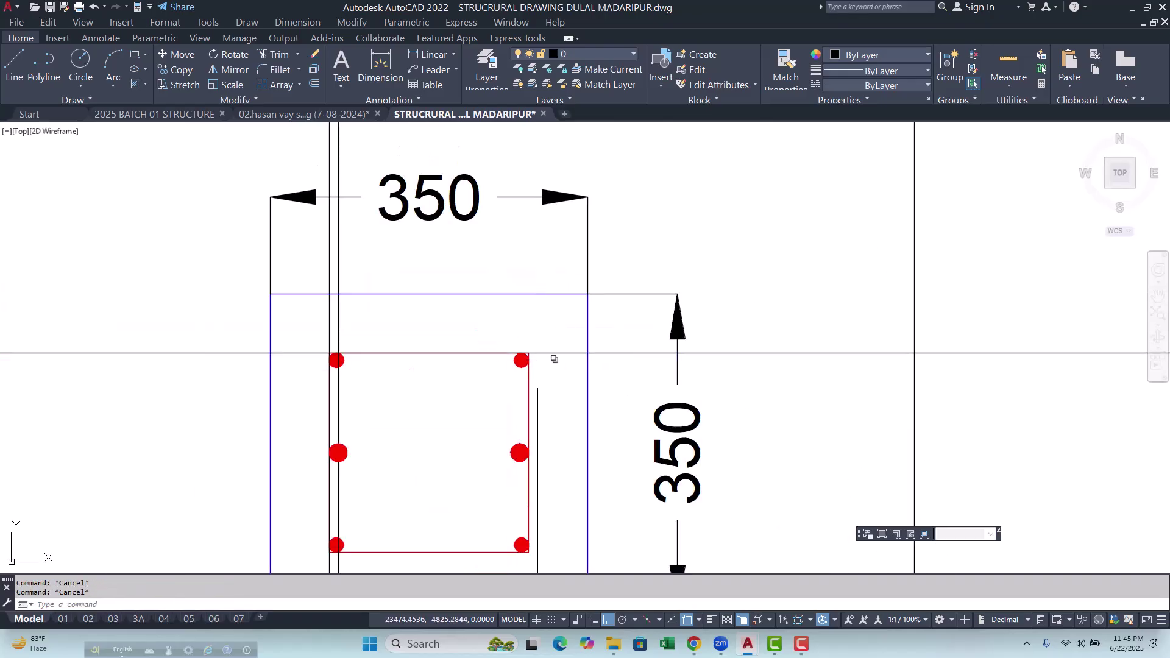
Offset the horizontal construction line on the stirrup's top edge 10 units downward.
{"action": "type", "text": "o"}
{"action": "key", "text": "Return"}
{"action": "type", "text": "1"}
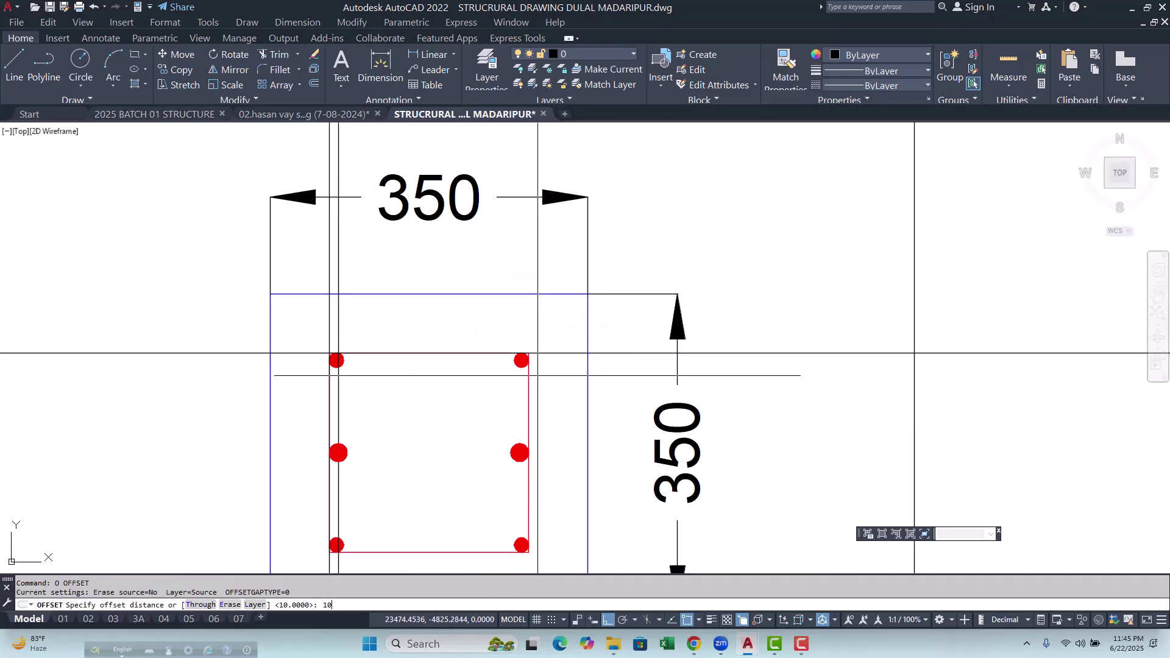
{"action": "type", "text": "0"}
{"action": "key", "text": "Return"}
{"action": "key", "text": "Escape"}
{"action": "key", "text": "Escape"}
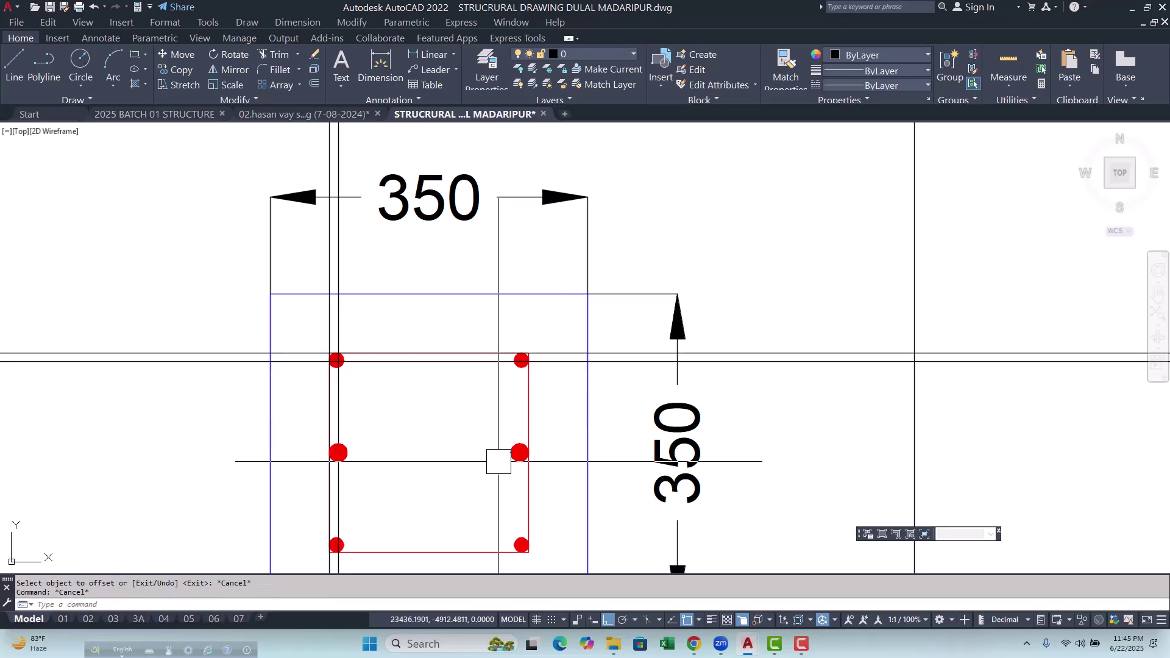
Copy the right middle bar to the middle of the stirrup's top edge.
{"action": "scroll", "coordinate": [497, 454], "scroll_direction": "up", "scroll_amount": 2}
{"action": "left_click", "coordinate": [491, 413]}
{"action": "left_click", "coordinate": [589, 490]}
{"action": "type", "text": "co"}
{"action": "key", "text": "Return"}
{"action": "scroll", "coordinate": [544, 459], "scroll_direction": "up", "scroll_amount": 3}
{"action": "left_click", "coordinate": [508, 458]}
{"action": "scroll", "coordinate": [507, 458], "scroll_direction": "down", "scroll_amount": 6}
{"action": "left_click", "coordinate": [441, 347]}
{"action": "key", "text": "Escape"}
{"action": "key", "text": "Escape"}
Move the copied top middle bar down so its centre lies on the lower of the two top construction lines.
{"action": "scroll", "coordinate": [433, 334], "scroll_direction": "up", "scroll_amount": 3}
{"action": "left_click", "coordinate": [407, 335]}
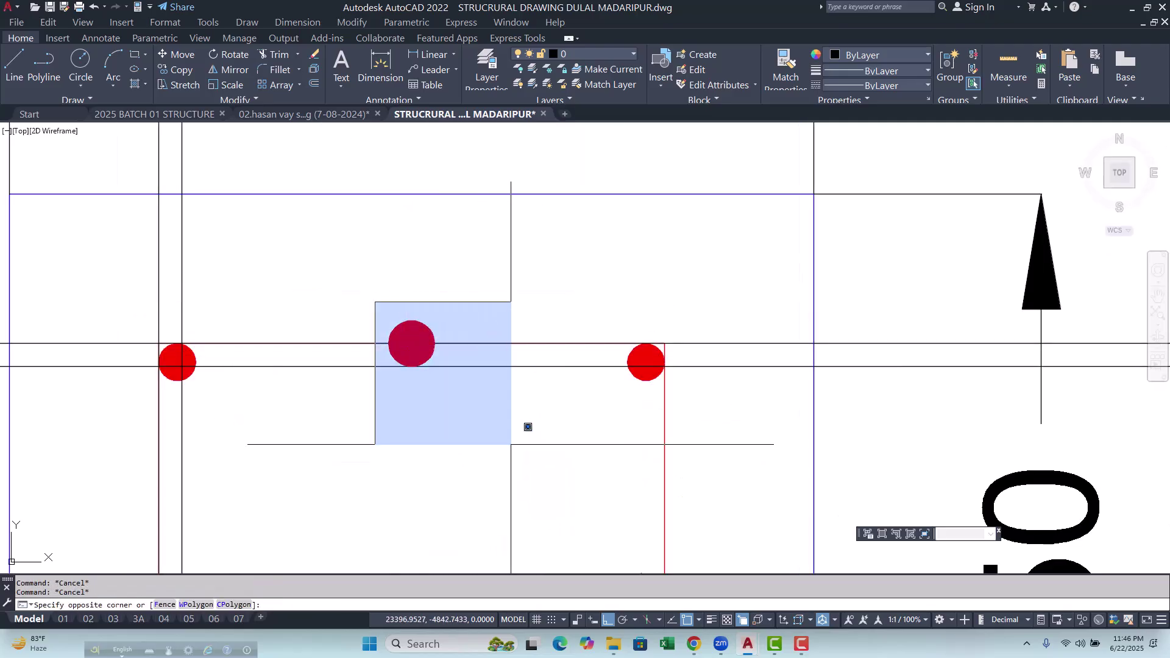
{"action": "left_click", "coordinate": [527, 424]}
{"action": "type", "text": "m"}
{"action": "key", "text": "Return"}
{"action": "scroll", "coordinate": [431, 345], "scroll_direction": "up", "scroll_amount": 2}
{"action": "left_click", "coordinate": [399, 343]}
{"action": "left_click", "coordinate": [398, 379]}
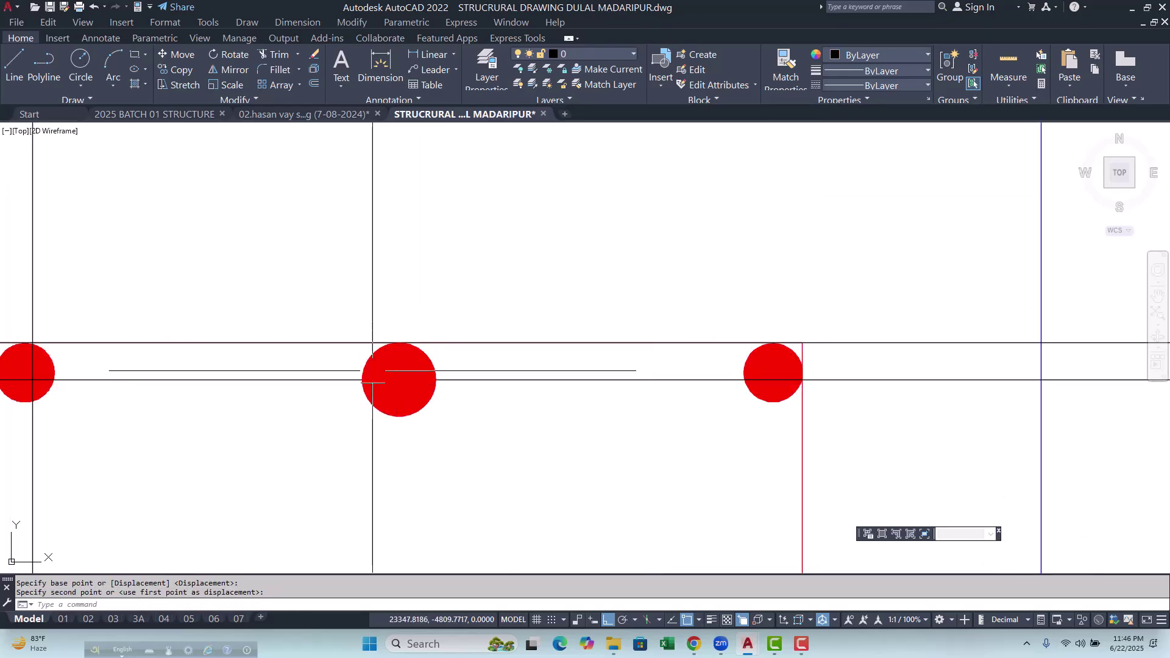
{"action": "key", "text": "Escape"}
Mirror the top middle bar about the section's horizontal centreline to the bottom side, keeping the original.
{"action": "scroll", "coordinate": [374, 377], "scroll_direction": "down", "scroll_amount": 3}
{"action": "left_click", "coordinate": [353, 328]}
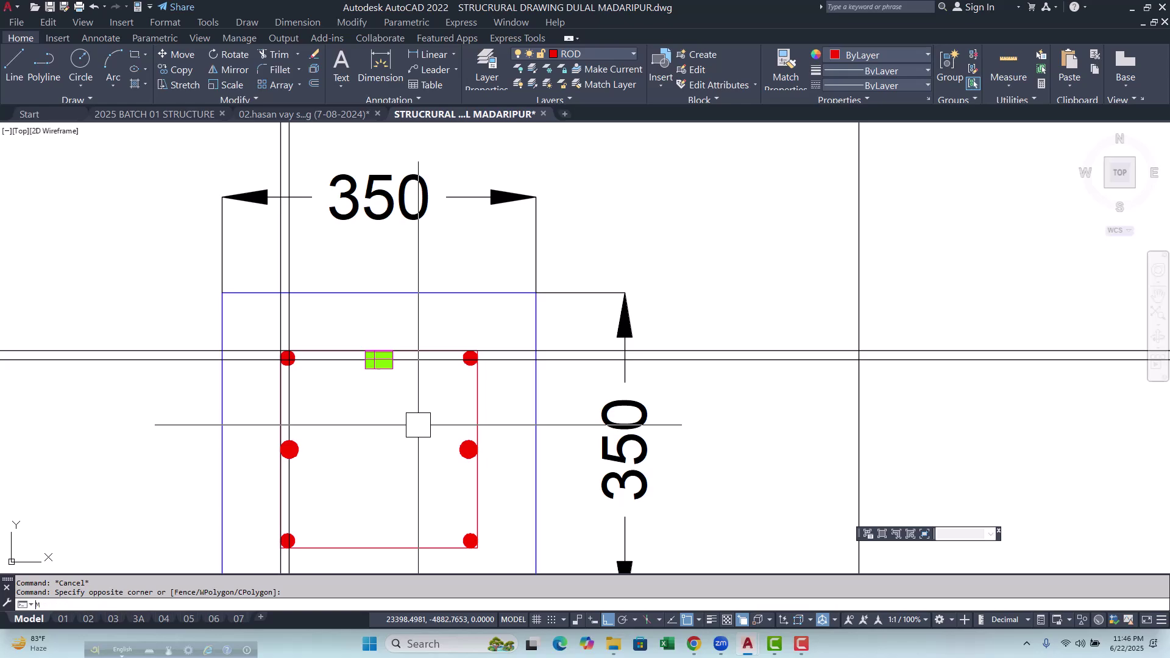
{"action": "key", "text": "Return"}
{"action": "scroll", "coordinate": [420, 414], "scroll_direction": "down", "scroll_amount": 2}
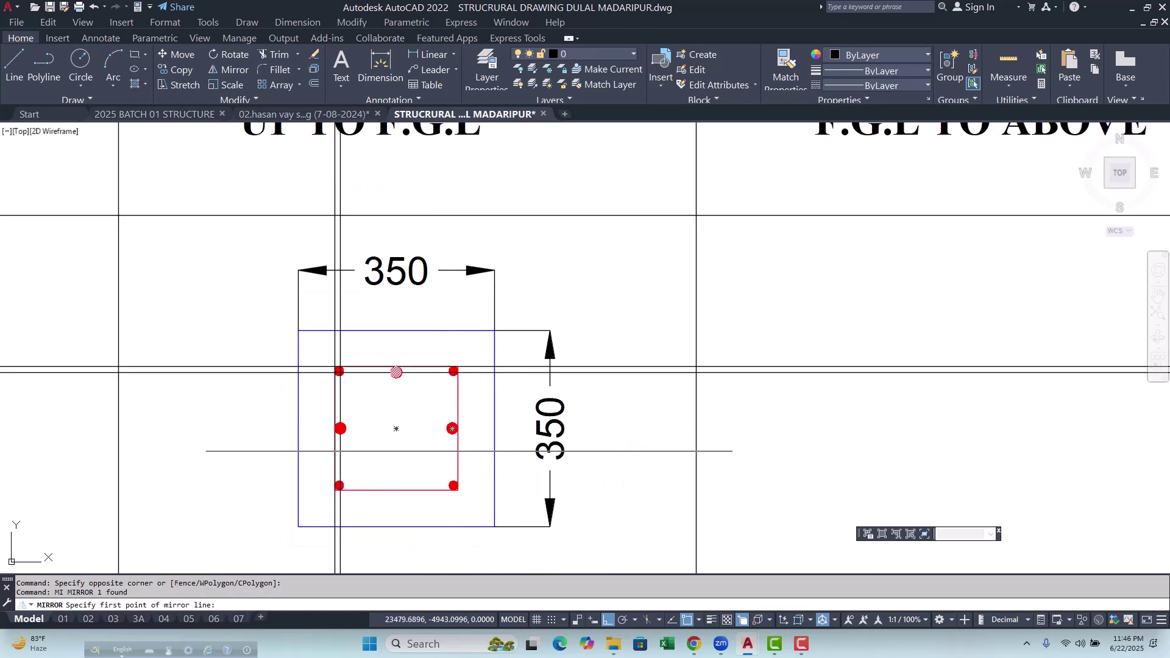
{"action": "left_click", "coordinate": [396, 429]}
{"action": "left_click", "coordinate": [753, 467]}
{"action": "key", "text": "Escape"}
{"action": "key", "text": "Escape"}
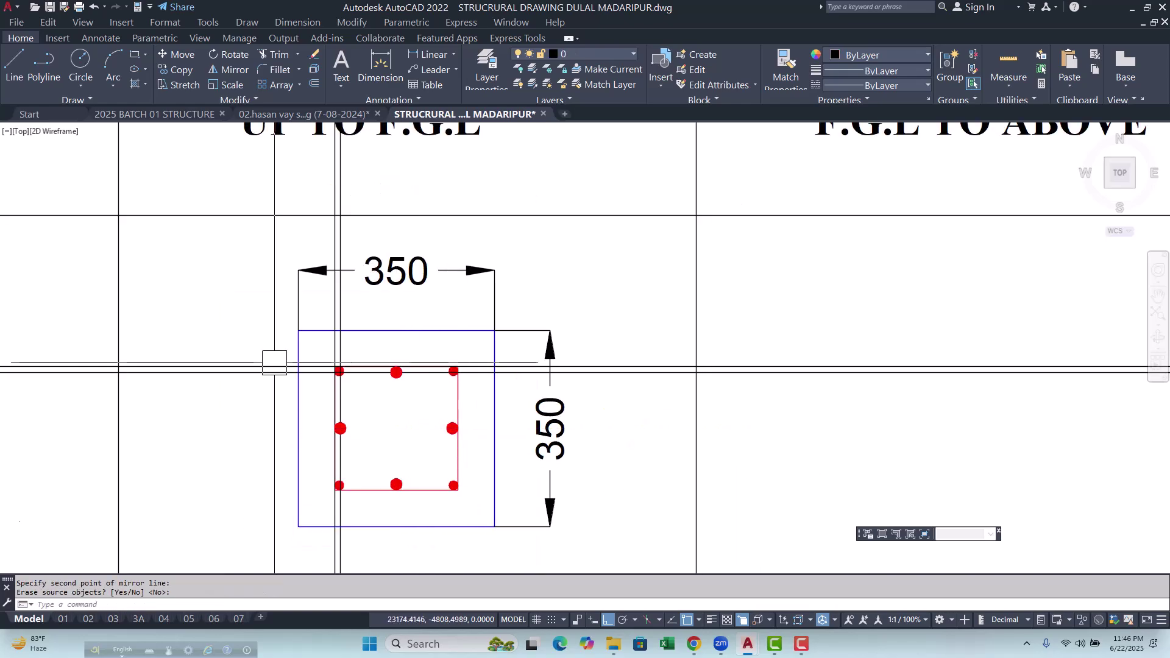
Erase the two vertical construction lines at the stirrup's left side.
{"action": "scroll", "coordinate": [295, 368], "scroll_direction": "down", "scroll_amount": 2}
{"action": "scroll", "coordinate": [286, 317], "scroll_direction": "up", "scroll_amount": 3}
{"action": "left_click", "coordinate": [331, 315]}
{"action": "left_click", "coordinate": [264, 297]}
{"action": "type", "text": "E"}
{"action": "key", "text": "Return"}
{"action": "scroll", "coordinate": [284, 326], "scroll_direction": "down", "scroll_amount": 3}
{"action": "scroll", "coordinate": [420, 446], "scroll_direction": "up", "scroll_amount": 3}
{"action": "middle_click_drag", "start_coordinate": [420, 446], "coordinate": [407, 435]}
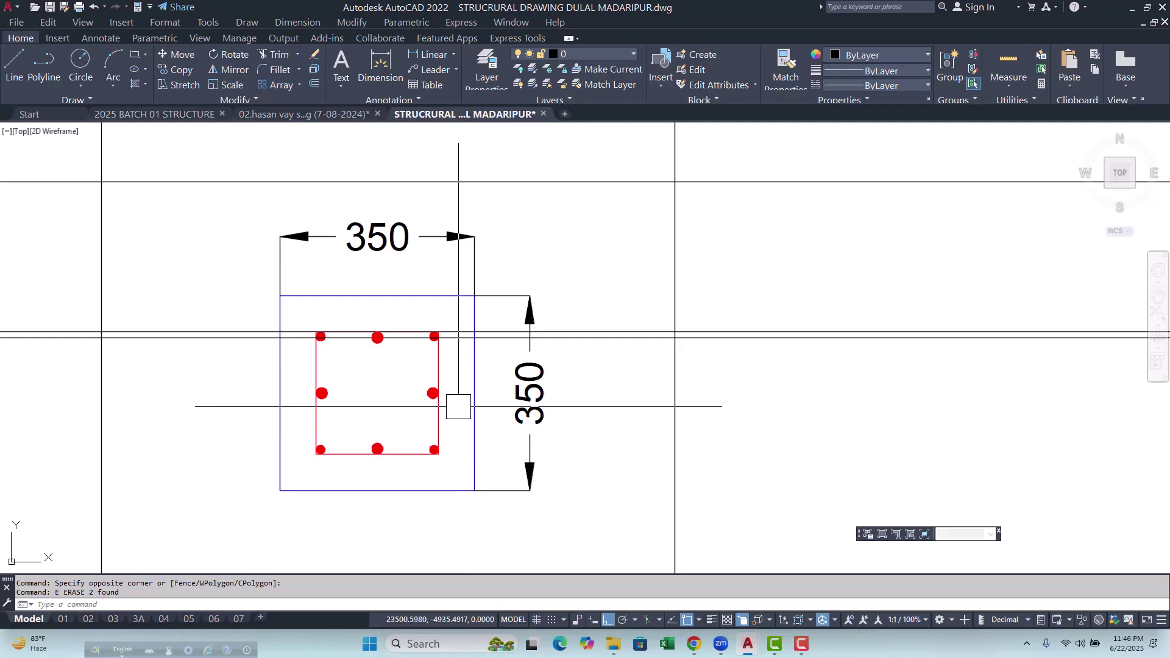
Change the colour of the four middle bars to green.
{"action": "scroll", "coordinate": [326, 343], "scroll_direction": "up", "scroll_amount": 4}
{"action": "left_click", "coordinate": [326, 339]}
{"action": "scroll", "coordinate": [398, 390], "scroll_direction": "down", "scroll_amount": 2}
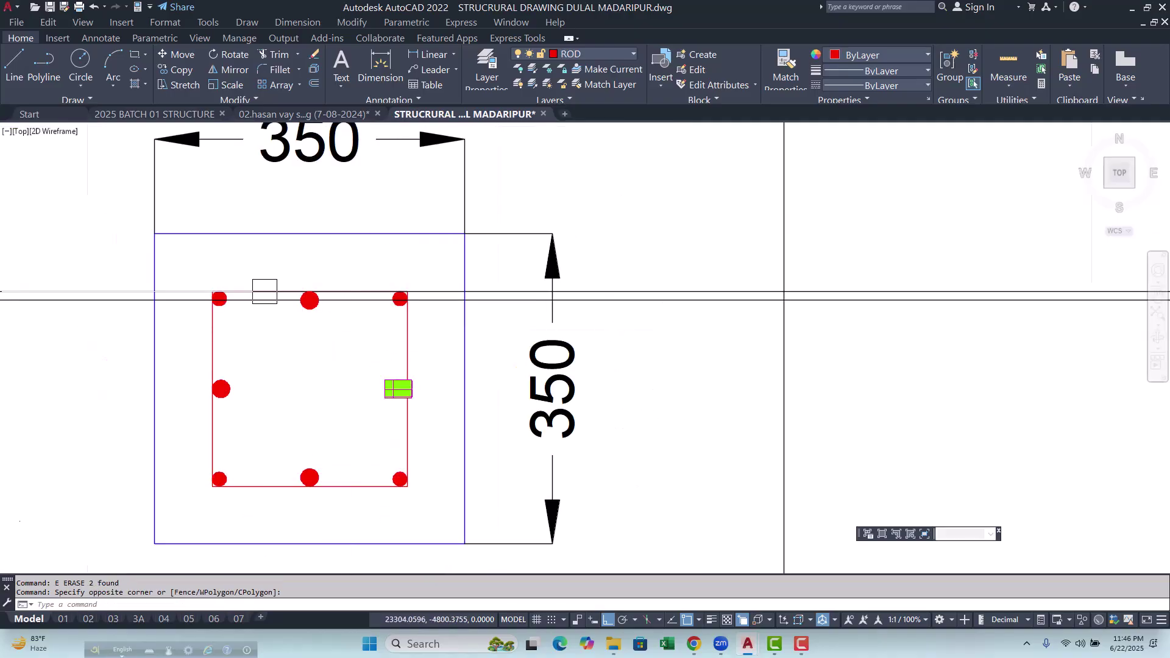
{"action": "scroll", "coordinate": [264, 291], "scroll_direction": "up", "scroll_amount": 2}
{"action": "left_click", "coordinate": [145, 417]}
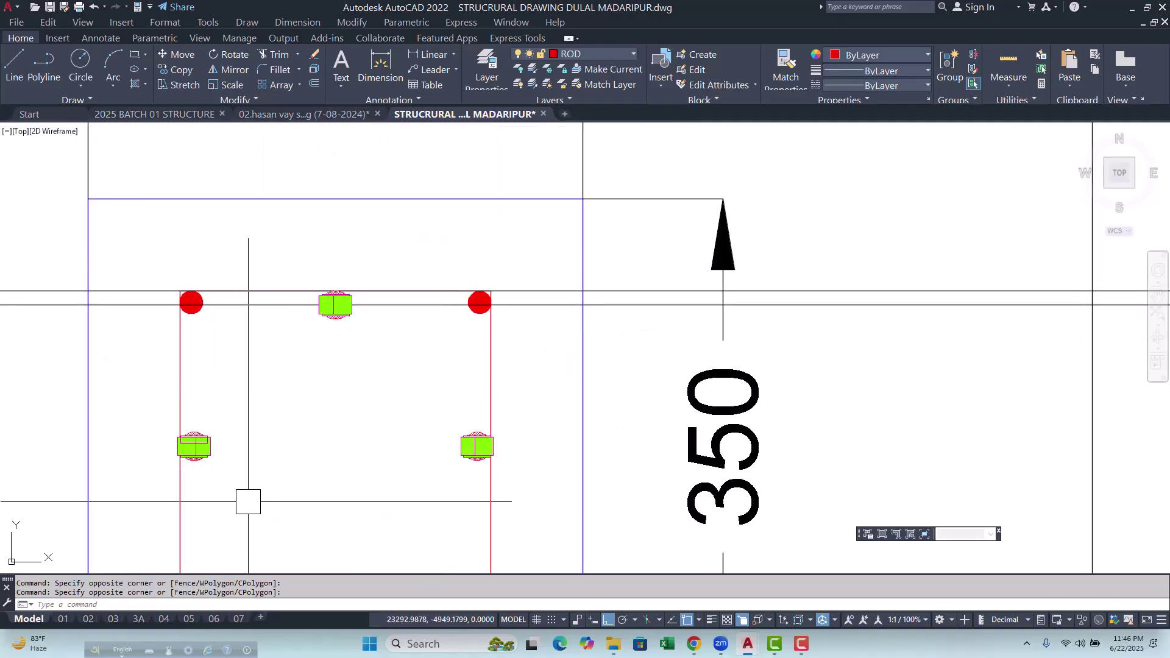
{"action": "scroll", "coordinate": [292, 366], "scroll_direction": "down", "scroll_amount": 5}
{"action": "scroll", "coordinate": [269, 420], "scroll_direction": "up", "scroll_amount": 5}
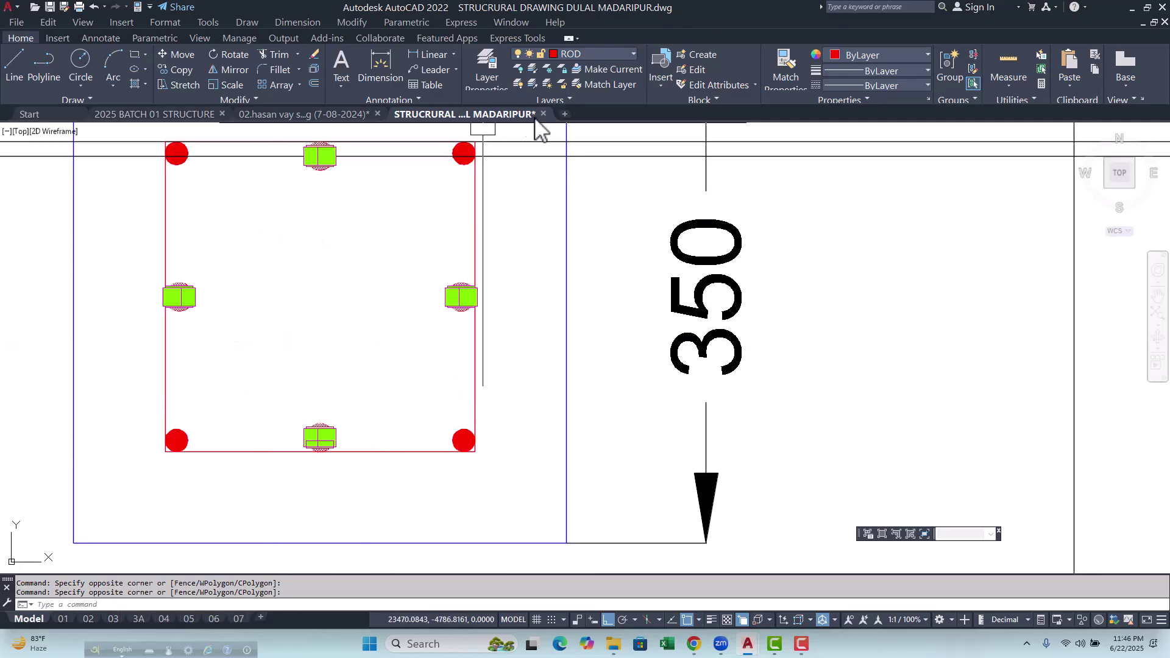
{"action": "left_click", "coordinate": [589, 54]}
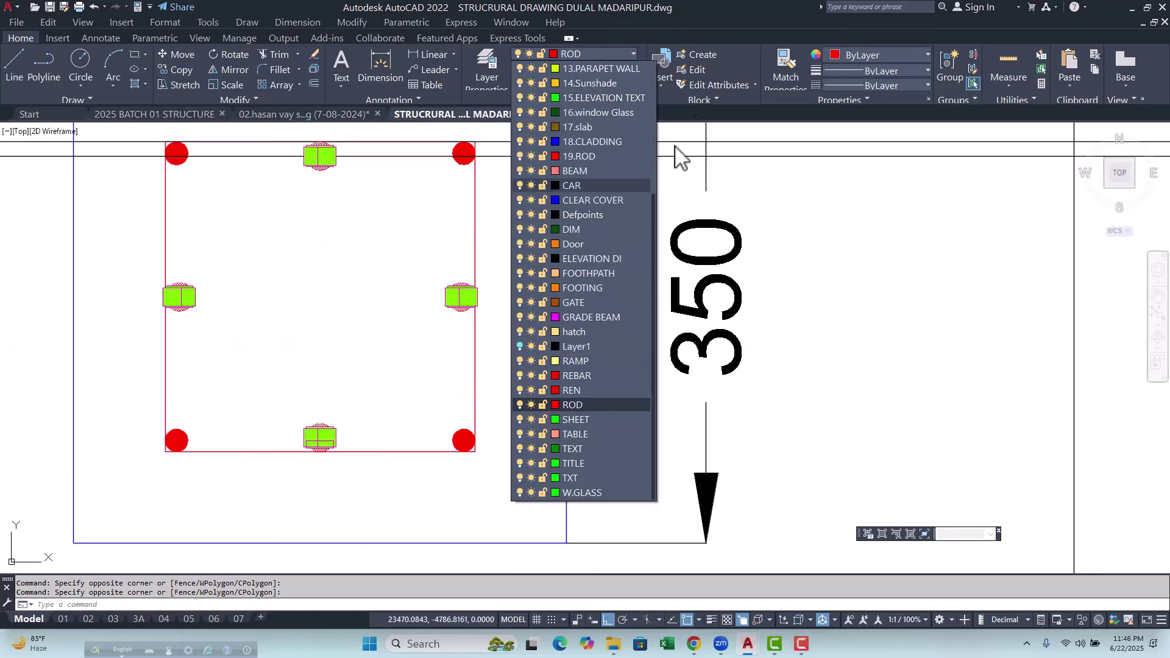
{"action": "left_click", "coordinate": [857, 59]}
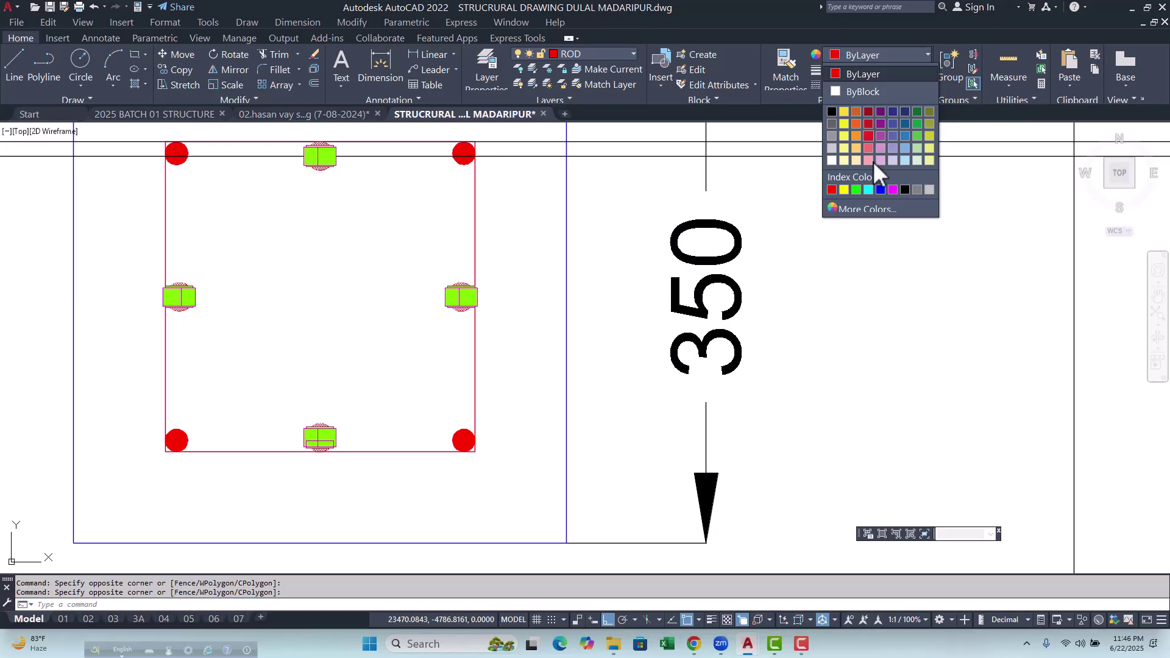
{"action": "left_click", "coordinate": [856, 190]}
{"action": "scroll", "coordinate": [439, 329], "scroll_direction": "down", "scroll_amount": 5}
{"action": "key", "text": "Escape"}
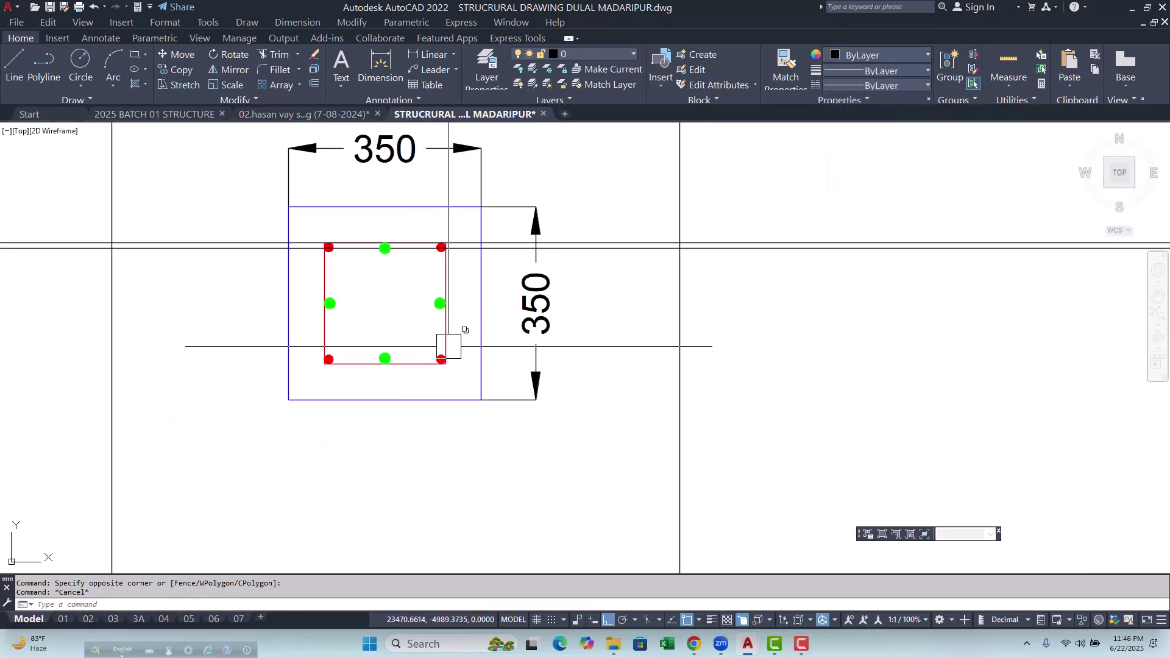
Examine the bar arrangement inside the C1 stirrup and its place in the column schedule.
{"action": "scroll", "coordinate": [352, 334], "scroll_direction": "up", "scroll_amount": 2}
{"action": "scroll", "coordinate": [366, 337], "scroll_direction": "down", "scroll_amount": 4}
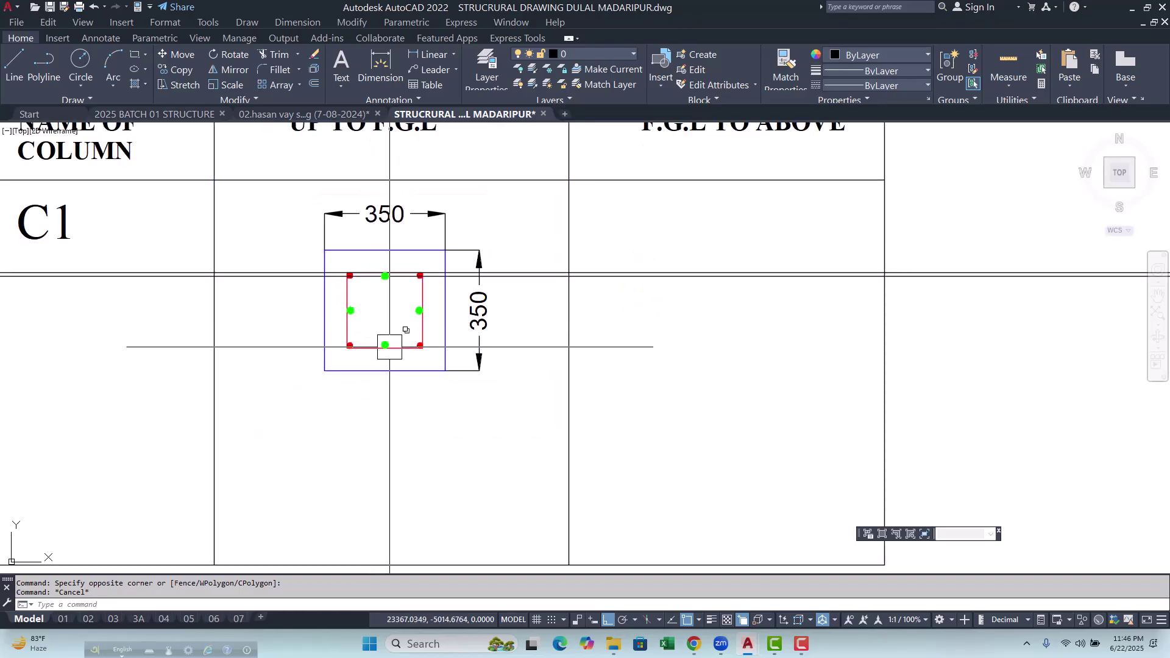
{"action": "scroll", "coordinate": [378, 312], "scroll_direction": "down", "scroll_amount": 2}
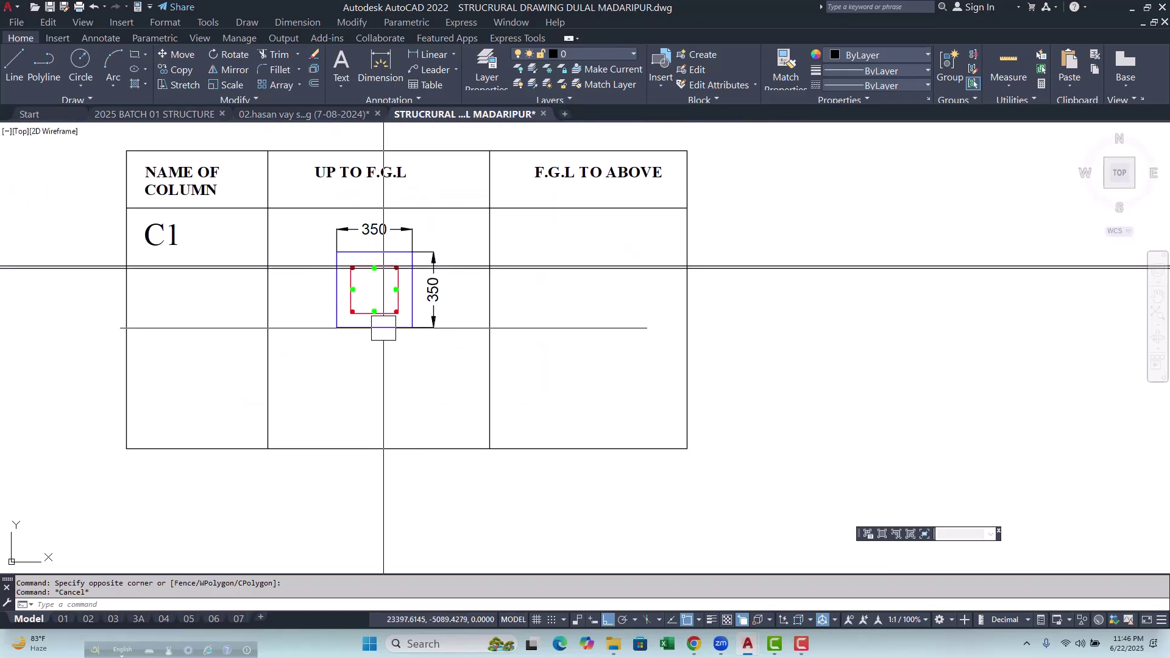
{"action": "scroll", "coordinate": [383, 328], "scroll_direction": "up", "scroll_amount": 4}
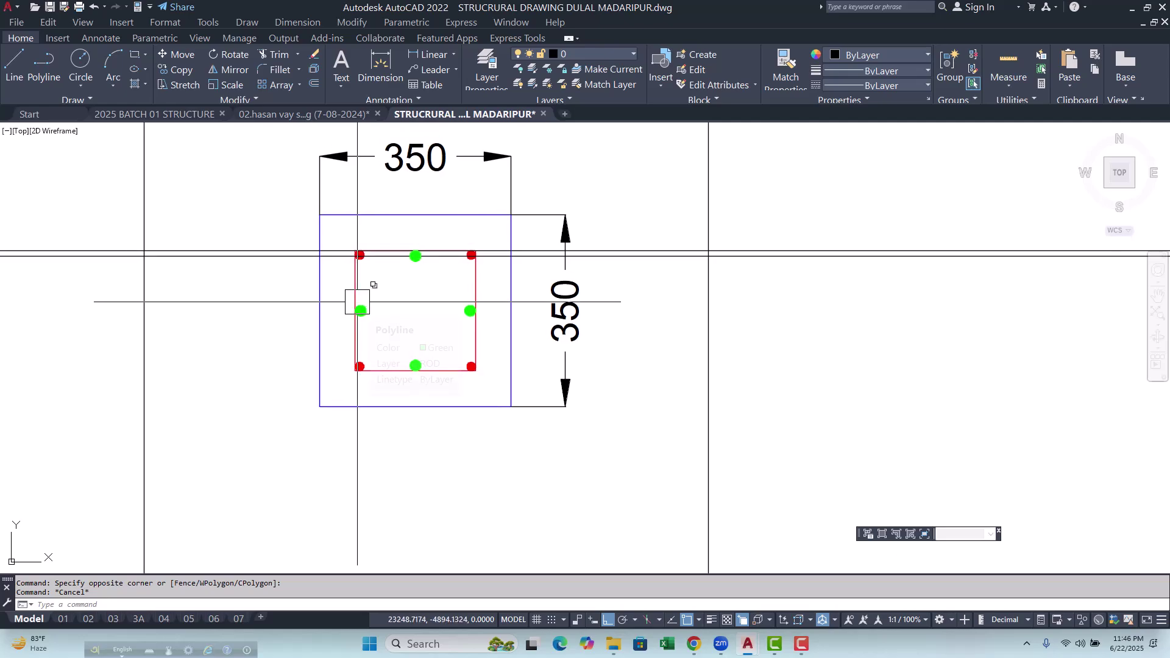
{"action": "scroll", "coordinate": [357, 302], "scroll_direction": "up", "scroll_amount": 4}
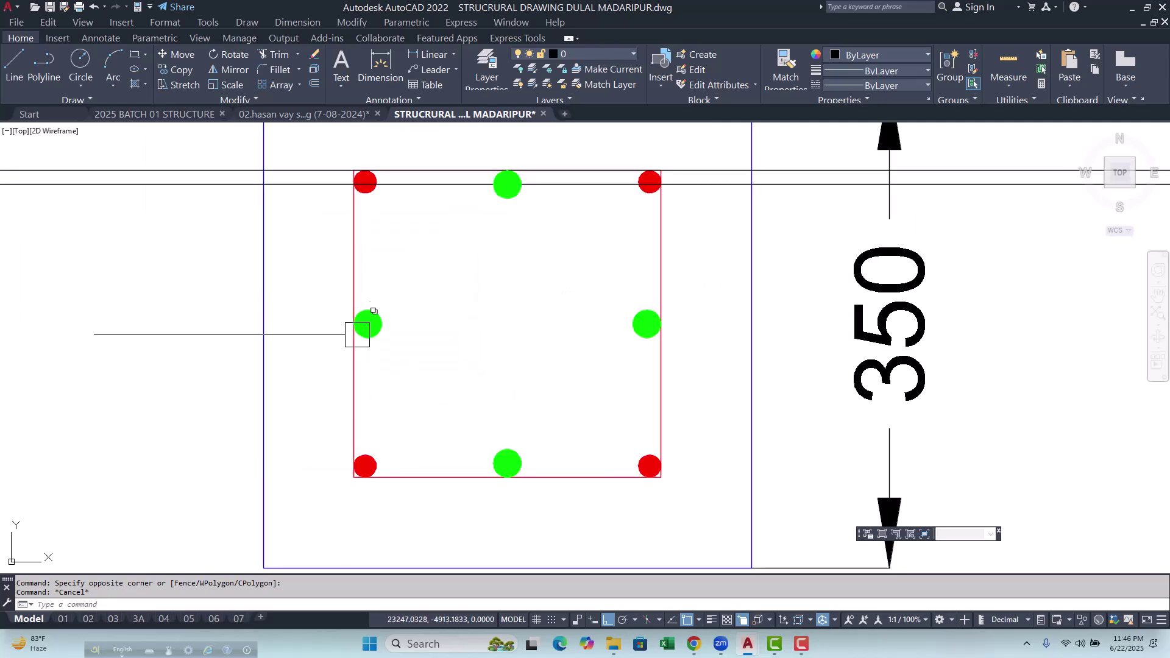
{"action": "scroll", "coordinate": [373, 305], "scroll_direction": "down", "scroll_amount": 2}
{"action": "scroll", "coordinate": [386, 261], "scroll_direction": "up", "scroll_amount": 4}
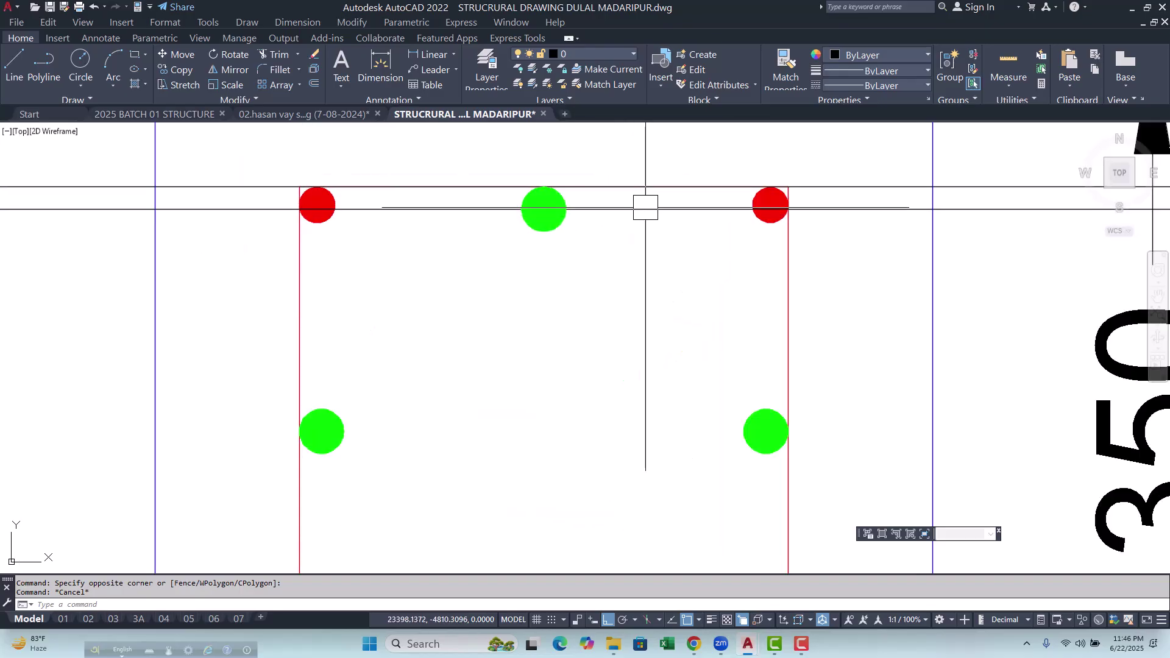
{"action": "scroll", "coordinate": [777, 211], "scroll_direction": "down", "scroll_amount": 4}
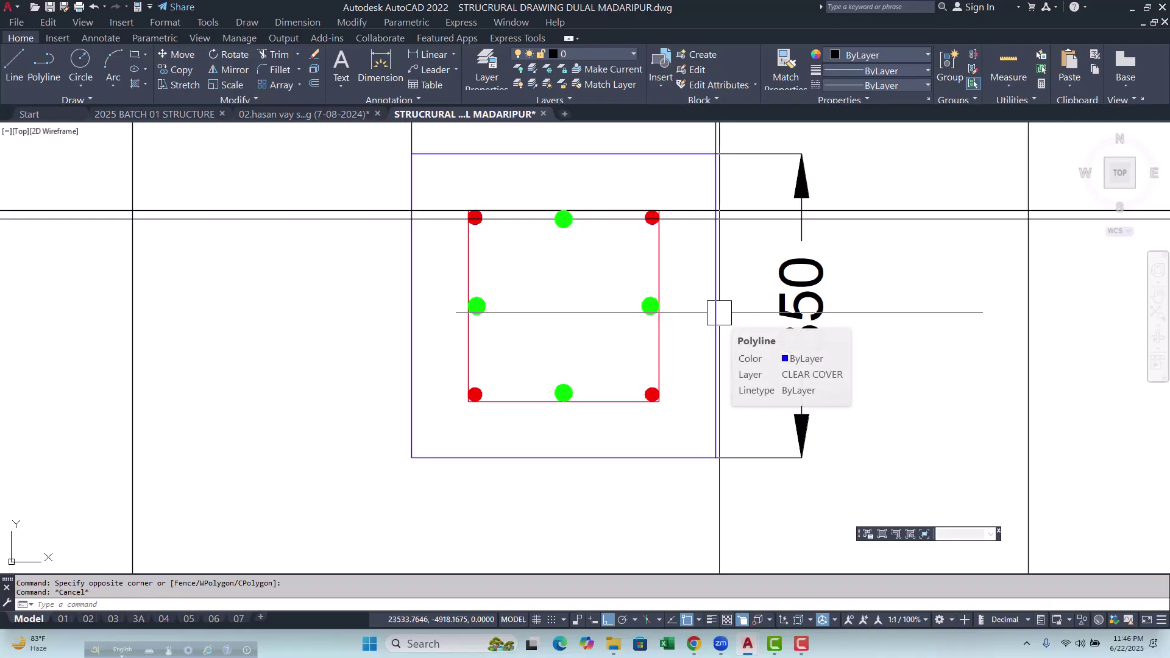
{"action": "key", "text": "Escape"}
{"action": "scroll", "coordinate": [448, 320], "scroll_direction": "up", "scroll_amount": 2}
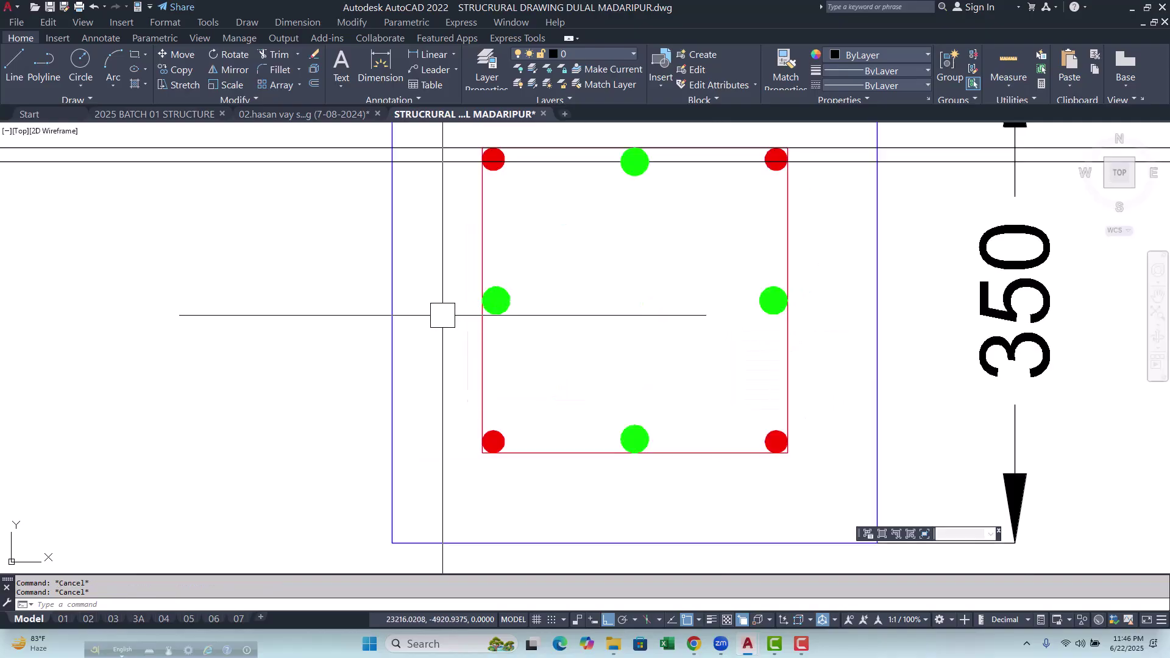
Draw two horizontal construction lines across the section, one just above and one just below the left middle bar.
{"action": "type", "text": "xl"}
{"action": "key", "text": "Return"}
{"action": "type", "text": "h"}
{"action": "key", "text": "Return"}
{"action": "scroll", "coordinate": [482, 262], "scroll_direction": "up", "scroll_amount": 4}
{"action": "left_click", "coordinate": [484, 318]}
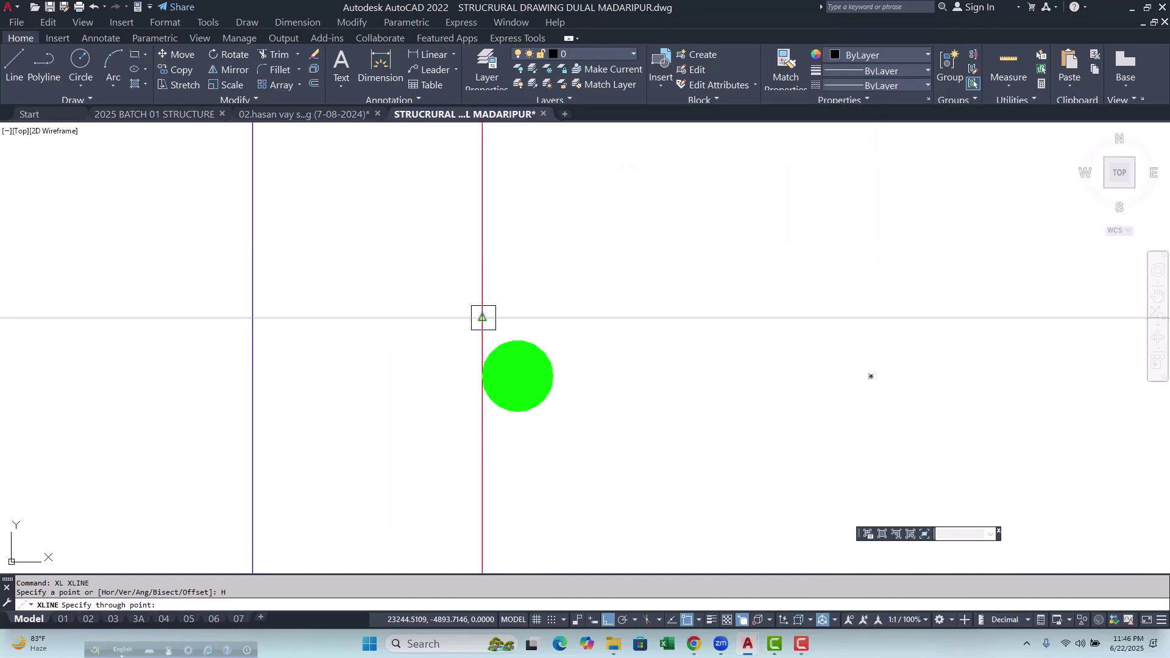
{"action": "scroll", "coordinate": [484, 319], "scroll_direction": "up", "scroll_amount": 5}
{"action": "scroll", "coordinate": [484, 334], "scroll_direction": "down", "scroll_amount": 5}
{"action": "left_click", "coordinate": [486, 351]}
{"action": "key", "text": "Escape"}
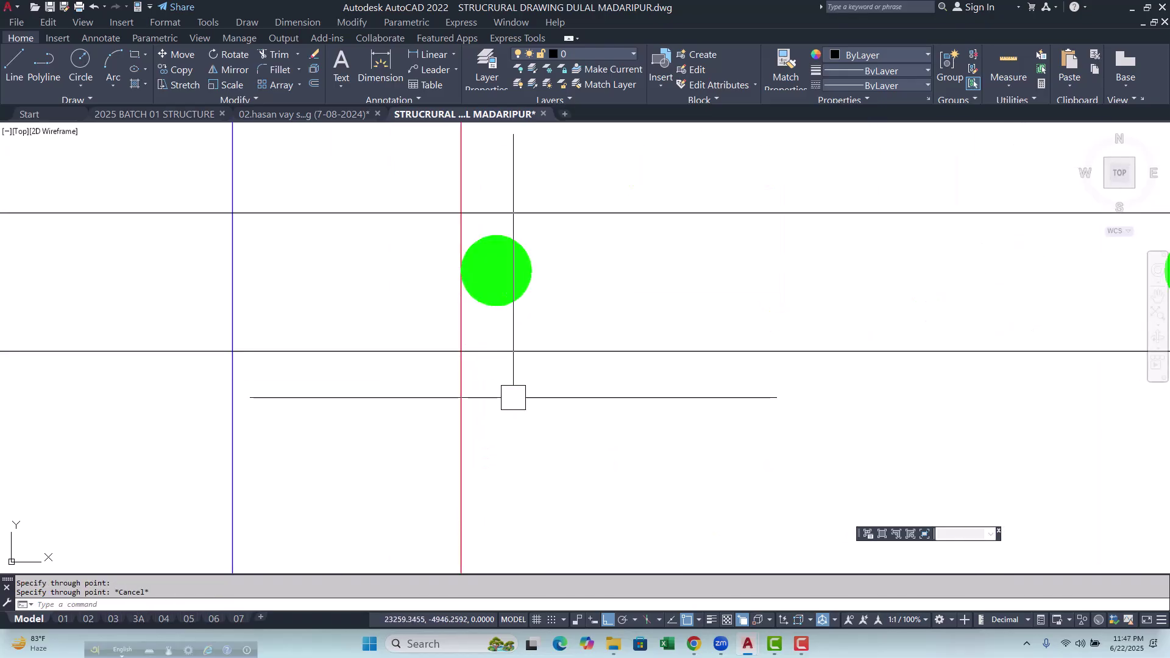
{"action": "type", "text": "PL"}
{"action": "key", "text": "Return"}
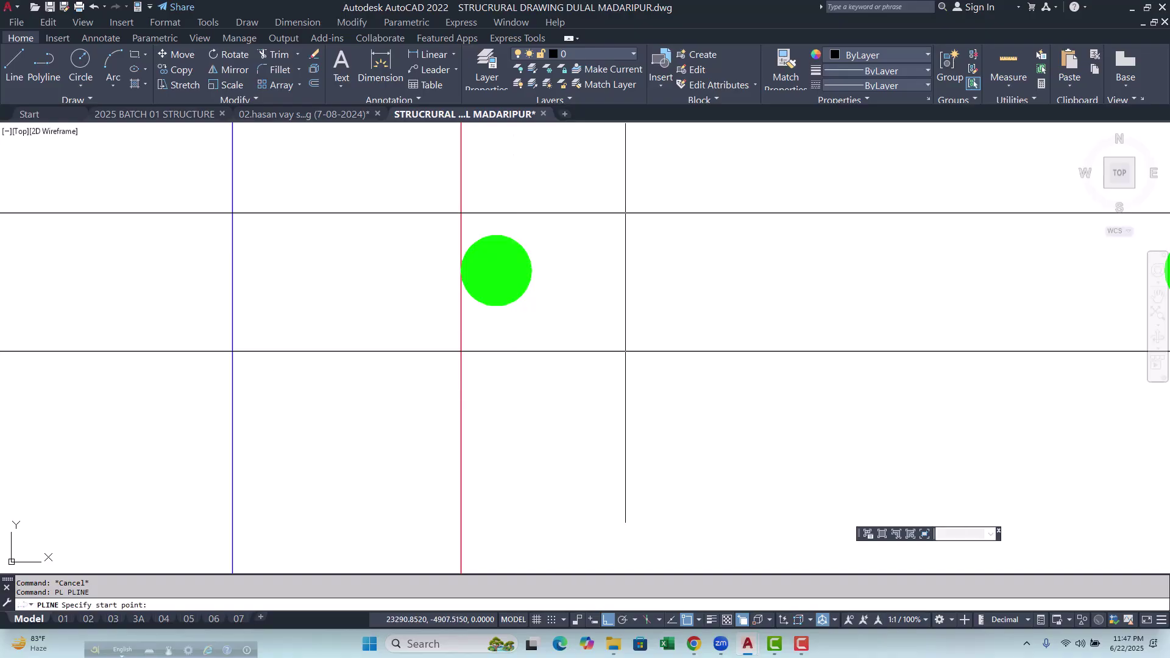
{"action": "left_click", "coordinate": [461, 212]}
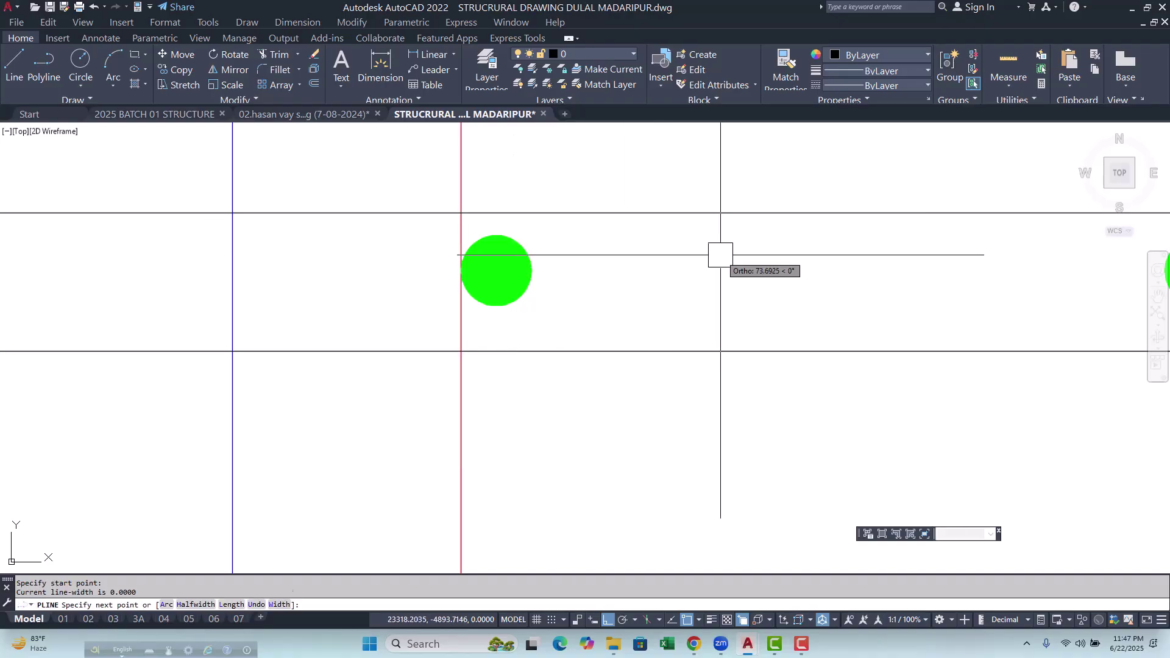
{"action": "key", "text": "Escape"}
{"action": "key", "text": "Escape"}
Draw a vertical construction line along the stirrup's left edge.
{"action": "scroll", "coordinate": [564, 321], "scroll_direction": "down", "scroll_amount": 4}
{"action": "type", "text": "x"}
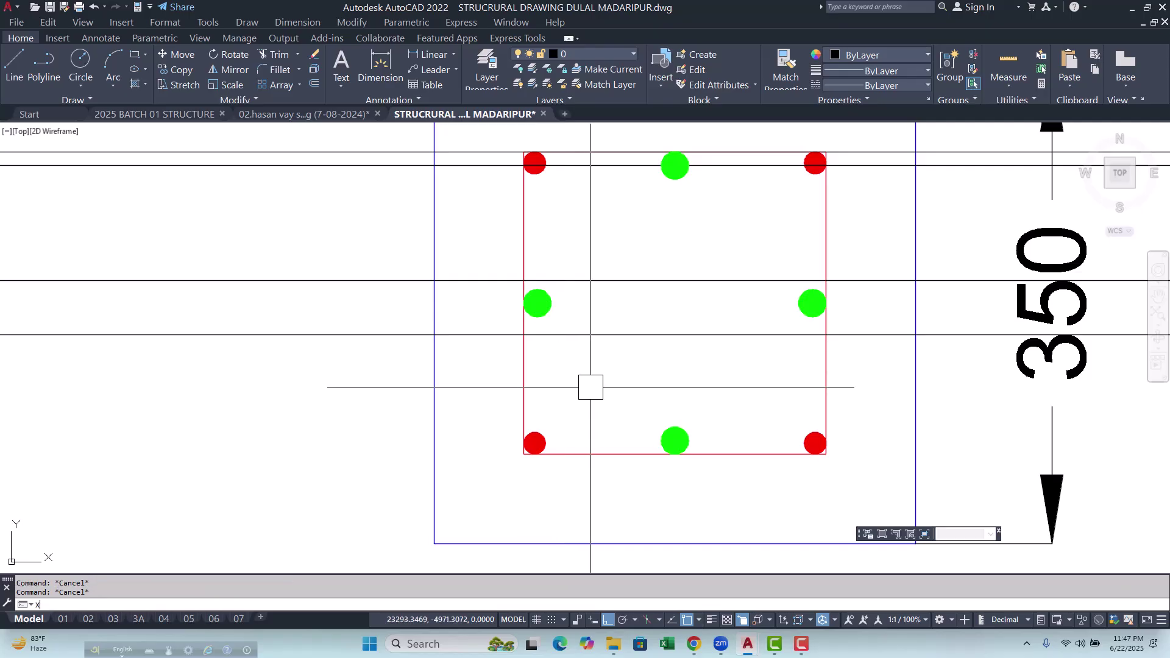
{"action": "type", "text": "l"}
{"action": "key", "text": "Return"}
{"action": "type", "text": "V"}
{"action": "key", "text": "Return"}
{"action": "scroll", "coordinate": [532, 486], "scroll_direction": "up", "scroll_amount": 2}
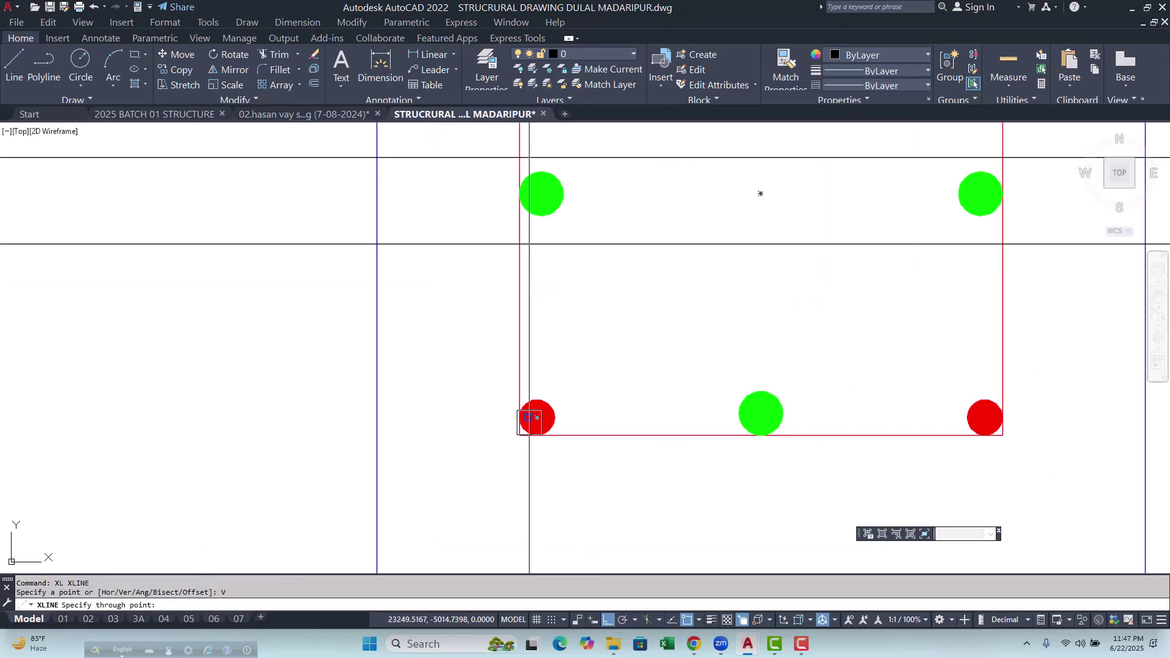
{"action": "left_click", "coordinate": [520, 435]}
{"action": "key", "text": "Escape"}
{"action": "key", "text": "Escape"}
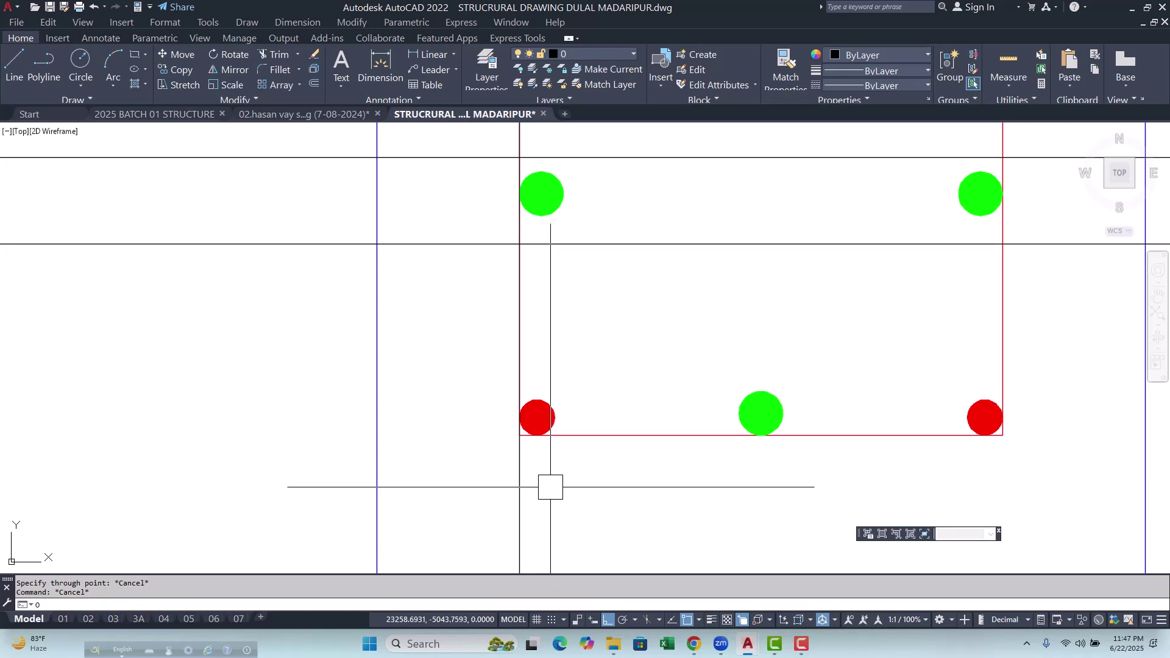
Offset the vertical construction line on the stirrup's left edge 75 units to the right.
{"action": "type", "text": "O"}
{"action": "key", "text": "Return"}
{"action": "type", "text": "75"}
{"action": "key", "text": "Return"}
{"action": "left_click", "coordinate": [521, 507]}
{"action": "left_click", "coordinate": [552, 506]}
{"action": "scroll", "coordinate": [464, 434], "scroll_direction": "down", "scroll_amount": 3}
{"action": "key", "text": "Escape"}
{"action": "key", "text": "Escape"}
Draw a vertical construction line along the stirrup's right edge.
{"action": "middle_click_drag", "start_coordinate": [677, 451], "coordinate": [633, 453]}
{"action": "type", "text": "xl"}
{"action": "key", "text": "Return"}
{"action": "type", "text": "v"}
{"action": "key", "text": "Return"}
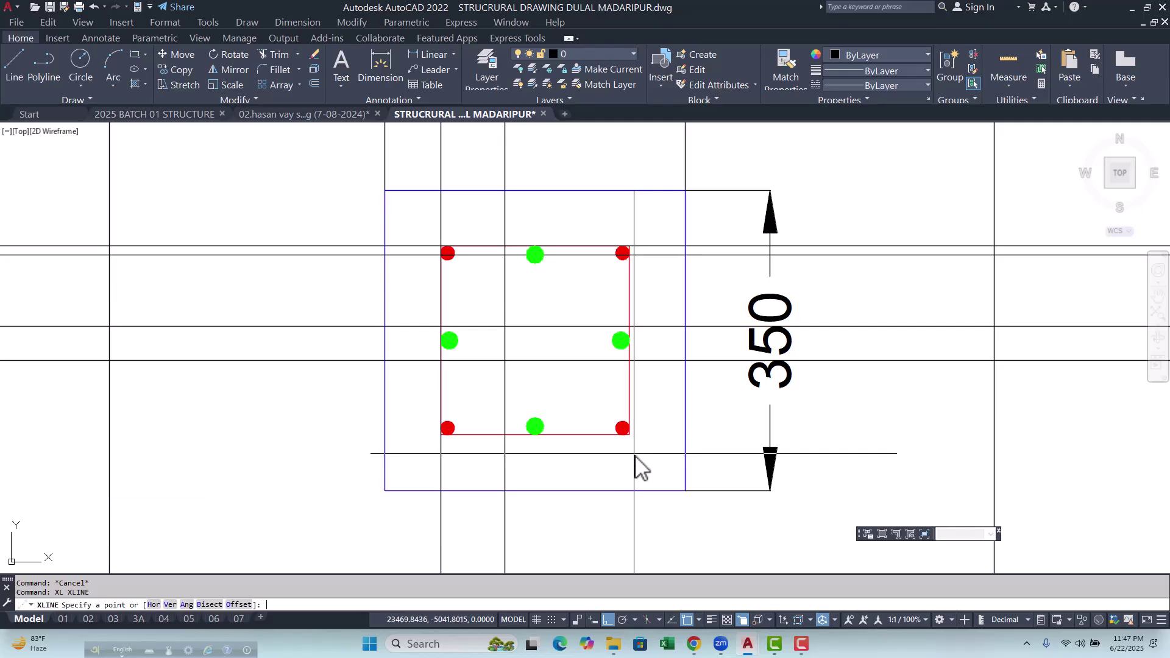
{"action": "scroll", "coordinate": [633, 453], "scroll_direction": "up", "scroll_amount": 6}
{"action": "left_click", "coordinate": [585, 439]}
{"action": "key", "text": "Escape"}
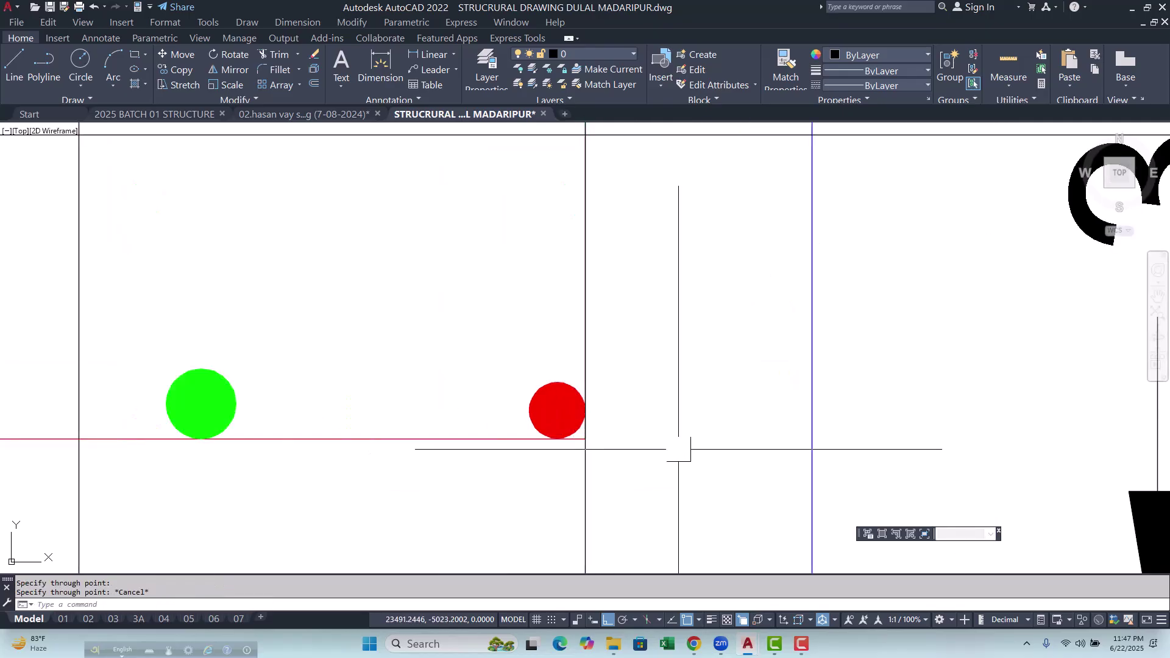
Offset the vertical construction line on the stirrup's right edge 75 units to the left.
{"action": "key", "text": "Return"}
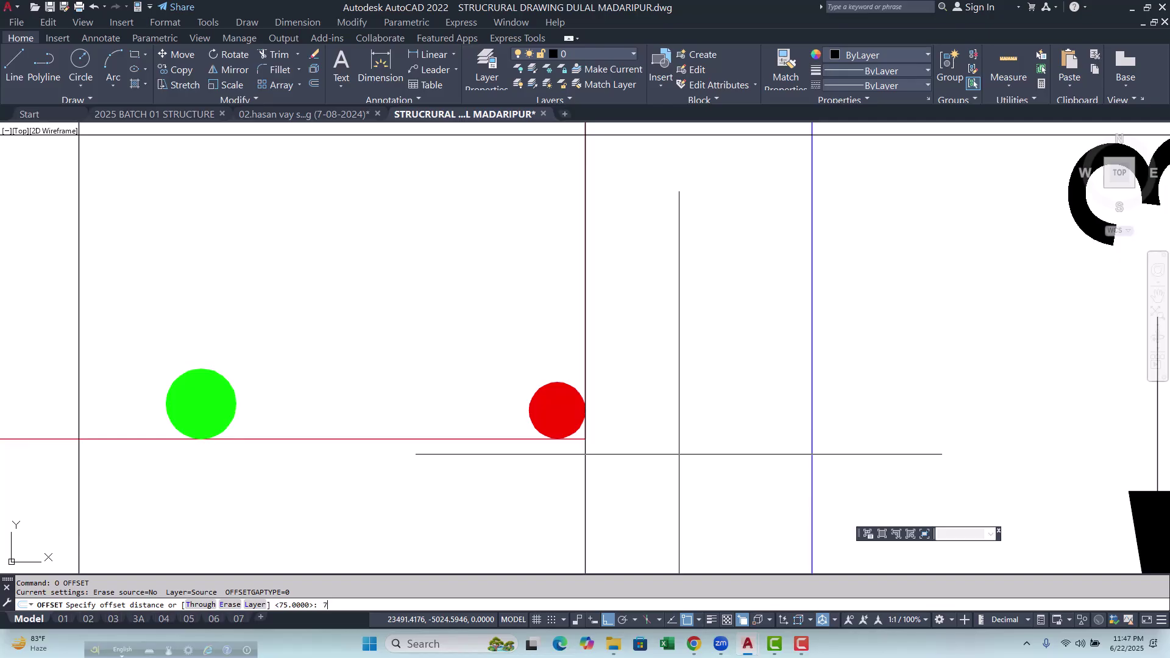
{"action": "type", "text": "7"}
{"action": "key", "text": "Return"}
{"action": "scroll", "coordinate": [637, 465], "scroll_direction": "down", "scroll_amount": 6}
{"action": "key", "text": "Escape"}
{"action": "key", "text": "Escape"}
{"action": "scroll", "coordinate": [519, 397], "scroll_direction": "up", "scroll_amount": 2}
{"action": "middle_click_drag", "start_coordinate": [519, 397], "coordinate": [519, 403]}
Draw a Z-shaped polyline tie around the two middle side bars, using the intersections of the horizontal and vertical construction lines.
{"action": "type", "text": "PL"}
{"action": "key", "text": "Return"}
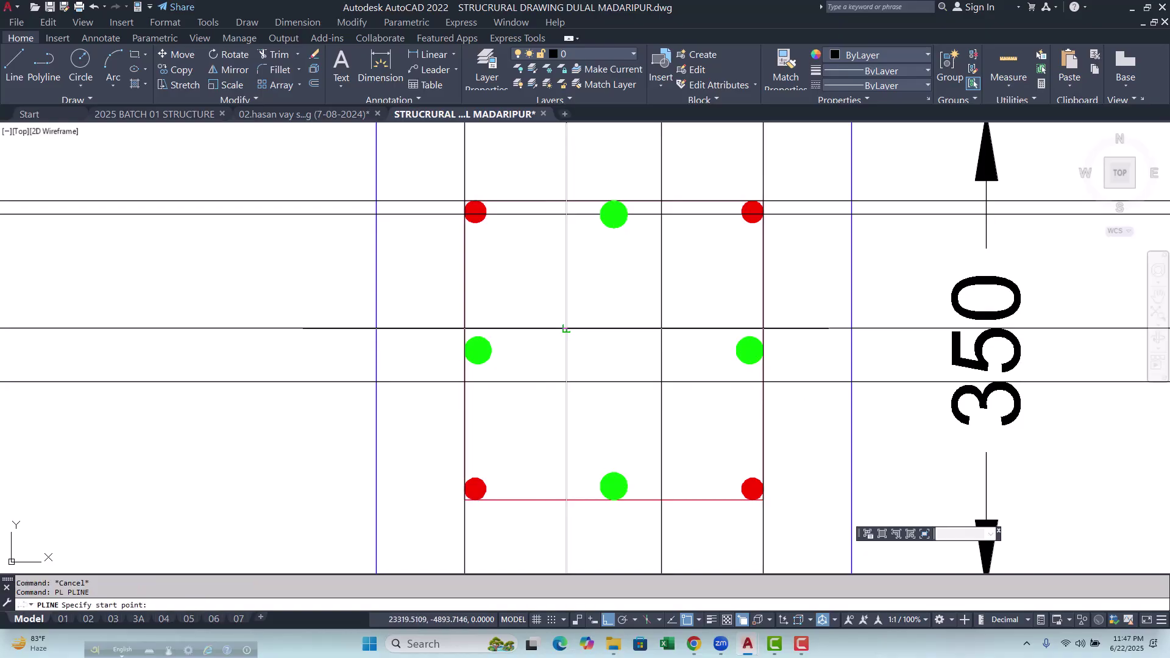
{"action": "left_click", "coordinate": [567, 329]}
{"action": "scroll", "coordinate": [478, 349], "scroll_direction": "up", "scroll_amount": 2}
{"action": "scroll", "coordinate": [427, 384], "scroll_direction": "down", "scroll_amount": 6}
{"action": "scroll", "coordinate": [433, 387], "scroll_direction": "up", "scroll_amount": 6}
{"action": "left_click", "coordinate": [317, 343]}
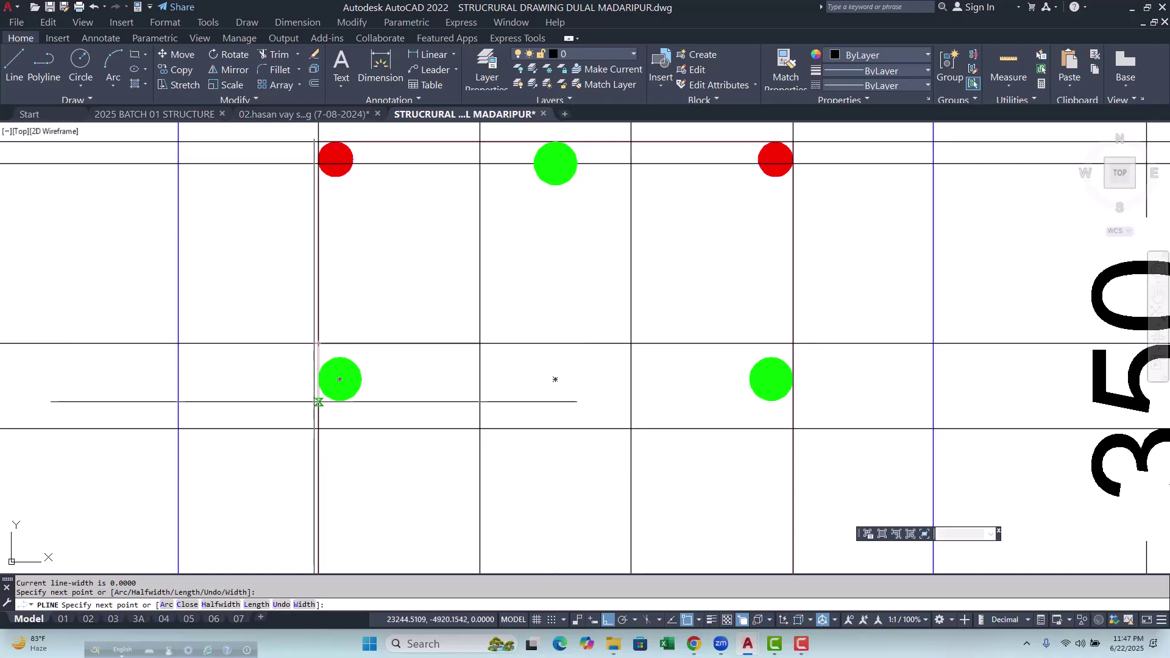
{"action": "left_click", "coordinate": [318, 423]}
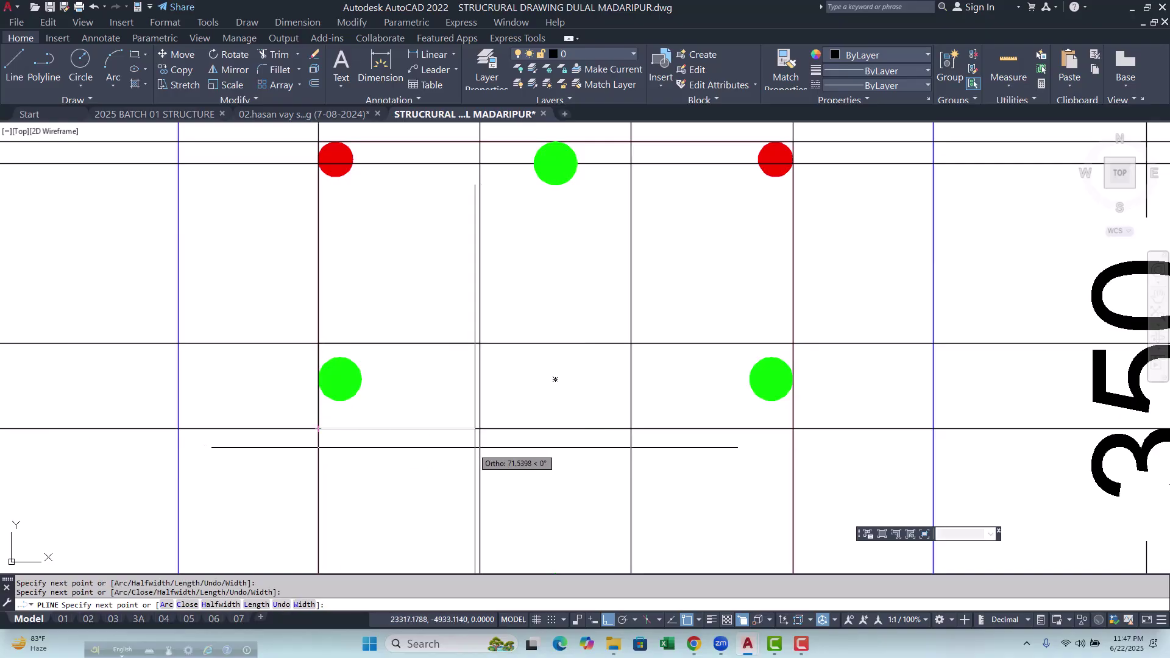
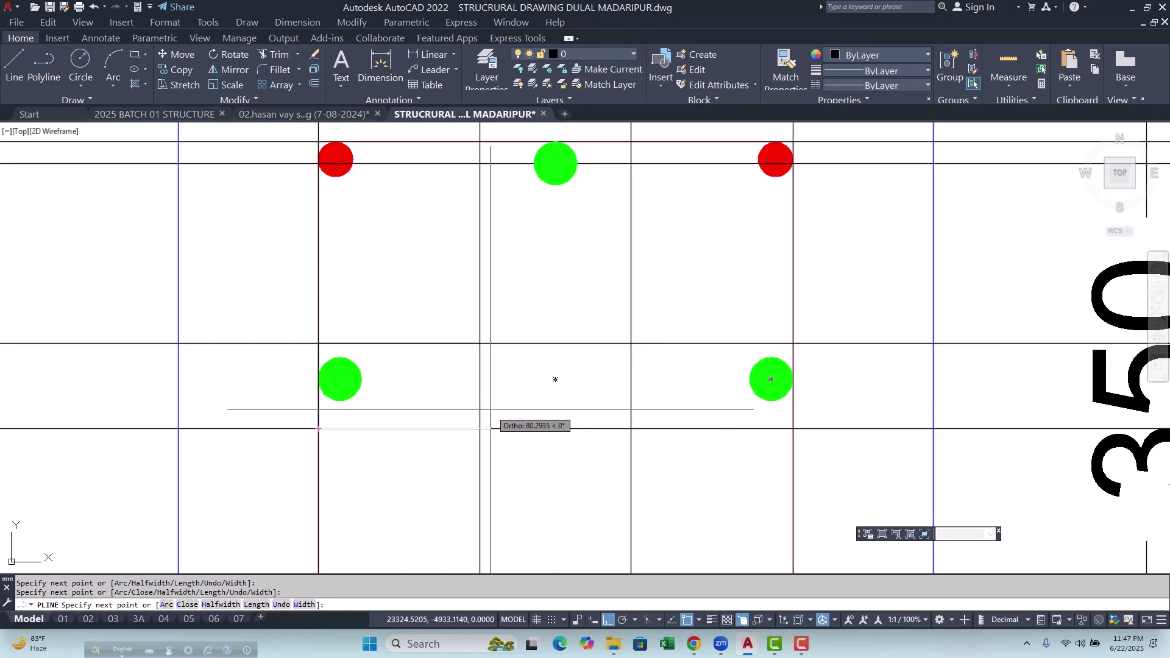
{"action": "left_click", "coordinate": [794, 344]}
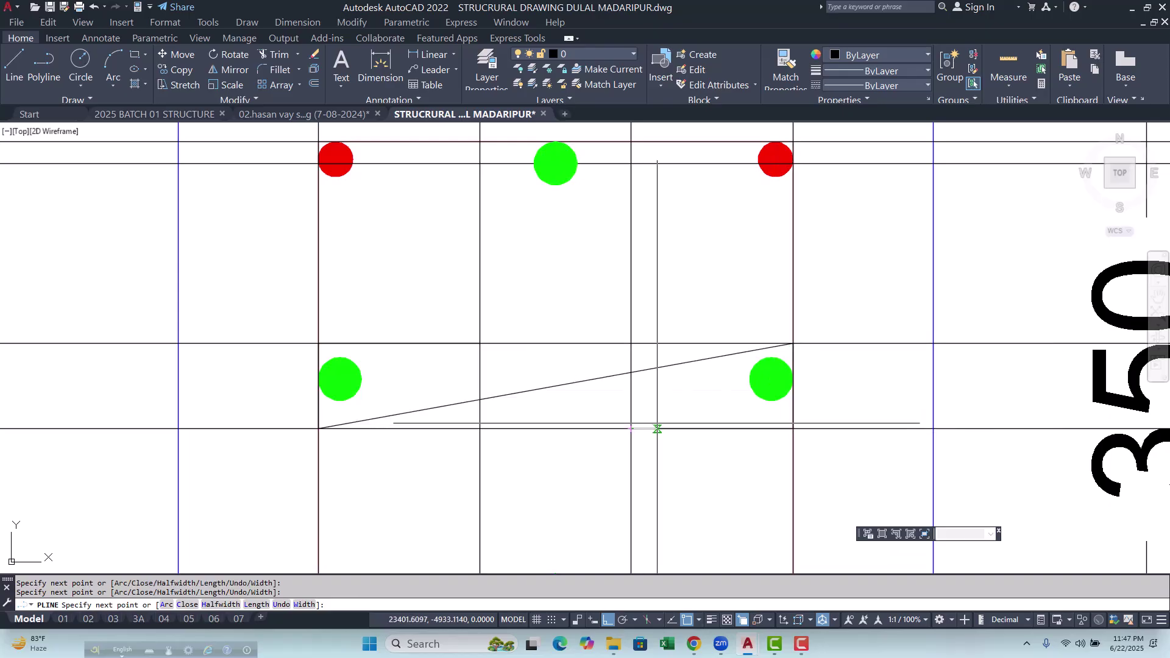
{"action": "scroll", "coordinate": [656, 428], "scroll_direction": "down", "scroll_amount": 3}
{"action": "key", "text": "Escape"}
Erase the two horizontal construction lines above and below the middle side bars.
{"action": "left_click", "coordinate": [961, 365]}
{"action": "left_click", "coordinate": [933, 434]}
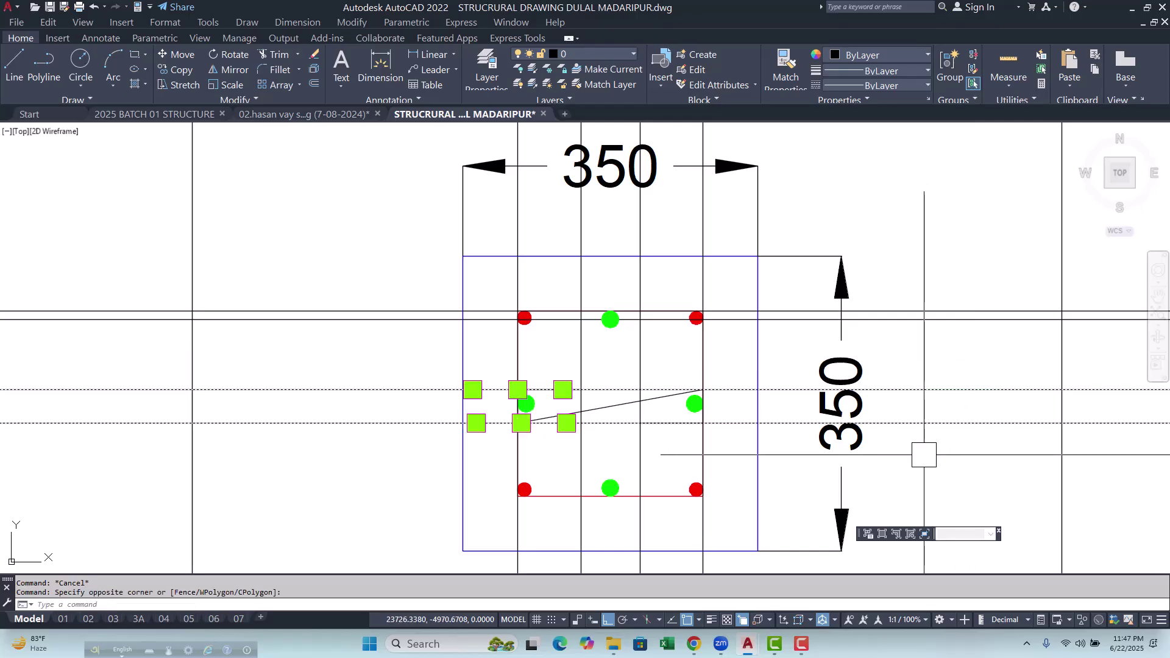
{"action": "type", "text": "e"}
{"action": "key", "text": "Return"}
Erase the two vertical construction lines between the tie's inner ends.
{"action": "scroll", "coordinate": [622, 428], "scroll_direction": "up", "scroll_amount": 5}
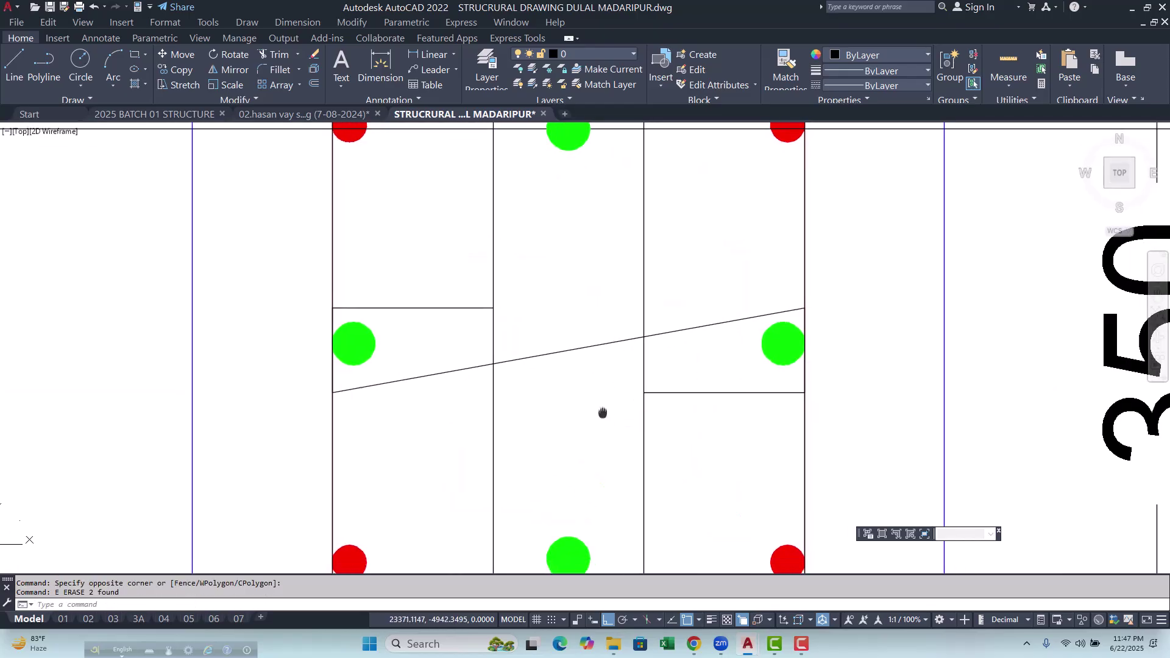
{"action": "left_click", "coordinate": [692, 448]}
{"action": "left_click", "coordinate": [466, 432]}
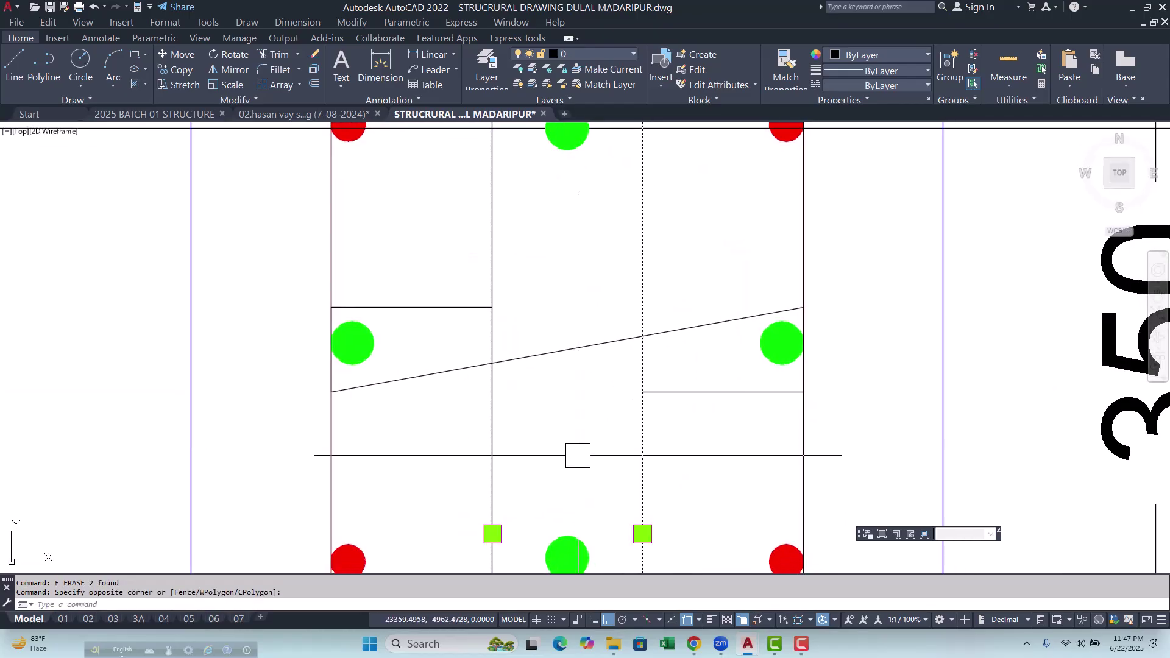
{"action": "type", "text": "e"}
{"action": "key", "text": "Return"}
{"action": "key", "text": "Escape"}
Draw a horizontal construction line through the centre of the middle side bars.
{"action": "scroll", "coordinate": [379, 308], "scroll_direction": "up", "scroll_amount": 4}
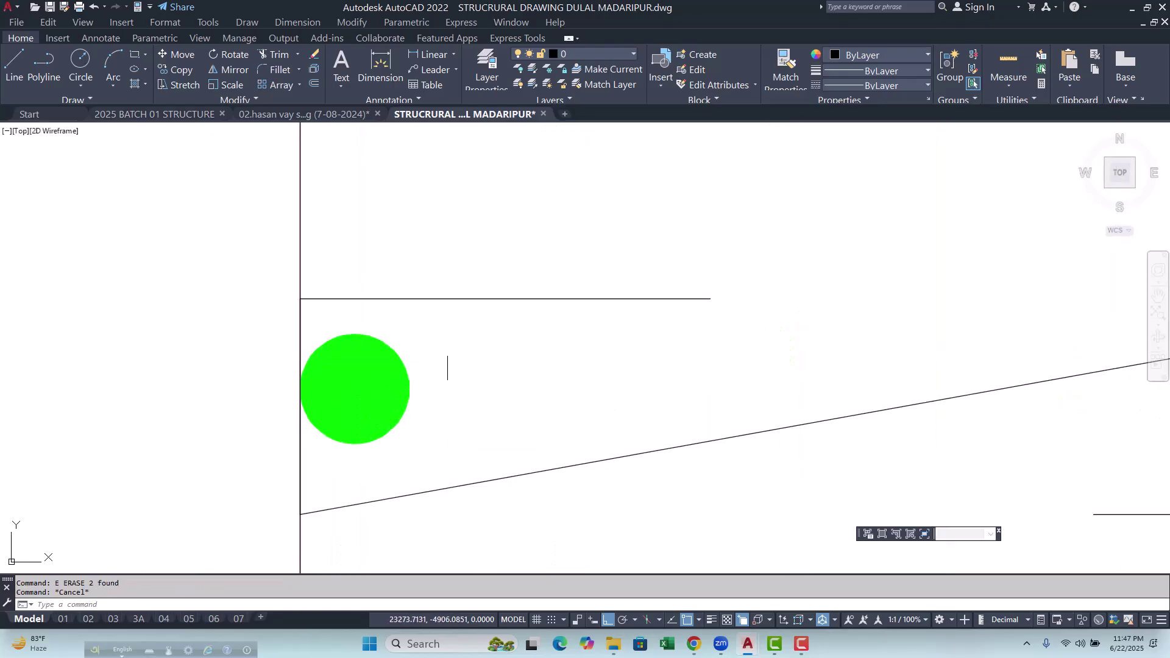
{"action": "type", "text": "xlH"}
{"action": "key", "text": "Return"}
{"action": "scroll", "coordinate": [419, 364], "scroll_direction": "down", "scroll_amount": 5}
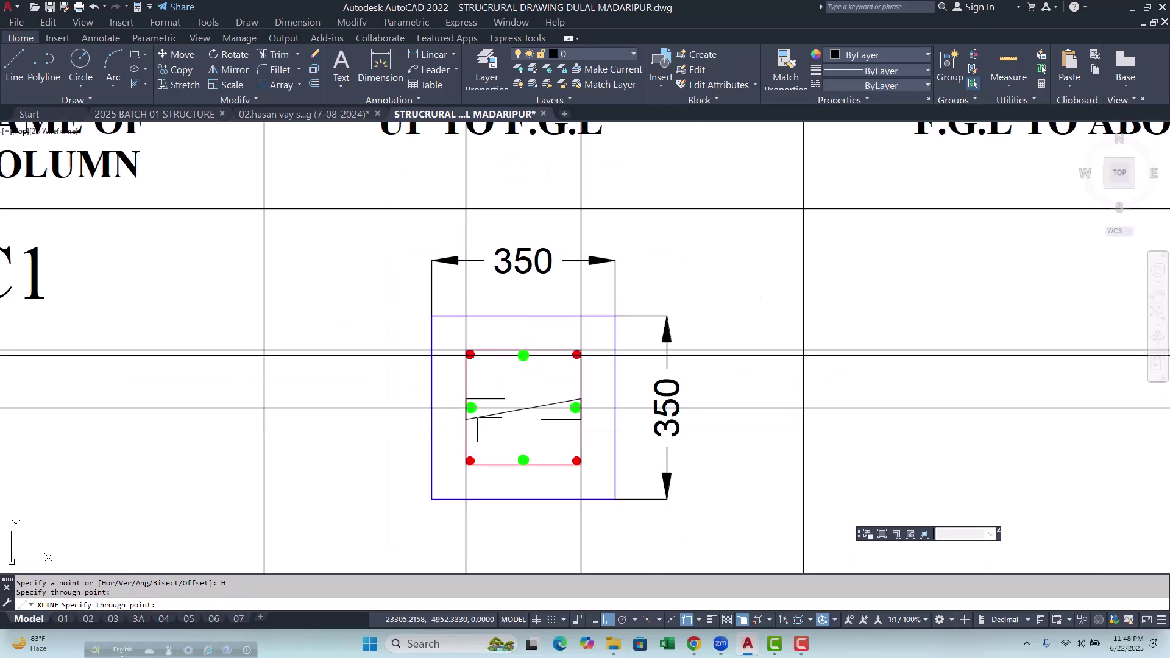
{"action": "scroll", "coordinate": [468, 408], "scroll_direction": "up", "scroll_amount": 2}
{"action": "key", "text": "Escape"}
{"action": "key", "text": "Escape"}
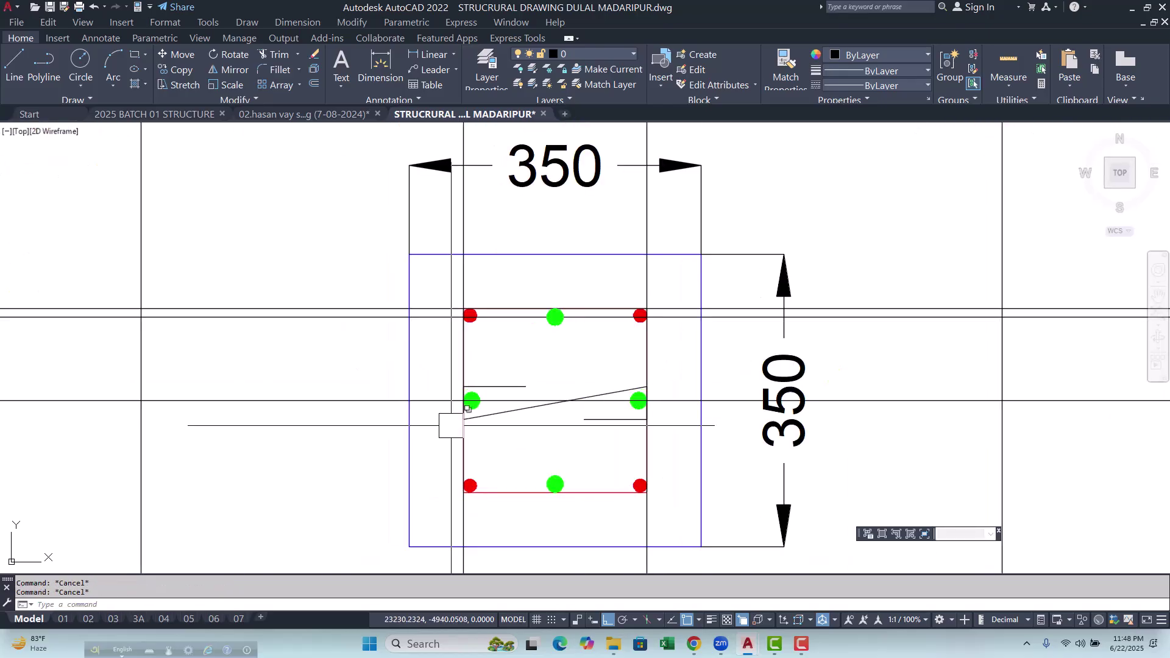
Offset the horizontal centre construction line 12 units upward.
{"action": "key", "text": "Return"}
{"action": "key", "text": "Return"}
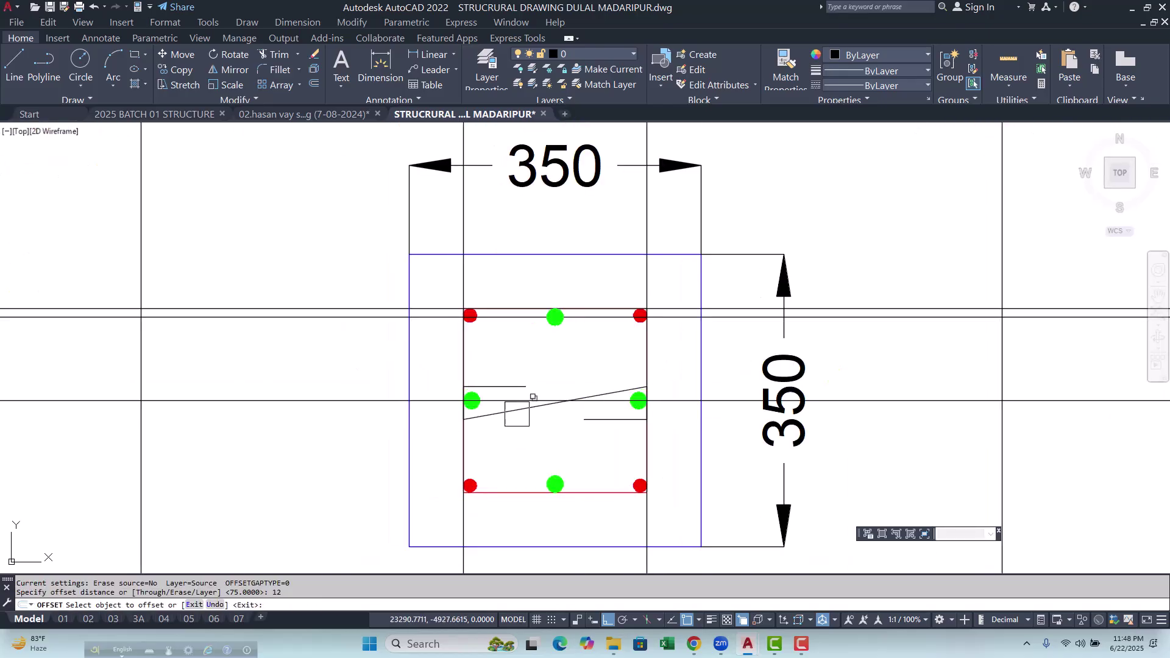
{"action": "scroll", "coordinate": [512, 411], "scroll_direction": "up", "scroll_amount": 3}
{"action": "left_click", "coordinate": [515, 335]}
{"action": "left_click", "coordinate": [514, 332]}
{"action": "scroll", "coordinate": [425, 355], "scroll_direction": "up", "scroll_amount": 4}
{"action": "key", "text": "Escape"}
Lower both ends of the tie's upper-left arm onto the upper offset line.
{"action": "left_click", "coordinate": [438, 333]}
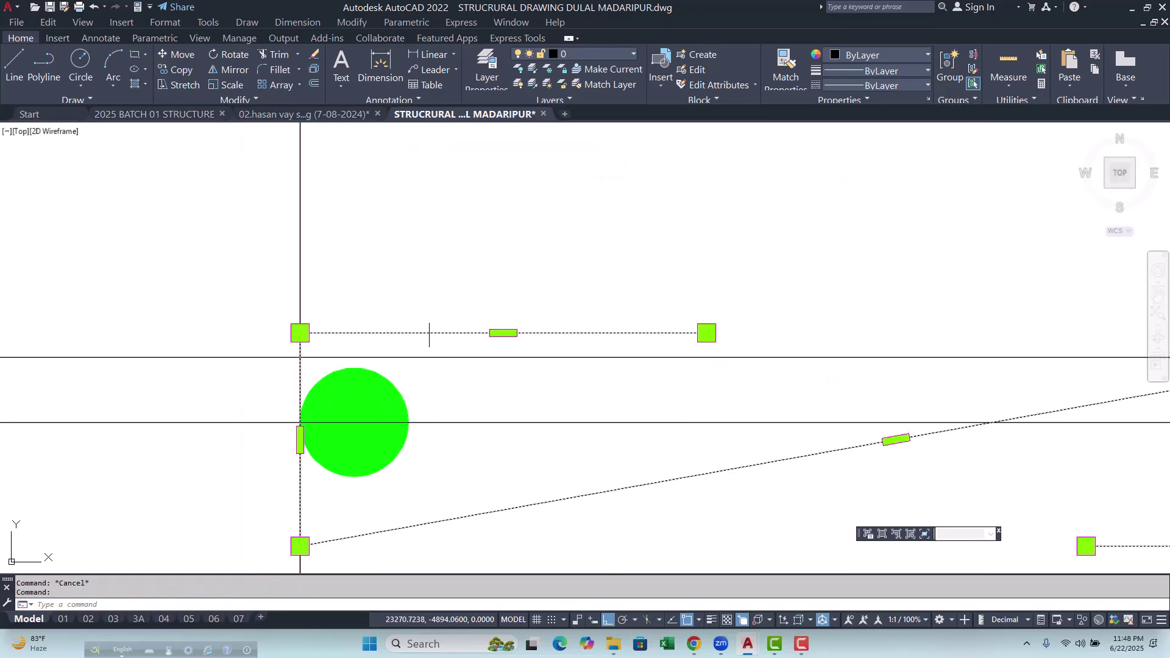
{"action": "left_click", "coordinate": [300, 333]}
{"action": "left_click", "coordinate": [299, 358]}
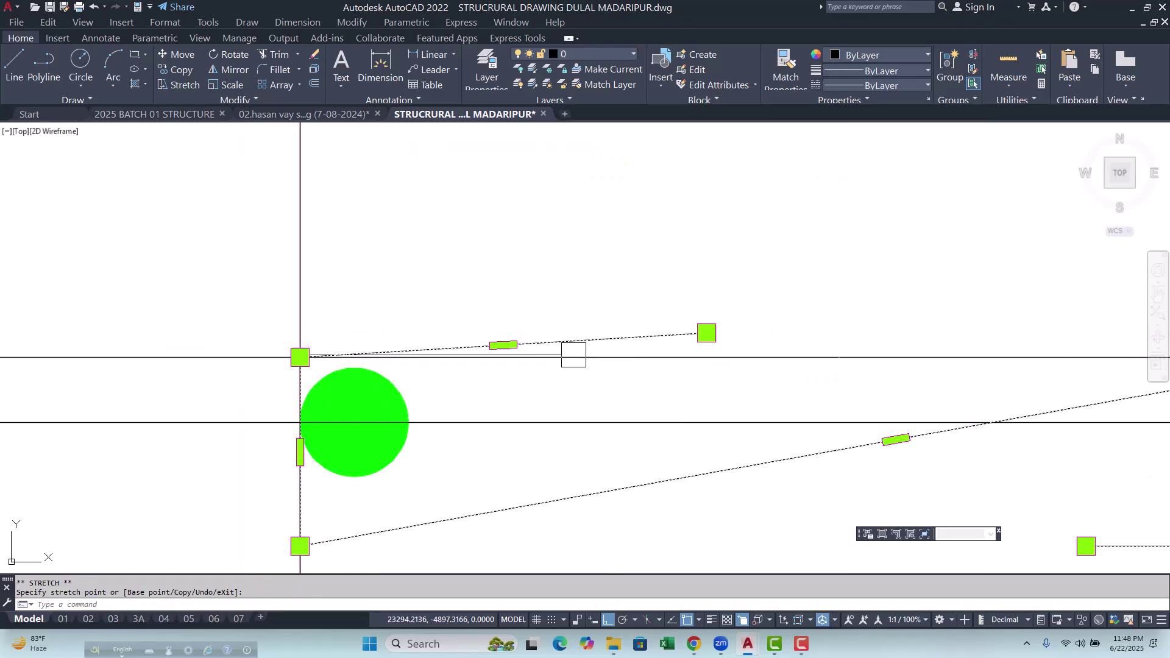
{"action": "left_click", "coordinate": [706, 333]}
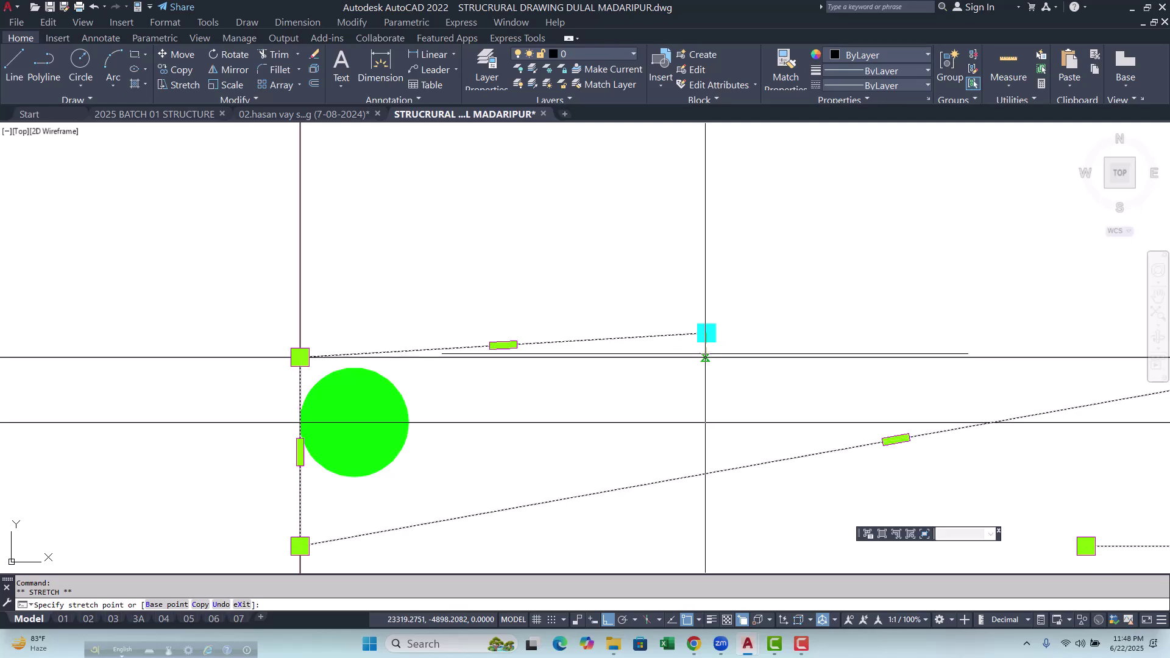
{"action": "scroll", "coordinate": [707, 357], "scroll_direction": "up", "scroll_amount": 3}
{"action": "left_click", "coordinate": [706, 357]}
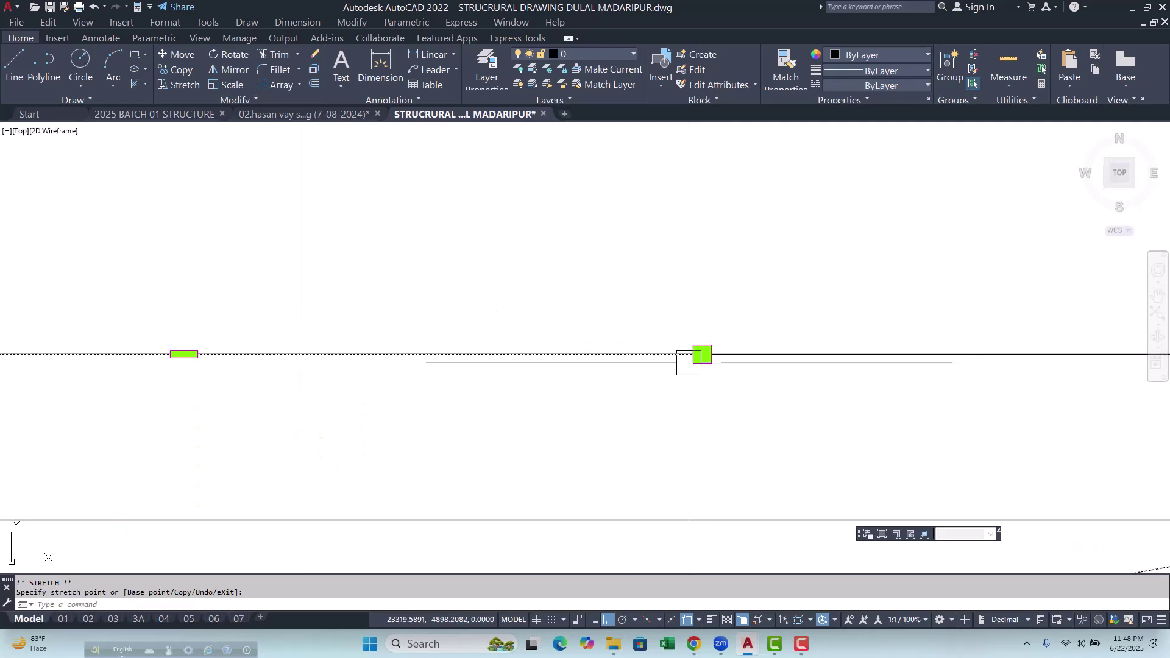
{"action": "key", "text": "Escape"}
{"action": "scroll", "coordinate": [600, 350], "scroll_direction": "down", "scroll_amount": 5}
{"action": "key", "text": "Escape"}
Offset the horizontal centre construction line 12 units downward.
{"action": "scroll", "coordinate": [600, 350], "scroll_direction": "down", "scroll_amount": 3}
{"action": "scroll", "coordinate": [486, 419], "scroll_direction": "up", "scroll_amount": 3}
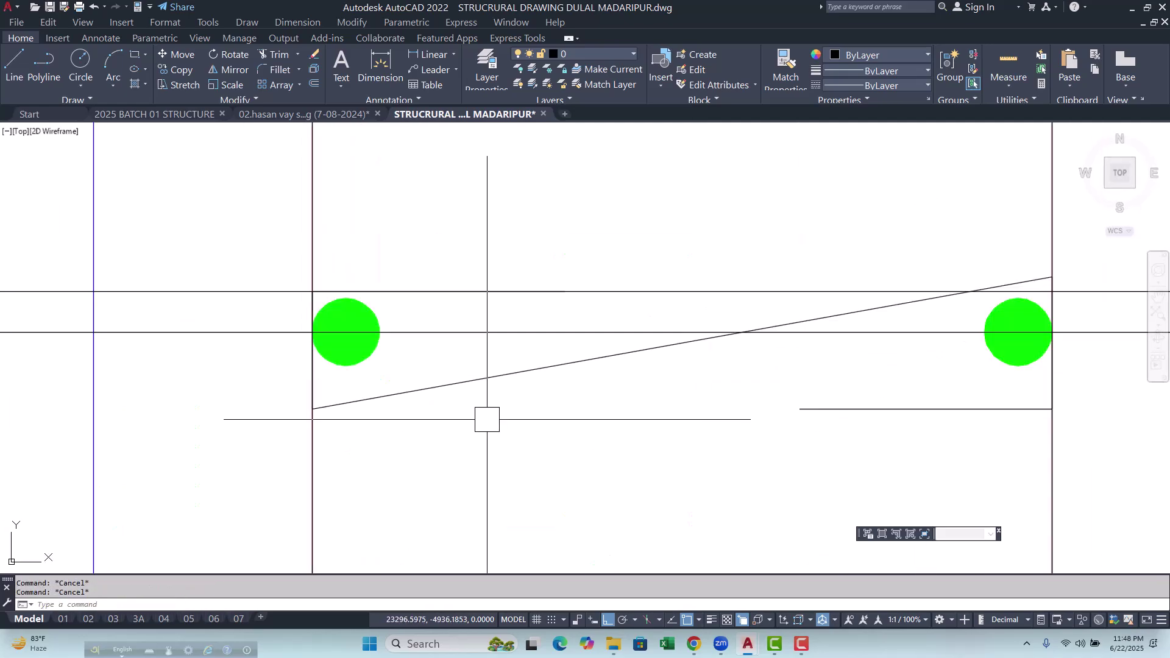
{"action": "key", "text": "Return"}
{"action": "key", "text": "Return"}
{"action": "left_click", "coordinate": [444, 332]}
{"action": "left_click", "coordinate": [465, 379]}
{"action": "key", "text": "Escape"}
{"action": "key", "text": "Escape"}
Move the tie's lower-left corner onto the lower 12-unit offset line.
{"action": "scroll", "coordinate": [346, 414], "scroll_direction": "up", "scroll_amount": 2}
{"action": "left_click", "coordinate": [351, 402]}
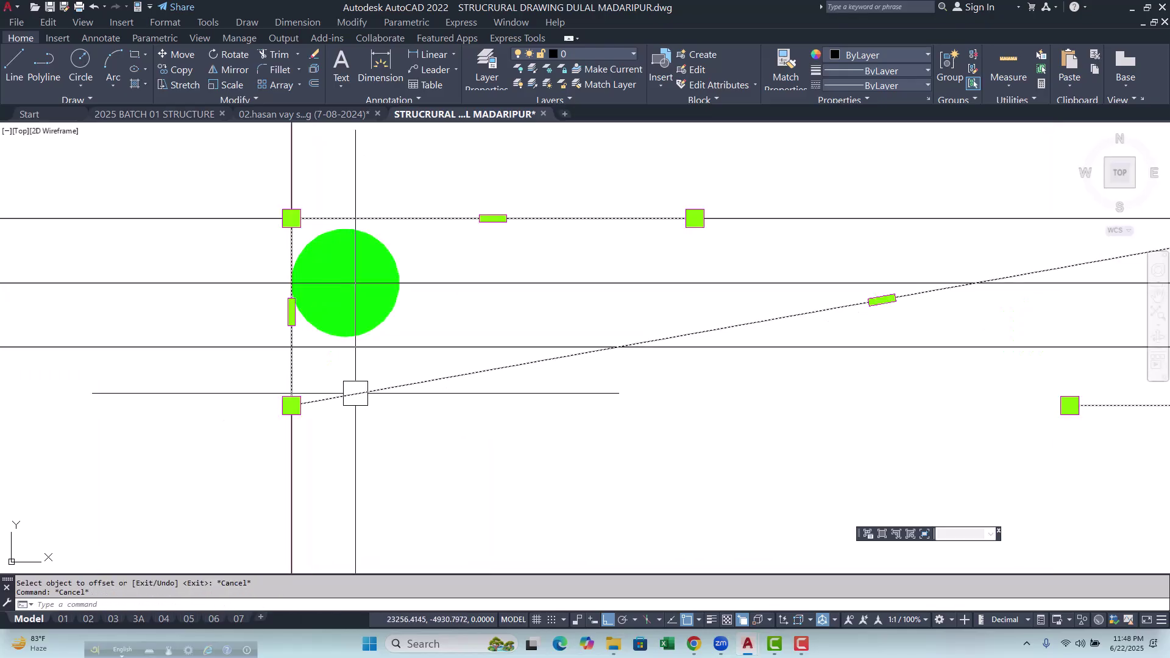
{"action": "left_click", "coordinate": [291, 405]}
{"action": "key", "text": "Escape"}
{"action": "scroll", "coordinate": [402, 383], "scroll_direction": "down", "scroll_amount": 3}
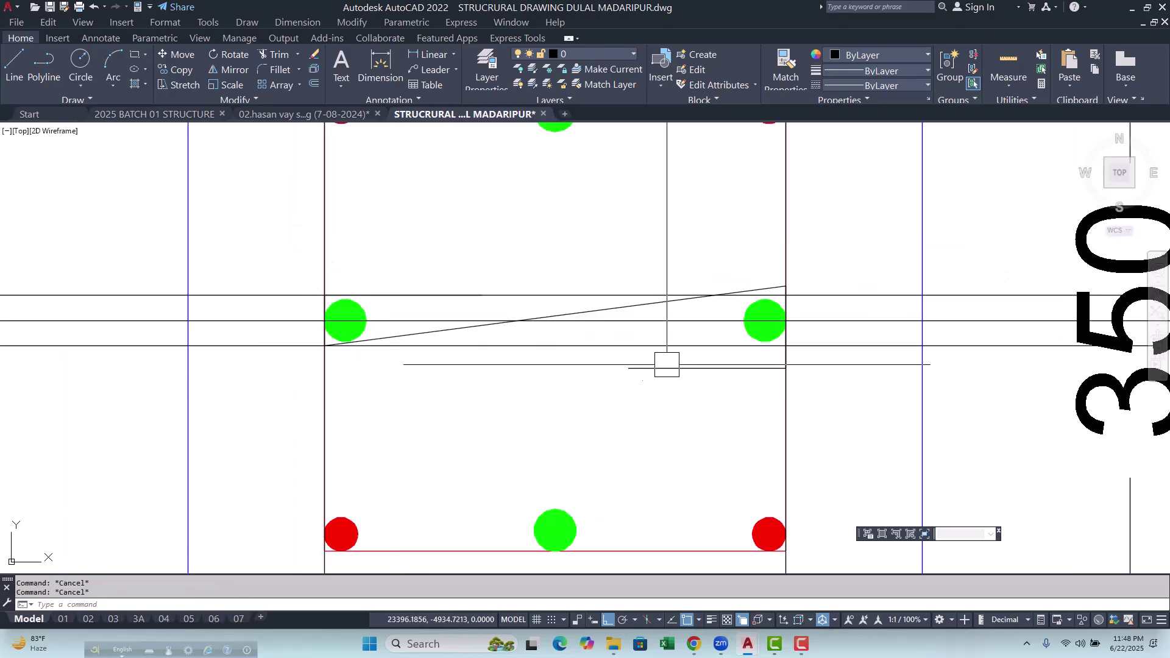
{"action": "scroll", "coordinate": [802, 284], "scroll_direction": "up", "scroll_amount": 3}
{"action": "left_click", "coordinate": [801, 286]}
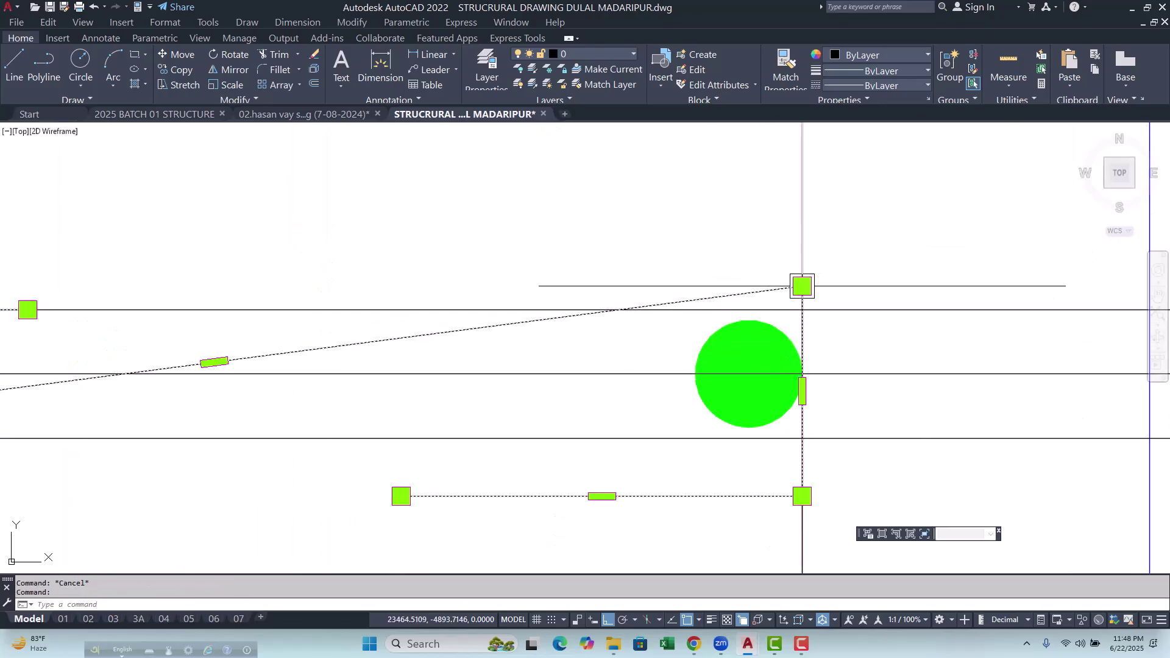
{"action": "left_click", "coordinate": [802, 286]}
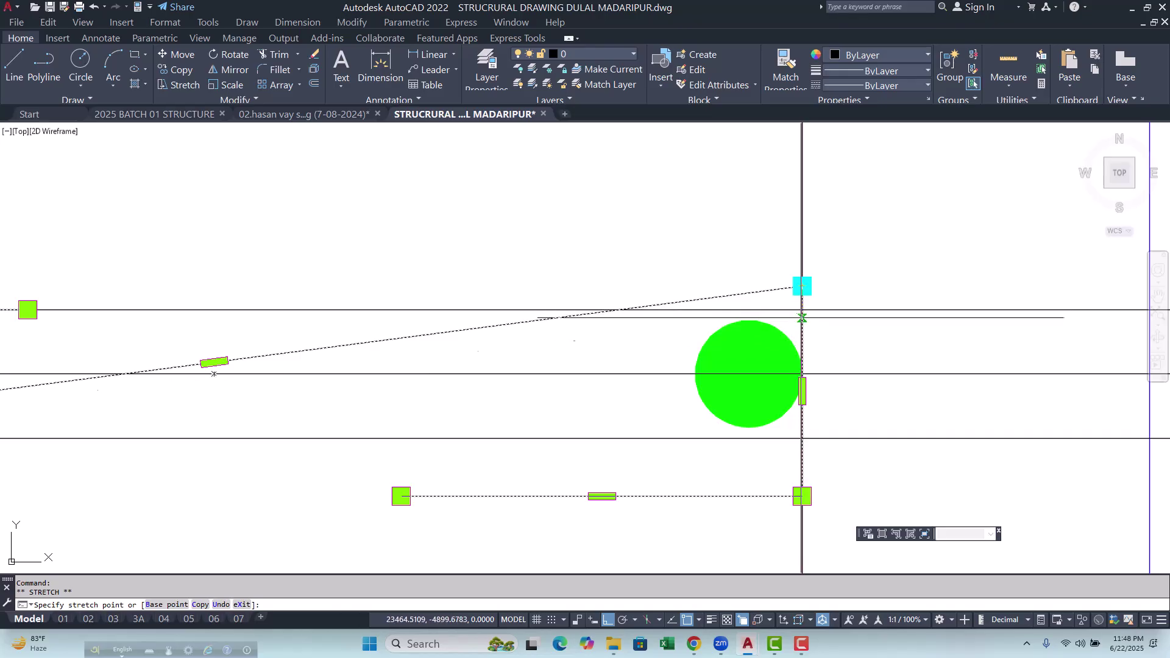
{"action": "key", "text": "Escape"}
Erase the two 12-unit offset construction lines above and below the middle side bars.
{"action": "scroll", "coordinate": [802, 317], "scroll_direction": "up", "scroll_amount": 5}
{"action": "scroll", "coordinate": [799, 341], "scroll_direction": "down", "scroll_amount": 2}
{"action": "left_click", "coordinate": [839, 347]}
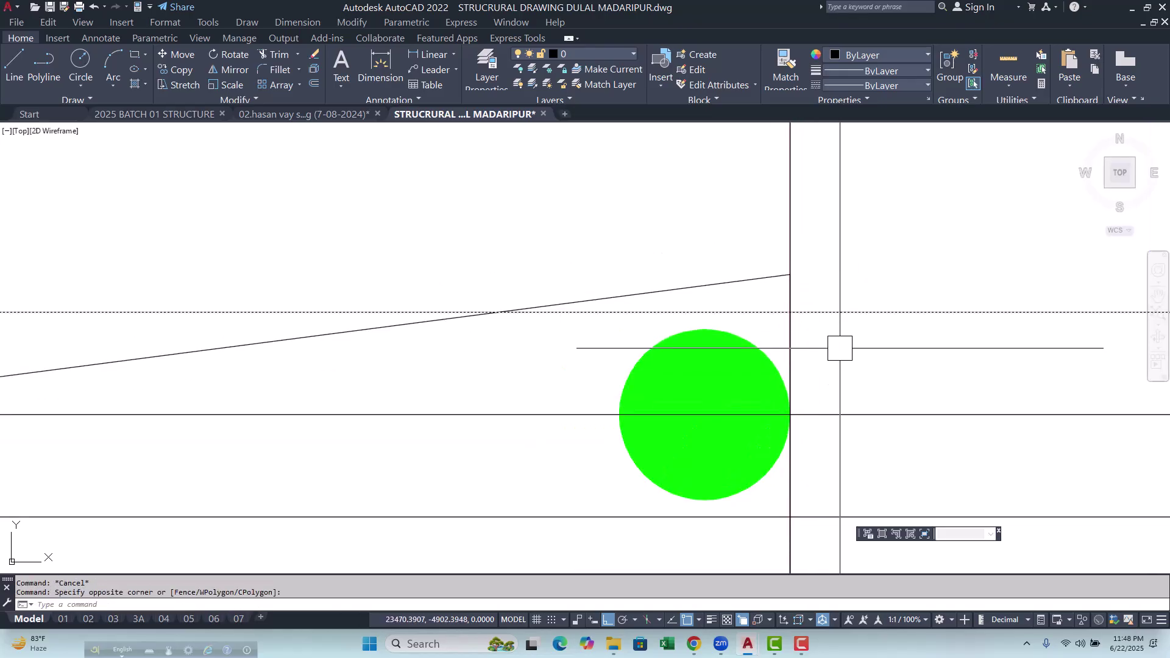
{"action": "scroll", "coordinate": [840, 348], "scroll_direction": "down", "scroll_amount": 7}
{"action": "scroll", "coordinate": [749, 378], "scroll_direction": "up", "scroll_amount": 3}
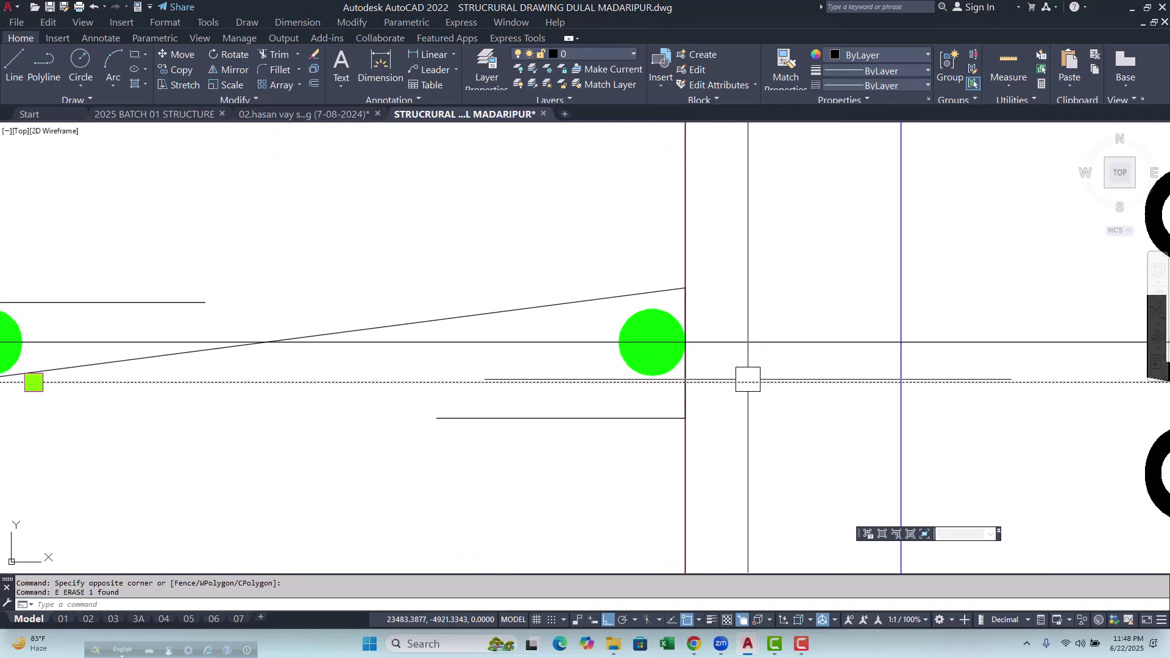
{"action": "key", "text": "Delete"}
{"action": "scroll", "coordinate": [758, 419], "scroll_direction": "down", "scroll_amount": 2}
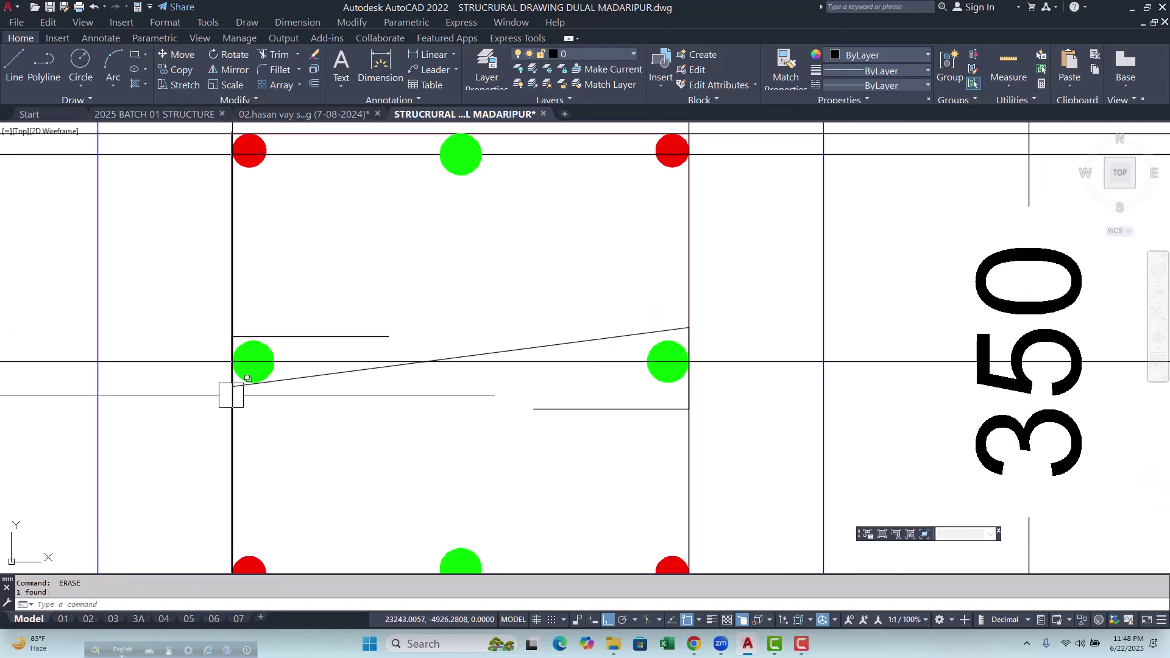
Offset the horizontal centre construction line 10 units to both sides.
{"action": "key", "text": "Return"}
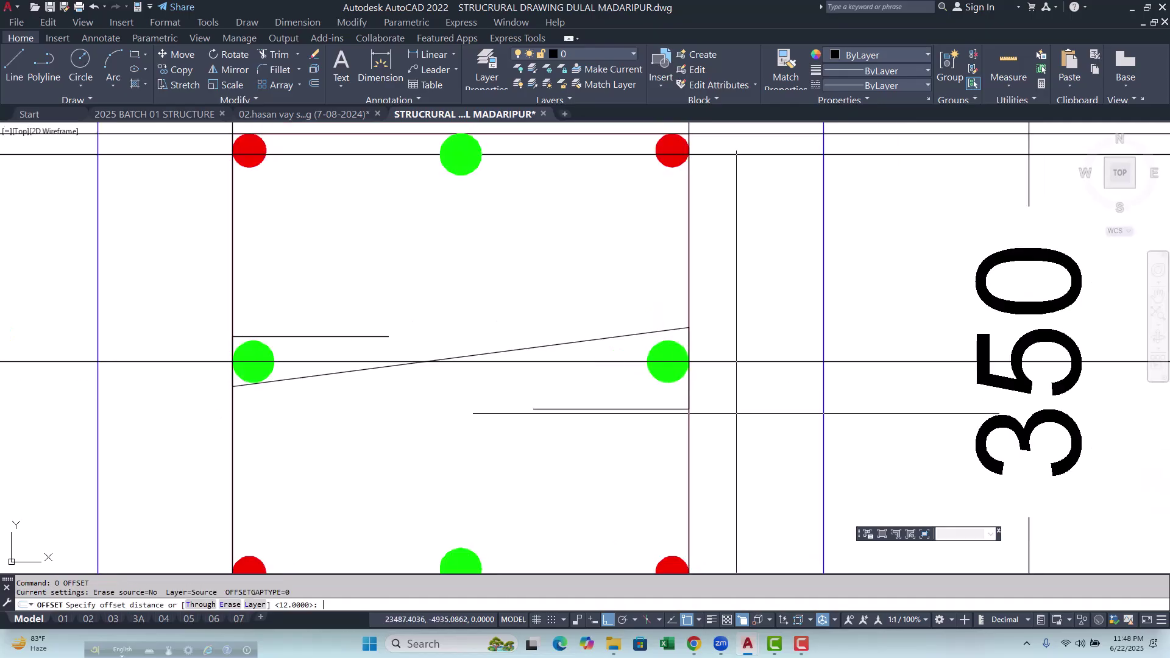
{"action": "type", "text": "10"}
{"action": "key", "text": "Return"}
{"action": "left_click", "coordinate": [738, 362]}
{"action": "left_click", "coordinate": [741, 333]}
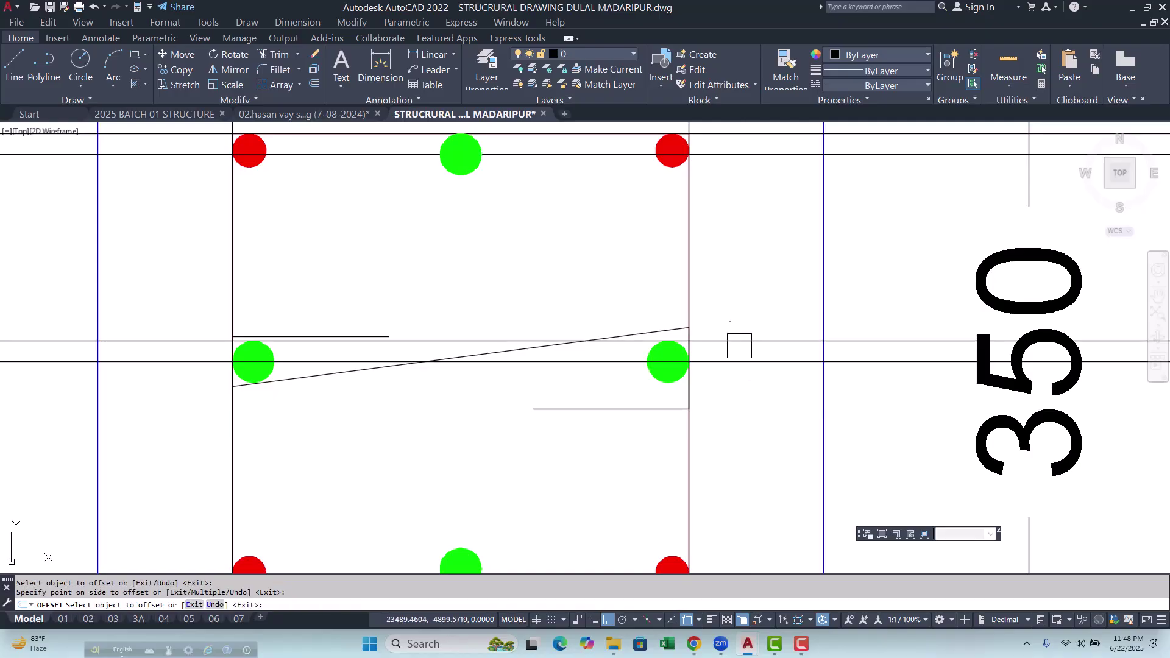
{"action": "key", "text": "Escape"}
{"action": "key", "text": "Escape"}
Stretch the tie's lower-right arm up onto the lower 10-unit offset line, tangent to the right middle bar.
{"action": "scroll", "coordinate": [660, 414], "scroll_direction": "up", "scroll_amount": 3}
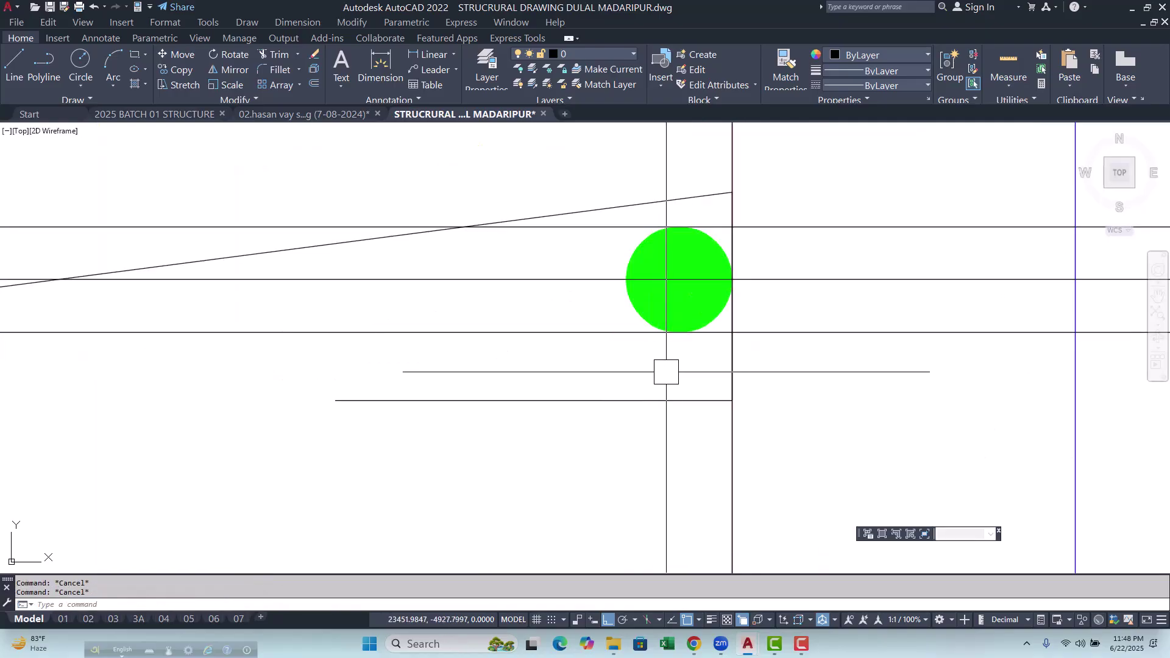
{"action": "left_click", "coordinate": [734, 400]}
{"action": "left_click", "coordinate": [763, 387]}
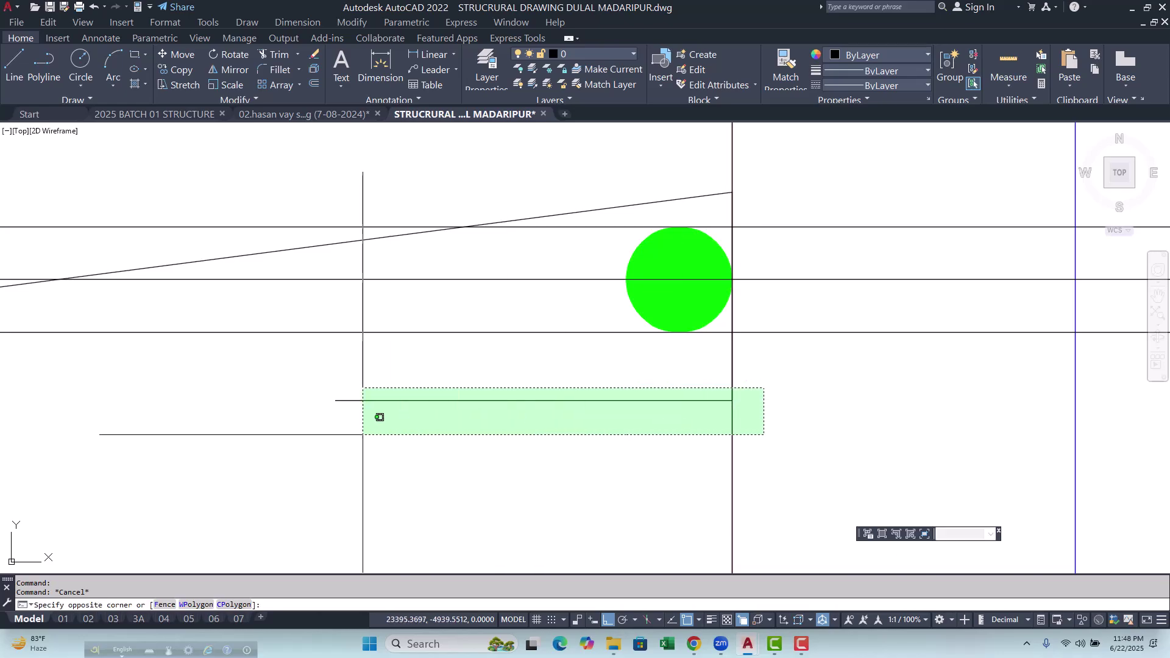
{"action": "left_click", "coordinate": [290, 440]}
{"action": "type", "text": "s"}
{"action": "key", "text": "Return"}
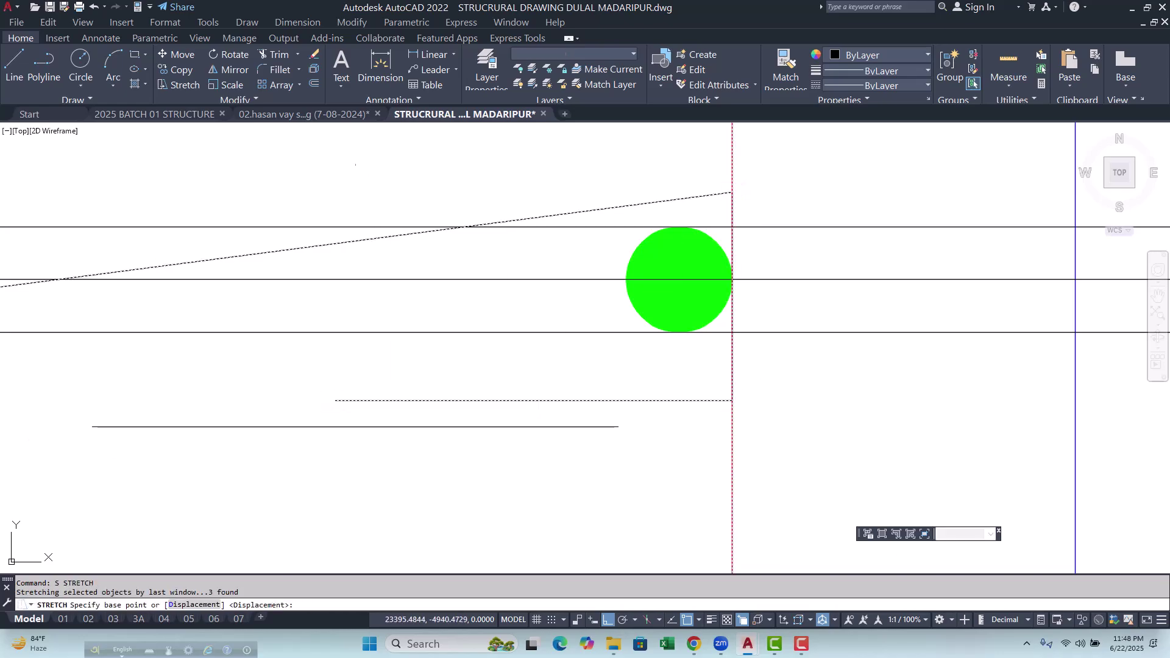
{"action": "left_click", "coordinate": [334, 400]}
{"action": "left_click", "coordinate": [334, 332]}
{"action": "middle_click_drag", "start_coordinate": [566, 308], "coordinate": [501, 372]}
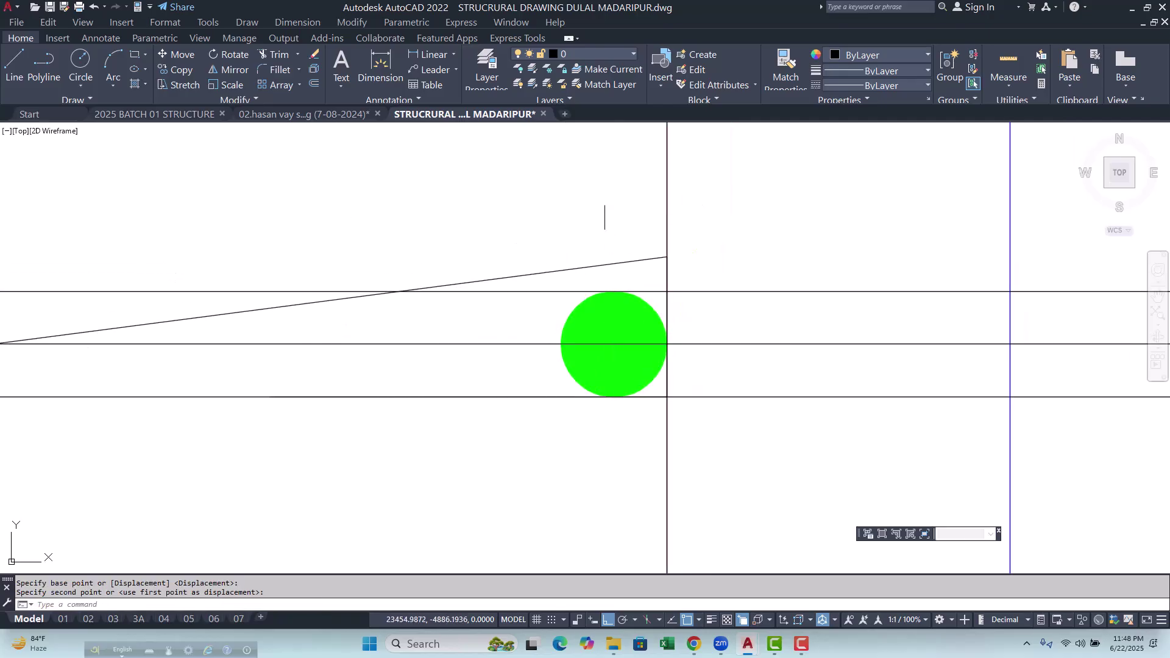
Move the tie's upper-right corner down onto the upper 10-unit offset line at the stirrup's right edge.
{"action": "left_click", "coordinate": [616, 261]}
{"action": "left_click", "coordinate": [667, 256]}
{"action": "left_click", "coordinate": [667, 292]}
{"action": "scroll", "coordinate": [670, 268], "scroll_direction": "down", "scroll_amount": 4}
{"action": "key", "text": "Escape"}
{"action": "key", "text": "Escape"}
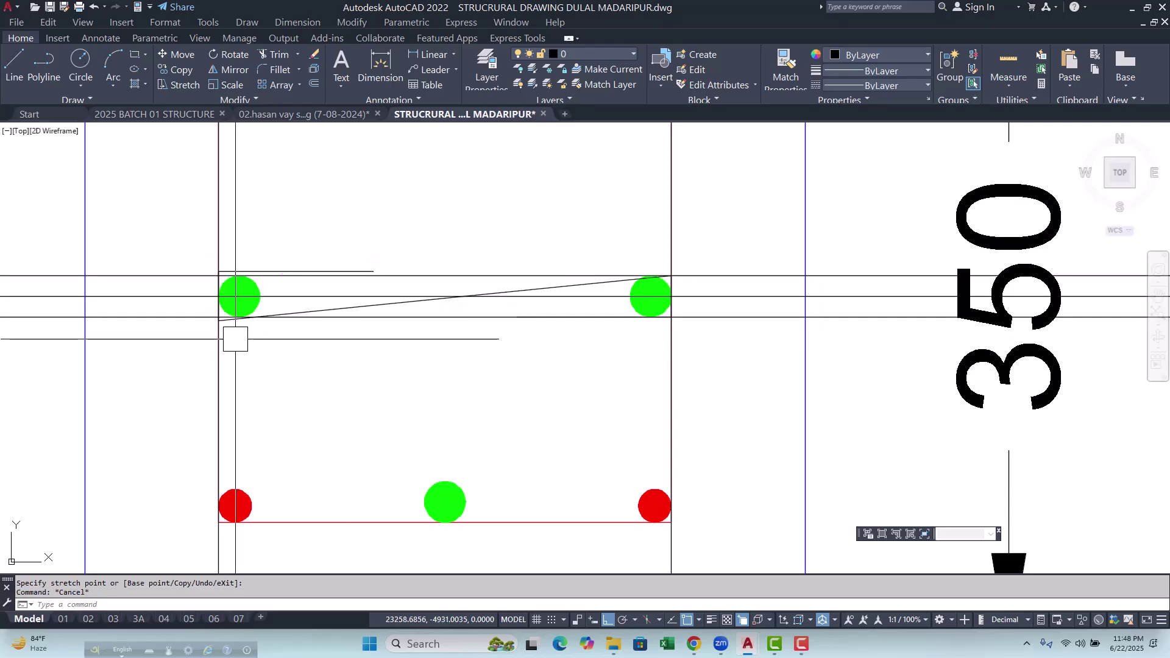
Move the tie's lower-left corner up onto the lower 10-unit offset line at the stirrup's left edge.
{"action": "scroll", "coordinate": [231, 323], "scroll_direction": "up", "scroll_amount": 6}
{"action": "left_click", "coordinate": [177, 315]}
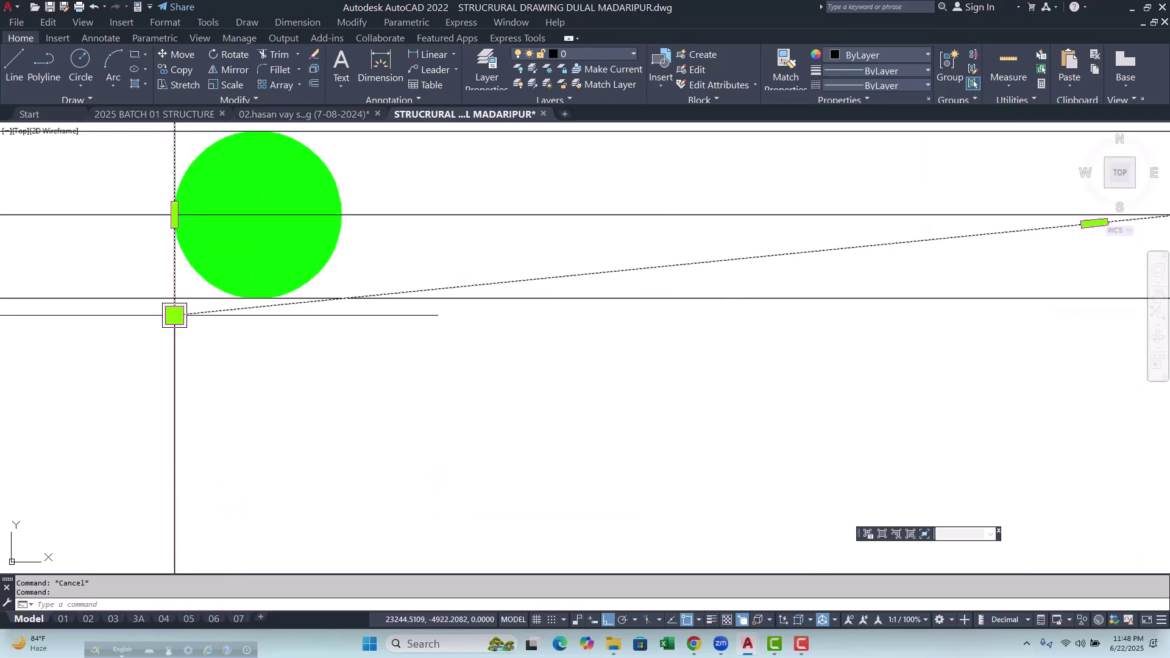
{"action": "left_click", "coordinate": [174, 315]}
{"action": "scroll", "coordinate": [176, 295], "scroll_direction": "down", "scroll_amount": 3}
{"action": "key", "text": "Escape"}
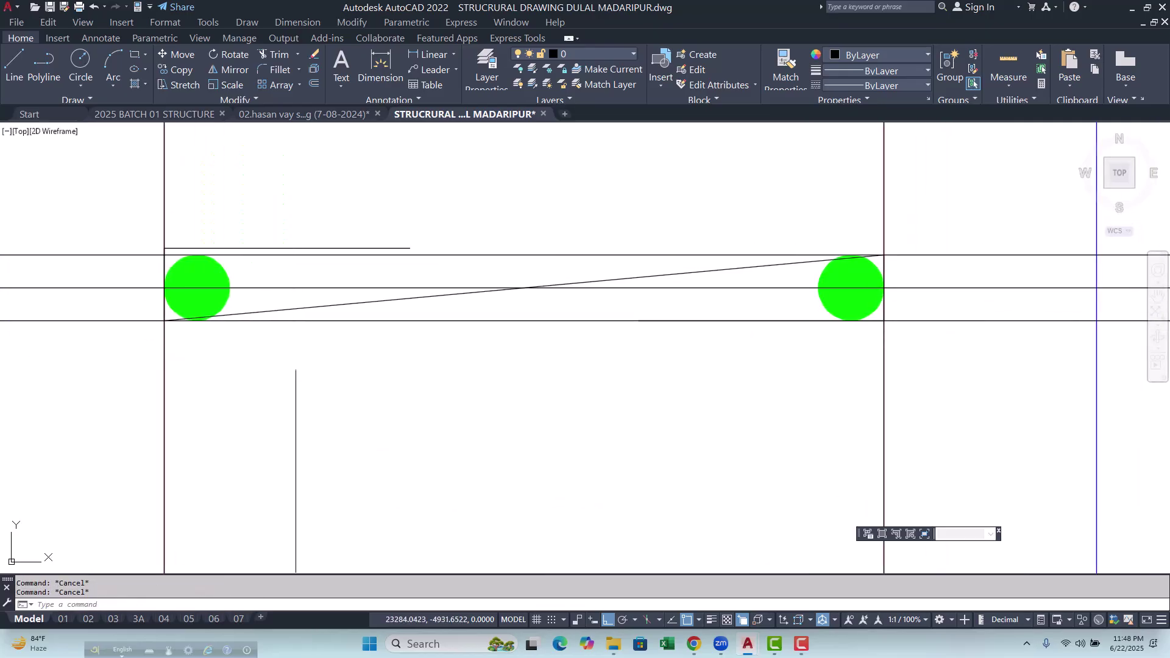
{"action": "scroll", "coordinate": [341, 358], "scroll_direction": "down", "scroll_amount": 4}
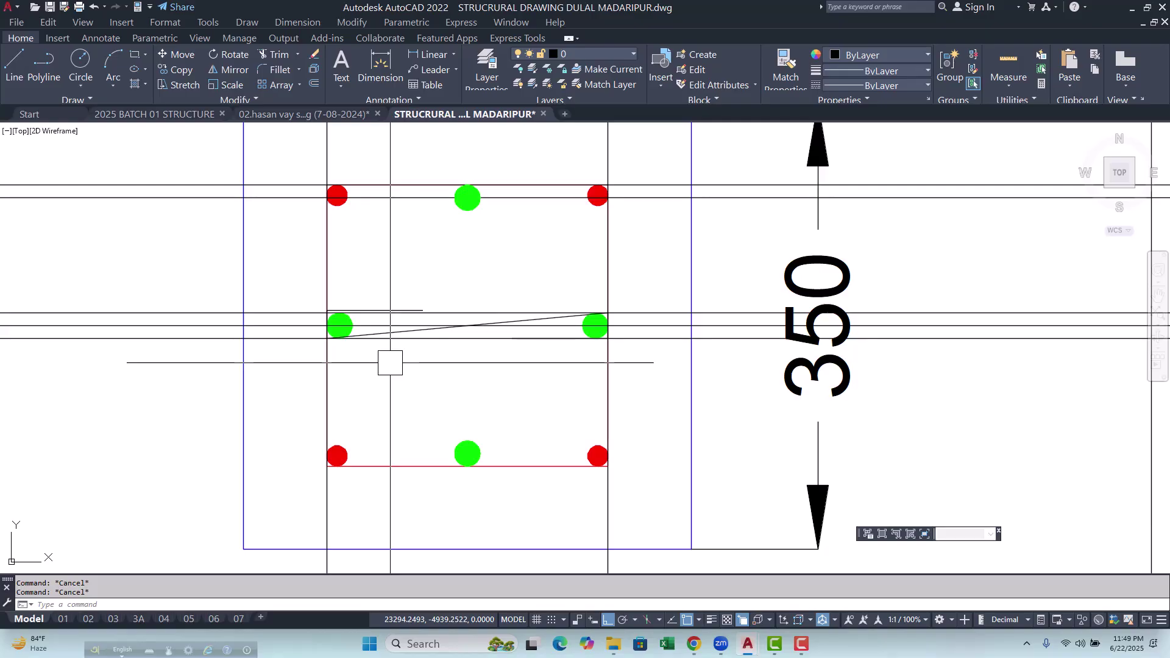
{"action": "scroll", "coordinate": [369, 348], "scroll_direction": "up", "scroll_amount": 2}
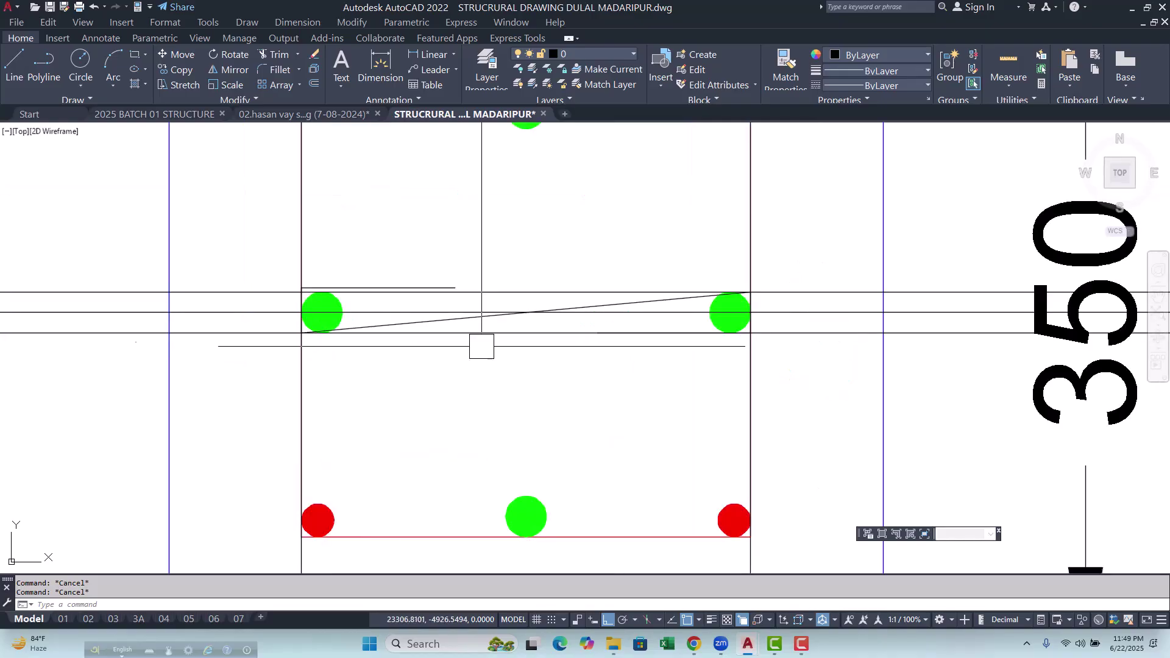
Erase the three horizontal construction lines through the left and right middle bars.
{"action": "left_click", "coordinate": [825, 266]}
{"action": "left_click", "coordinate": [804, 396]}
{"action": "type", "text": "e"}
{"action": "key", "text": "Return"}
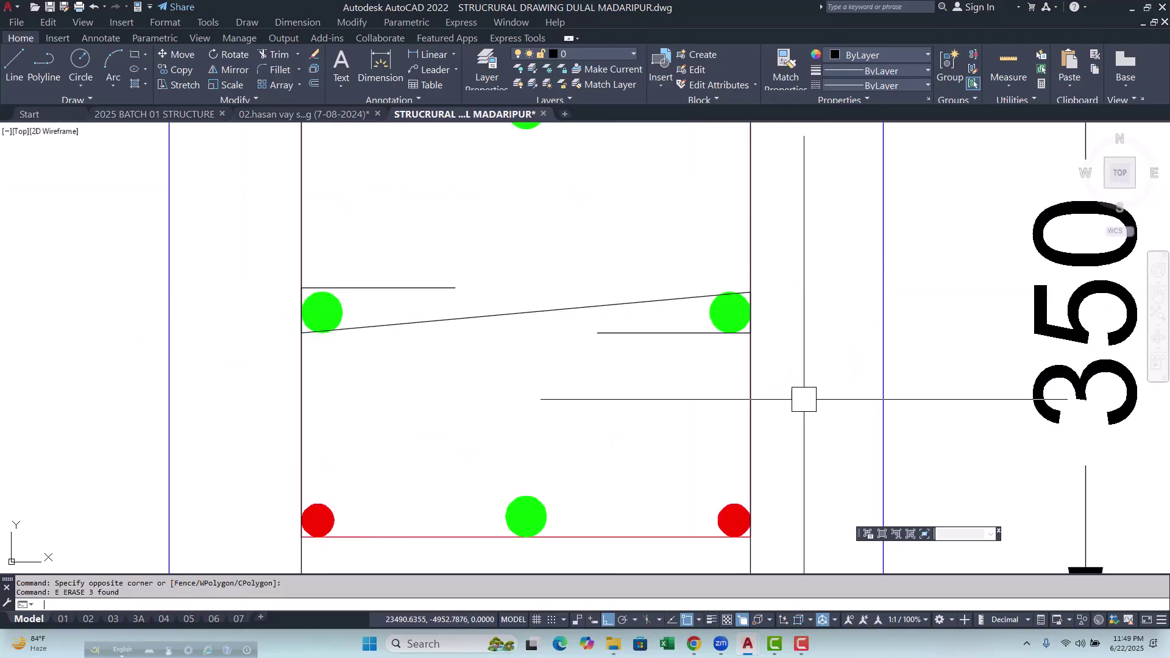
Match the inner tie's properties to those of the red stirrup.
{"action": "scroll", "coordinate": [522, 334], "scroll_direction": "down", "scroll_amount": 4}
{"action": "scroll", "coordinate": [498, 368], "scroll_direction": "up", "scroll_amount": 2}
{"action": "middle_click_drag", "start_coordinate": [498, 369], "coordinate": [456, 357]}
{"action": "key", "text": "Escape"}
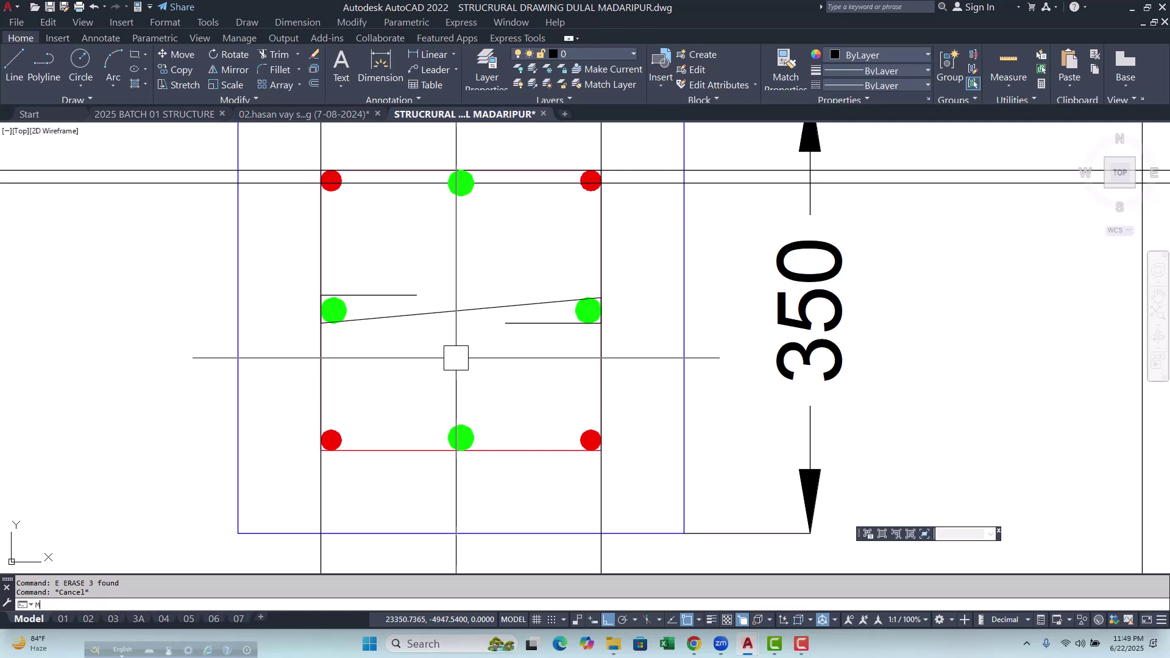
{"action": "left_click", "coordinate": [525, 451]}
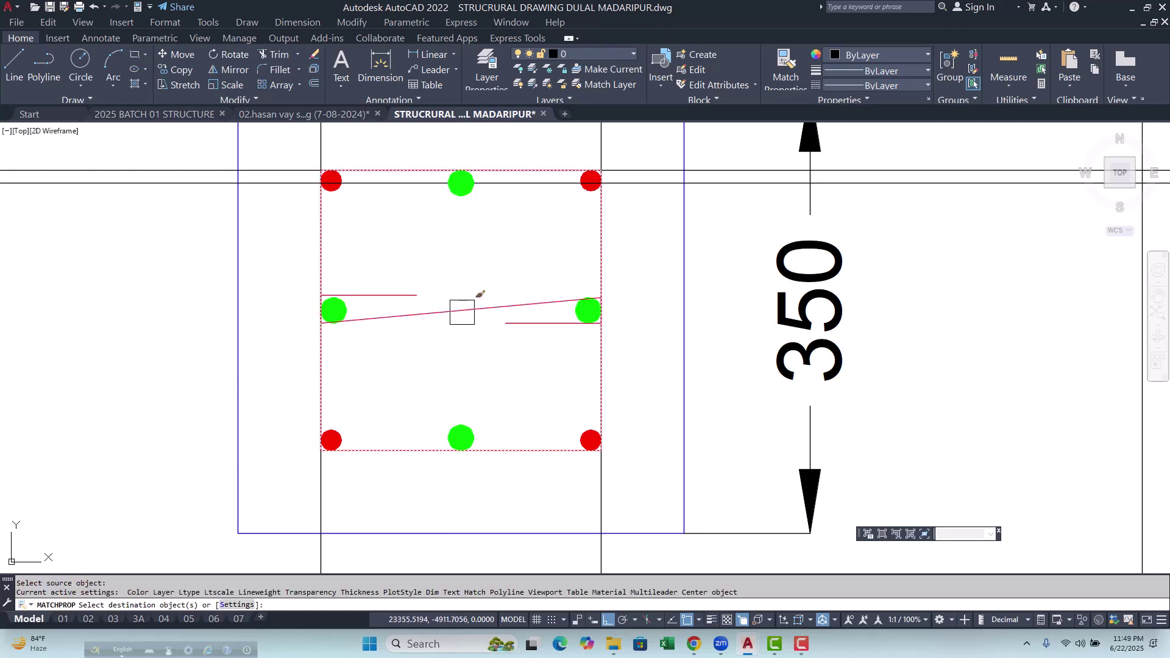
{"action": "scroll", "coordinate": [480, 294], "scroll_direction": "up", "scroll_amount": 5}
{"action": "key", "text": "Escape"}
Stretch the tie's lower-left corner slightly down along the stirrup's left edge, away from the green middle bar.
{"action": "left_click", "coordinate": [444, 366]}
{"action": "scroll", "coordinate": [282, 367], "scroll_direction": "up", "scroll_amount": 3}
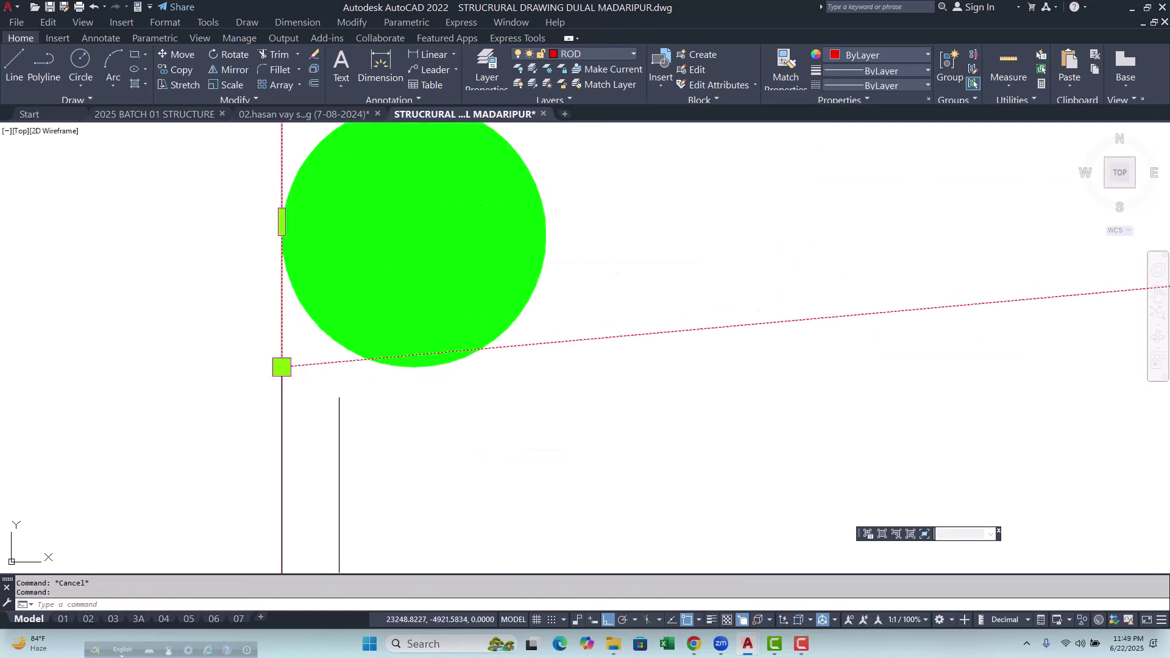
{"action": "left_click", "coordinate": [281, 367]}
{"action": "scroll", "coordinate": [206, 402], "scroll_direction": "down", "scroll_amount": 5}
{"action": "key", "text": "Escape"}
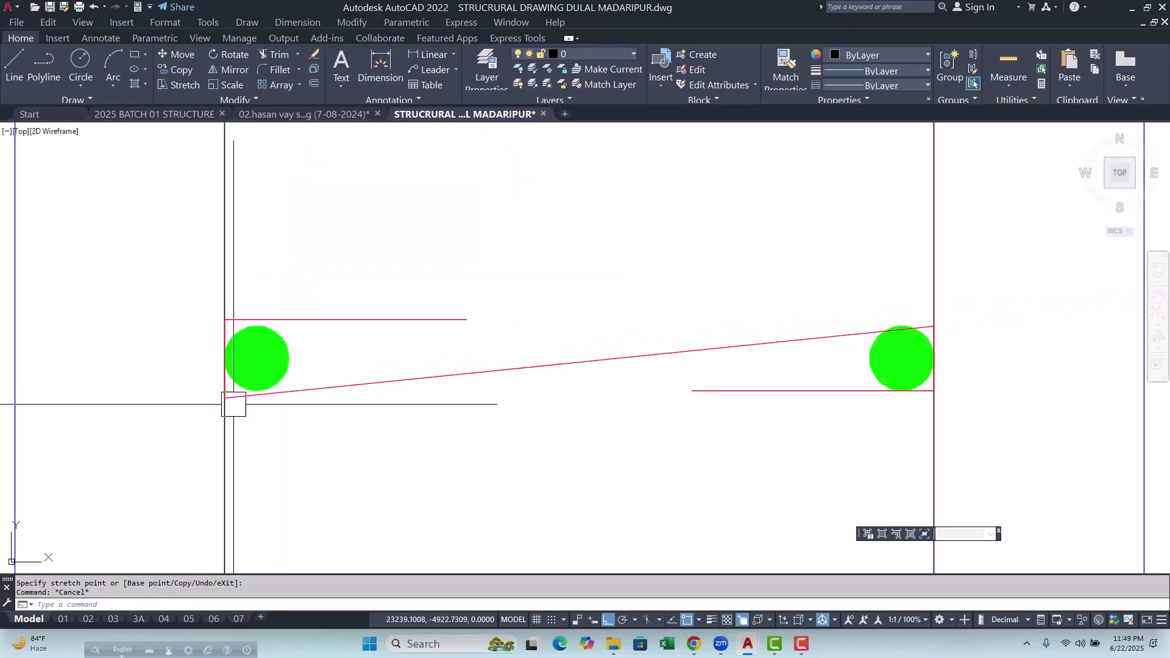
Stretch the tie's upper-right corner slightly up along the stirrup's right edge, away from the green middle bar.
{"action": "middle_click_drag", "start_coordinate": [940, 356], "coordinate": [700, 350]}
{"action": "scroll", "coordinate": [700, 349], "scroll_direction": "up", "scroll_amount": 5}
{"action": "left_click", "coordinate": [631, 256]}
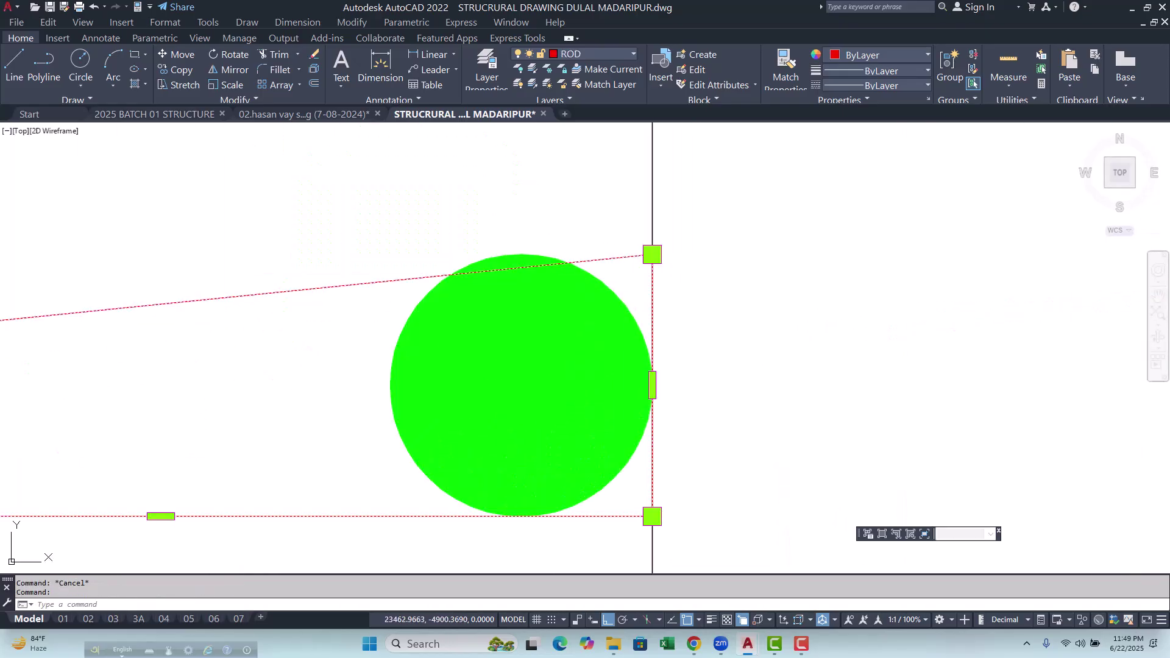
{"action": "left_click", "coordinate": [652, 255]}
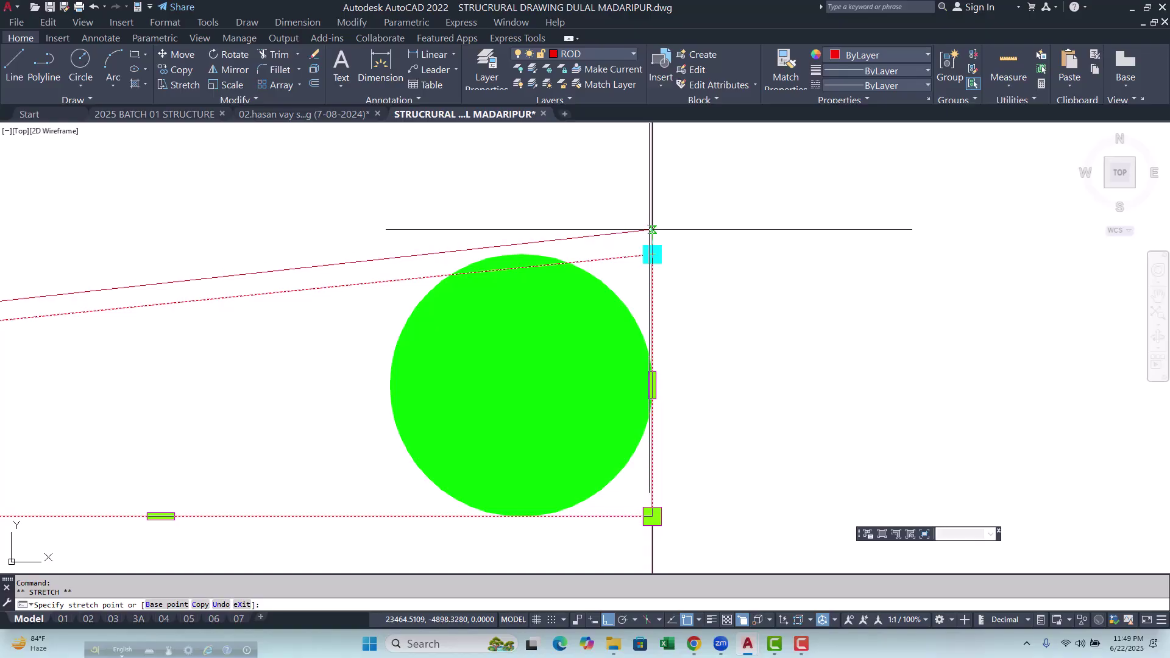
{"action": "key", "text": "Escape"}
{"action": "key", "text": "Escape"}
Rotate a copy of the inner tie a quarter turn about its diagonal's midpoint to hook the upper and lower middle bars.
{"action": "scroll", "coordinate": [666, 395], "scroll_direction": "down", "scroll_amount": 10}
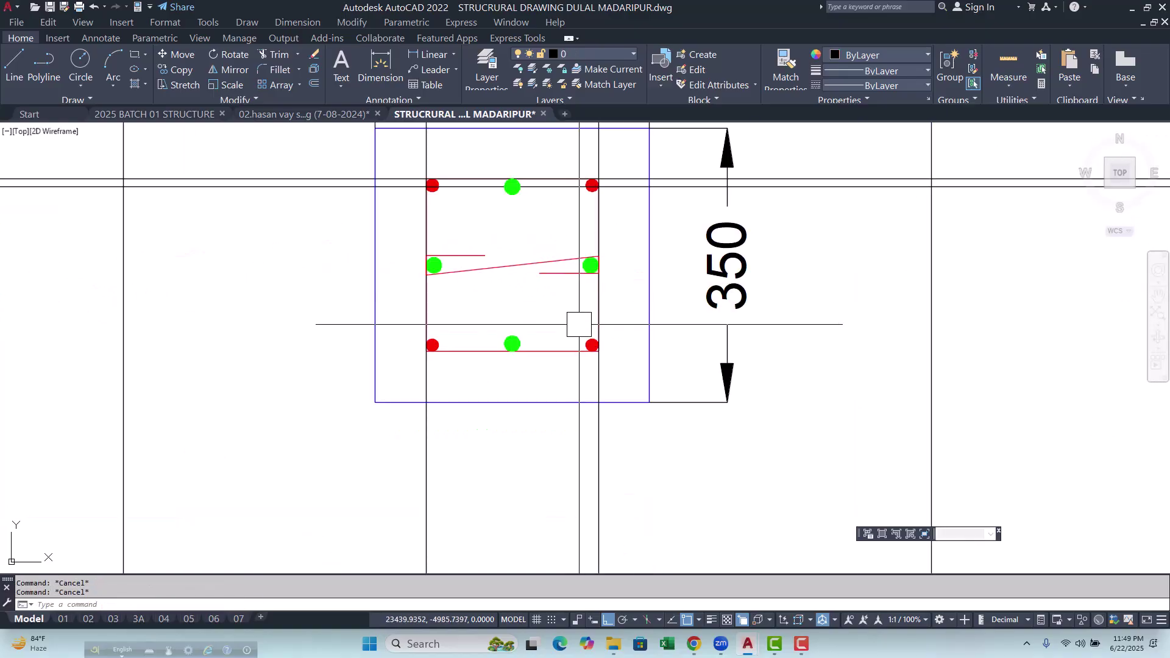
{"action": "scroll", "coordinate": [488, 234], "scroll_direction": "up", "scroll_amount": 2}
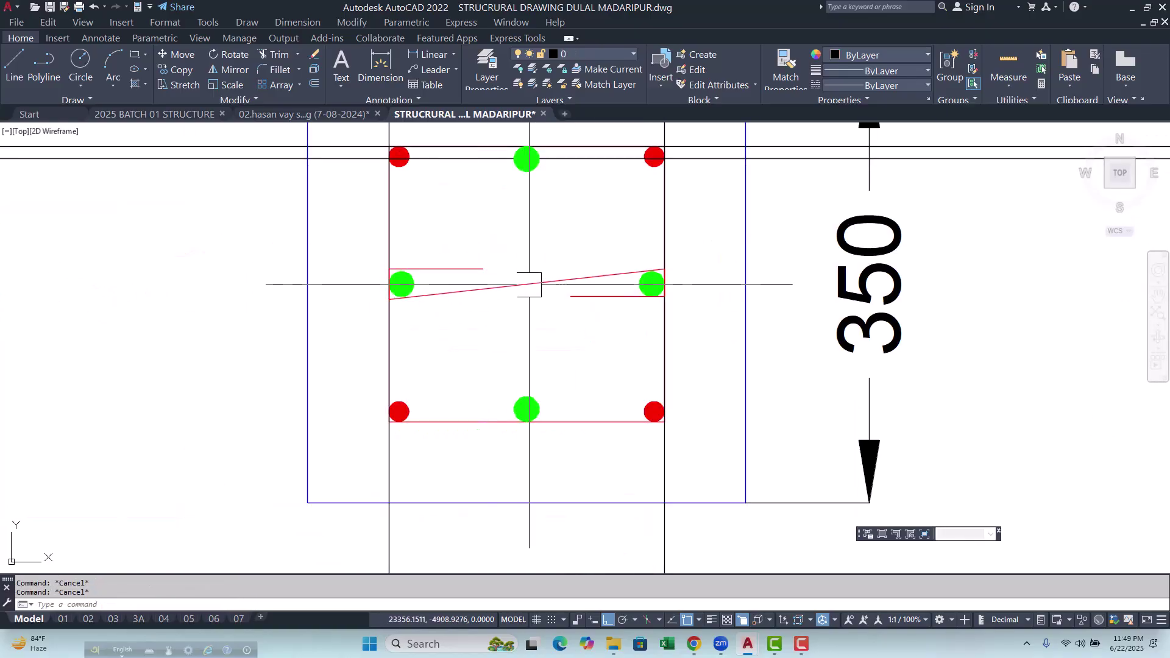
{"action": "left_click", "coordinate": [526, 285]}
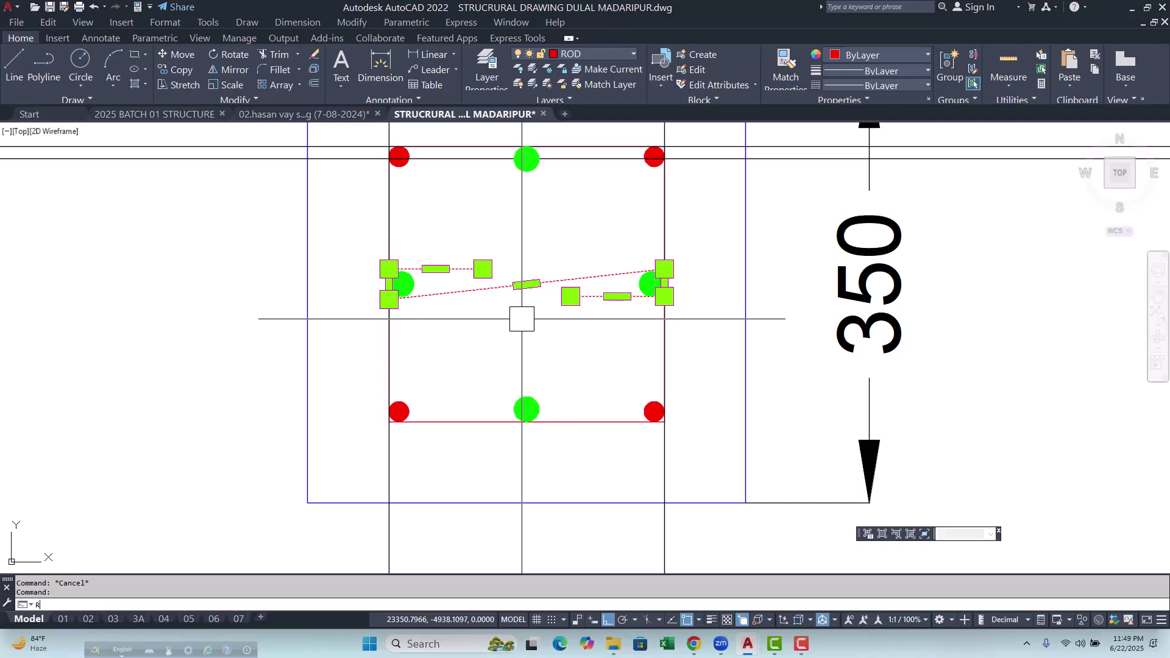
{"action": "type", "text": "R"}
{"action": "key", "text": "Return"}
{"action": "left_click", "coordinate": [526, 285]}
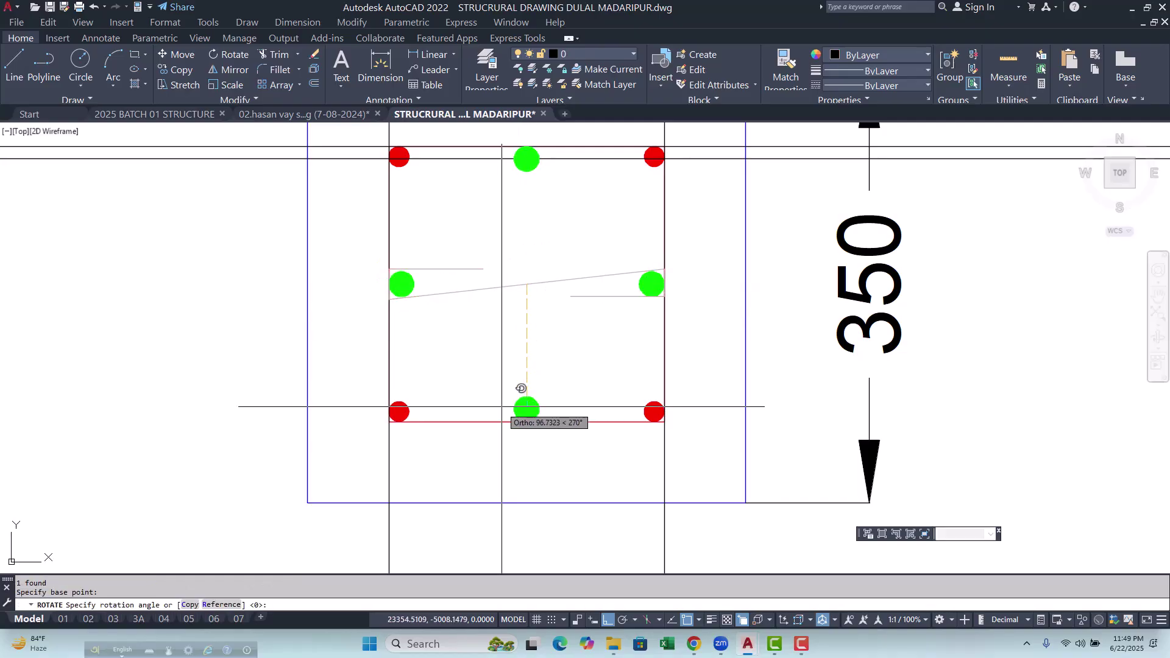
{"action": "left_click", "coordinate": [190, 604]}
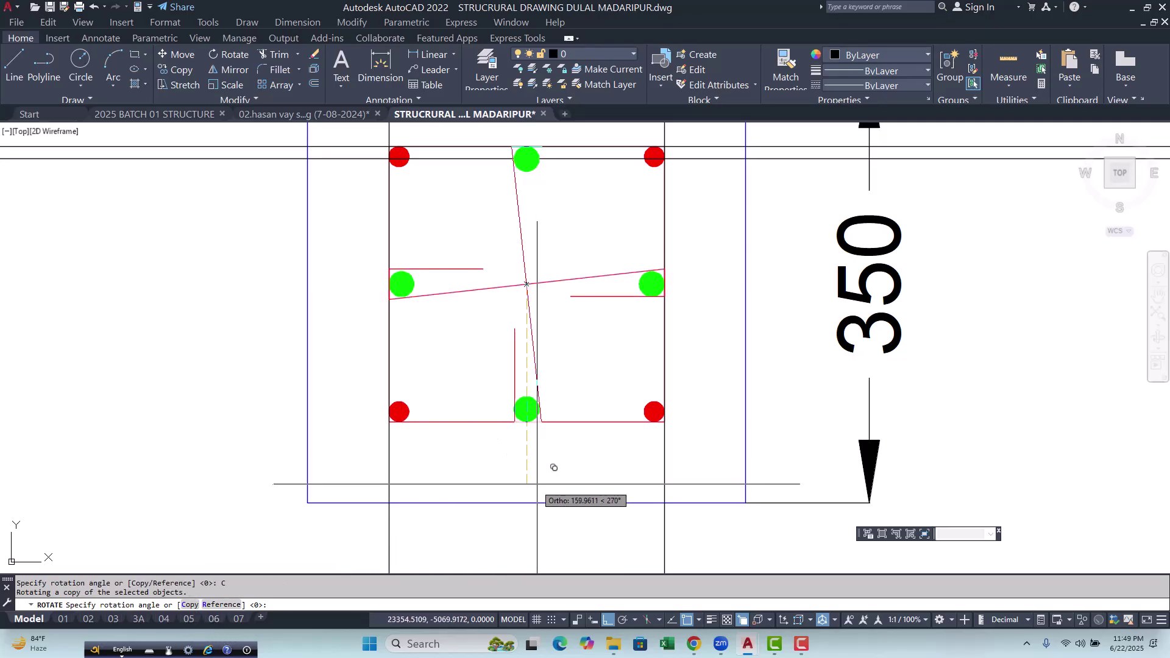
{"action": "key", "text": "Escape"}
{"action": "key", "text": "Escape"}
Erase the two horizontal construction lines across the upper part of the stirrup.
{"action": "scroll", "coordinate": [550, 488], "scroll_direction": "down", "scroll_amount": 2}
{"action": "scroll", "coordinate": [496, 465], "scroll_direction": "up", "scroll_amount": 2}
{"action": "middle_click_drag", "start_coordinate": [555, 419], "coordinate": [550, 409]}
{"action": "scroll", "coordinate": [550, 410], "scroll_direction": "down", "scroll_amount": 4}
{"action": "left_click", "coordinate": [853, 288]}
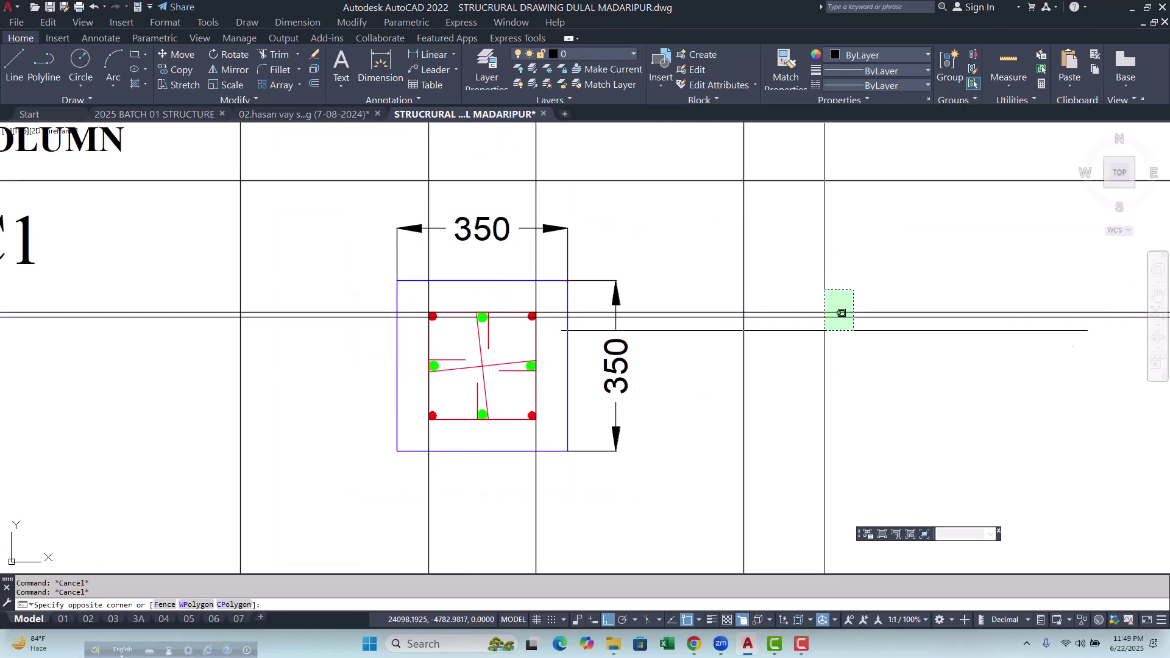
{"action": "key", "text": "Escape"}
{"action": "scroll", "coordinate": [373, 348], "scroll_direction": "up", "scroll_amount": 4}
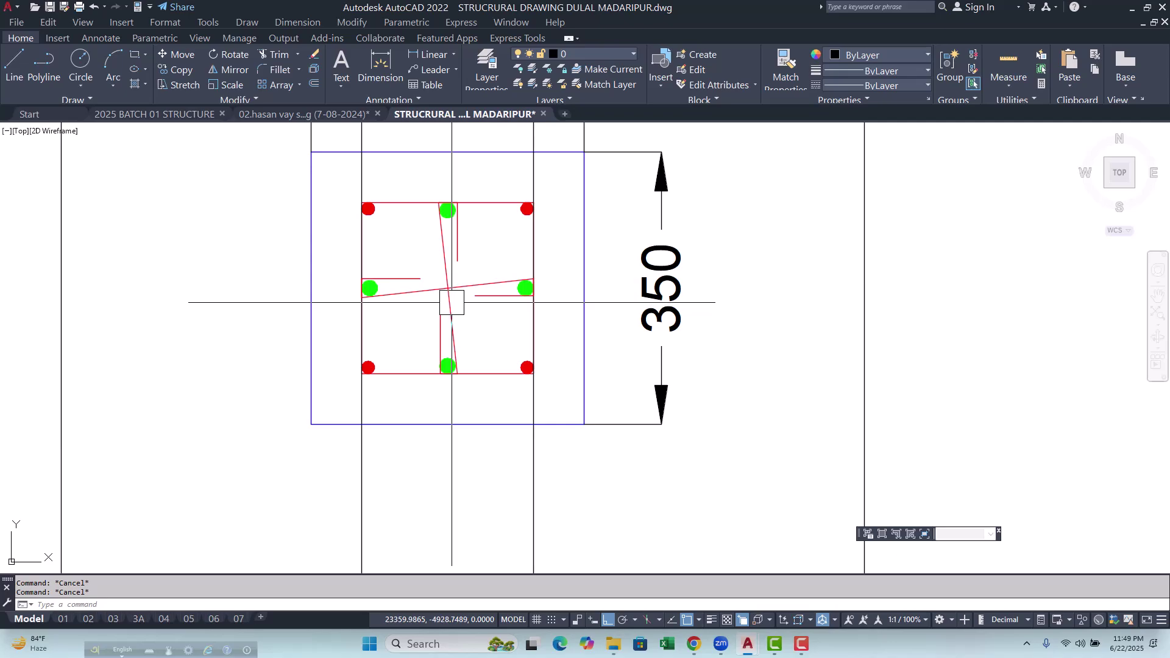
{"action": "scroll", "coordinate": [474, 321], "scroll_direction": "up", "scroll_amount": 2}
{"action": "scroll", "coordinate": [360, 311], "scroll_direction": "down", "scroll_amount": 3}
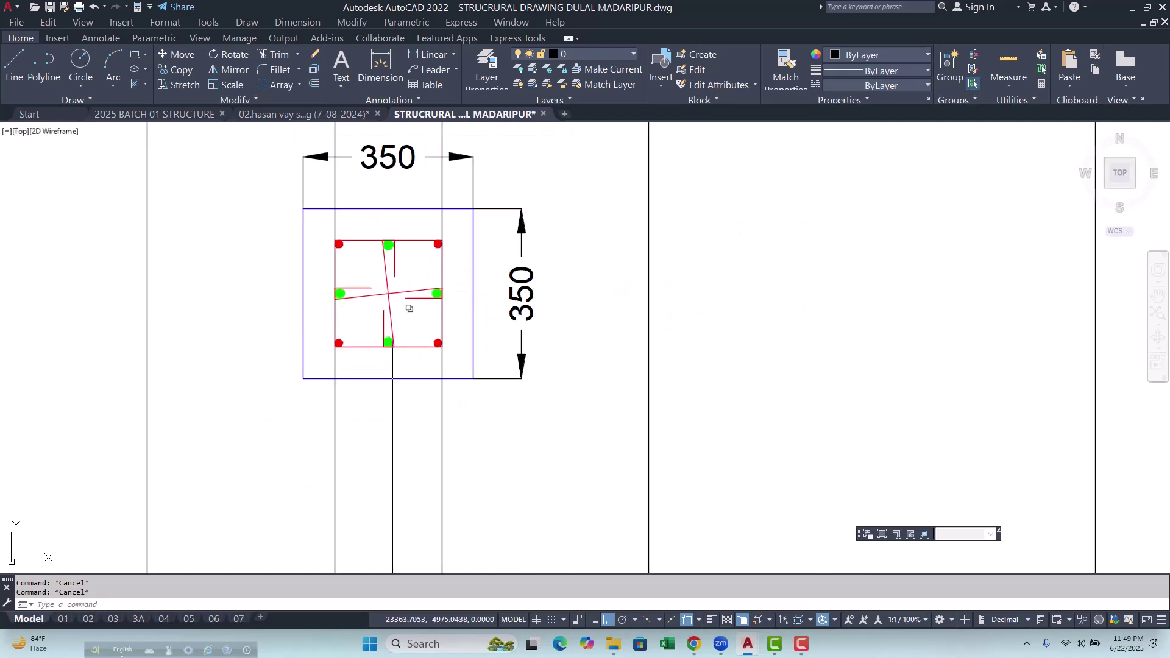
Erase the two vertical construction lines along the stirrup's left and right edges.
{"action": "left_click", "coordinate": [429, 415]}
{"action": "left_click", "coordinate": [297, 430]}
{"action": "left_click", "coordinate": [242, 433]}
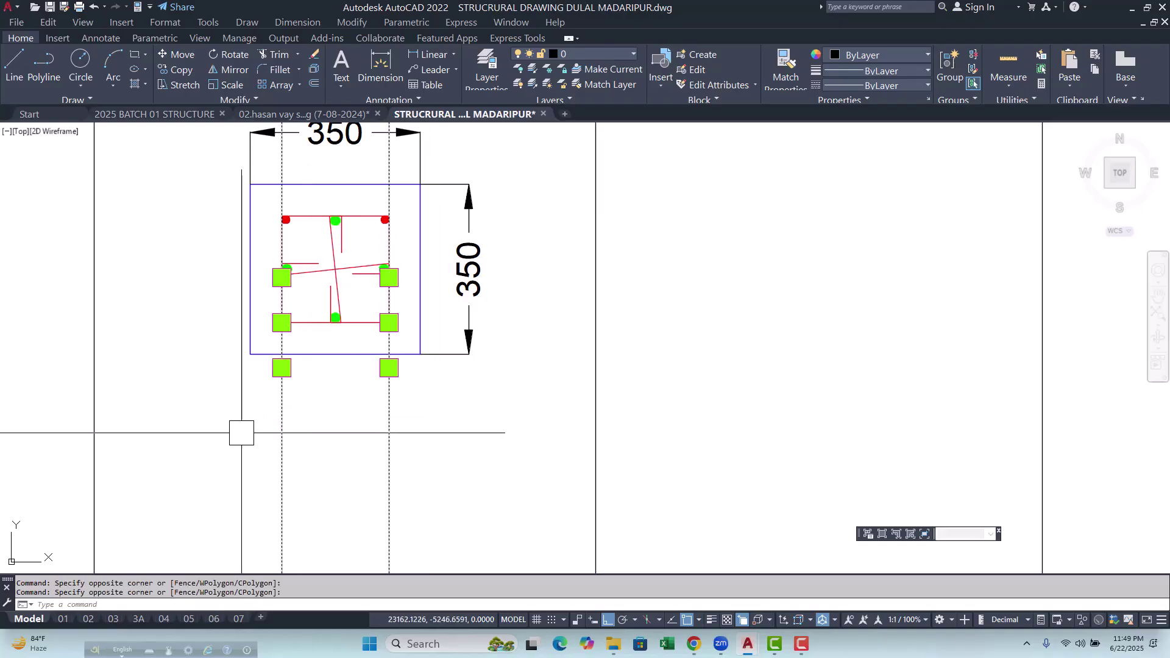
{"action": "key", "text": "Escape"}
{"action": "key", "text": "Escape"}
{"action": "scroll", "coordinate": [366, 342], "scroll_direction": "down", "scroll_amount": 3}
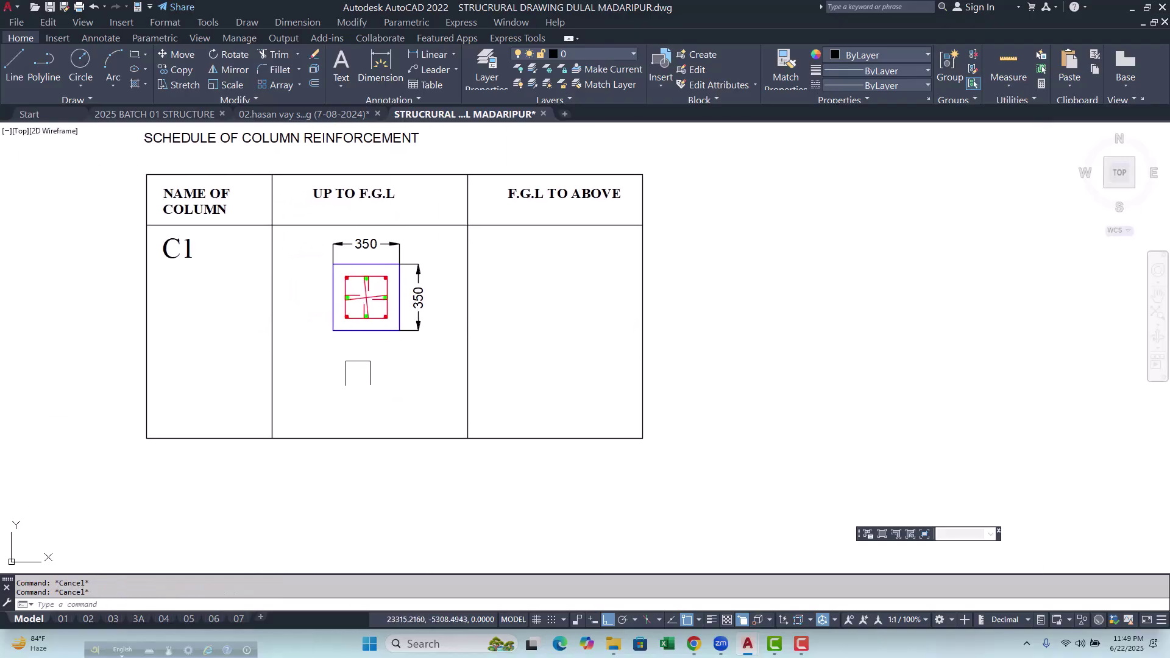
Add the multiline text "04-16mmØ" below the C1 section in the UP TO F.G.L column, with "mm" in lowercase.
{"action": "scroll", "coordinate": [348, 377], "scroll_direction": "down", "scroll_amount": 1}
{"action": "scroll", "coordinate": [366, 341], "scroll_direction": "up", "scroll_amount": 2}
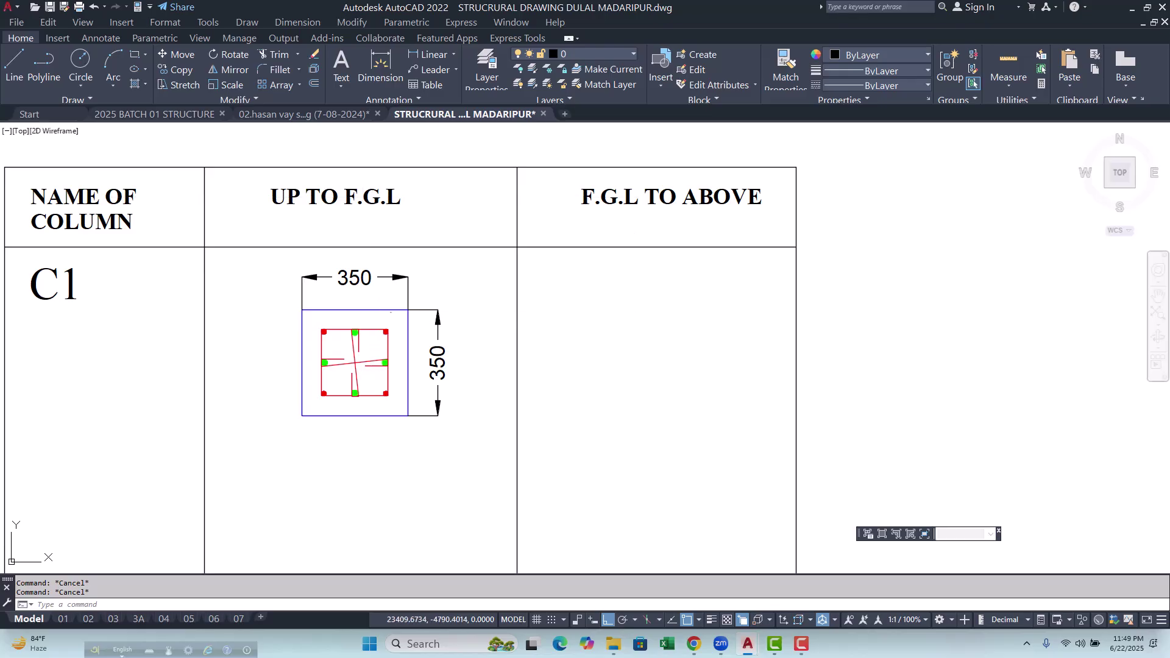
{"action": "scroll", "coordinate": [386, 308], "scroll_direction": "down", "scroll_amount": 1}
{"action": "scroll", "coordinate": [350, 417], "scroll_direction": "up", "scroll_amount": 2}
{"action": "type", "text": "MT"}
{"action": "key", "text": "Return"}
{"action": "left_click", "coordinate": [255, 345]}
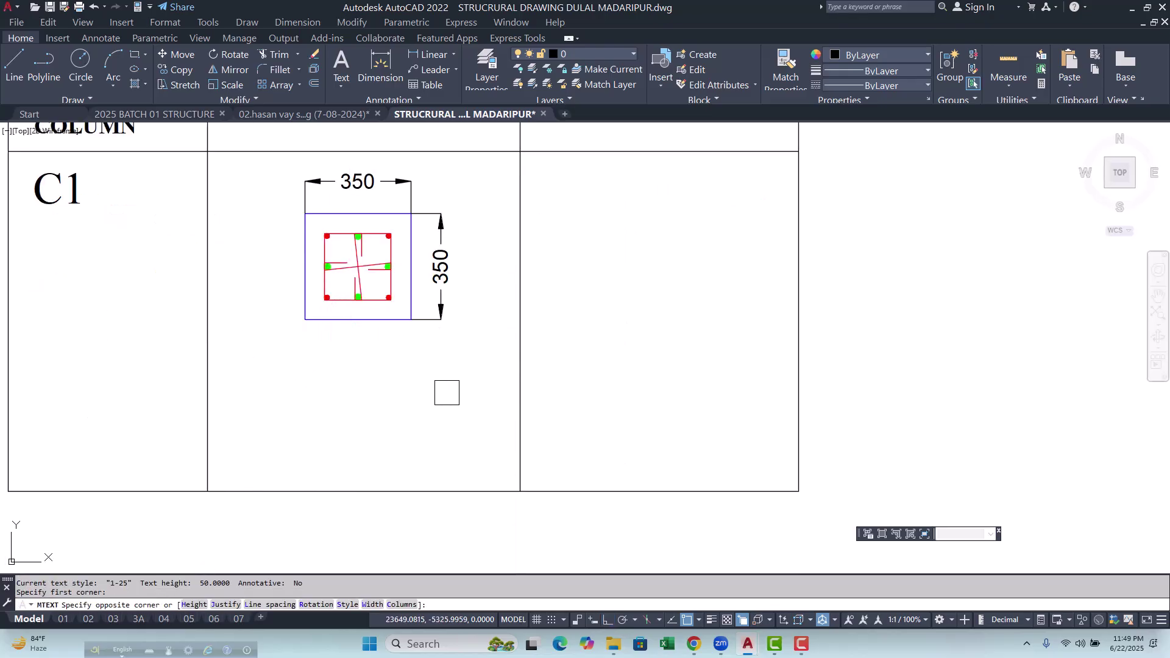
{"action": "left_click", "coordinate": [447, 392]}
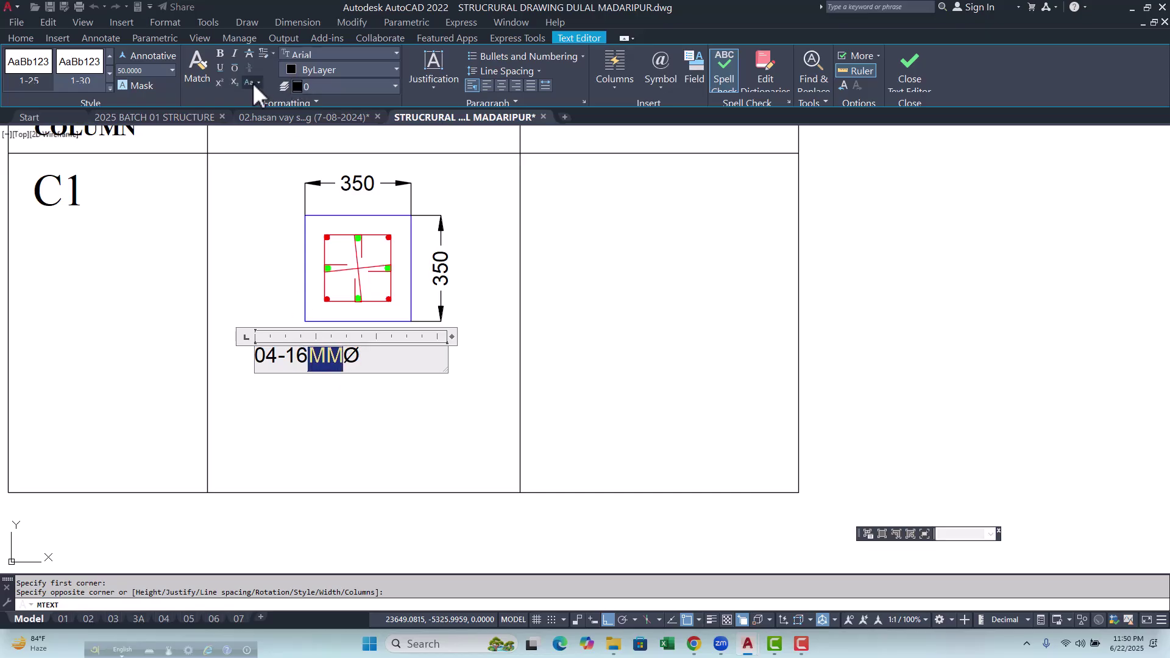
{"action": "left_click", "coordinate": [258, 81]}
{"action": "left_click", "coordinate": [283, 126]}
{"action": "left_click", "coordinate": [496, 425]}
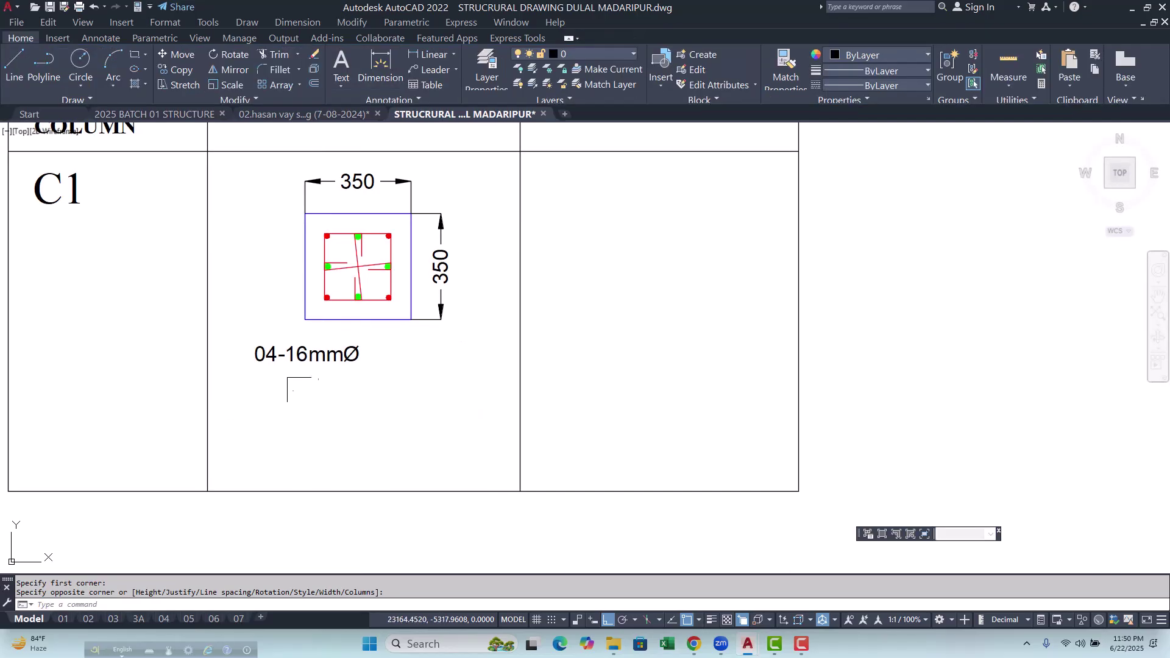
Move the 04-16mmØ label to the right so it sits beneath the column section.
{"action": "scroll", "coordinate": [309, 392], "scroll_direction": "up", "scroll_amount": 3}
{"action": "left_click", "coordinate": [323, 305]}
{"action": "type", "text": "M"}
{"action": "key", "text": "Return"}
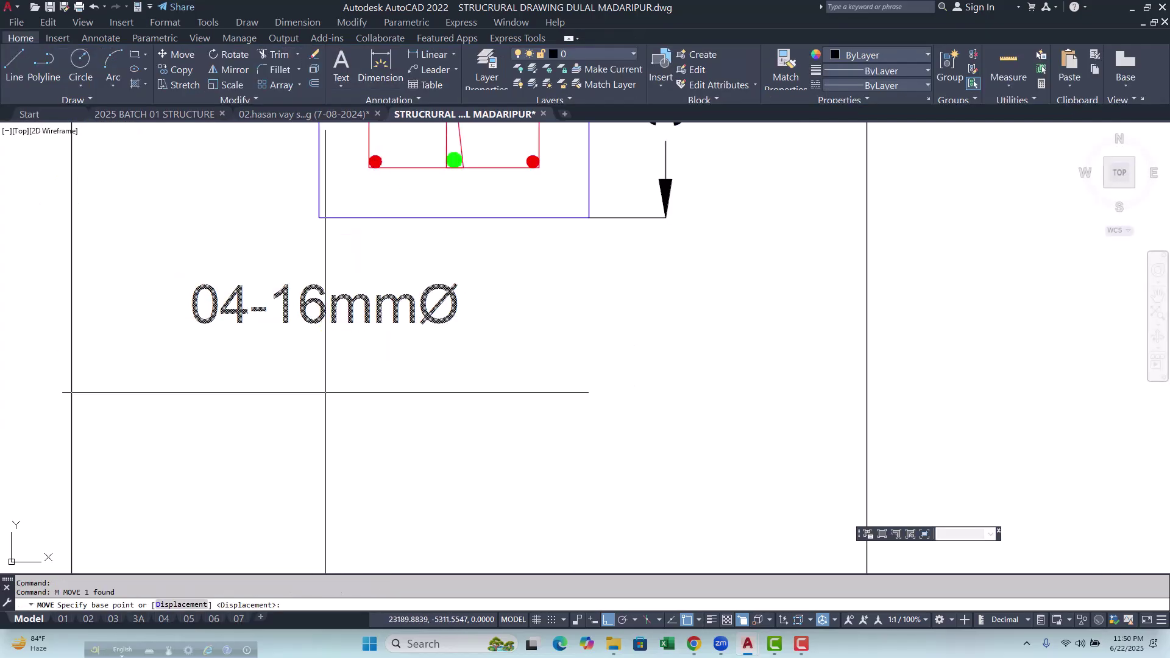
{"action": "left_click", "coordinate": [326, 393]}
{"action": "scroll", "coordinate": [238, 303], "scroll_direction": "down", "scroll_amount": 3}
{"action": "key", "text": "Escape"}
{"action": "key", "text": "Escape"}
Copy the red lower-left corner bar and paste it just left of the 04-16mmØ label.
{"action": "scroll", "coordinate": [254, 234], "scroll_direction": "up", "scroll_amount": 4}
{"action": "left_click", "coordinate": [254, 234]}
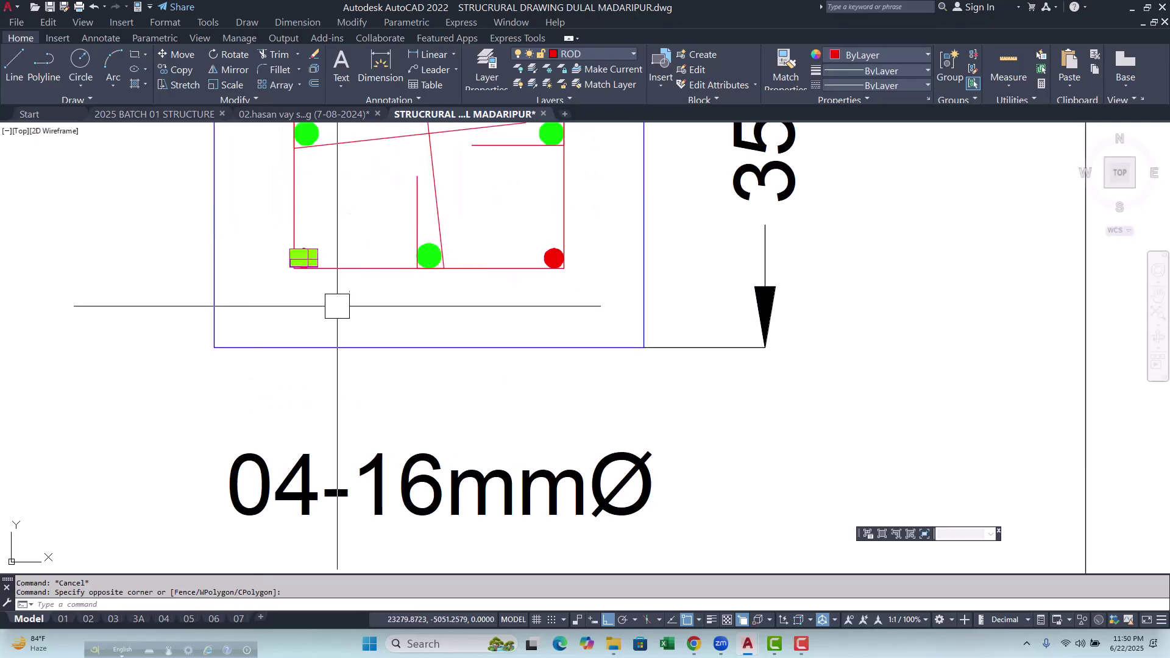
{"action": "left_click", "coordinate": [338, 331]}
{"action": "key", "text": "ctrl+c"}
{"action": "scroll", "coordinate": [337, 331], "scroll_direction": "down", "scroll_amount": 4}
{"action": "scroll", "coordinate": [315, 357], "scroll_direction": "up", "scroll_amount": 3}
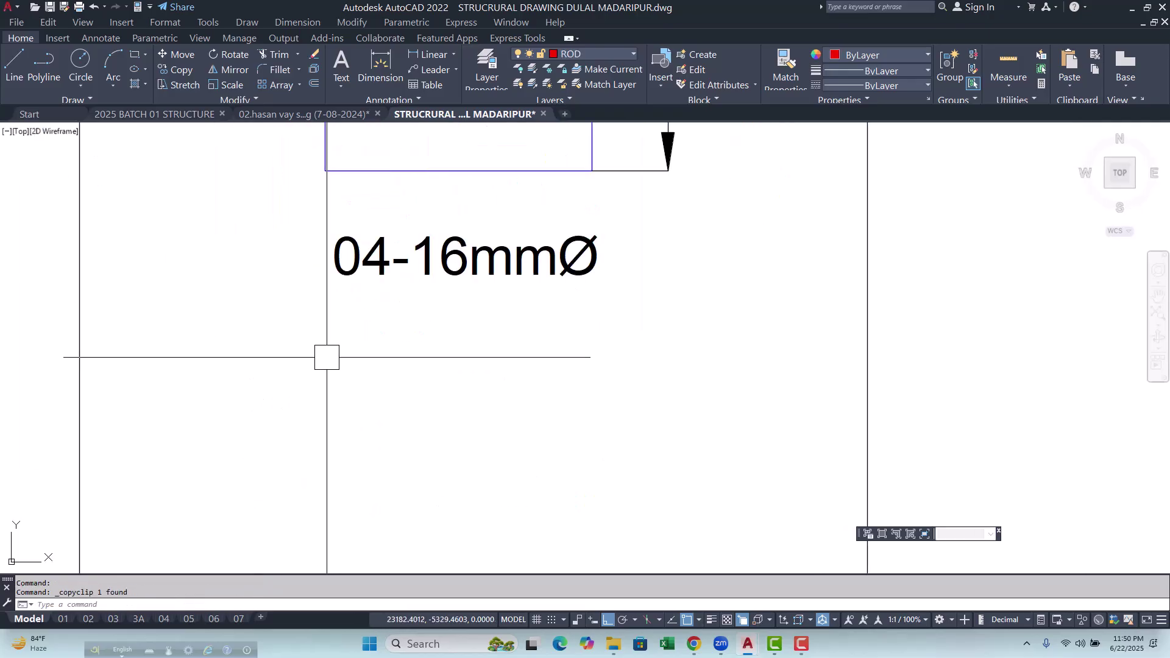
{"action": "key", "text": "ctrl+v"}
{"action": "scroll", "coordinate": [303, 308], "scroll_direction": "up", "scroll_amount": 2}
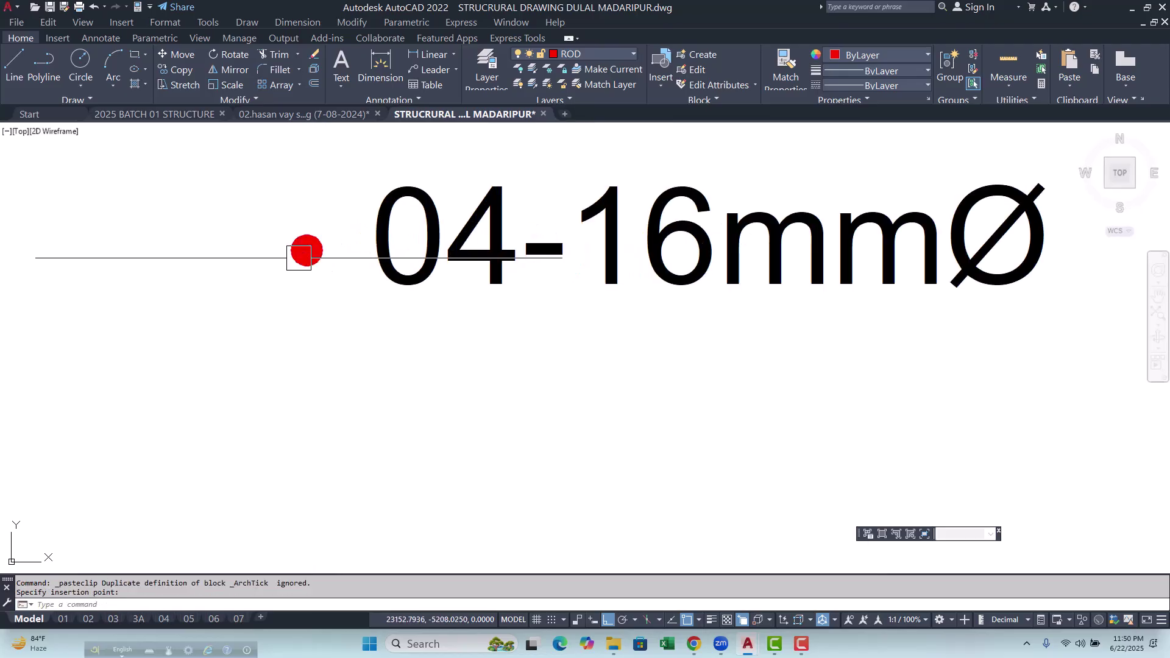
Scale up the pasted red bar about its centre until it nearly reaches the label's first digit.
{"action": "scroll", "coordinate": [303, 253], "scroll_direction": "down", "scroll_amount": 2}
{"action": "scroll", "coordinate": [232, 285], "scroll_direction": "up", "scroll_amount": 2}
{"action": "left_click", "coordinate": [232, 266]}
{"action": "left_click", "coordinate": [230, 280]}
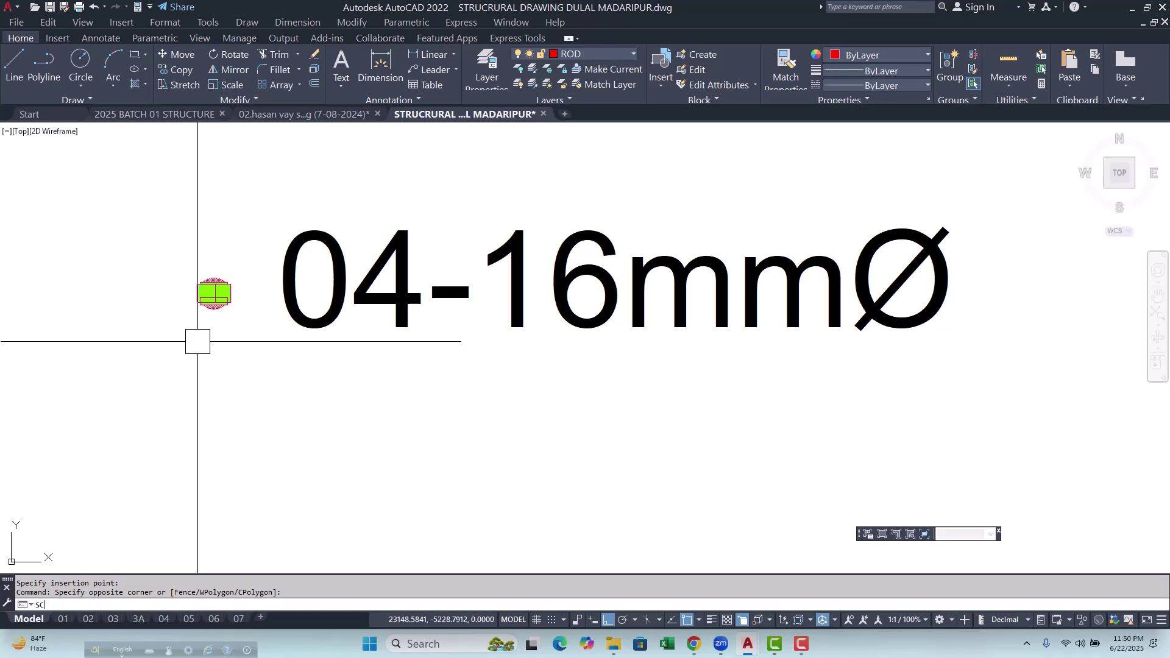
{"action": "type", "text": "sc"}
{"action": "key", "text": "Return"}
{"action": "left_click", "coordinate": [213, 293]}
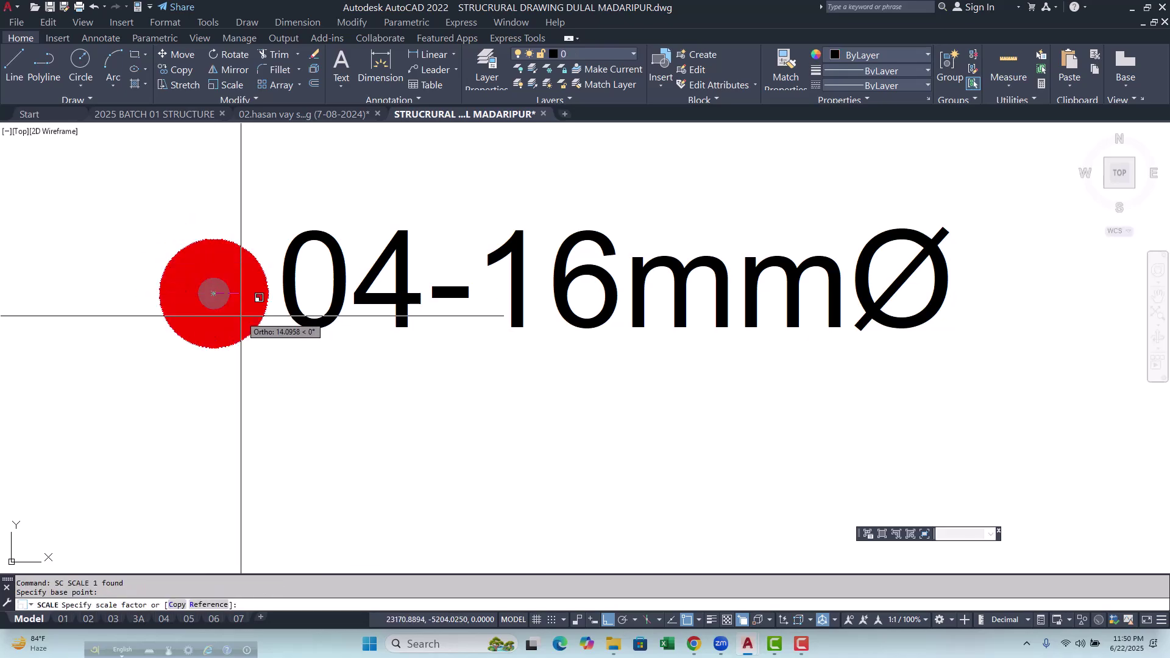
{"action": "key", "text": "Escape"}
{"action": "key", "text": "Escape"}
{"action": "scroll", "coordinate": [397, 262], "scroll_direction": "down", "scroll_amount": 3}
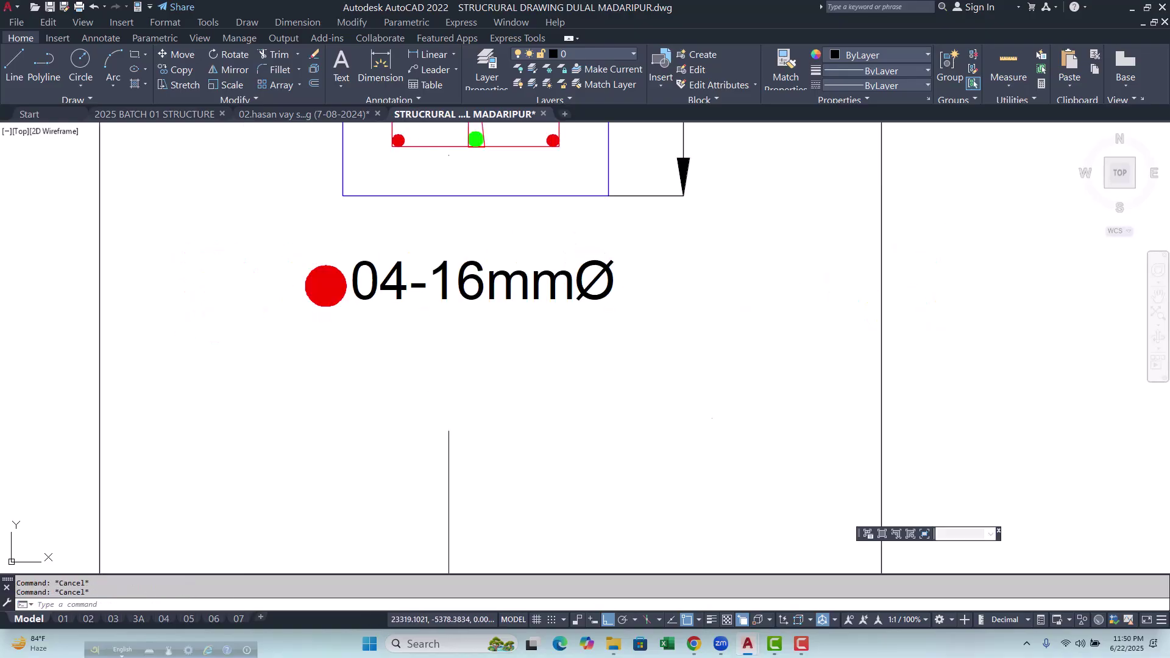
Move the 04-16mmØ label slightly down to line it up with the enlarged red dot.
{"action": "left_click", "coordinate": [391, 287]}
{"action": "key", "text": "m"}
{"action": "key", "text": "space"}
{"action": "left_click", "coordinate": [462, 324]}
{"action": "key", "text": "Escape"}
{"action": "scroll", "coordinate": [414, 366], "scroll_direction": "down", "scroll_amount": 3}
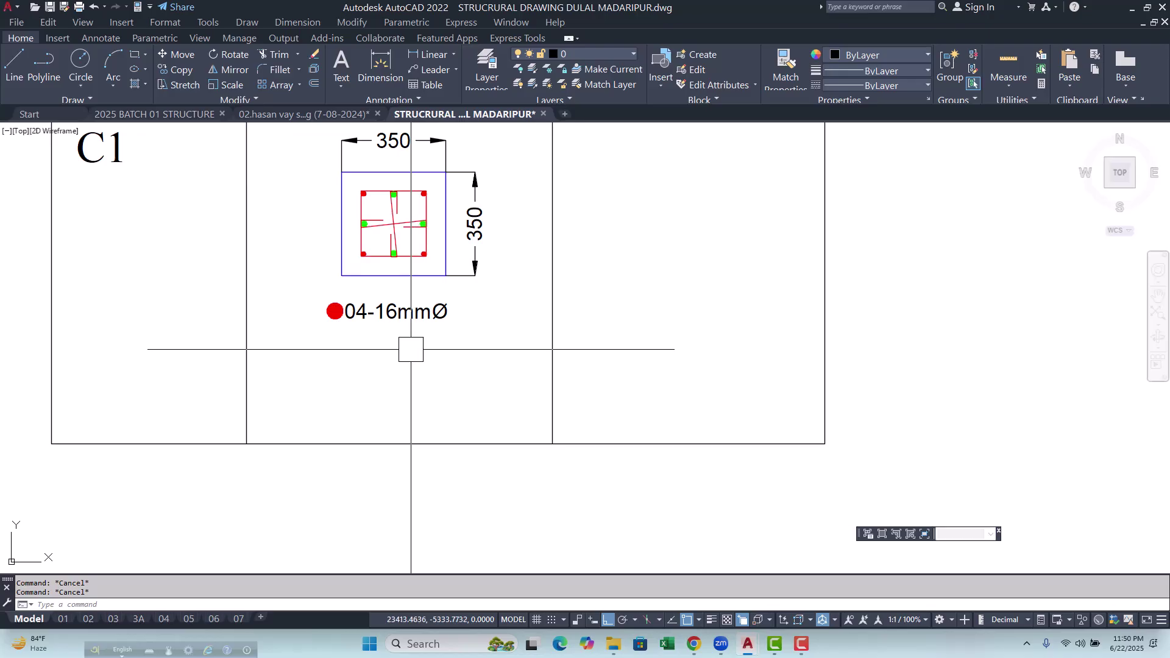
Copy the red dot and its 04-16mmØ label straight down to form a second line.
{"action": "scroll", "coordinate": [442, 314], "scroll_direction": "up", "scroll_amount": 2}
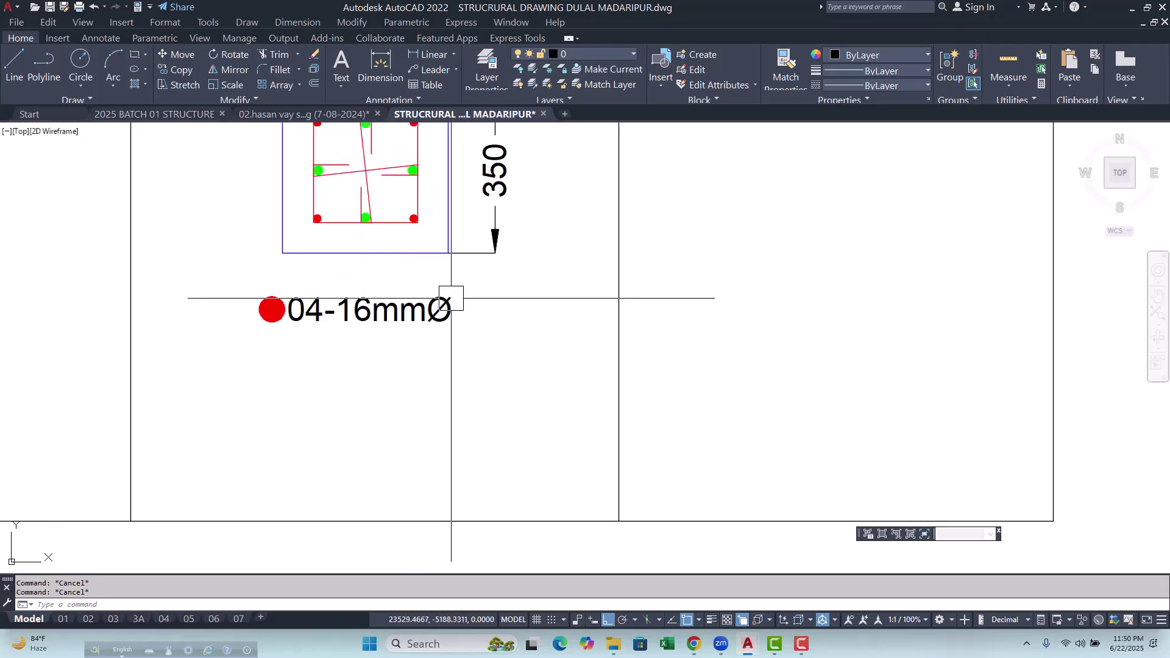
{"action": "left_click", "coordinate": [494, 278]}
{"action": "left_click", "coordinate": [236, 357]}
{"action": "type", "text": "co"}
{"action": "key", "text": "Return"}
{"action": "left_click", "coordinate": [357, 393]}
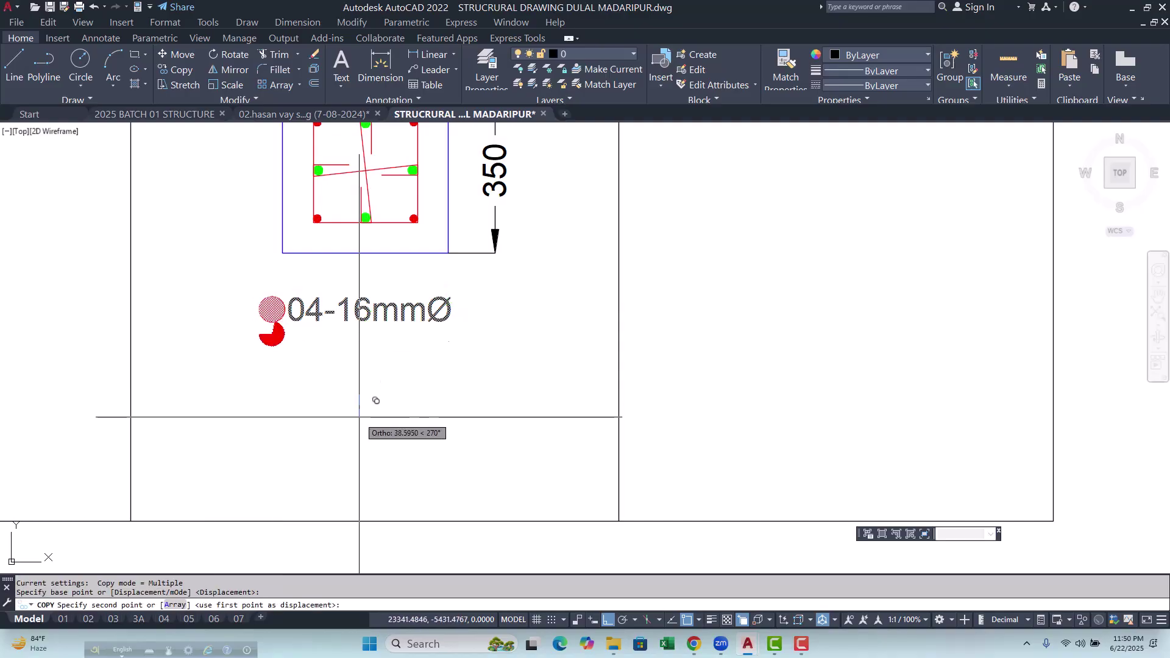
{"action": "left_click", "coordinate": [374, 415]}
{"action": "key", "text": "Escape"}
Change the bar size in the lower label so that it reads "04-20mmØ".
{"action": "scroll", "coordinate": [311, 381], "scroll_direction": "up", "scroll_amount": 3}
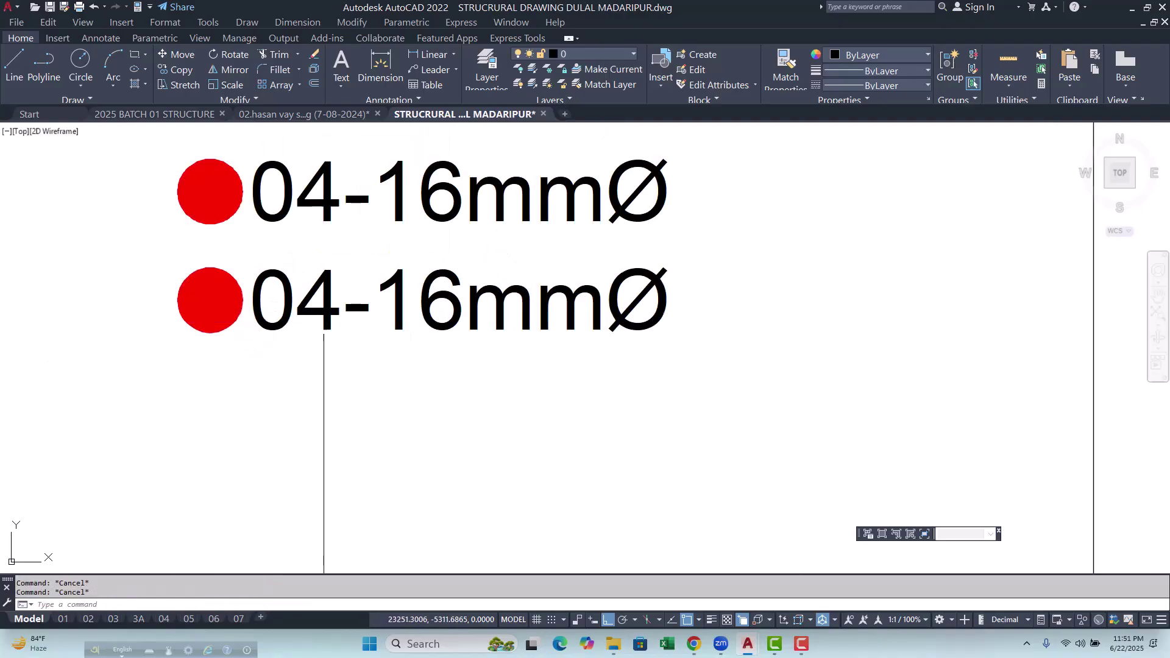
{"action": "double_click", "coordinate": [333, 317]}
{"action": "left_click_drag", "start_coordinate": [332, 316], "coordinate": [318, 308]}
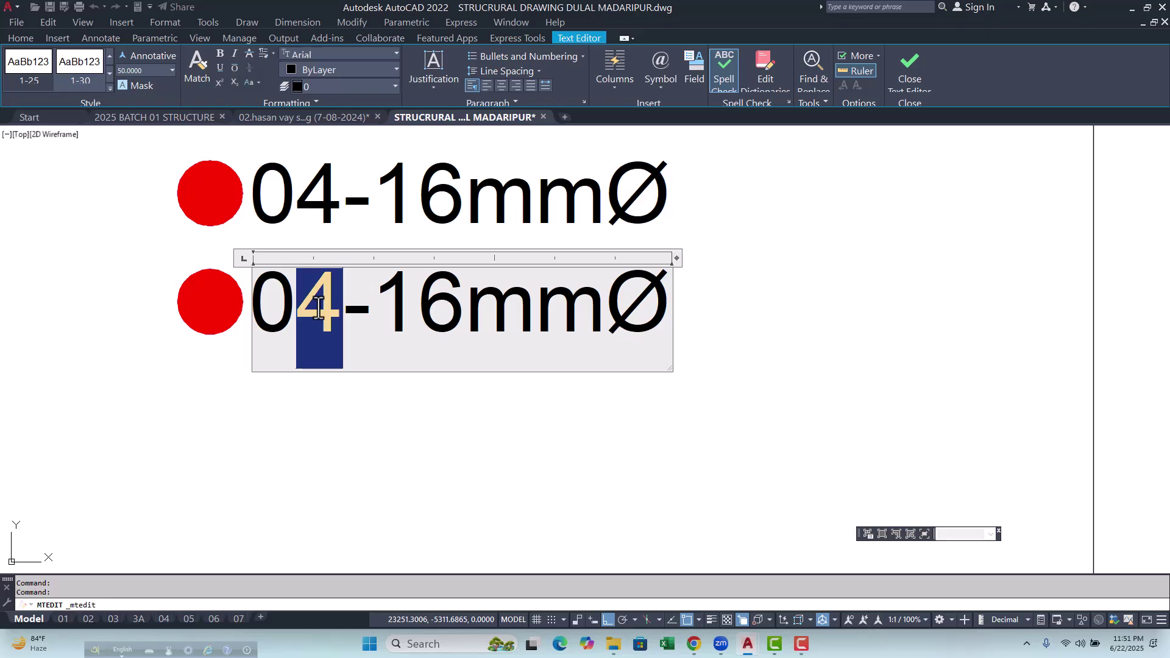
{"action": "left_click", "coordinate": [327, 307]}
{"action": "left_click_drag", "start_coordinate": [463, 313], "coordinate": [373, 305]}
{"action": "type", "text": "2"}
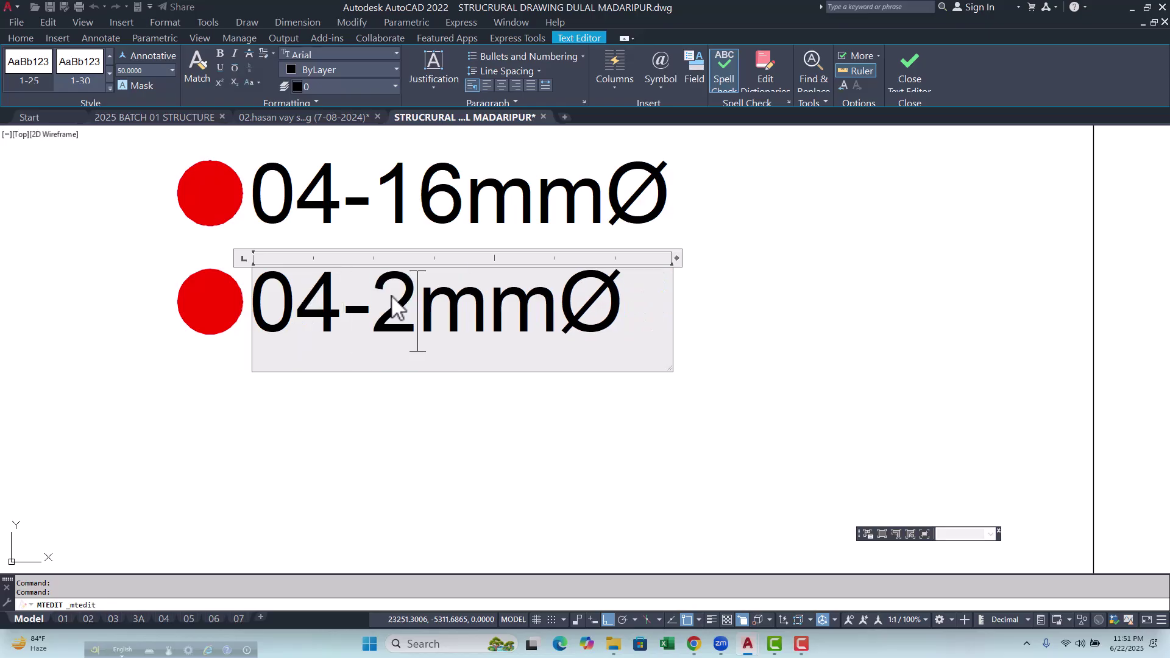
{"action": "type", "text": "0"}
{"action": "left_click", "coordinate": [488, 465]}
{"action": "scroll", "coordinate": [483, 449], "scroll_direction": "down", "scroll_amount": 4}
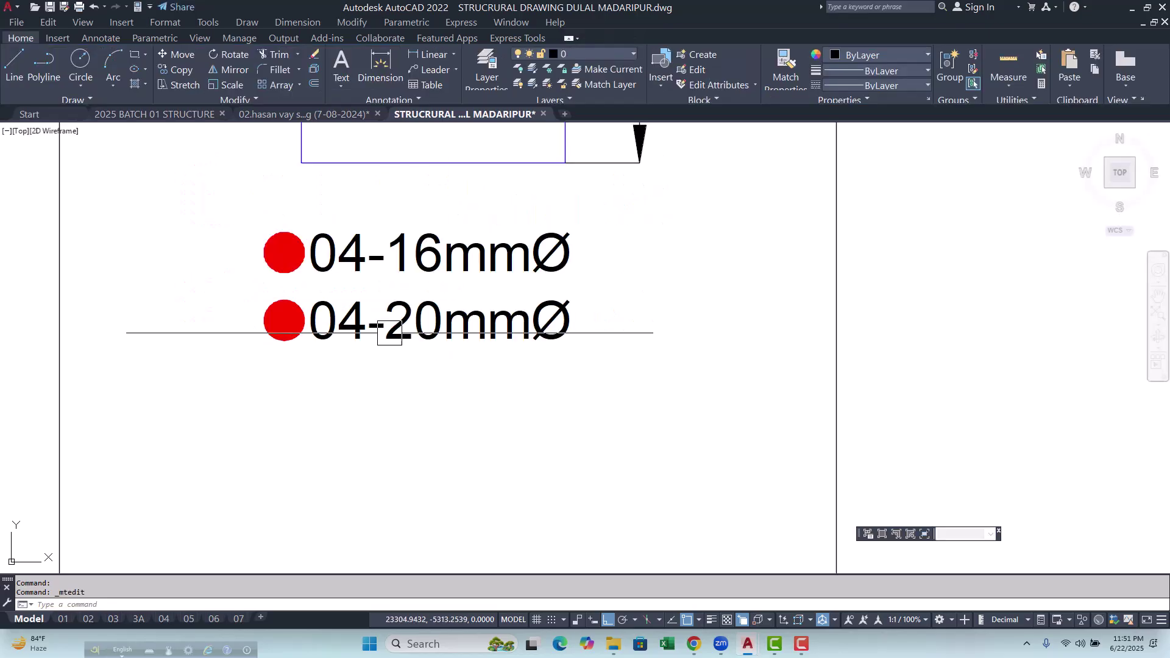
{"action": "type", "text": "Ma"}
{"action": "key", "text": "Return"}
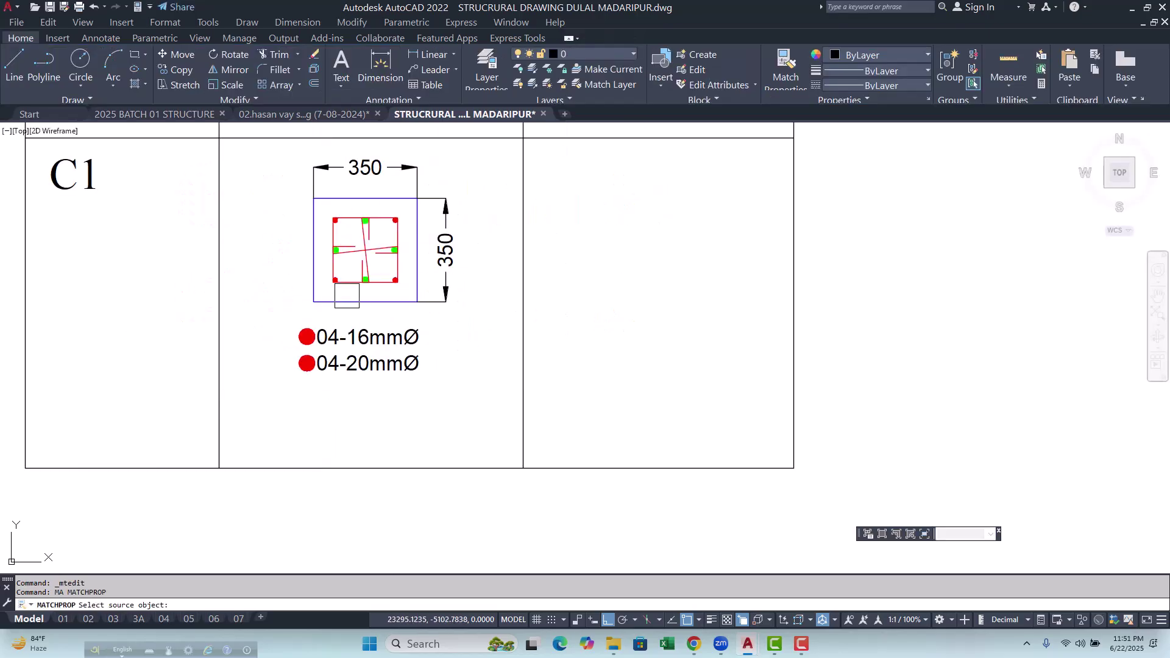
{"action": "scroll", "coordinate": [332, 238], "scroll_direction": "up", "scroll_amount": 5}
{"action": "left_click", "coordinate": [282, 236]}
{"action": "scroll", "coordinate": [282, 236], "scroll_direction": "down", "scroll_amount": 1}
{"action": "scroll", "coordinate": [300, 217], "scroll_direction": "down", "scroll_amount": 6}
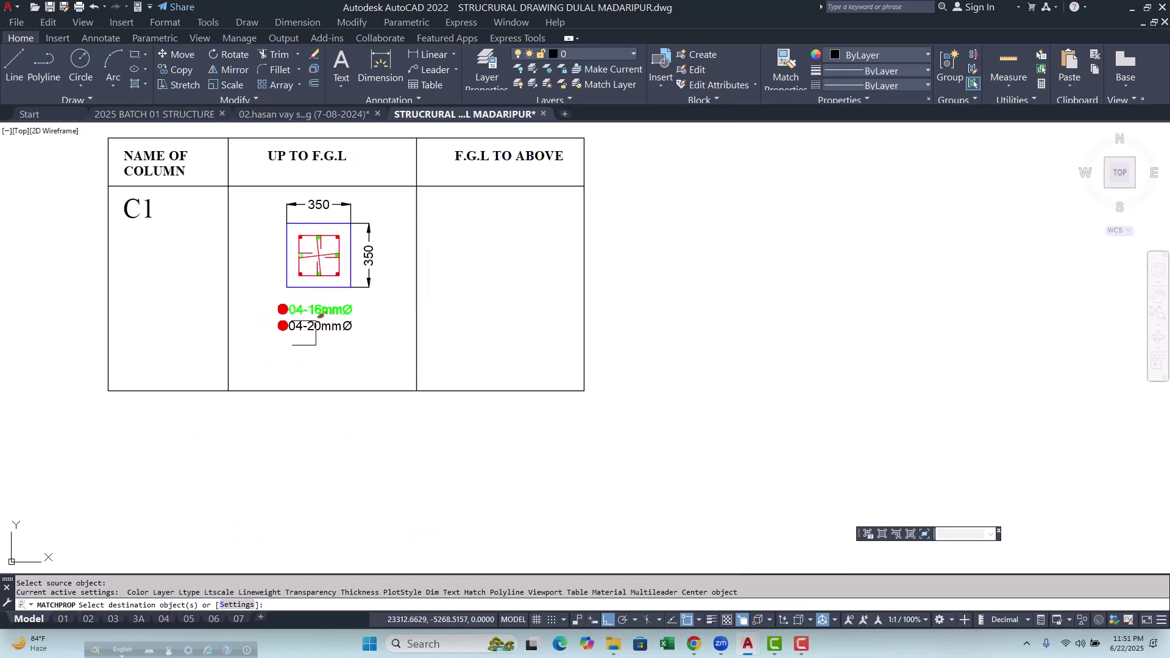
{"action": "scroll", "coordinate": [286, 341], "scroll_direction": "up", "scroll_amount": 4}
{"action": "key", "text": "Escape"}
{"action": "scroll", "coordinate": [258, 320], "scroll_direction": "up", "scroll_amount": 4}
{"action": "scroll", "coordinate": [257, 321], "scroll_direction": "down", "scroll_amount": 4}
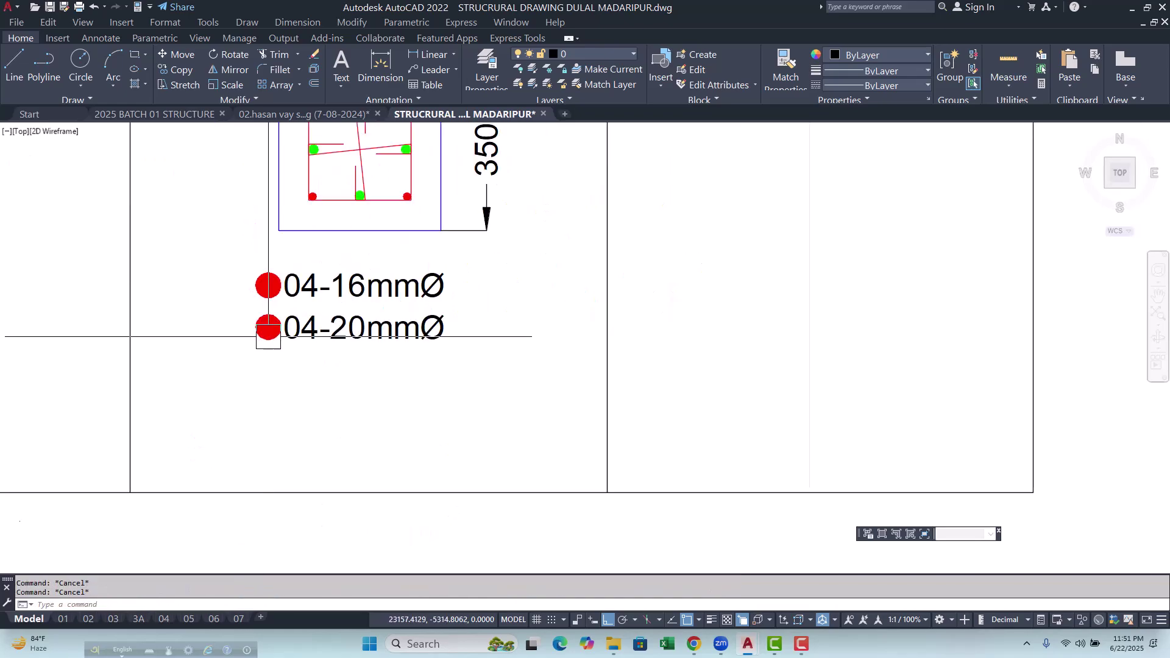
{"action": "scroll", "coordinate": [261, 325], "scroll_direction": "up", "scroll_amount": 4}
{"action": "key", "text": "Escape"}
{"action": "key", "text": "Escape"}
{"action": "scroll", "coordinate": [266, 309], "scroll_direction": "down", "scroll_amount": 3}
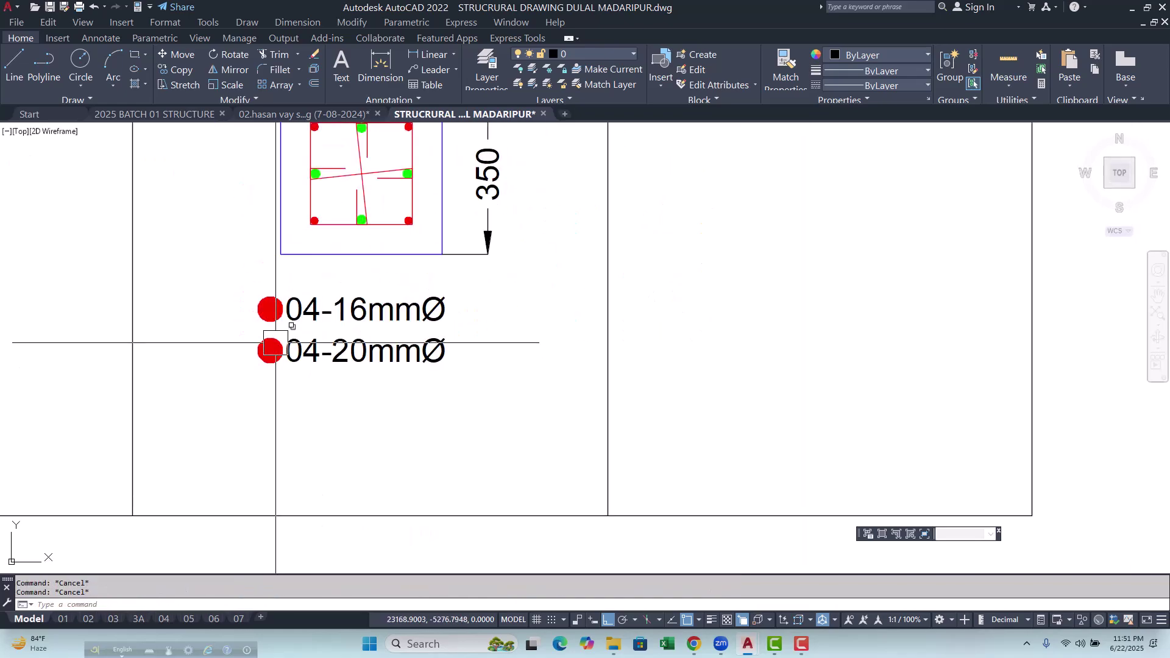
Recolour the dot beside the 04-20mmØ label green.
{"action": "scroll", "coordinate": [276, 343], "scroll_direction": "up", "scroll_amount": 4}
{"action": "left_click", "coordinate": [250, 364]}
{"action": "left_click", "coordinate": [245, 364]}
{"action": "key", "text": "Escape"}
{"action": "left_click", "coordinate": [303, 308]}
{"action": "left_click", "coordinate": [341, 286]}
{"action": "left_click", "coordinate": [859, 55]}
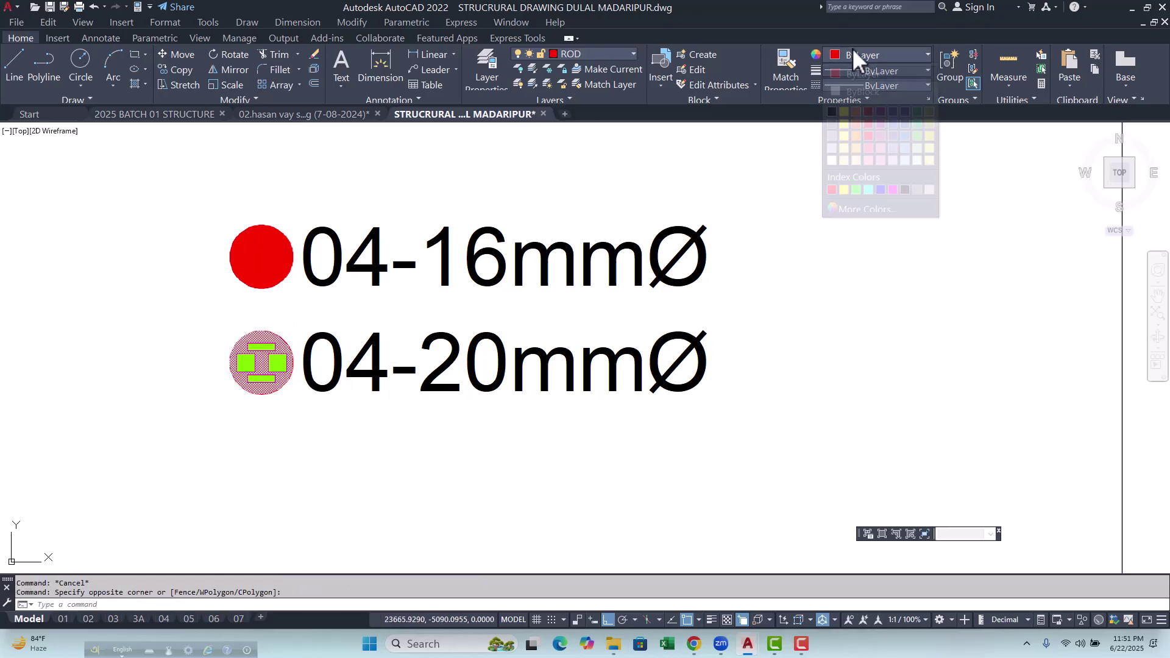
{"action": "left_click", "coordinate": [856, 190]}
{"action": "key", "text": "Escape"}
{"action": "scroll", "coordinate": [377, 382], "scroll_direction": "down", "scroll_amount": 5}
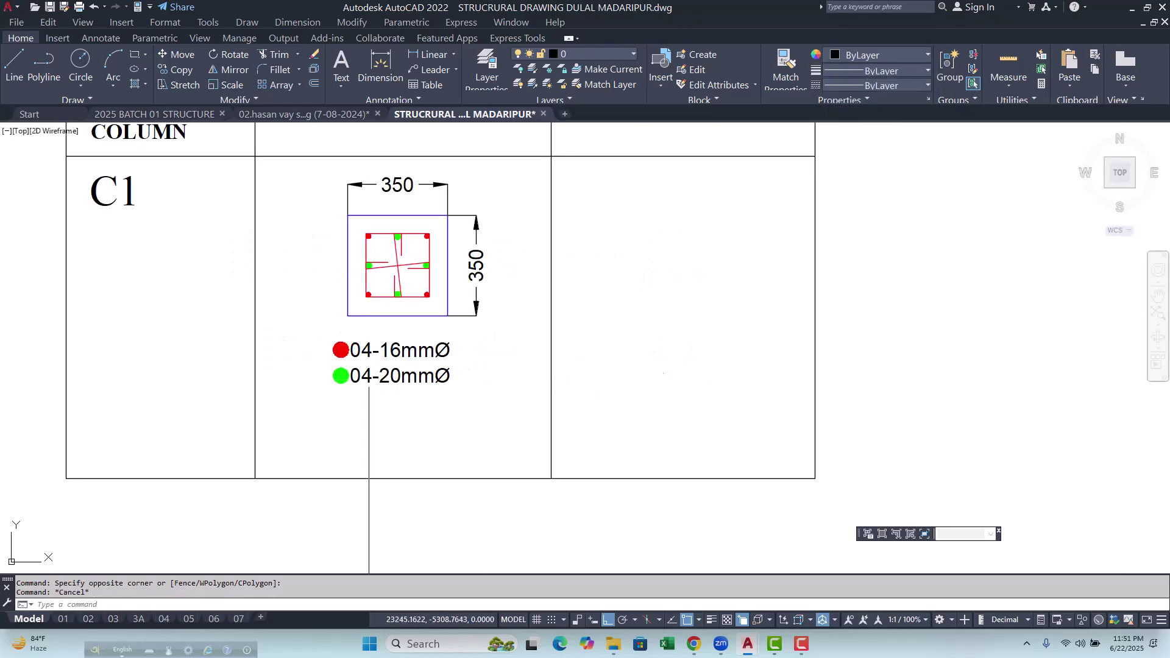
Copy the complete C1 section with its dimensions and bar legend from the UP TO F.G.L cell into the F.G.L TO ABOVE cell.
{"action": "scroll", "coordinate": [365, 390], "scroll_direction": "up", "scroll_amount": 3}
{"action": "scroll", "coordinate": [350, 392], "scroll_direction": "up", "scroll_amount": 2}
{"action": "scroll", "coordinate": [342, 396], "scroll_direction": "down", "scroll_amount": 5}
{"action": "scroll", "coordinate": [237, 315], "scroll_direction": "up", "scroll_amount": 3}
{"action": "scroll", "coordinate": [237, 315], "scroll_direction": "up", "scroll_amount": 2}
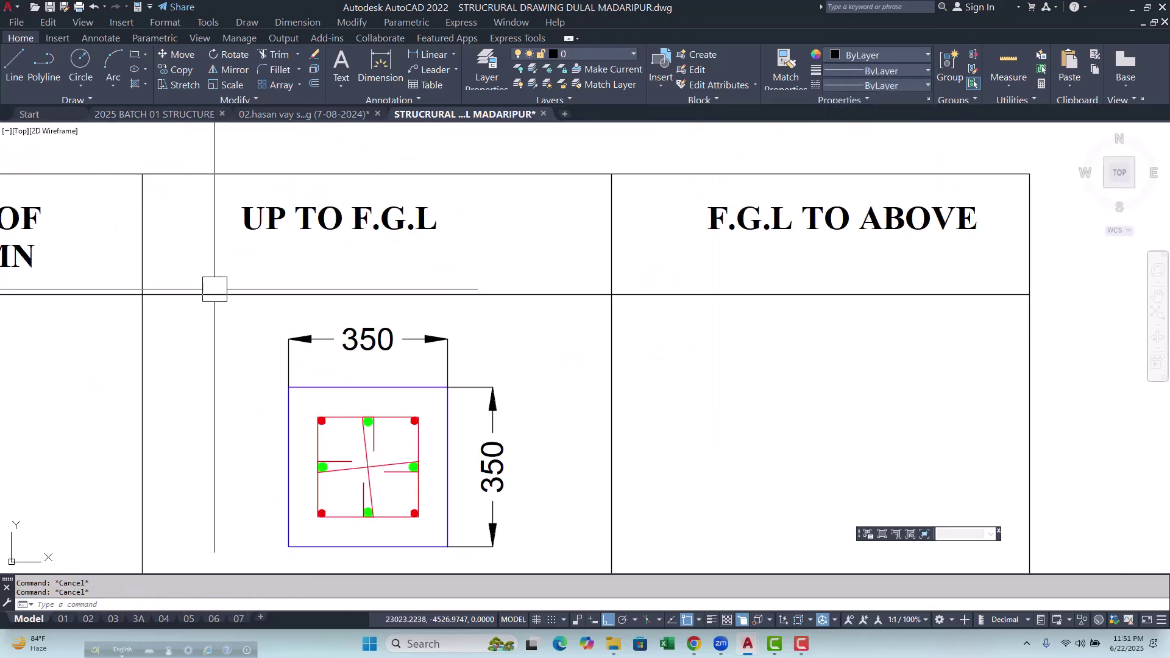
{"action": "left_click", "coordinate": [214, 251]}
{"action": "scroll", "coordinate": [341, 396], "scroll_direction": "down", "scroll_amount": 4}
{"action": "scroll", "coordinate": [323, 391], "scroll_direction": "up", "scroll_amount": 1}
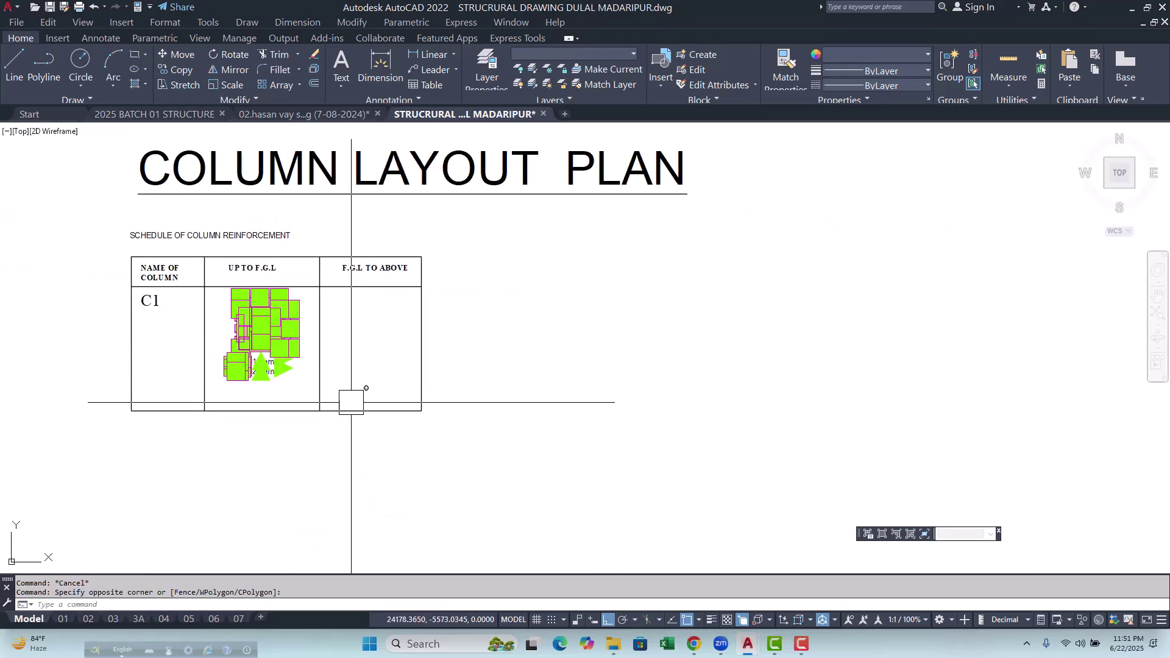
{"action": "type", "text": "o"}
{"action": "key", "text": "Return"}
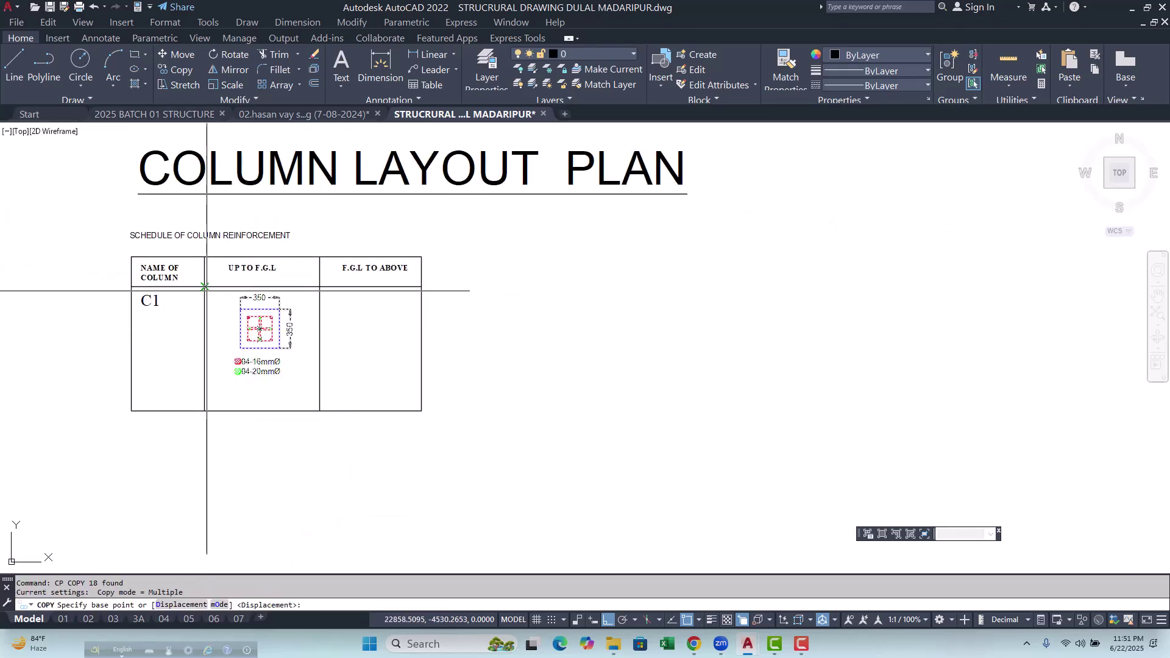
{"action": "left_click", "coordinate": [205, 256]}
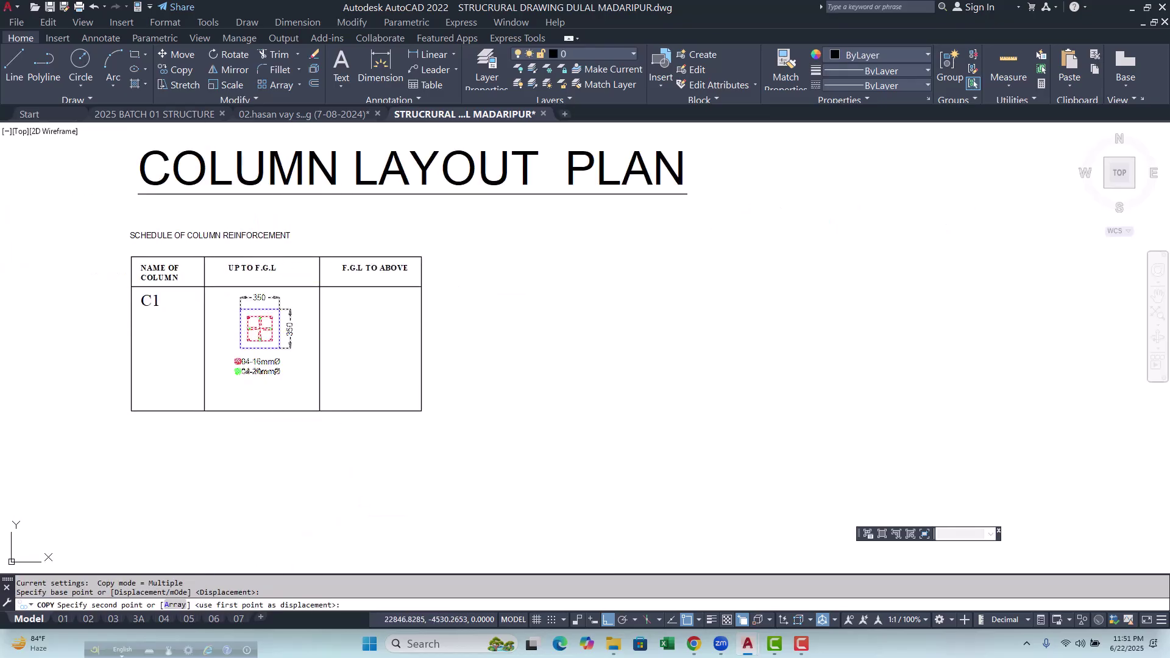
{"action": "left_click", "coordinate": [320, 286]}
{"action": "key", "text": "Escape"}
{"action": "key", "text": "Escape"}
{"action": "scroll", "coordinate": [340, 334], "scroll_direction": "up", "scroll_amount": 3}
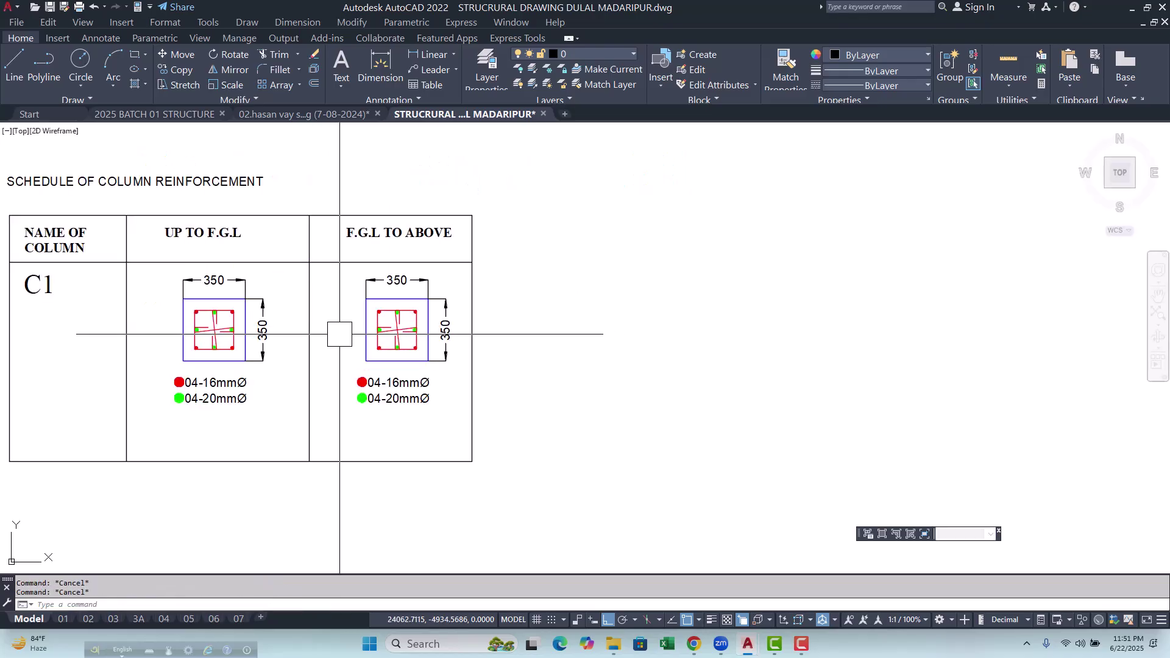
{"action": "right_click", "coordinate": [410, 337]}
{"action": "key", "text": "Escape"}
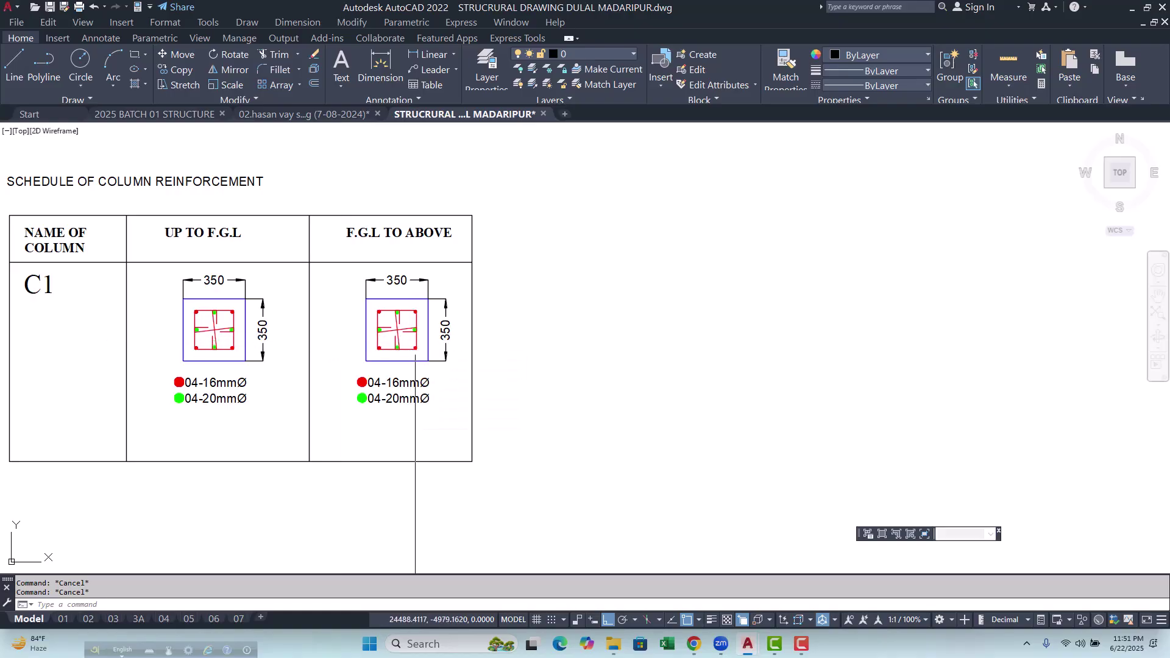
{"action": "scroll", "coordinate": [391, 323], "scroll_direction": "up", "scroll_amount": 2}
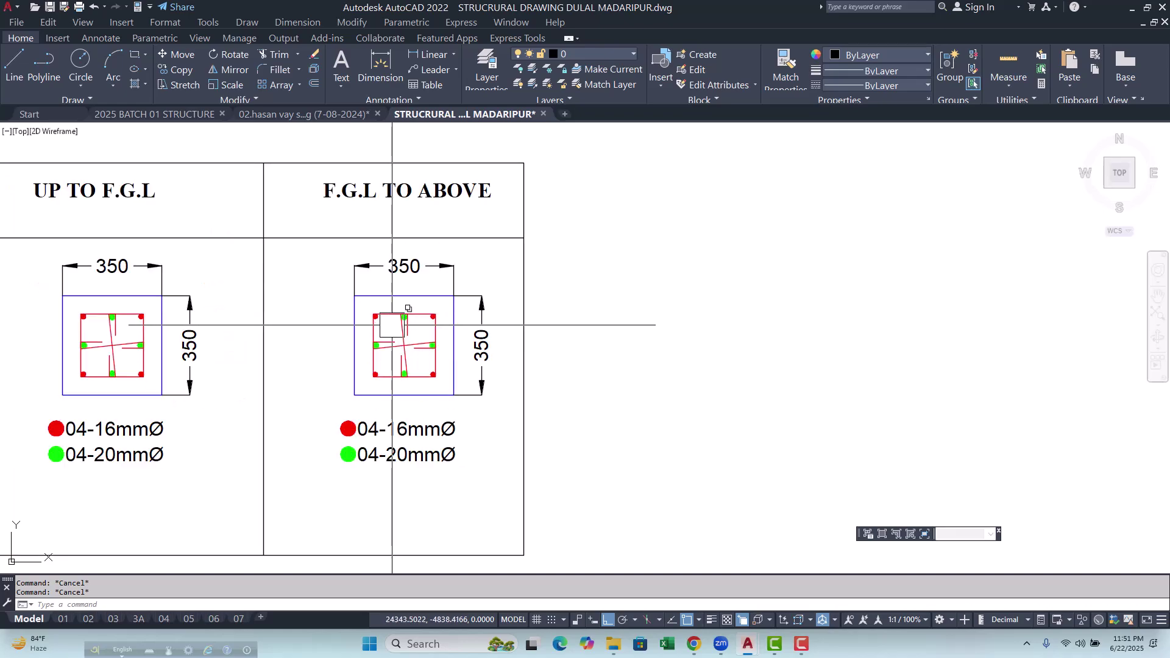
{"action": "scroll", "coordinate": [392, 327], "scroll_direction": "down", "scroll_amount": 4}
{"action": "scroll", "coordinate": [359, 481], "scroll_direction": "up", "scroll_amount": 4}
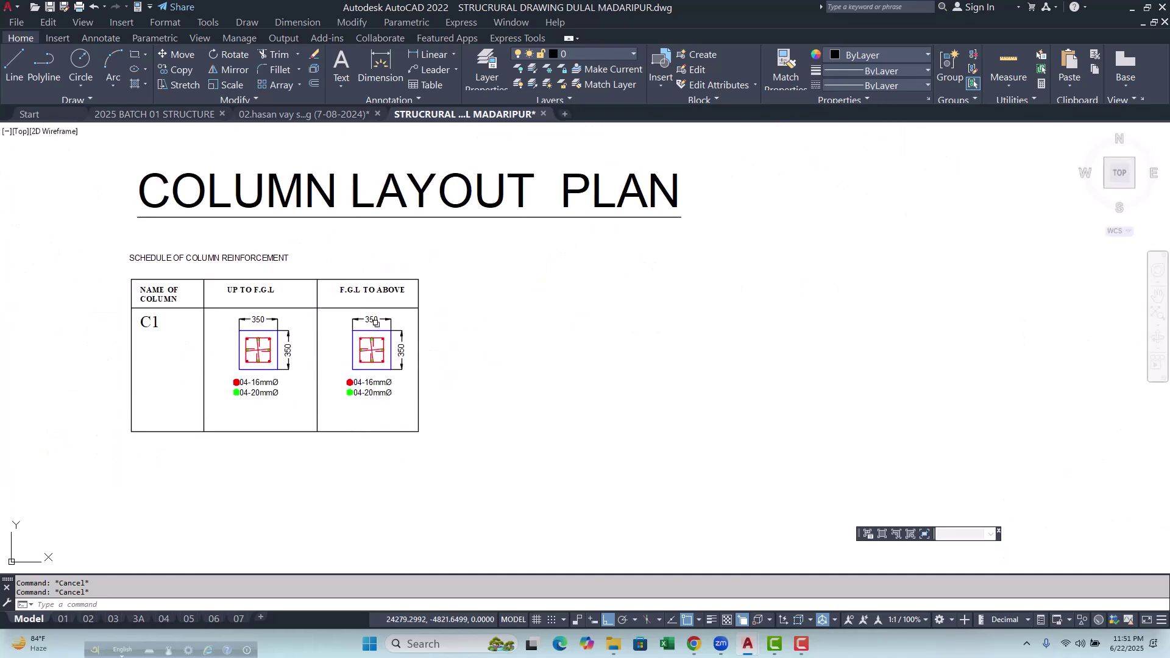
{"action": "middle_click_drag", "start_coordinate": [369, 353], "coordinate": [365, 336]}
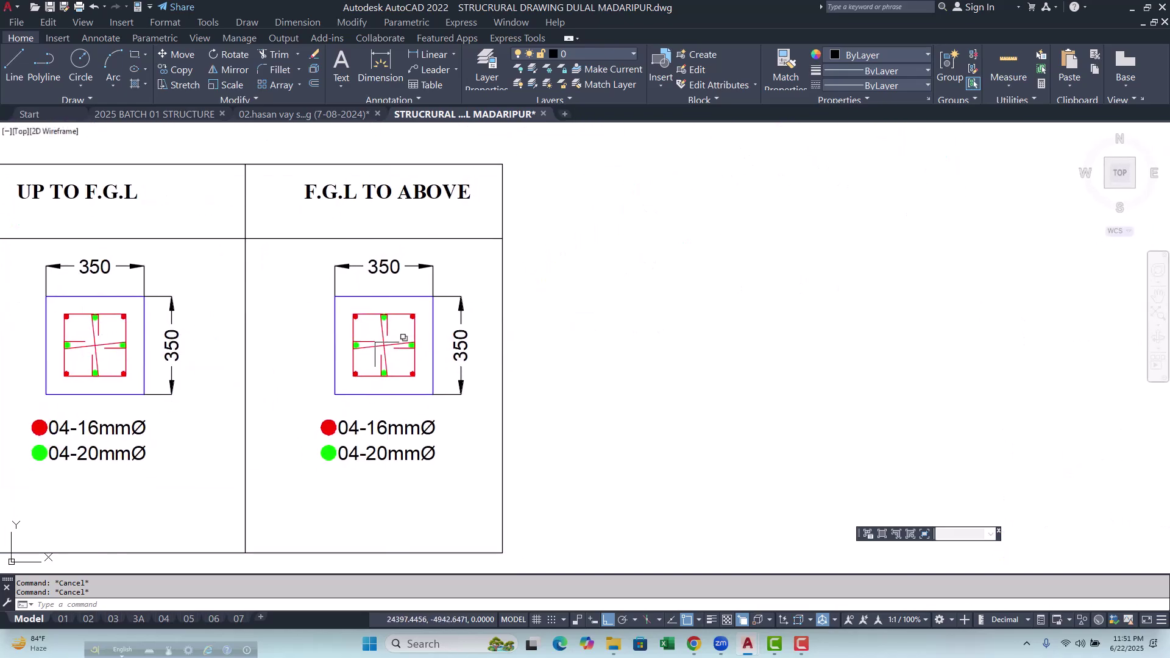
{"action": "mouse_move", "coordinate": [425, 355]}
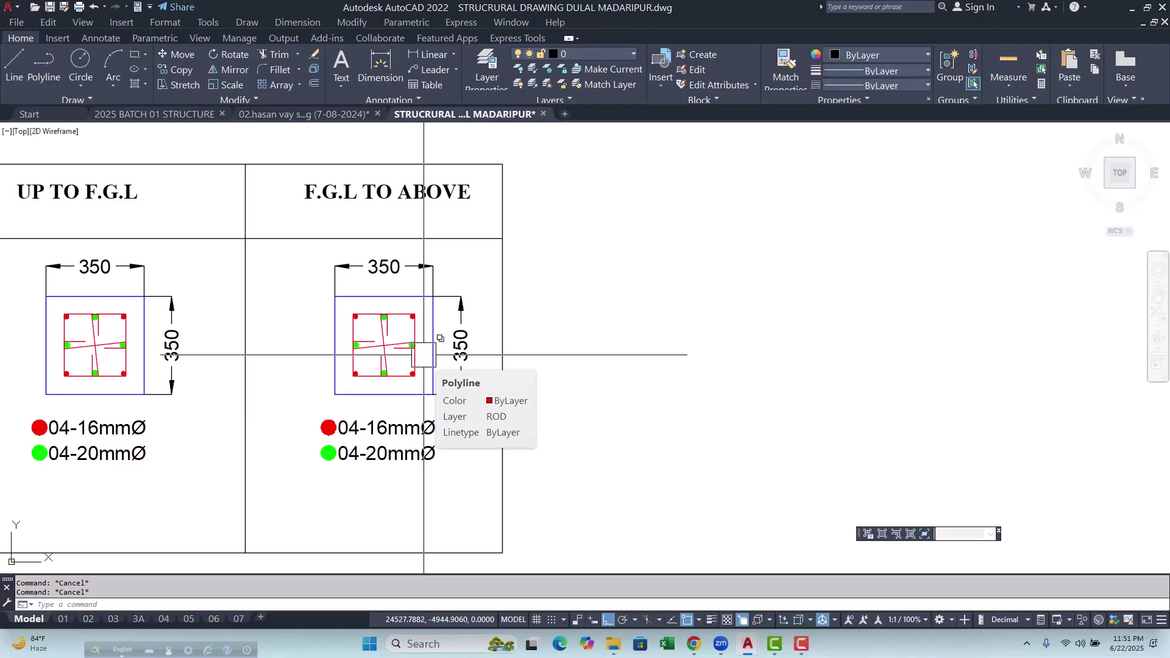
{"action": "scroll", "coordinate": [390, 335], "scroll_direction": "up", "scroll_amount": 2}
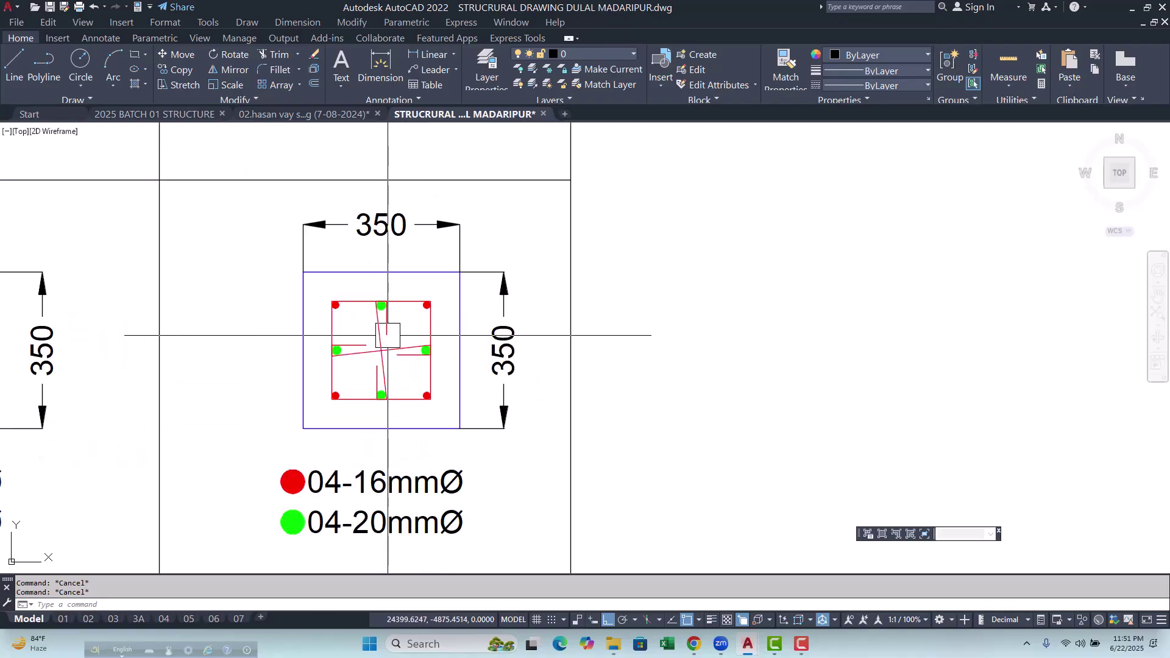
{"action": "scroll", "coordinate": [396, 335], "scroll_direction": "down", "scroll_amount": 6}
{"action": "scroll", "coordinate": [449, 351], "scroll_direction": "up", "scroll_amount": 7}
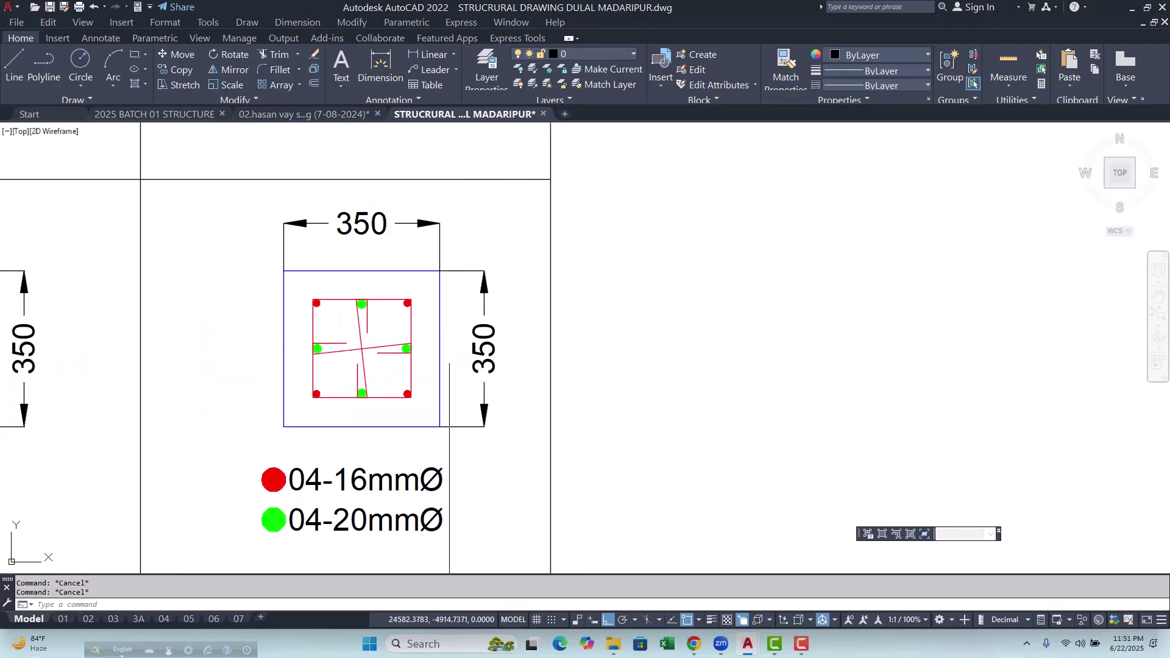
Offset the blue column outline in the F.G.L TO ABOVE cell 25 inward.
{"action": "key", "text": "Return"}
{"action": "scroll", "coordinate": [452, 346], "scroll_direction": "up", "scroll_amount": 2}
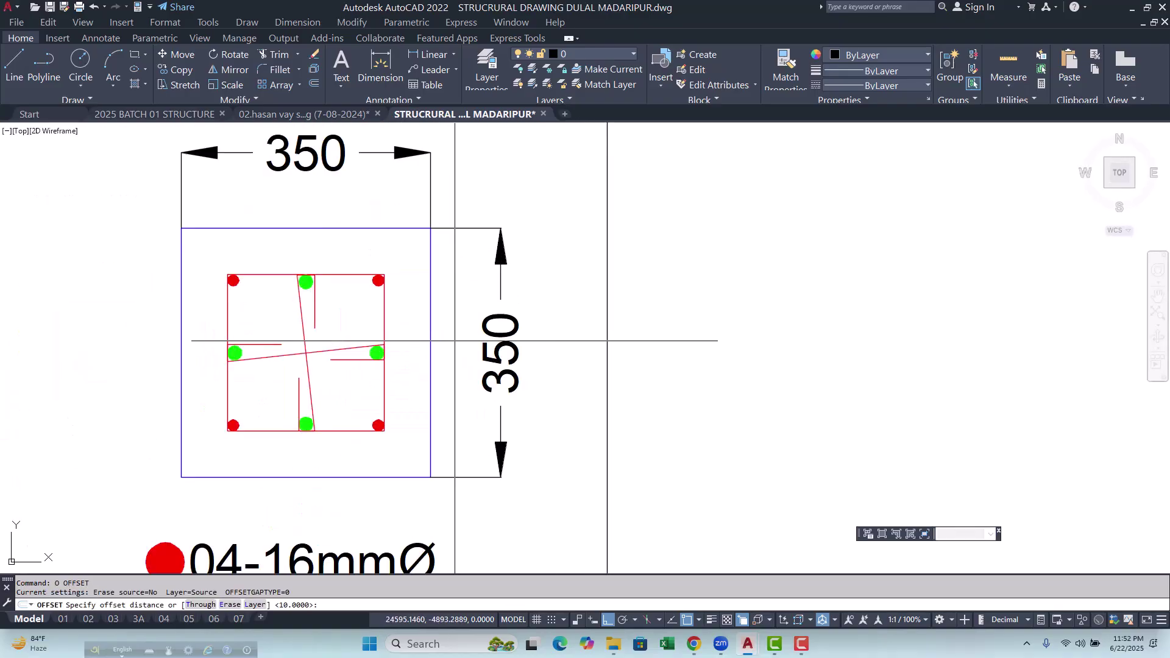
{"action": "type", "text": "25"}
{"action": "key", "text": "Return"}
{"action": "left_click", "coordinate": [429, 321]}
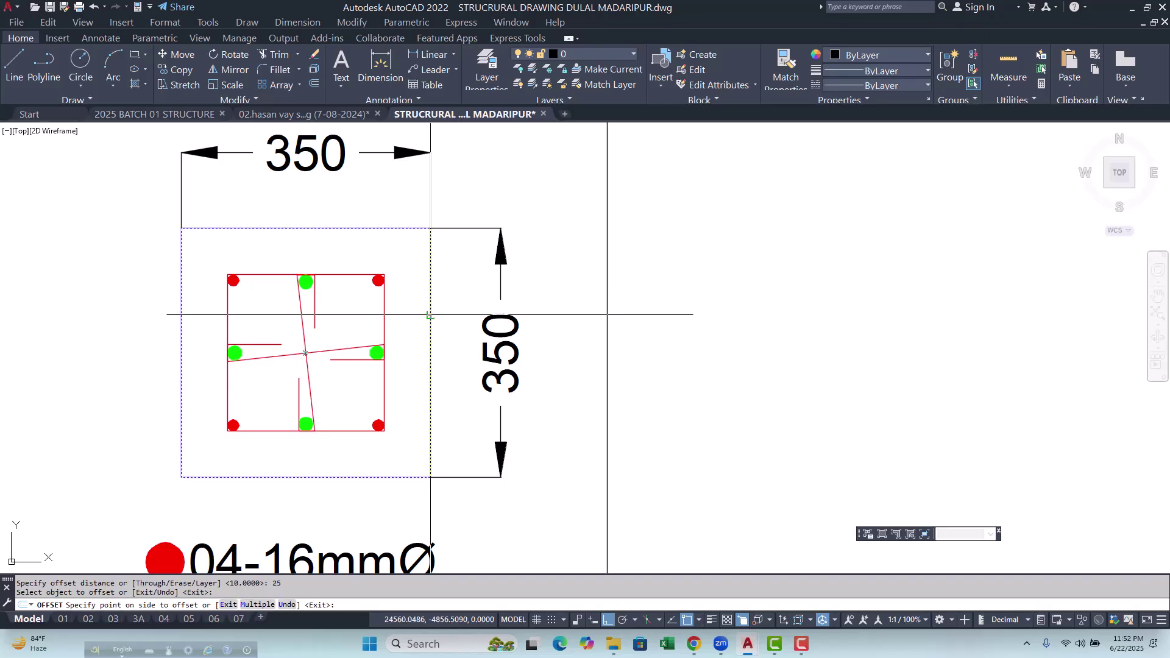
{"action": "left_click", "coordinate": [397, 326]}
{"action": "key", "text": "Escape"}
Erase the original outer blue outline of the F.G.L TO ABOVE section, keeping the inner offset one.
{"action": "scroll", "coordinate": [438, 262], "scroll_direction": "up", "scroll_amount": 2}
{"action": "scroll", "coordinate": [437, 262], "scroll_direction": "up", "scroll_amount": 2}
{"action": "left_click", "coordinate": [425, 266]}
{"action": "left_click", "coordinate": [412, 281]}
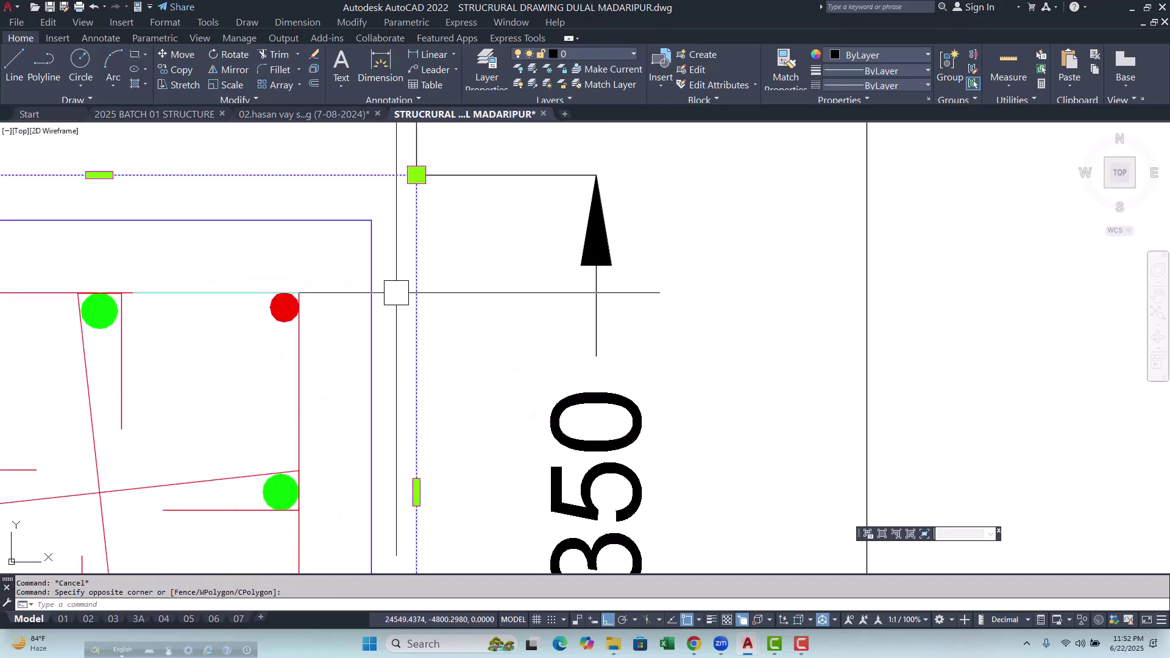
{"action": "type", "text": "e"}
{"action": "key", "text": "Return"}
{"action": "scroll", "coordinate": [427, 303], "scroll_direction": "down", "scroll_amount": 6}
{"action": "scroll", "coordinate": [324, 292], "scroll_direction": "up", "scroll_amount": 4}
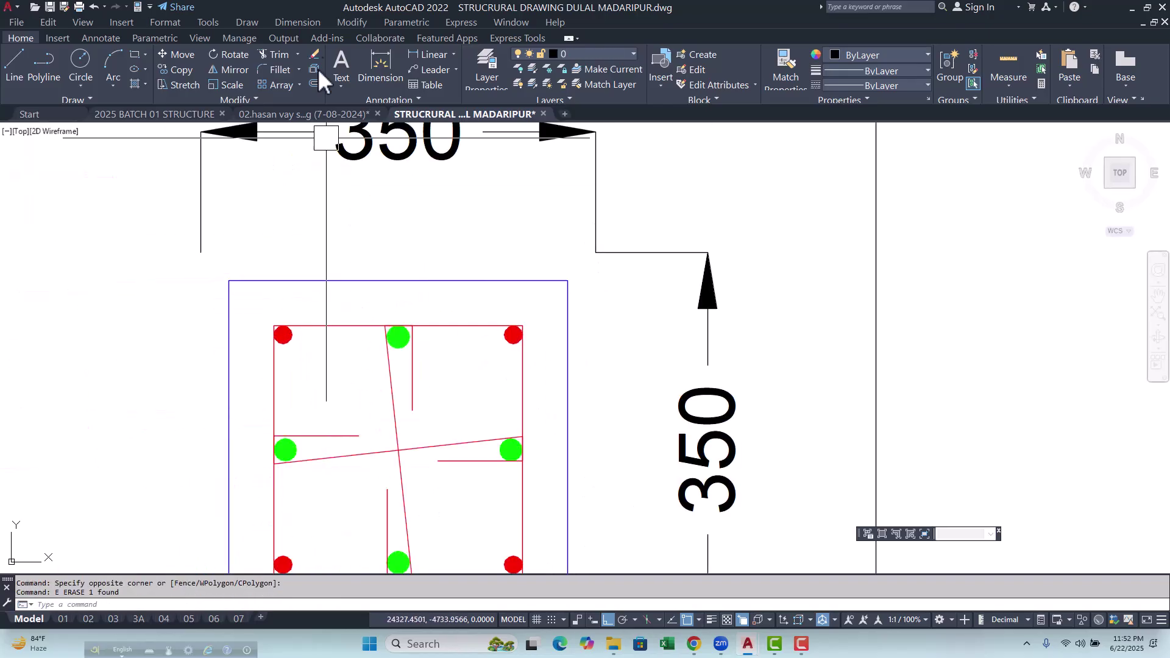
{"action": "left_click", "coordinate": [416, 53]}
{"action": "left_click", "coordinate": [524, 398]}
{"action": "left_click", "coordinate": [567, 399]}
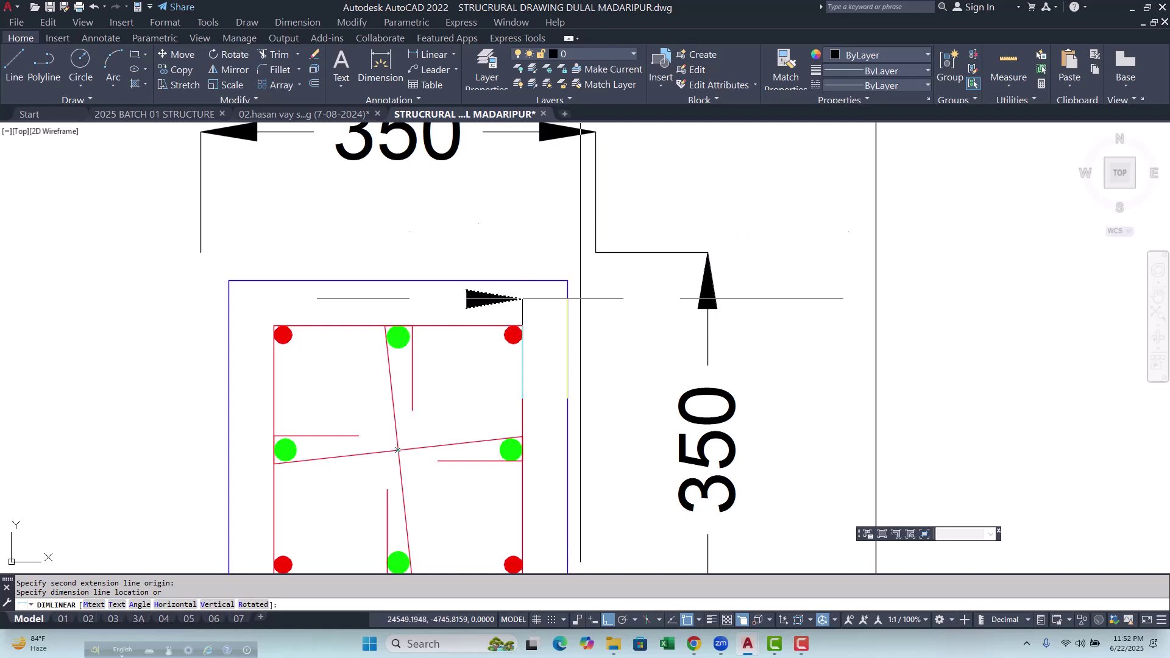
{"action": "scroll", "coordinate": [586, 231], "scroll_direction": "down", "scroll_amount": 4}
{"action": "key", "text": "Escape"}
Move the horizontal 350 dimension so its left extension line starts at the top-left corner of the smaller outline.
{"action": "scroll", "coordinate": [473, 261], "scroll_direction": "up", "scroll_amount": 4}
{"action": "left_click", "coordinate": [368, 219]}
{"action": "left_click", "coordinate": [318, 258]}
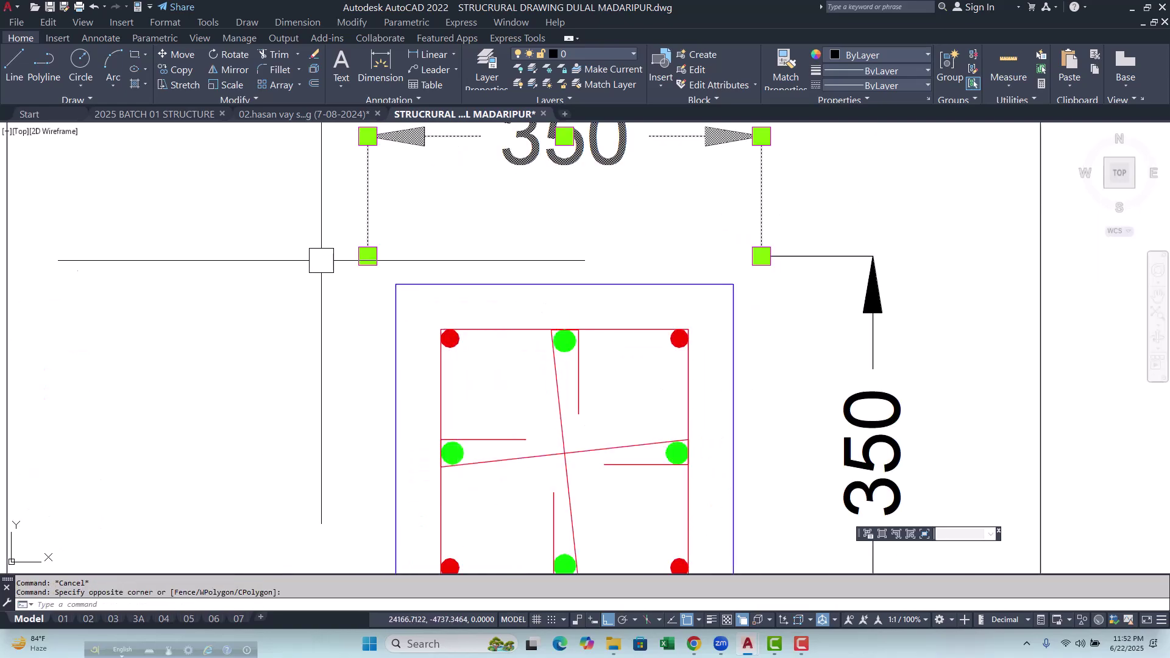
{"action": "type", "text": "M"}
{"action": "key", "text": "Return"}
{"action": "left_click", "coordinate": [368, 256]}
{"action": "left_click", "coordinate": [415, 265]}
{"action": "scroll", "coordinate": [374, 324], "scroll_direction": "down", "scroll_amount": 2}
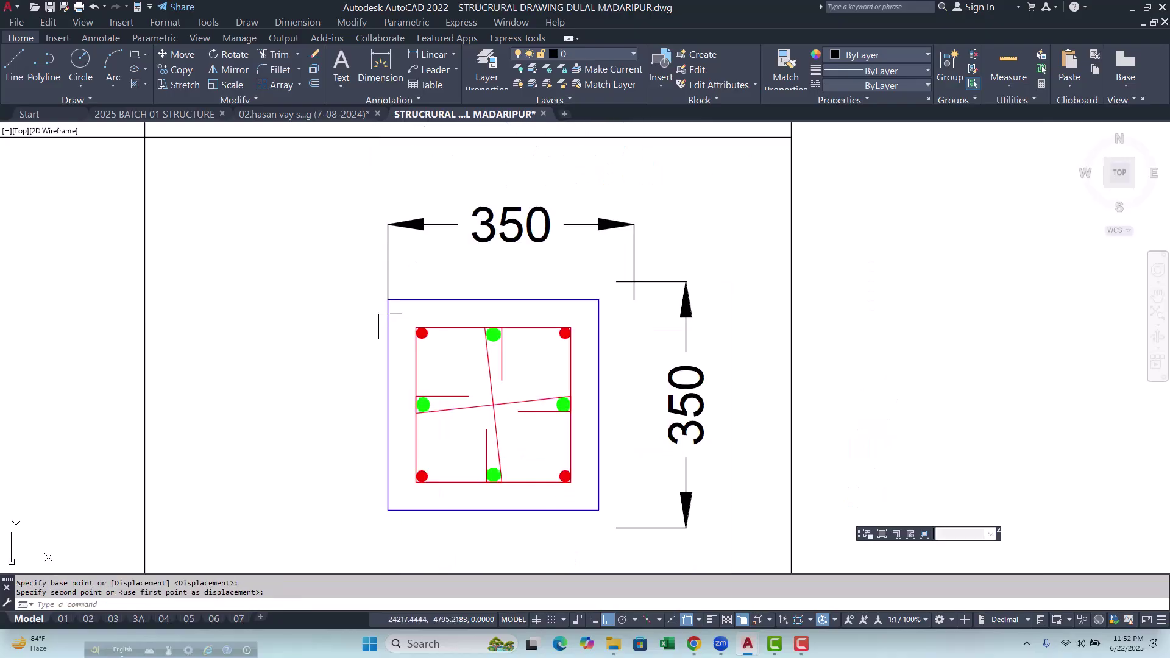
Stretch the horizontal dimension's right end to the top-right corner of the smaller outline.
{"action": "left_click", "coordinate": [790, 224]}
{"action": "left_click", "coordinate": [789, 283]}
{"action": "key", "text": "Escape"}
Move the vertical 350 dimension so its upper extension line starts at the top-right corner of the smaller outline.
{"action": "left_click", "coordinate": [684, 308]}
{"action": "scroll", "coordinate": [640, 298], "scroll_direction": "up", "scroll_amount": 2}
{"action": "type", "text": "M"}
{"action": "key", "text": "Return"}
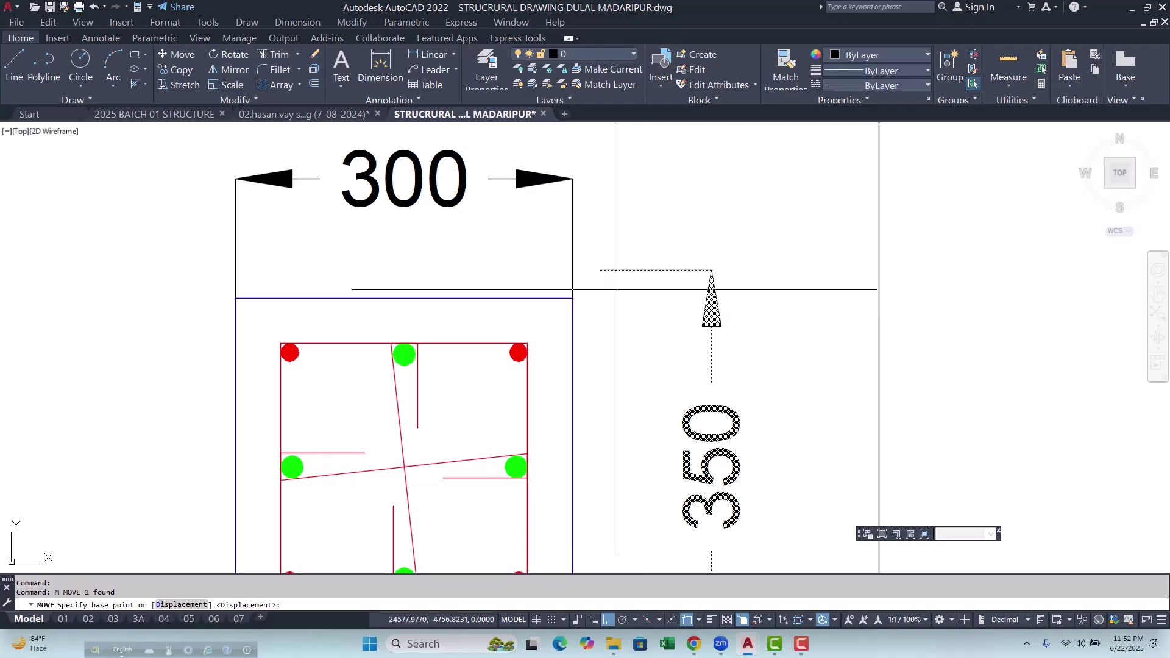
{"action": "left_click", "coordinate": [600, 269]}
{"action": "left_click", "coordinate": [592, 279]}
{"action": "scroll", "coordinate": [573, 298], "scroll_direction": "down", "scroll_amount": 2}
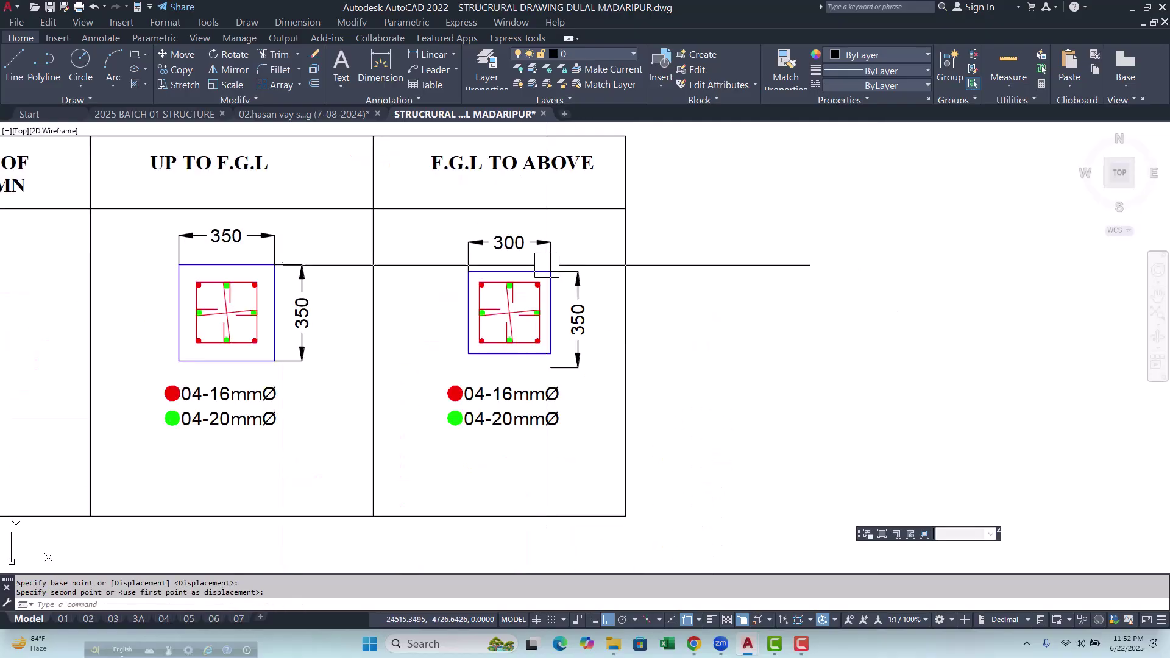
Stretch the vertical dimension's lower end to the bottom-right corner of the smaller outline.
{"action": "scroll", "coordinate": [548, 274], "scroll_direction": "up", "scroll_amount": 2}
{"action": "left_click", "coordinate": [589, 182]}
{"action": "left_click", "coordinate": [521, 387]}
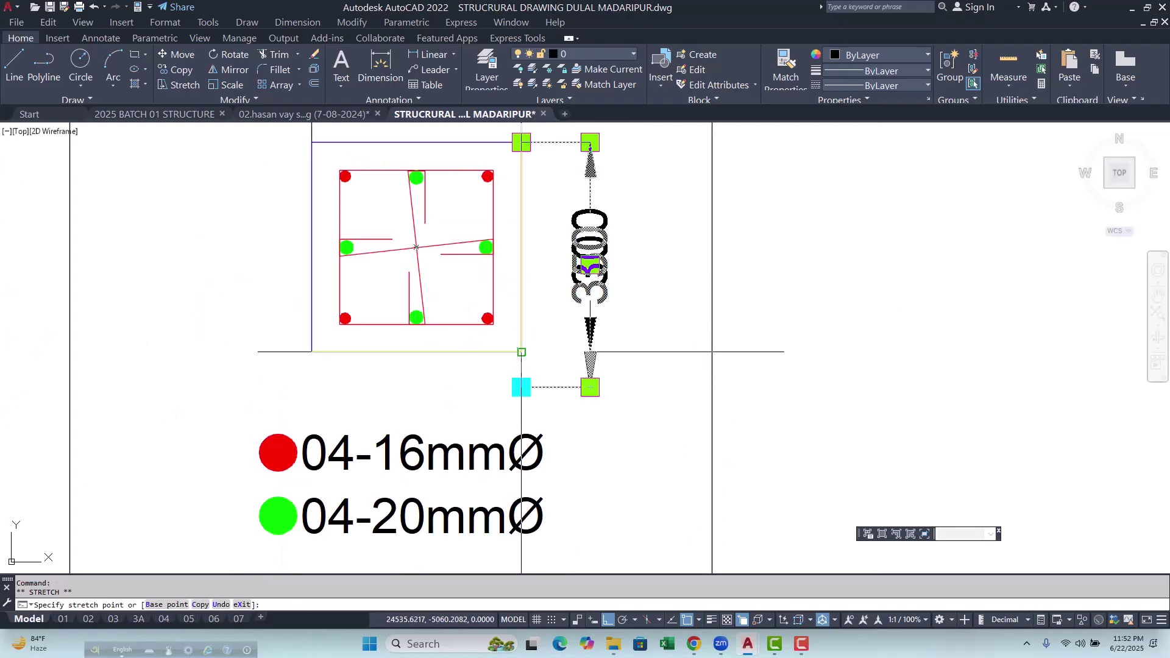
{"action": "left_click", "coordinate": [521, 352]}
{"action": "key", "text": "Escape"}
{"action": "key", "text": "Escape"}
{"action": "scroll", "coordinate": [530, 327], "scroll_direction": "down", "scroll_amount": 5}
{"action": "scroll", "coordinate": [455, 378], "scroll_direction": "up", "scroll_amount": 2}
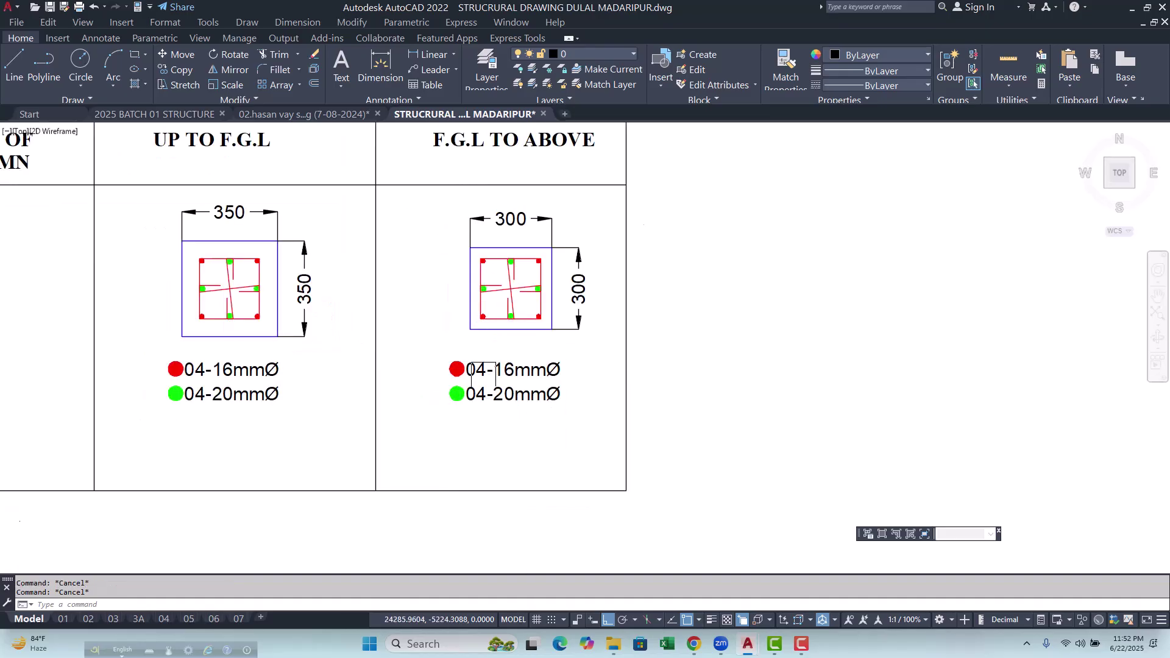
With Ortho off, draw a short diagonal polyline from the tie's top edge beside the top-left red bar in the UP TO F.G.L section.
{"action": "scroll", "coordinate": [484, 374], "scroll_direction": "up", "scroll_amount": 2}
{"action": "scroll", "coordinate": [504, 376], "scroll_direction": "down", "scroll_amount": 2}
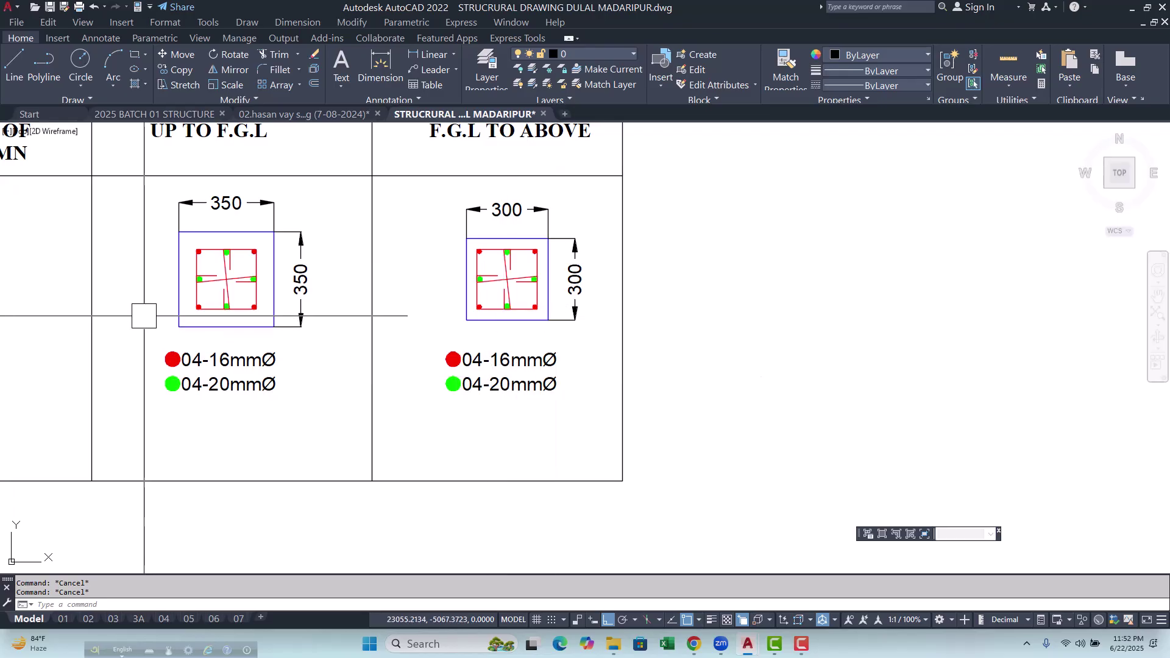
{"action": "scroll", "coordinate": [175, 256], "scroll_direction": "up", "scroll_amount": 4}
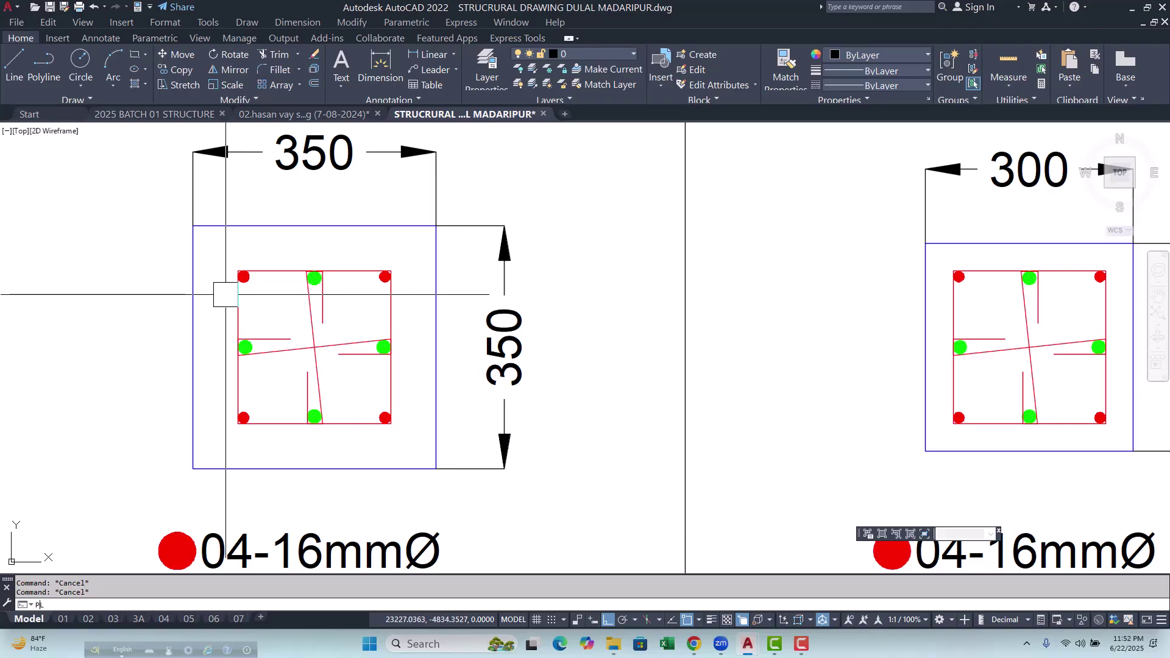
{"action": "key", "text": "Return"}
{"action": "scroll", "coordinate": [225, 294], "scroll_direction": "up", "scroll_amount": 10}
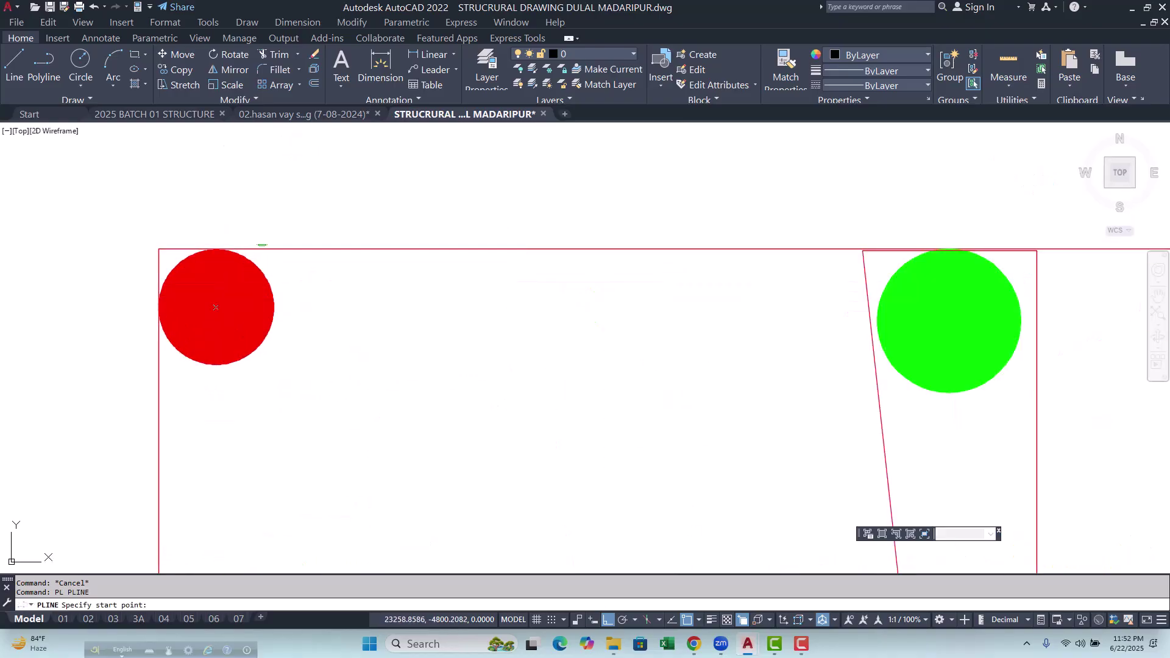
{"action": "left_click", "coordinate": [262, 250]}
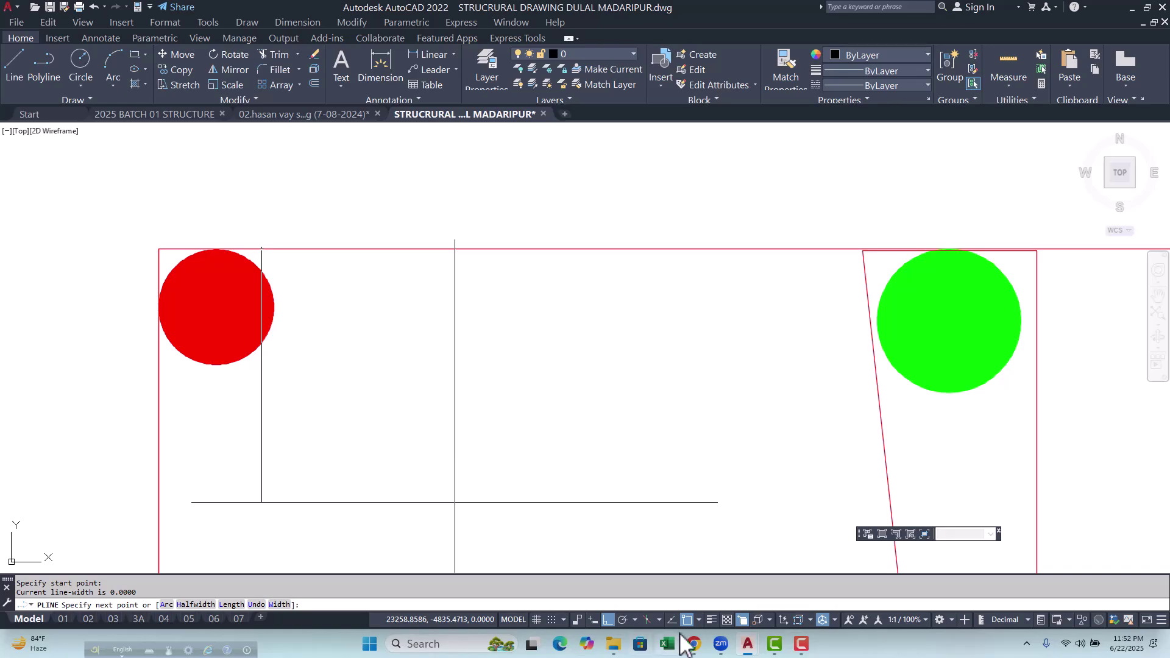
{"action": "left_click", "coordinate": [608, 620]}
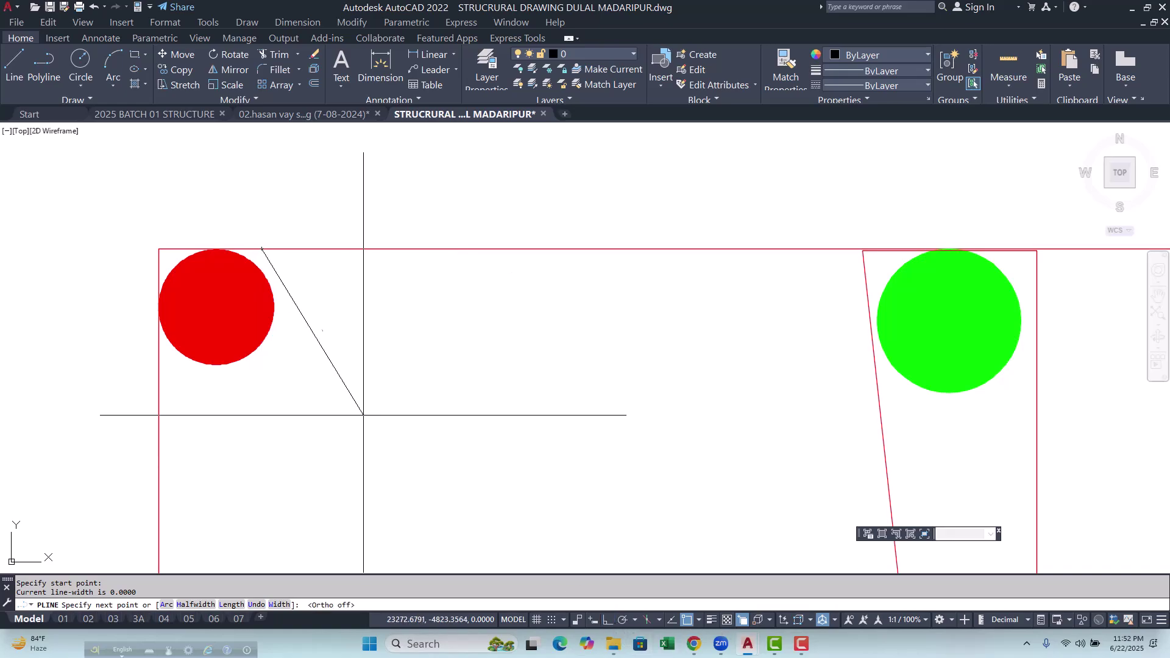
{"action": "key", "text": "Escape"}
{"action": "key", "text": "Escape"}
{"action": "key", "text": "Escape"}
{"action": "scroll", "coordinate": [353, 339], "scroll_direction": "down", "scroll_amount": 4}
{"action": "scroll", "coordinate": [318, 292], "scroll_direction": "up", "scroll_amount": 4}
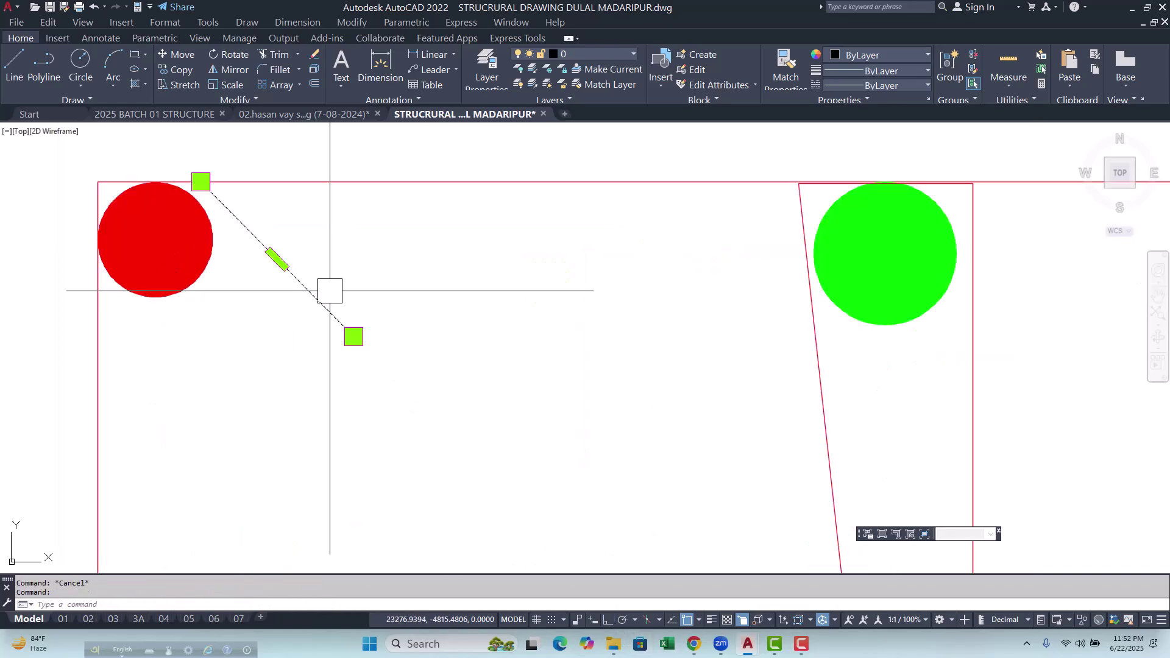
Copy the diagonal hook line from the tie's top edge to its left edge, just below the top-left red bar.
{"action": "type", "text": "cp"}
{"action": "key", "text": "Return"}
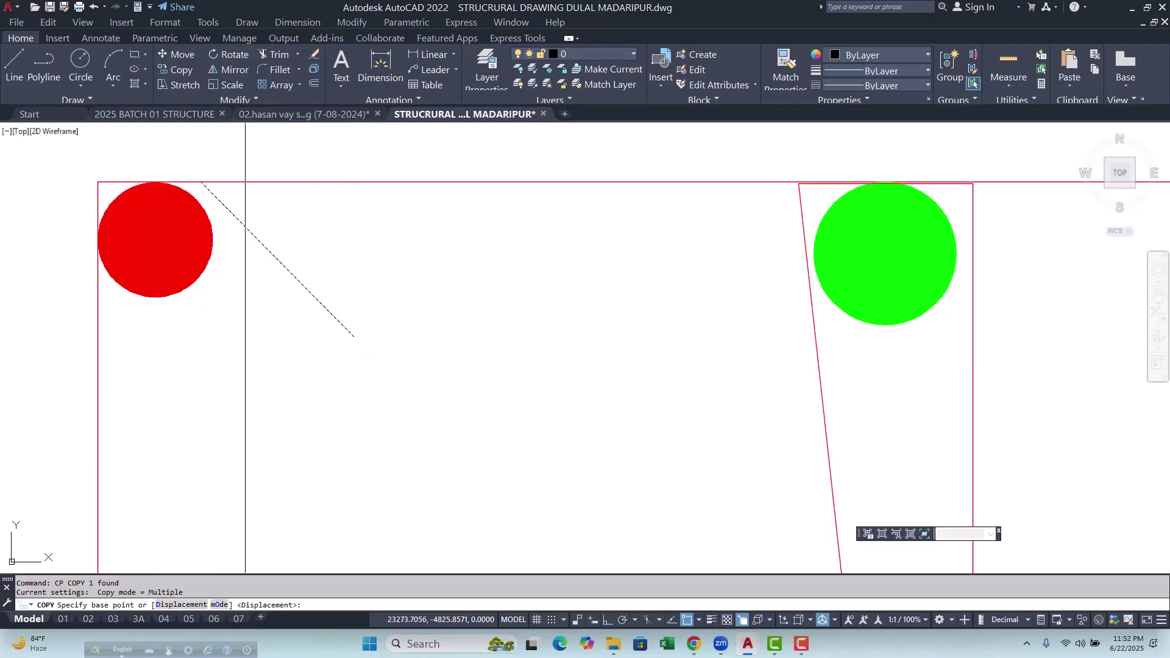
{"action": "left_click", "coordinate": [200, 182]}
{"action": "key", "text": "Escape"}
Match the properties of the red tie onto both diagonal hook lines in the UP TO F.G.L section.
{"action": "scroll", "coordinate": [176, 304], "scroll_direction": "down", "scroll_amount": 4}
{"action": "type", "text": "MA"}
{"action": "key", "text": "Return"}
{"action": "left_click", "coordinate": [228, 298]}
{"action": "key", "text": "Escape"}
{"action": "key", "text": "Escape"}
{"action": "scroll", "coordinate": [228, 338], "scroll_direction": "down", "scroll_amount": 8}
{"action": "key", "text": "Escape"}
{"action": "scroll", "coordinate": [277, 396], "scroll_direction": "up", "scroll_amount": 2}
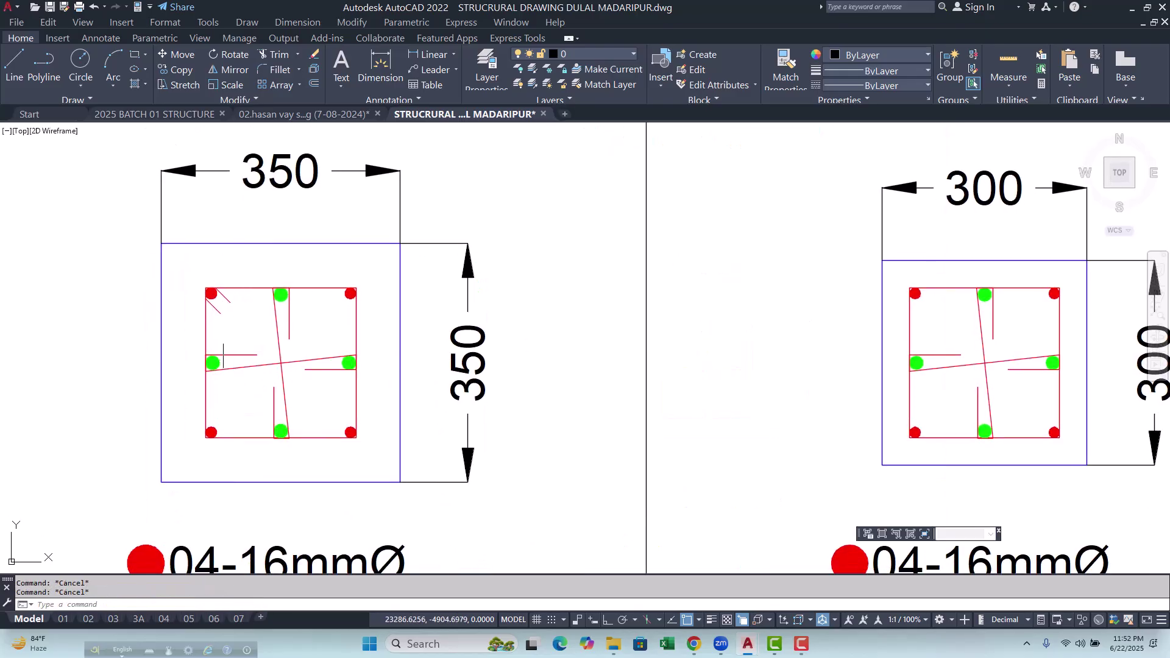
Copy both diagonal hook lines from the tie's top-left corner to the same corner in the F.G.L TO ABOVE section.
{"action": "scroll", "coordinate": [235, 352], "scroll_direction": "down", "scroll_amount": 2}
{"action": "scroll", "coordinate": [231, 330], "scroll_direction": "up", "scroll_amount": 8}
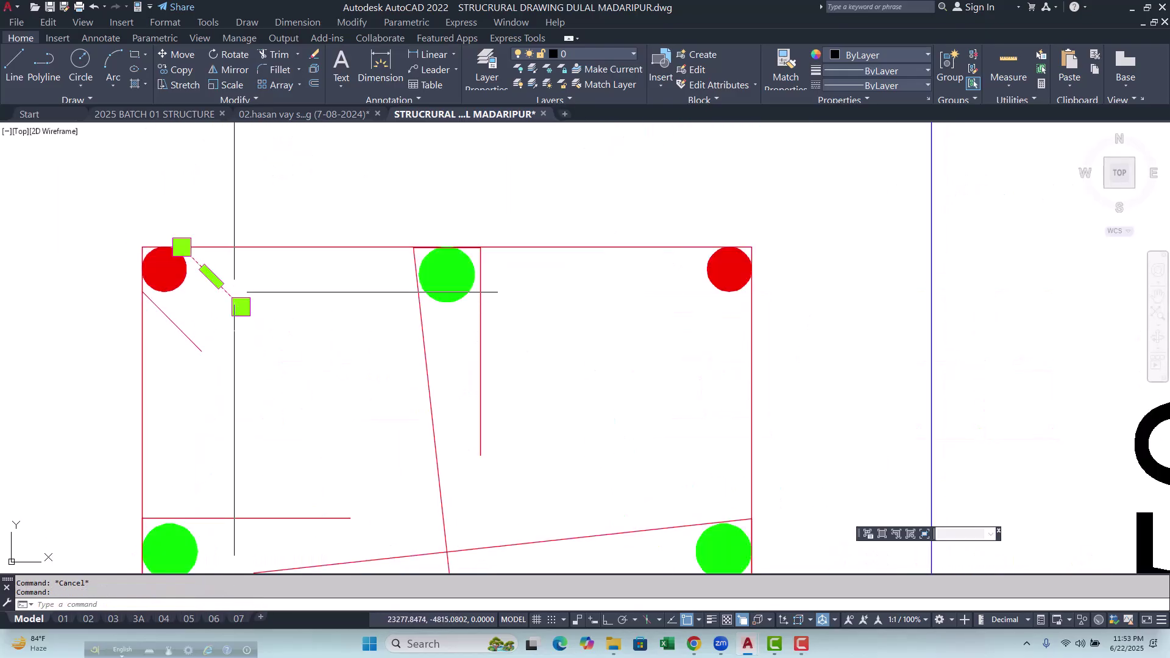
{"action": "left_click", "coordinate": [193, 341]}
{"action": "type", "text": "cp"}
{"action": "key", "text": "Return"}
{"action": "left_click", "coordinate": [141, 247]}
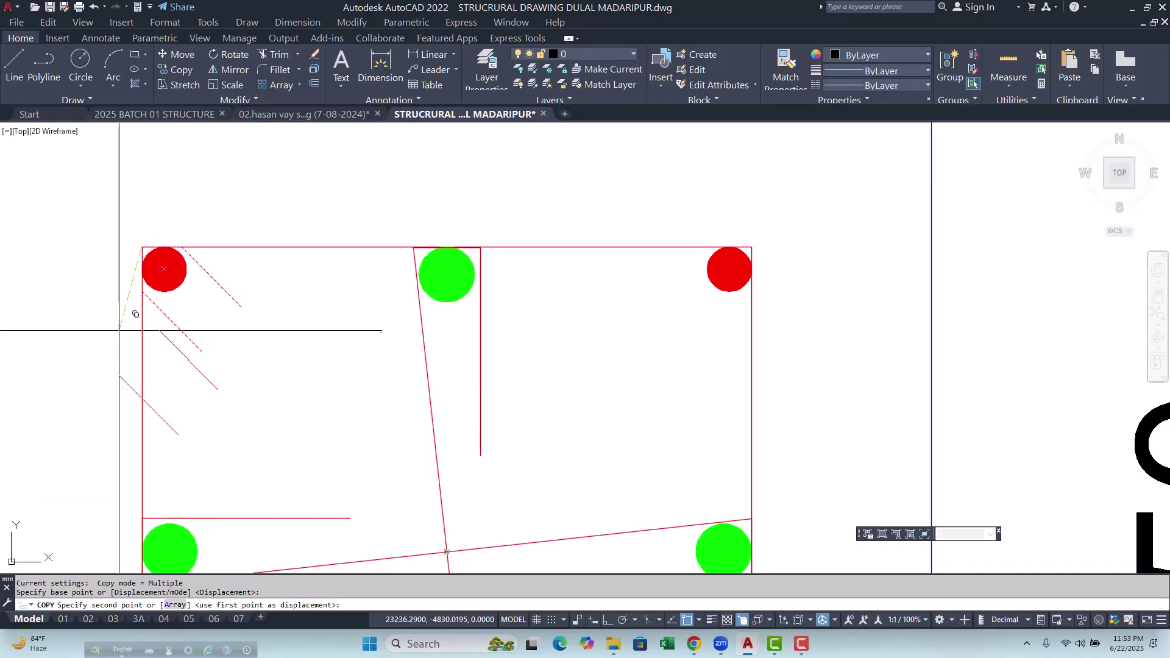
{"action": "scroll", "coordinate": [120, 355], "scroll_direction": "down", "scroll_amount": 6}
{"action": "scroll", "coordinate": [789, 295], "scroll_direction": "up", "scroll_amount": 8}
{"action": "left_click", "coordinate": [700, 303]}
{"action": "scroll", "coordinate": [586, 365], "scroll_direction": "down", "scroll_amount": 7}
{"action": "key", "text": "Escape"}
{"action": "middle_click_drag", "start_coordinate": [477, 376], "coordinate": [459, 330]}
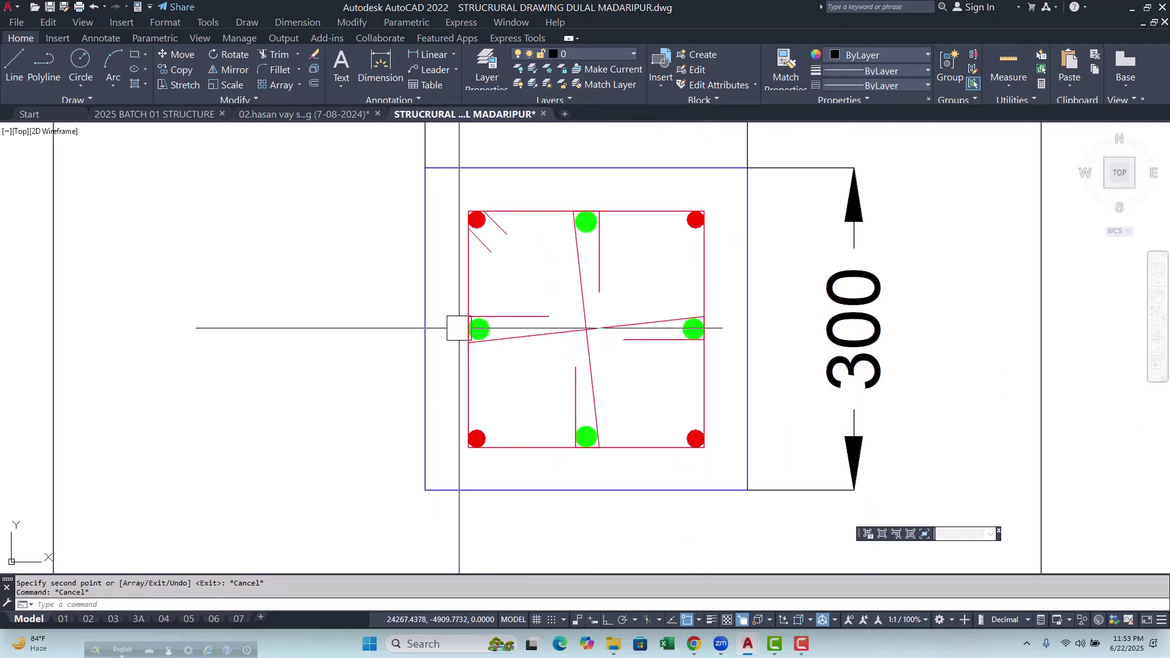
With Ortho on, draw a horizontal quick leader from the right edge of the UP TO F.G.L tie out past the vertical 350 dimension.
{"action": "scroll", "coordinate": [438, 311], "scroll_direction": "down", "scroll_amount": 5}
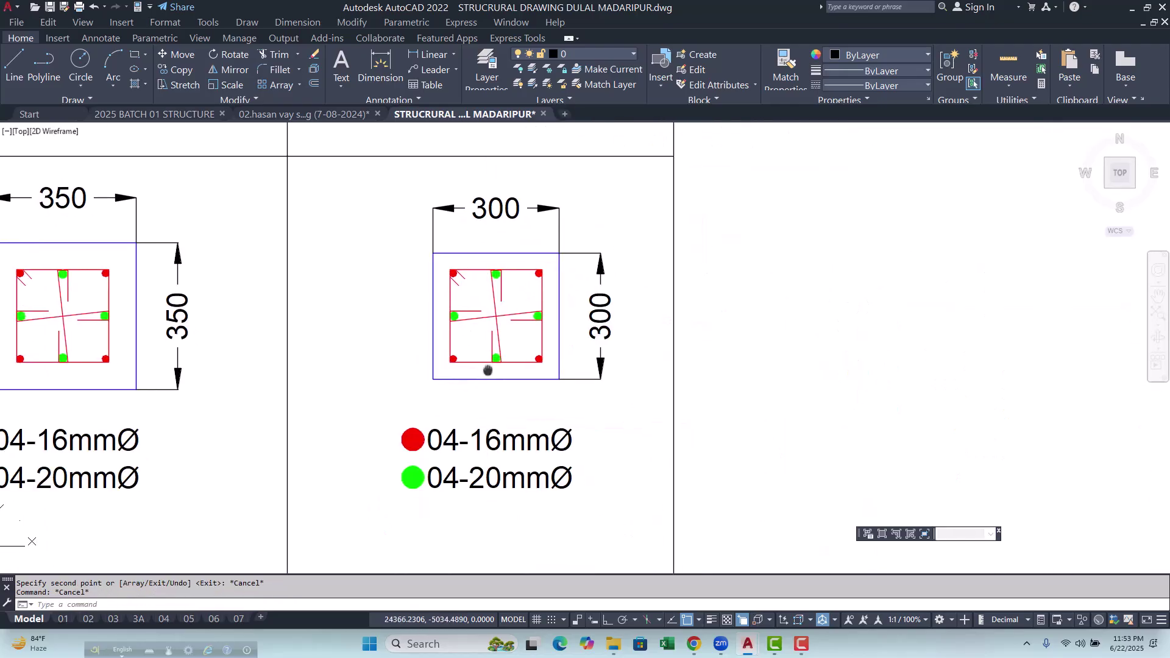
{"action": "scroll", "coordinate": [277, 344], "scroll_direction": "up", "scroll_amount": 3}
{"action": "scroll", "coordinate": [283, 330], "scroll_direction": "down", "scroll_amount": 6}
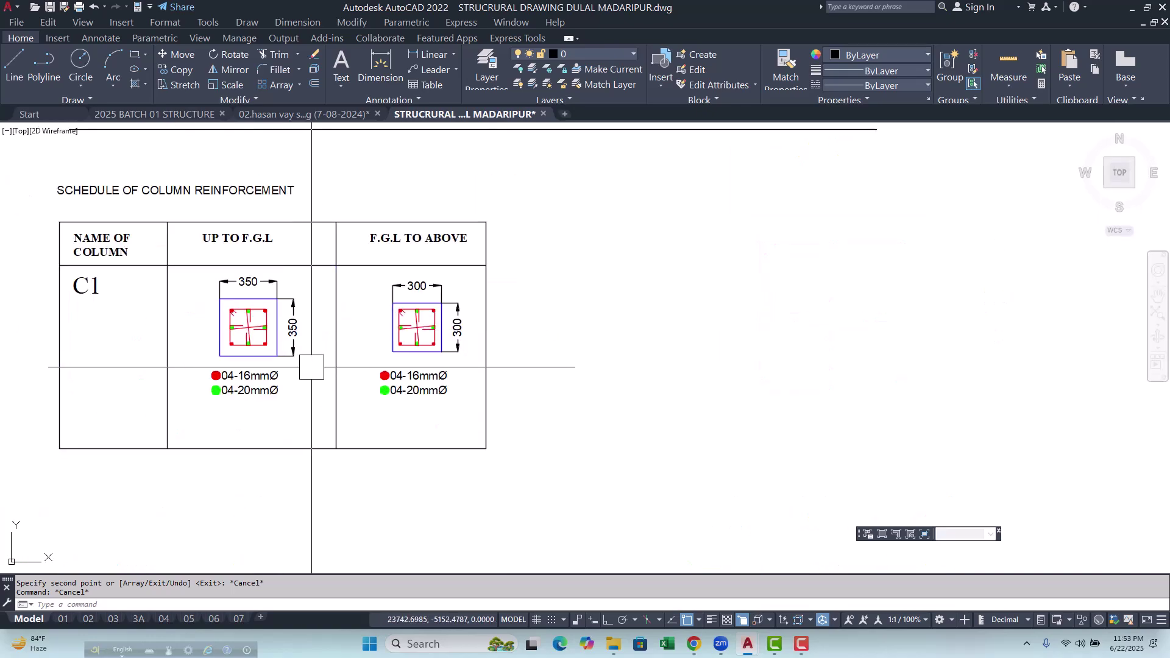
{"action": "type", "text": "le"}
{"action": "key", "text": "Return"}
{"action": "scroll", "coordinate": [280, 348], "scroll_direction": "up", "scroll_amount": 2}
{"action": "scroll", "coordinate": [279, 347], "scroll_direction": "up", "scroll_amount": 4}
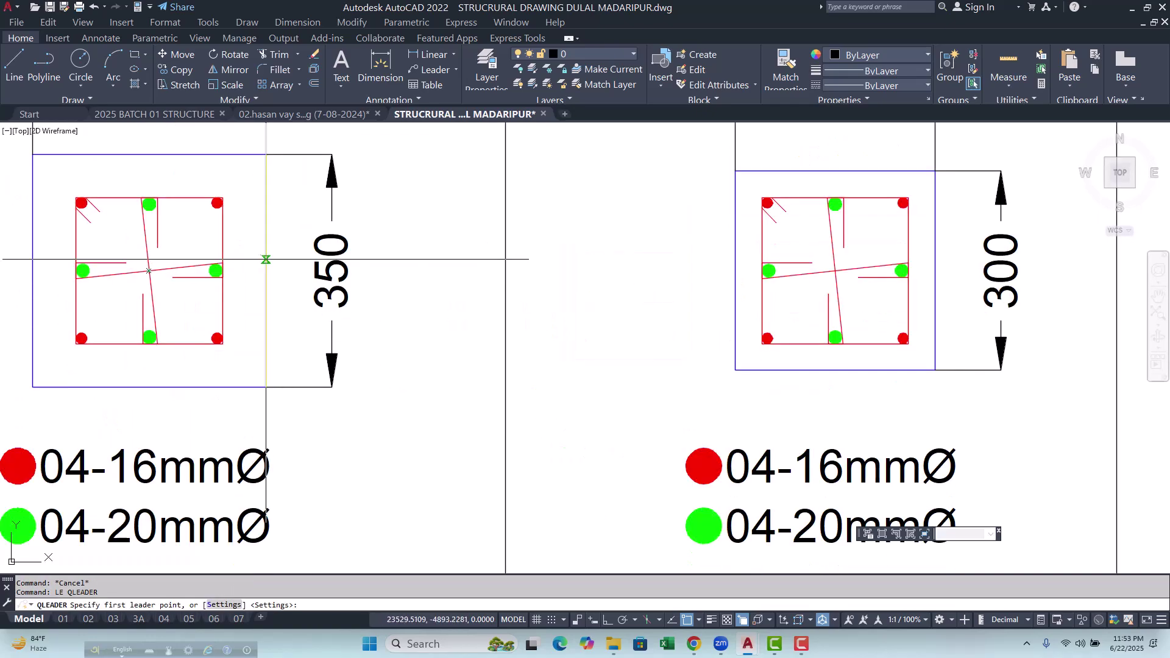
{"action": "scroll", "coordinate": [228, 270], "scroll_direction": "up", "scroll_amount": 4}
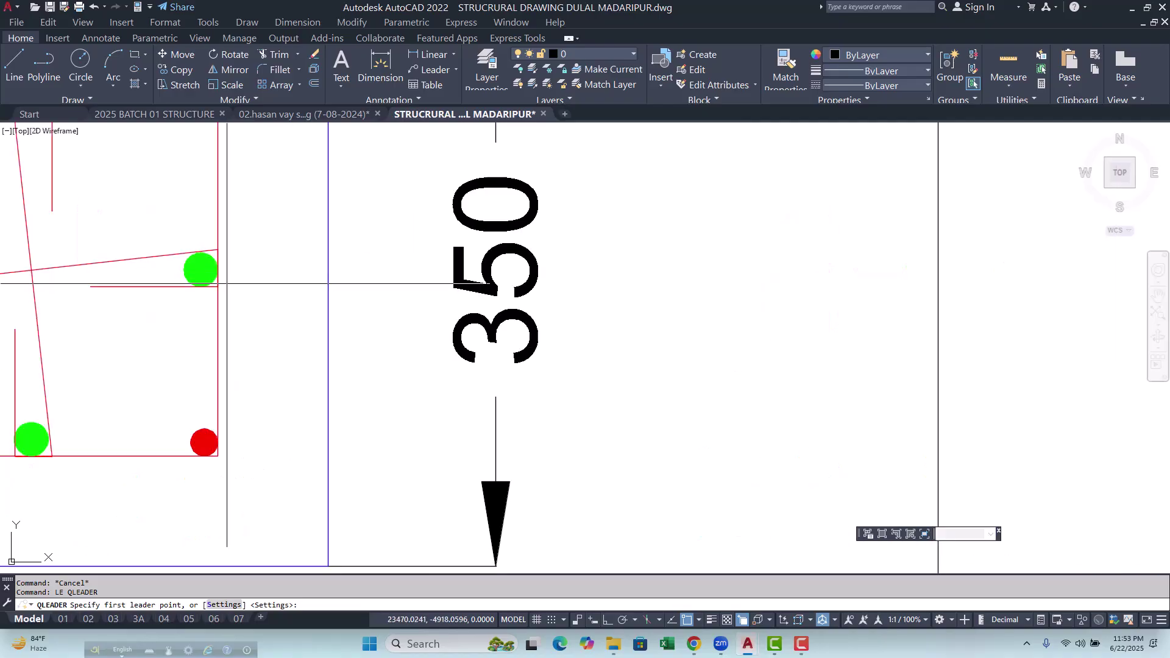
{"action": "scroll", "coordinate": [227, 284], "scroll_direction": "up", "scroll_amount": 4}
{"action": "left_click", "coordinate": [180, 351]}
{"action": "scroll", "coordinate": [201, 359], "scroll_direction": "down", "scroll_amount": 10}
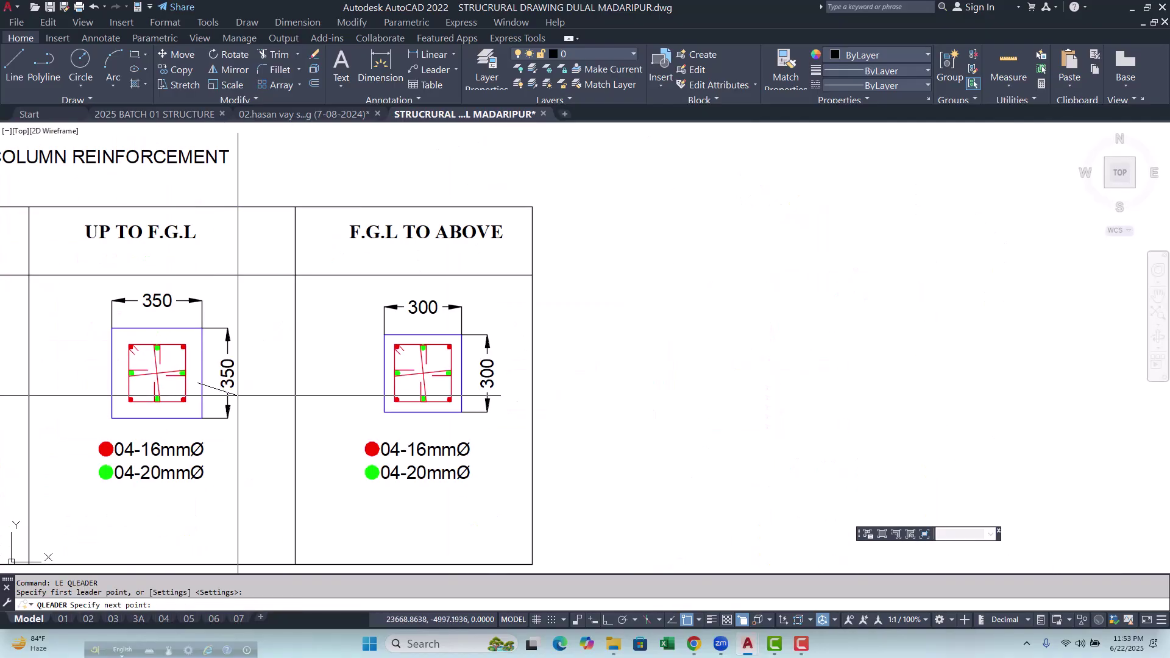
{"action": "scroll", "coordinate": [258, 399], "scroll_direction": "up", "scroll_amount": 4}
{"action": "left_click", "coordinate": [606, 618]}
{"action": "key", "text": "Escape"}
{"action": "key", "text": "Escape"}
Paste a copy of the 04-16mmØ bar text at the tail end of the tie leader.
{"action": "scroll", "coordinate": [289, 400], "scroll_direction": "down", "scroll_amount": 4}
{"action": "scroll", "coordinate": [288, 400], "scroll_direction": "up", "scroll_amount": 4}
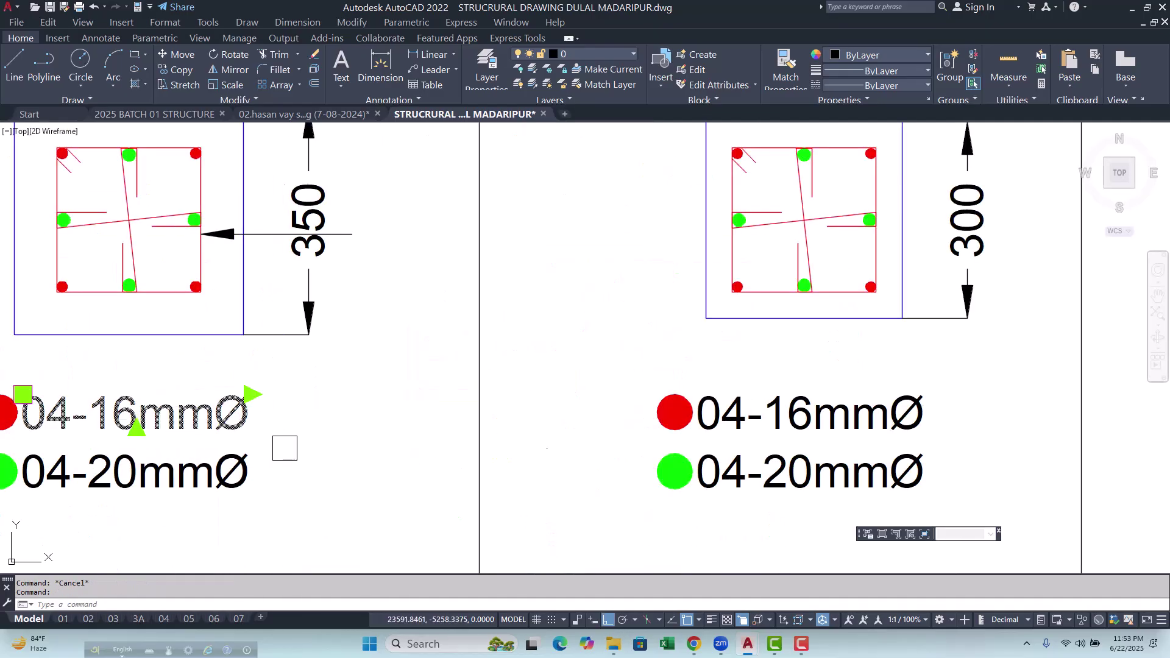
{"action": "scroll", "coordinate": [284, 448], "scroll_direction": "down", "scroll_amount": 4}
{"action": "scroll", "coordinate": [368, 455], "scroll_direction": "up", "scroll_amount": 2}
{"action": "key", "text": "ctrl+v"}
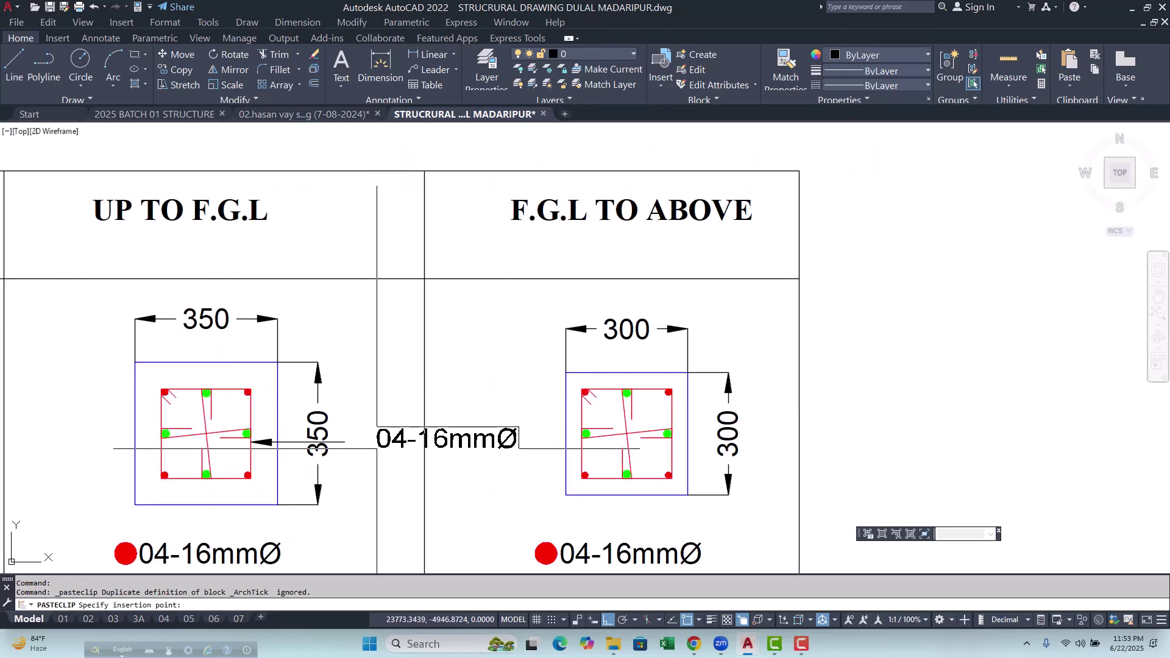
{"action": "scroll", "coordinate": [374, 455], "scroll_direction": "up", "scroll_amount": 4}
{"action": "left_click", "coordinate": [378, 451]}
{"action": "double_click", "coordinate": [379, 451]}
{"action": "key", "text": "ctrl+a"}
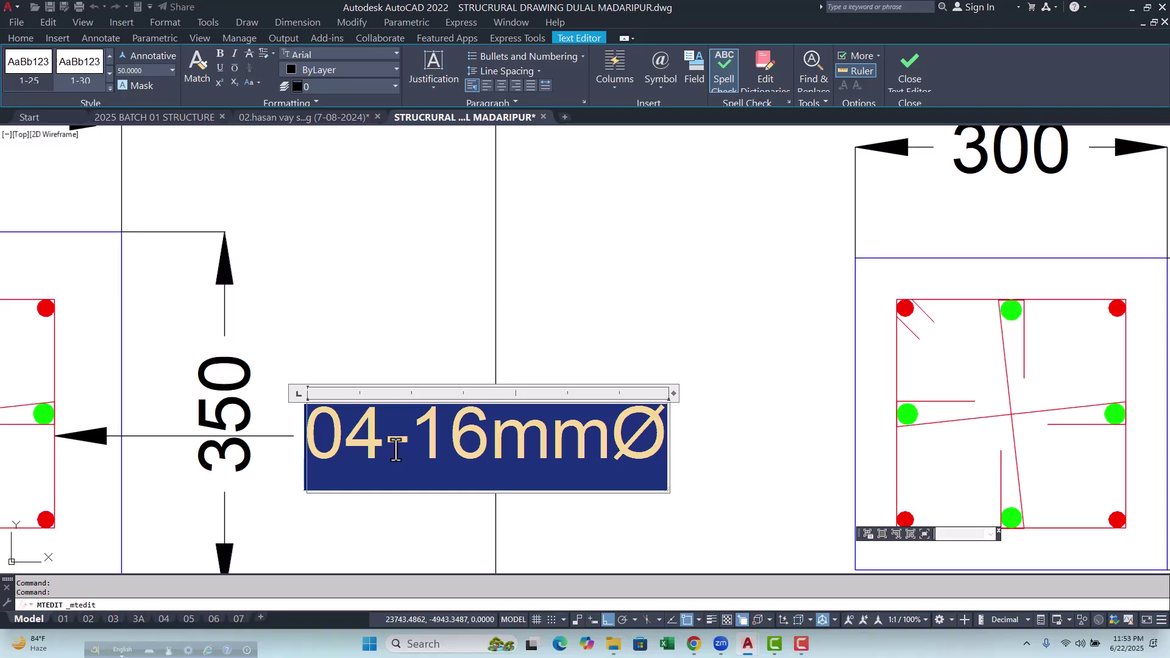
{"action": "left_click", "coordinate": [408, 445]}
{"action": "left_click_drag", "start_coordinate": [410, 443], "coordinate": [354, 437]}
{"action": "key", "text": "Delete"}
{"action": "key", "text": "Right"}
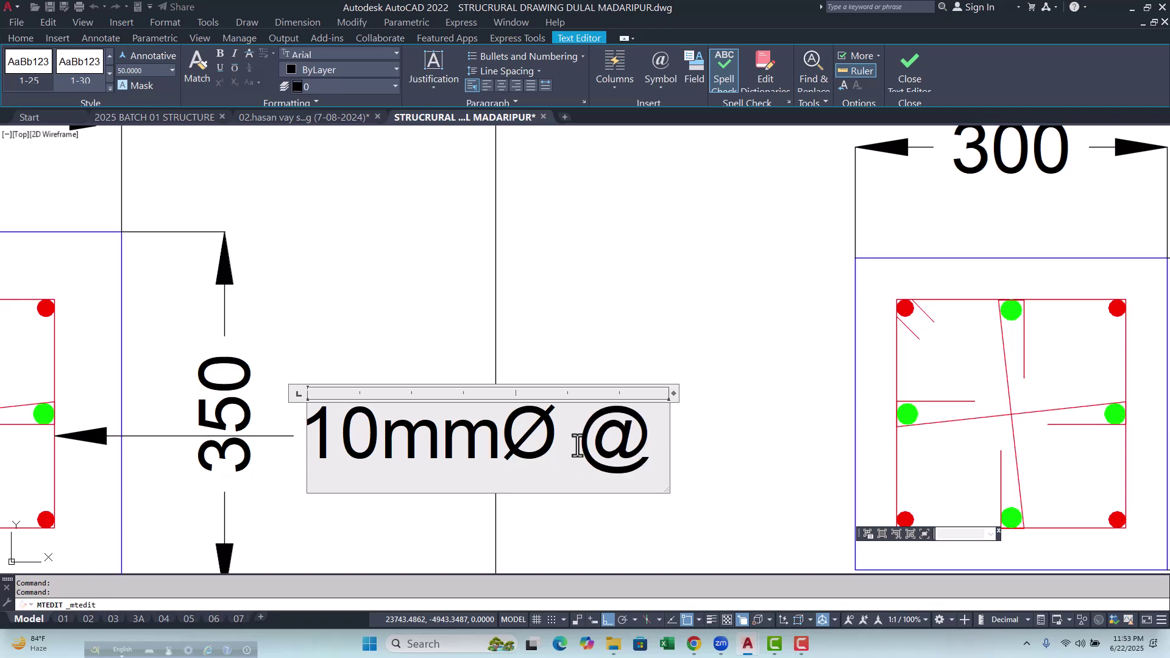
{"action": "type", "text": "100C/C"}
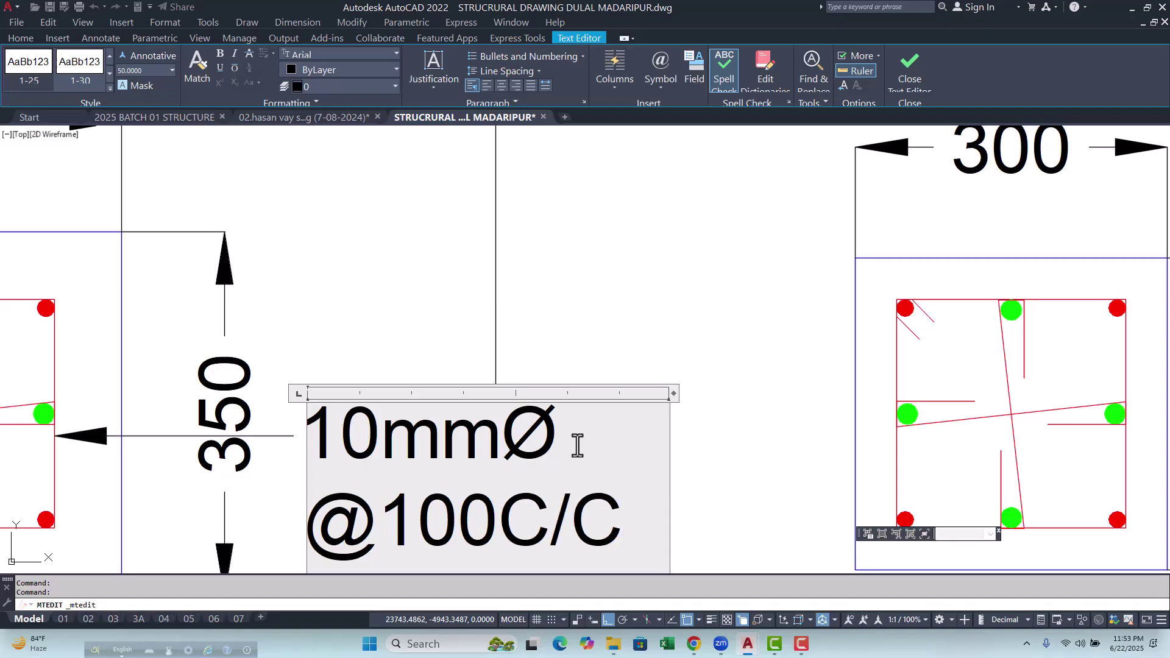
{"action": "left_click", "coordinate": [647, 359]}
{"action": "scroll", "coordinate": [287, 414], "scroll_direction": "down", "scroll_amount": 5}
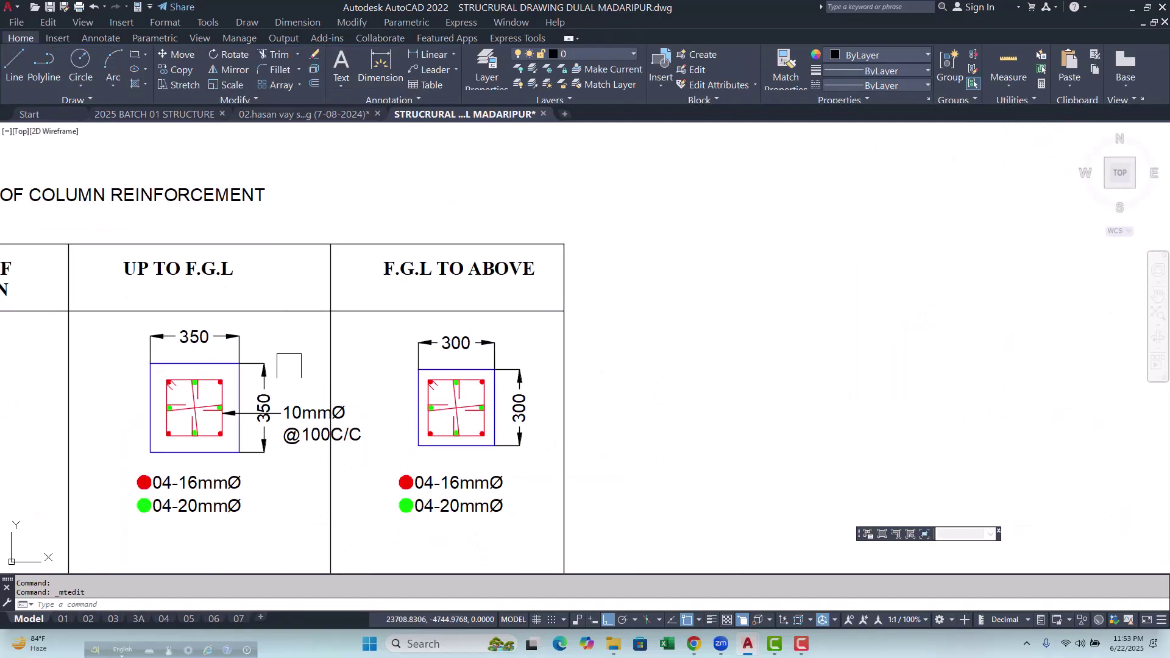
{"action": "scroll", "coordinate": [299, 425], "scroll_direction": "up", "scroll_amount": 3}
{"action": "left_click", "coordinate": [306, 435]}
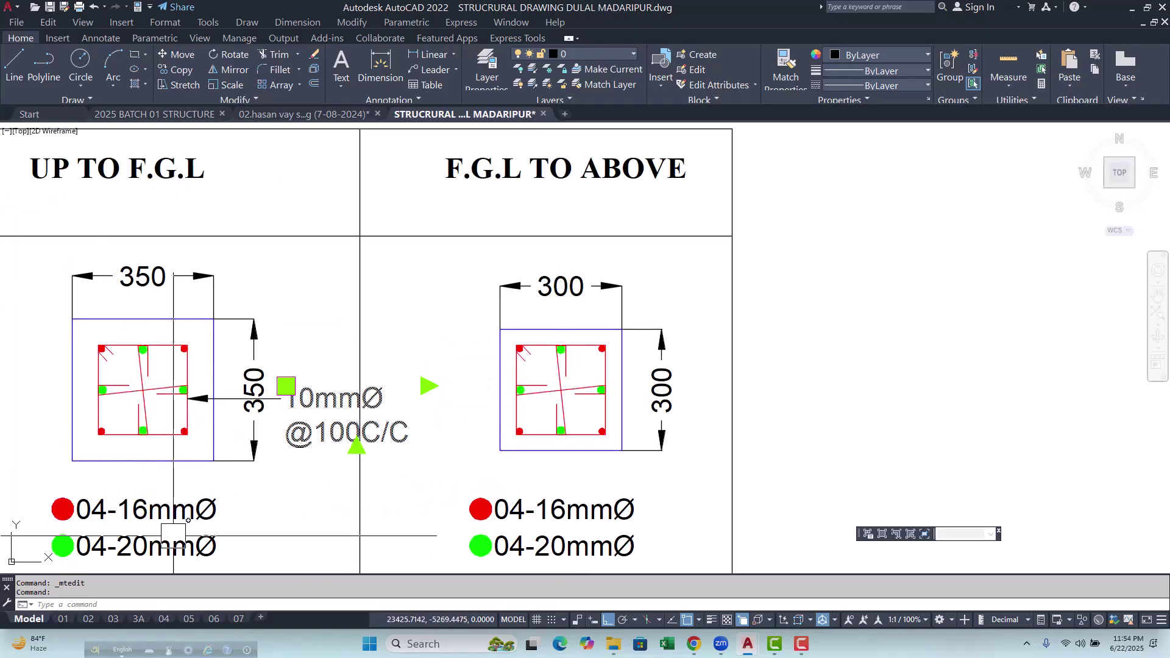
{"action": "middle_click_drag", "start_coordinate": [152, 433], "coordinate": [254, 226]}
{"action": "scroll", "coordinate": [236, 409], "scroll_direction": "down", "scroll_amount": 2}
{"action": "middle_click_drag", "start_coordinate": [219, 152], "coordinate": [193, 347]}
{"action": "scroll", "coordinate": [207, 287], "scroll_direction": "up", "scroll_amount": 2}
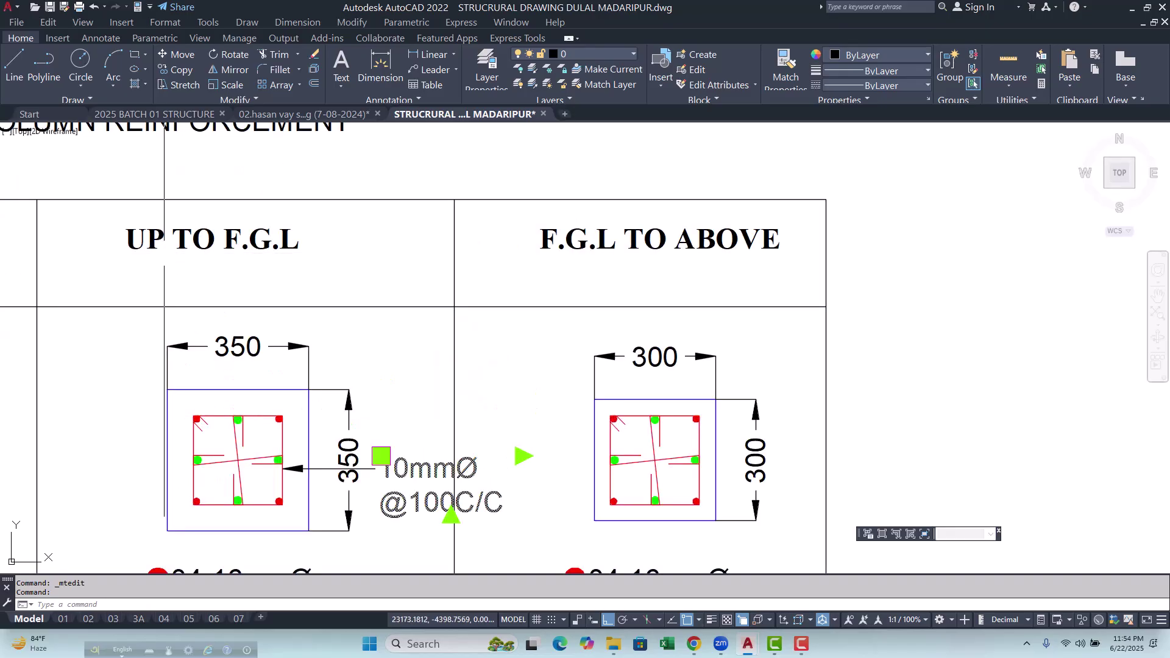
{"action": "left_click", "coordinate": [176, 73]}
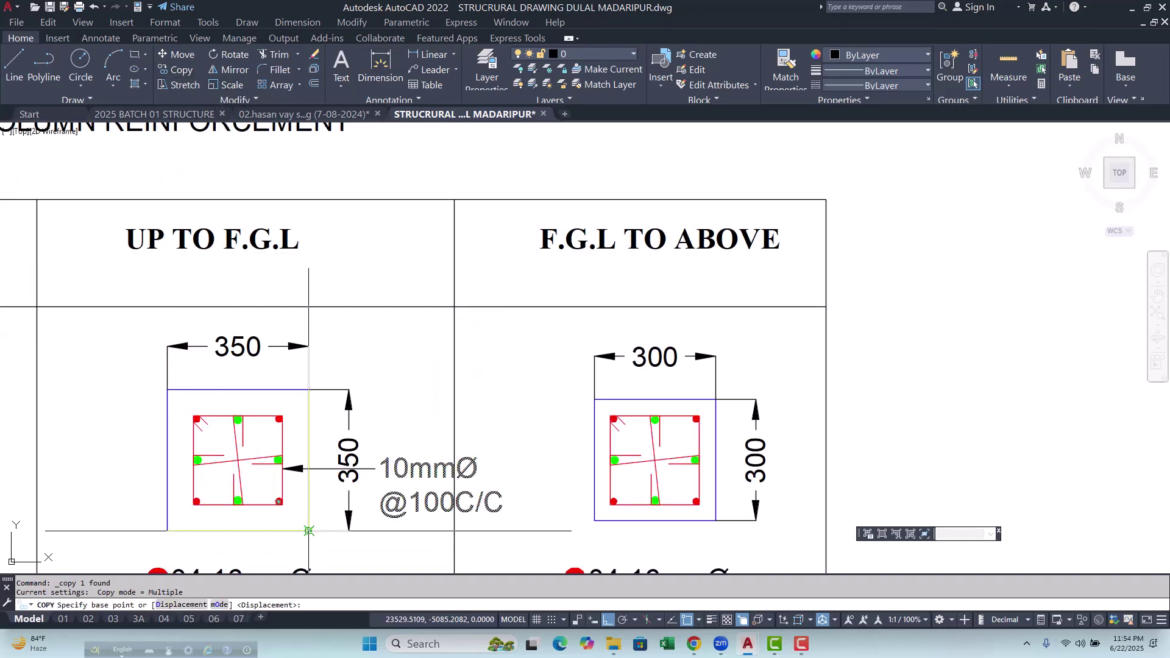
{"action": "left_click", "coordinate": [309, 530]}
{"action": "scroll", "coordinate": [366, 524], "scroll_direction": "down", "scroll_amount": 2}
{"action": "scroll", "coordinate": [497, 518], "scroll_direction": "up", "scroll_amount": 3}
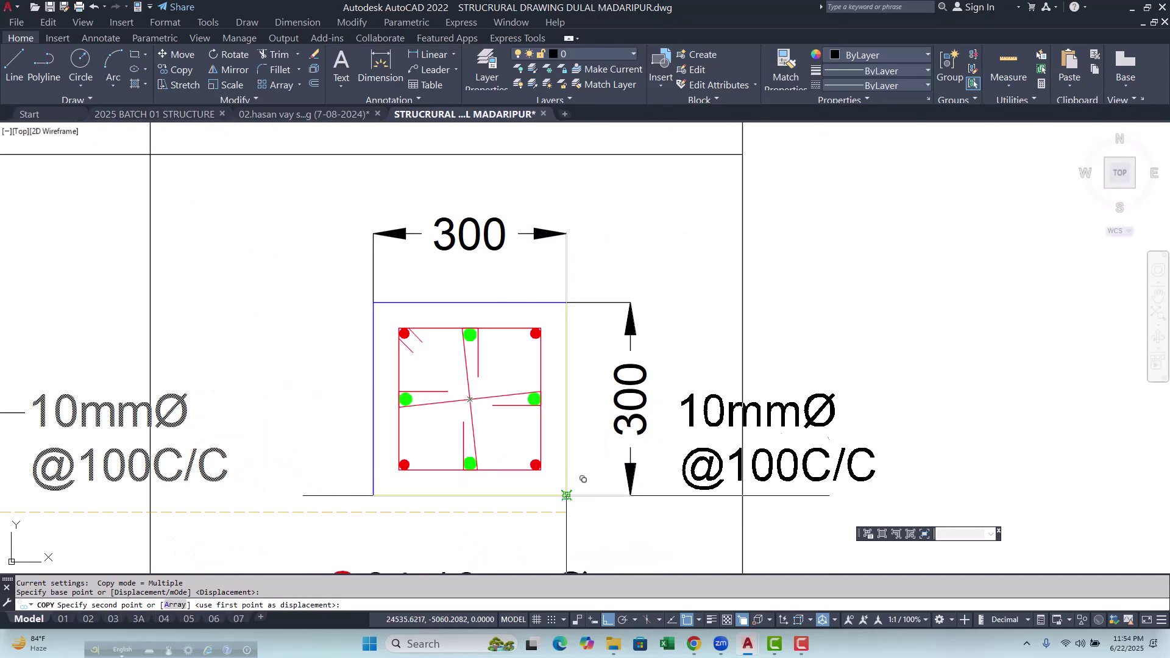
{"action": "left_click", "coordinate": [567, 496]}
{"action": "scroll", "coordinate": [573, 488], "scroll_direction": "down", "scroll_amount": 1}
{"action": "key", "text": "Escape"}
{"action": "key", "text": "Escape"}
Copy the tie leader to the F.G.L TO ABOVE section, using the same lower-right outline corners as reference points.
{"action": "scroll", "coordinate": [187, 381], "scroll_direction": "up", "scroll_amount": 3}
{"action": "left_click", "coordinate": [186, 381]}
{"action": "scroll", "coordinate": [186, 380], "scroll_direction": "down", "scroll_amount": 3}
{"action": "key", "text": "Return"}
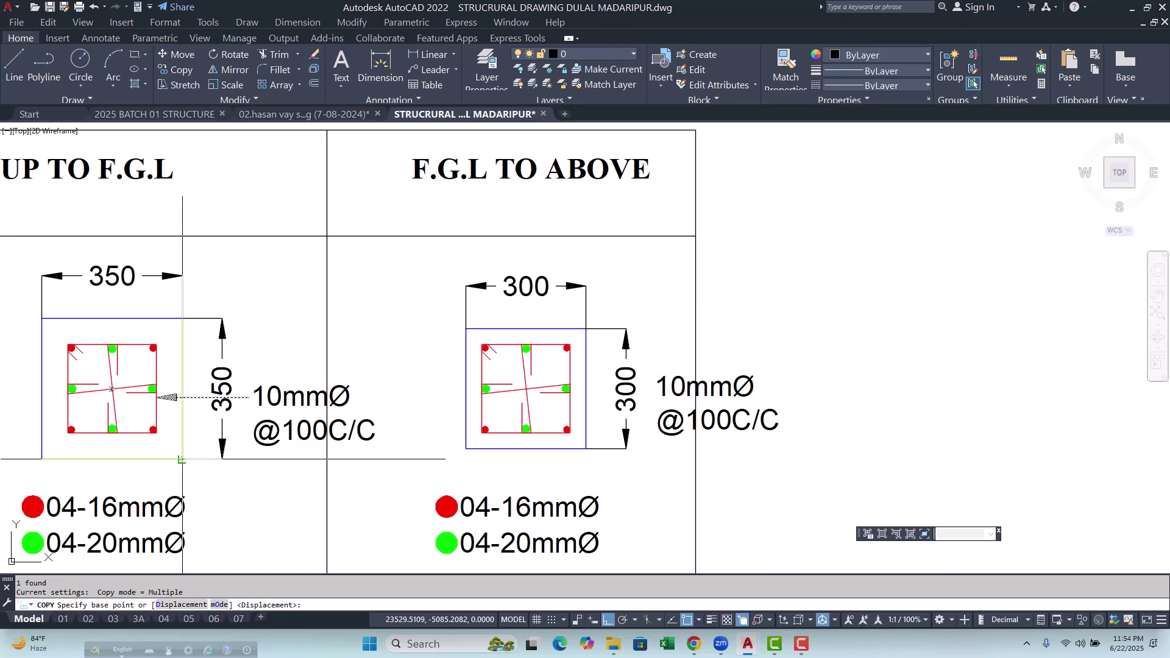
{"action": "left_click", "coordinate": [182, 459]}
{"action": "left_click", "coordinate": [587, 449]}
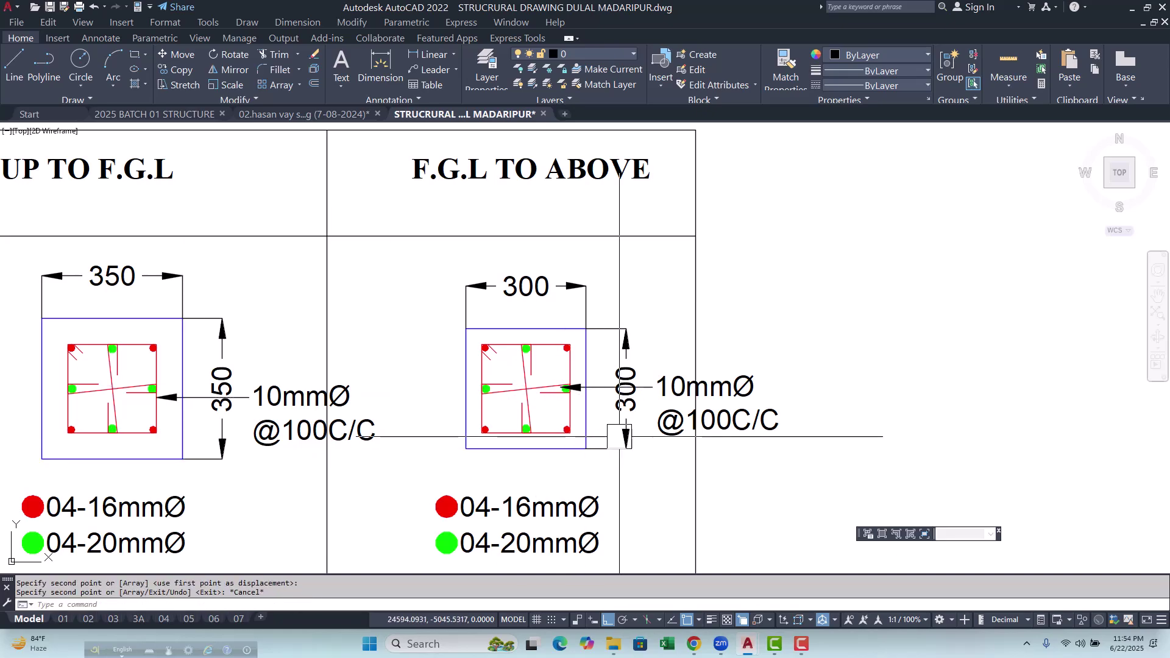
{"action": "scroll", "coordinate": [625, 406], "scroll_direction": "up", "scroll_amount": 4}
{"action": "key", "text": "Escape"}
{"action": "key", "text": "Escape"}
Move the copied leader and its note straight down, clear of the green bar on the tie's right side.
{"action": "left_click", "coordinate": [522, 337]}
{"action": "scroll", "coordinate": [522, 337], "scroll_direction": "up", "scroll_amount": 2}
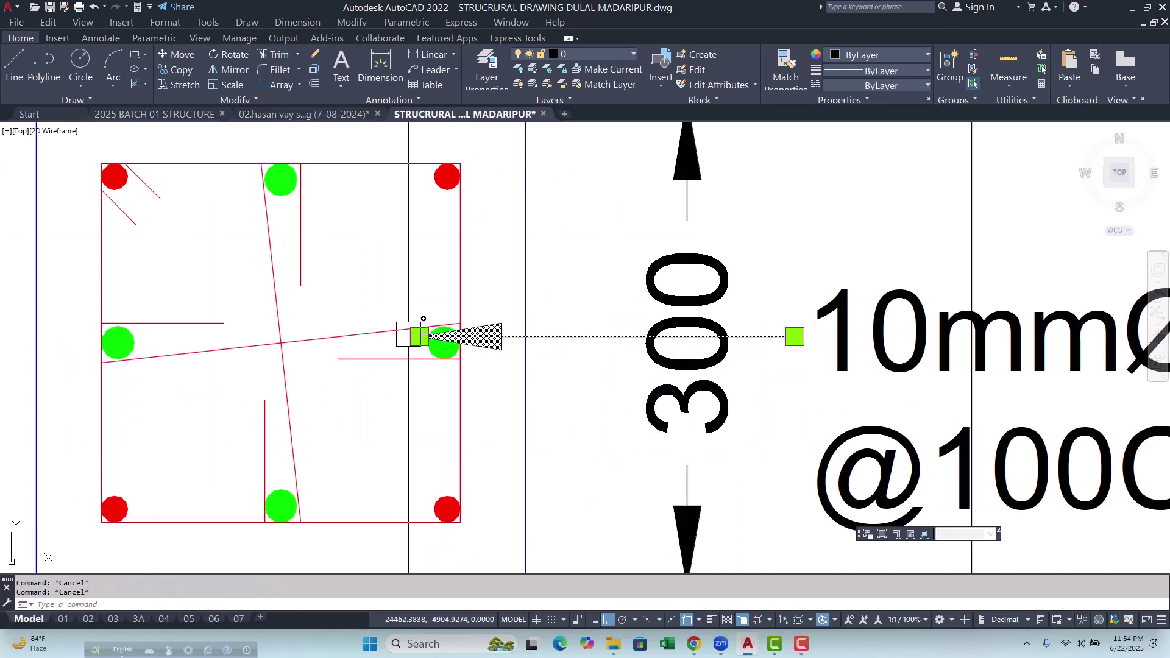
{"action": "left_click", "coordinate": [409, 333]}
{"action": "left_click", "coordinate": [481, 380]}
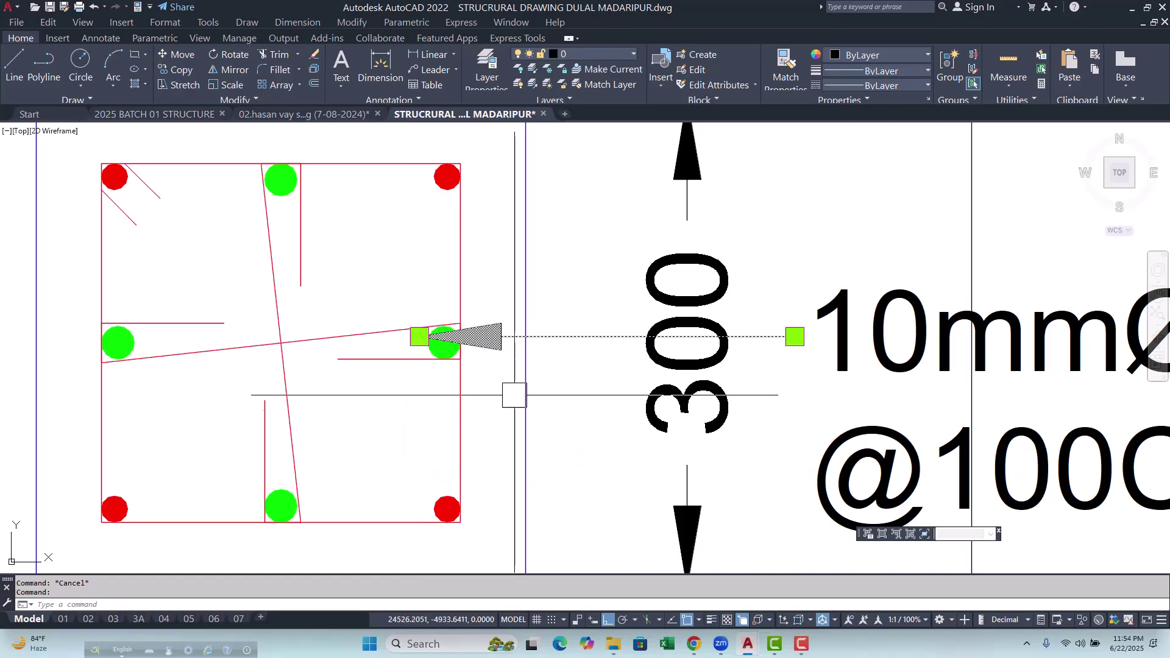
{"action": "scroll", "coordinate": [536, 421], "scroll_direction": "down", "scroll_amount": 4}
{"action": "left_click", "coordinate": [585, 414]}
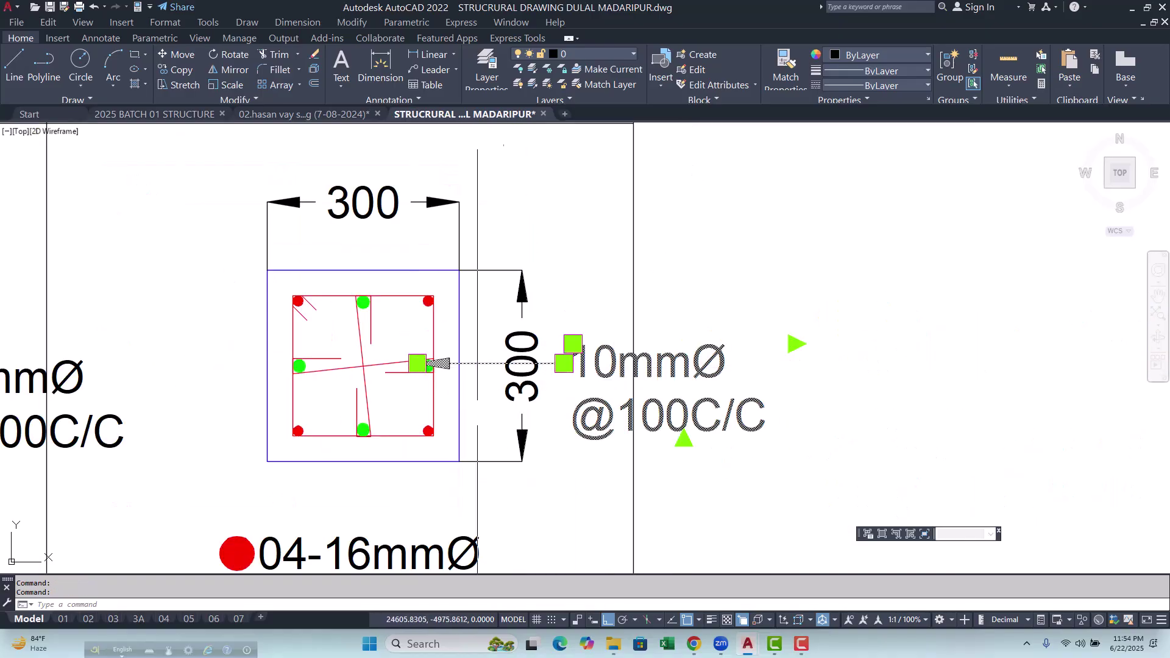
{"action": "scroll", "coordinate": [485, 428], "scroll_direction": "up", "scroll_amount": 2}
{"action": "type", "text": "m"}
{"action": "key", "text": "Return"}
{"action": "left_click", "coordinate": [485, 428]}
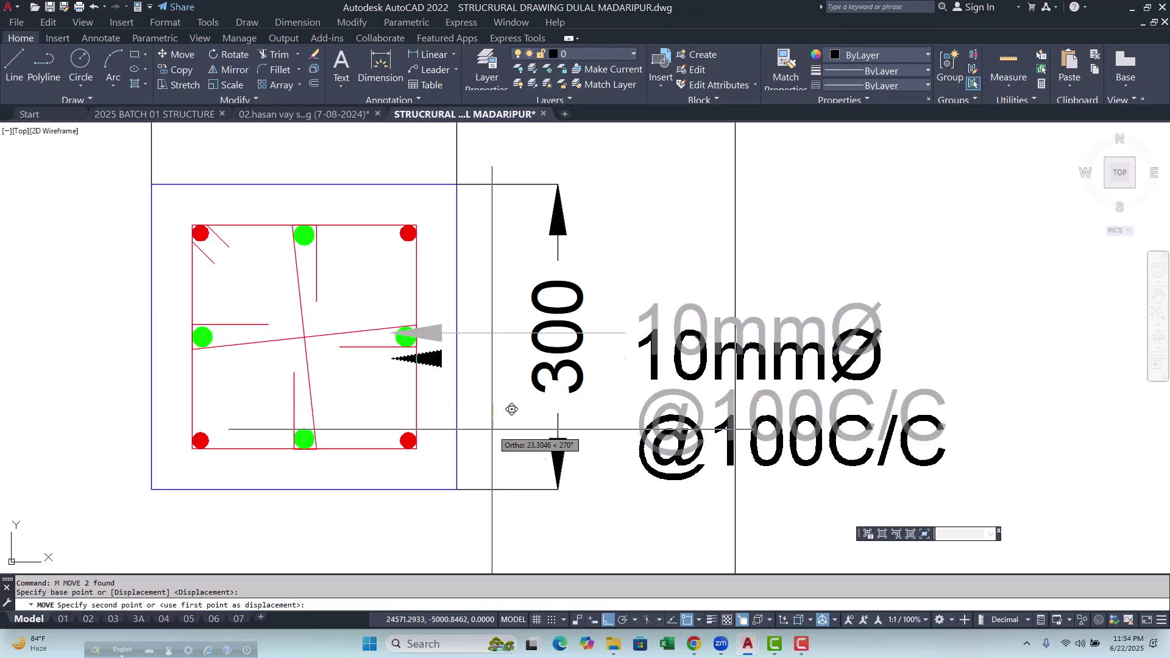
{"action": "left_click", "coordinate": [487, 473]}
Stretch the copied leader's arrow tip to the right edge of the tie in the F.G.L TO ABOVE section.
{"action": "left_click", "coordinate": [380, 377]}
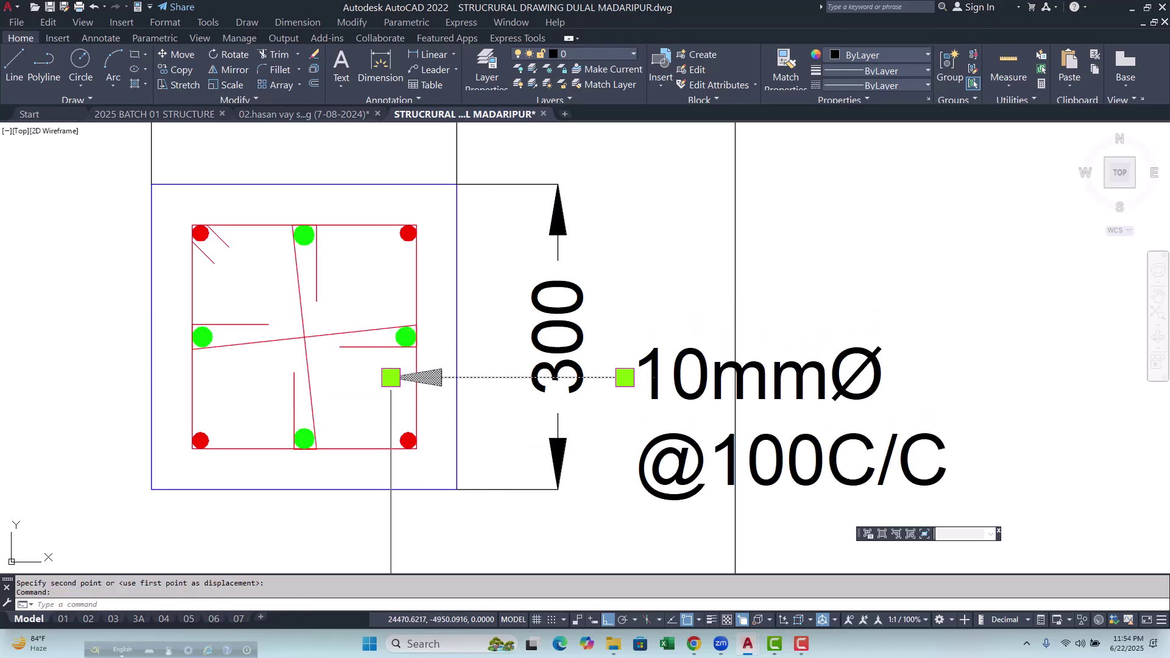
{"action": "left_click", "coordinate": [391, 377]}
{"action": "left_click", "coordinate": [416, 378]}
{"action": "key", "text": "Escape"}
{"action": "key", "text": "Escape"}
{"action": "scroll", "coordinate": [399, 399], "scroll_direction": "down", "scroll_amount": 4}
{"action": "scroll", "coordinate": [560, 427], "scroll_direction": "up", "scroll_amount": 2}
{"action": "double_click", "coordinate": [530, 415]}
{"action": "left_click_drag", "start_coordinate": [528, 407], "coordinate": [515, 407]}
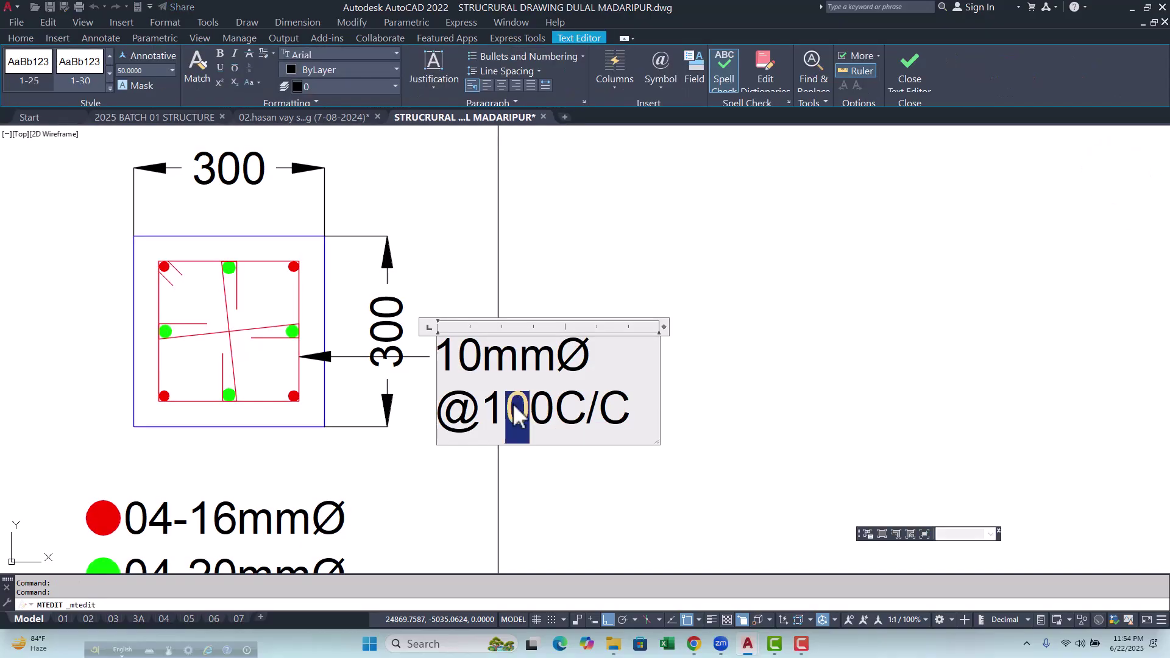
{"action": "left_click", "coordinate": [621, 510]}
{"action": "scroll", "coordinate": [621, 511], "scroll_direction": "down", "scroll_amount": 6}
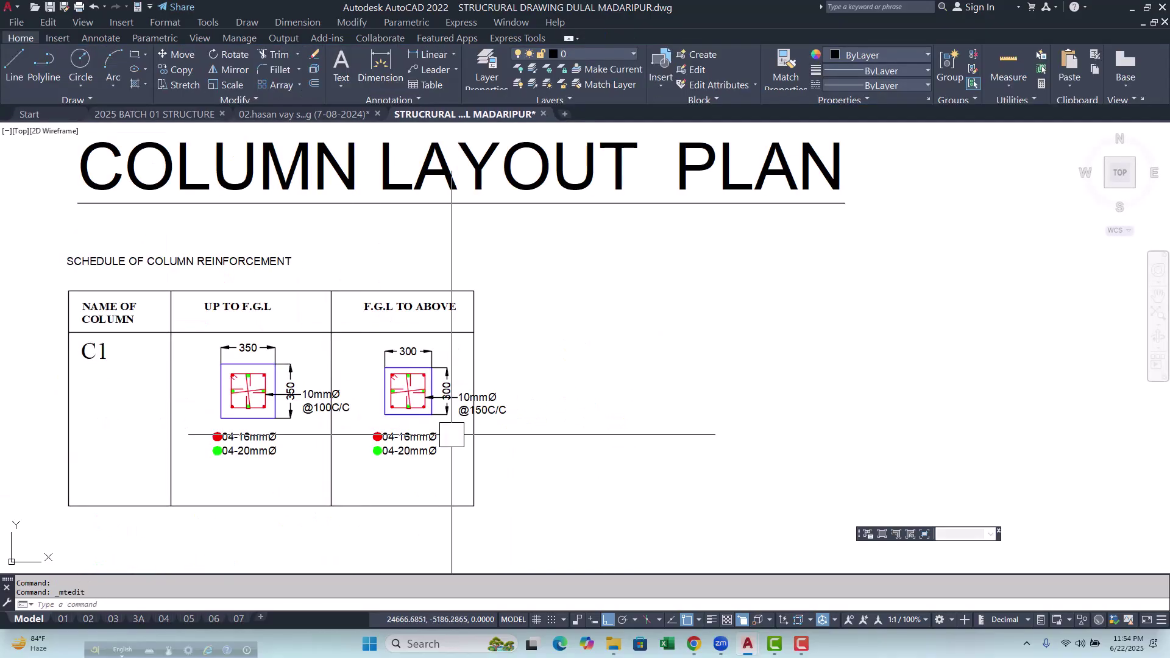
{"action": "left_click", "coordinate": [460, 411]}
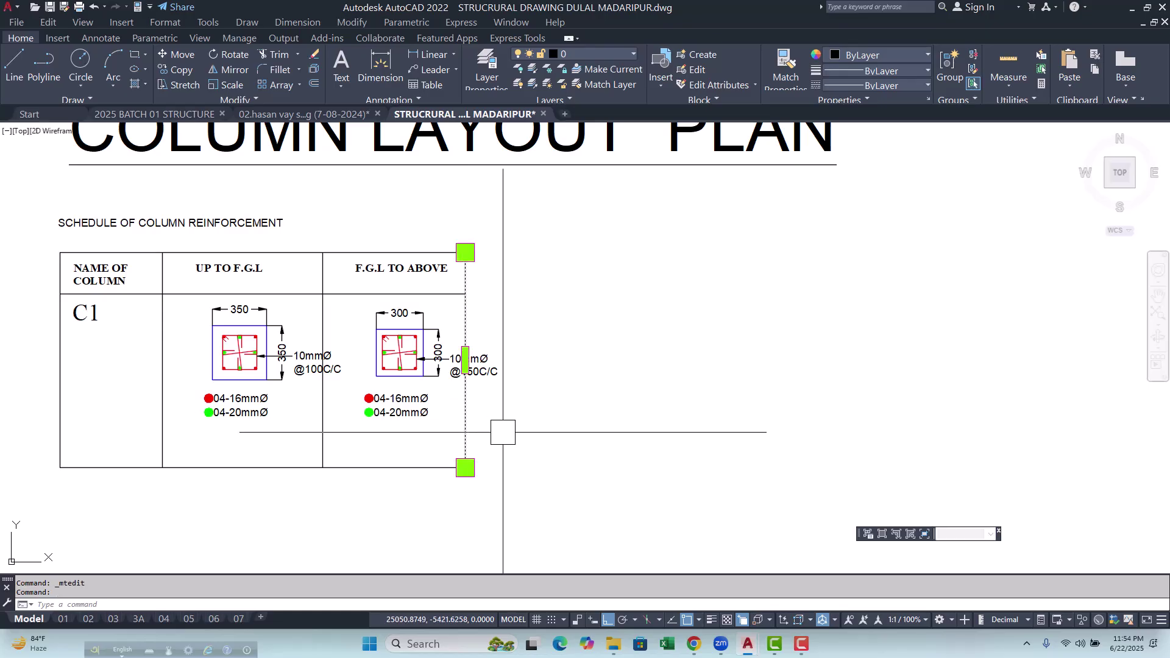
{"action": "left_click", "coordinate": [325, 427]}
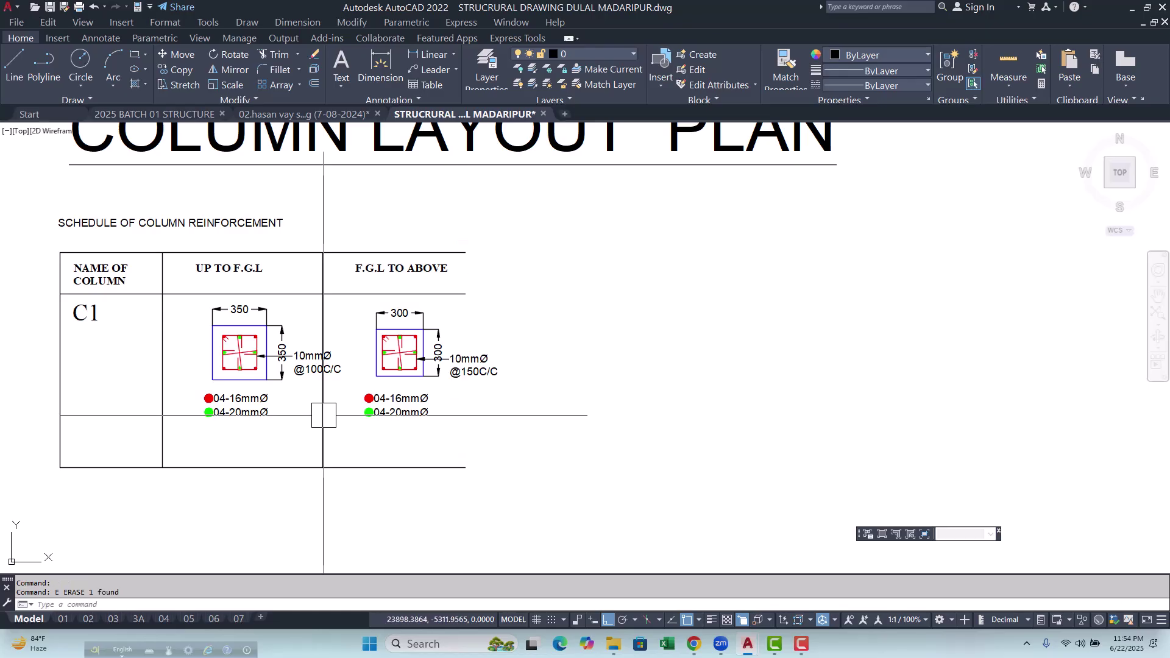
{"action": "key", "text": "m"}
{"action": "key", "text": "Return"}
{"action": "left_click", "coordinate": [333, 494]}
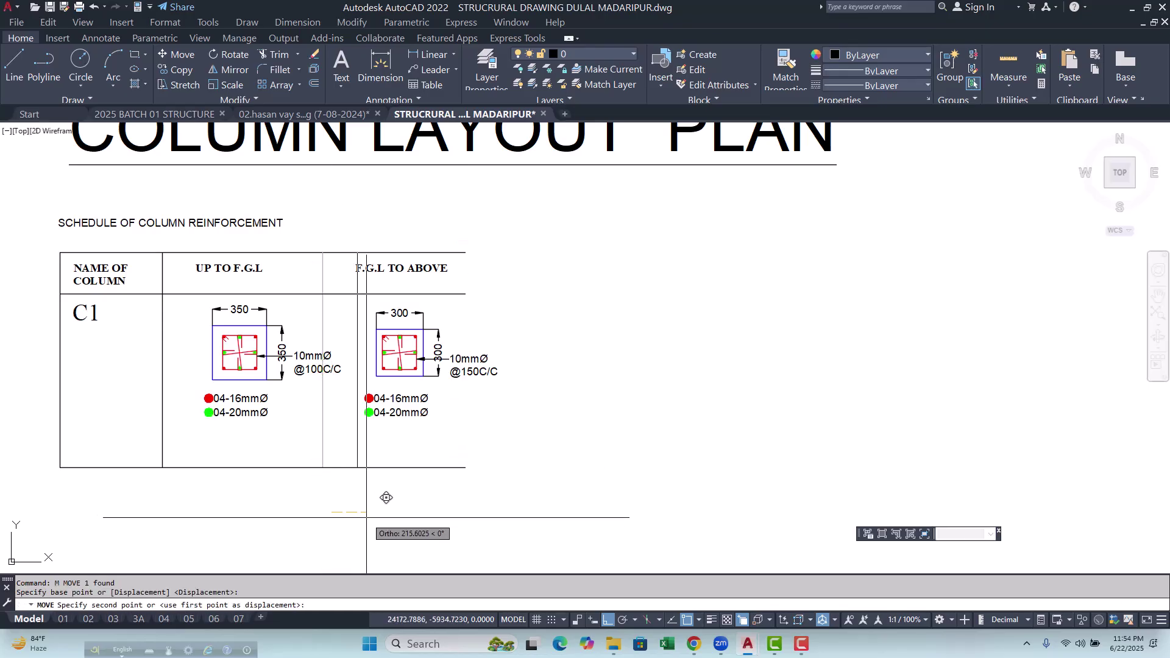
{"action": "left_click", "coordinate": [354, 512]}
{"action": "key", "text": "Escape"}
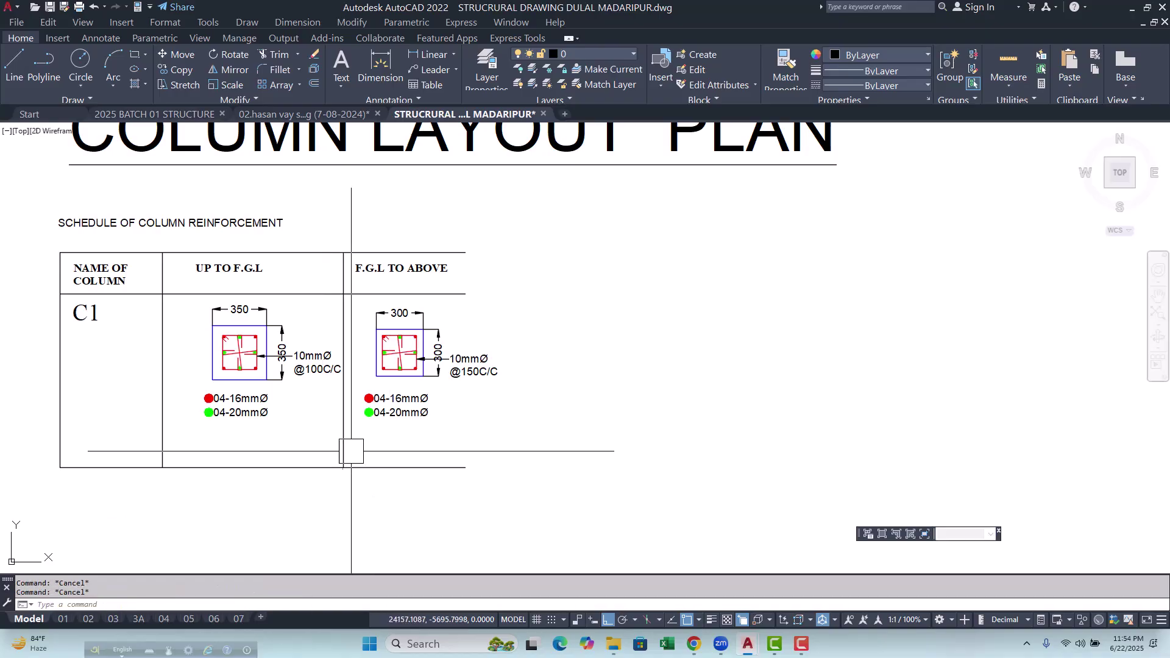
Copy the moved divider to the right as a new schedule border, with the first divider's bottom end as base point.
{"action": "left_click", "coordinate": [342, 420]}
{"action": "type", "text": "cp"}
{"action": "key", "text": "Return"}
{"action": "left_click", "coordinate": [166, 466]}
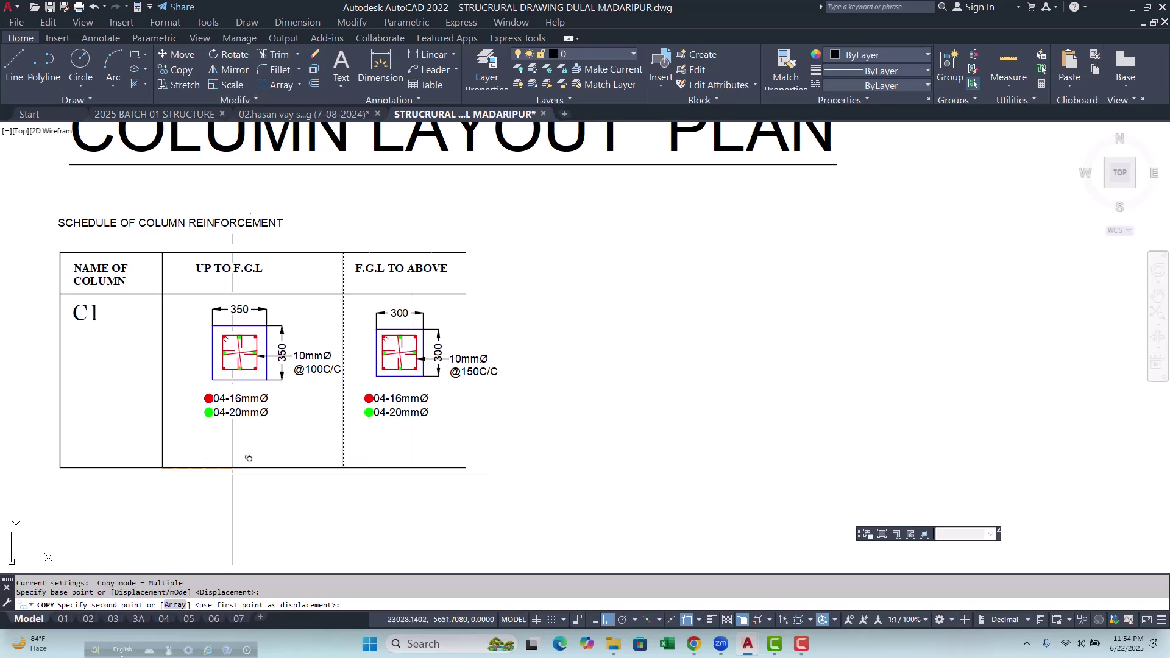
{"action": "key", "text": "Escape"}
{"action": "scroll", "coordinate": [615, 418], "scroll_direction": "down", "scroll_amount": 8}
{"action": "scroll", "coordinate": [501, 347], "scroll_direction": "down", "scroll_amount": 5}
{"action": "scroll", "coordinate": [493, 553], "scroll_direction": "up", "scroll_amount": 8}
{"action": "scroll", "coordinate": [464, 402], "scroll_direction": "up", "scroll_amount": 8}
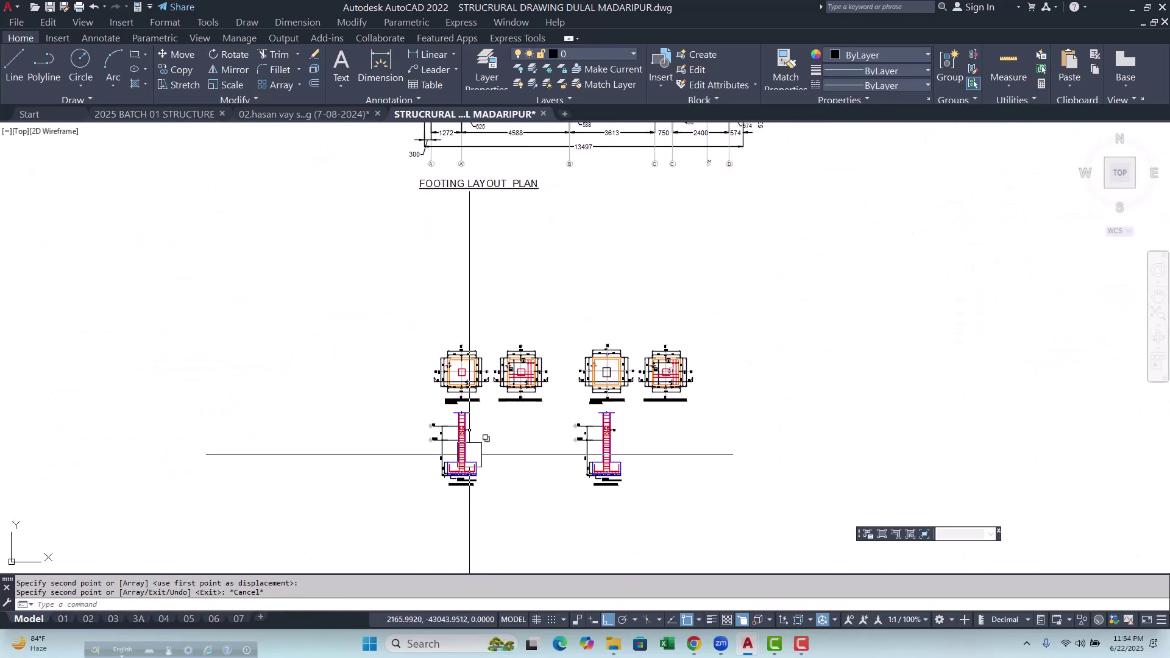
Check the spacing between two adjacent ties below F.G.L in the footing column section with a linear dimension, without placing it.
{"action": "left_click", "coordinate": [406, 376]}
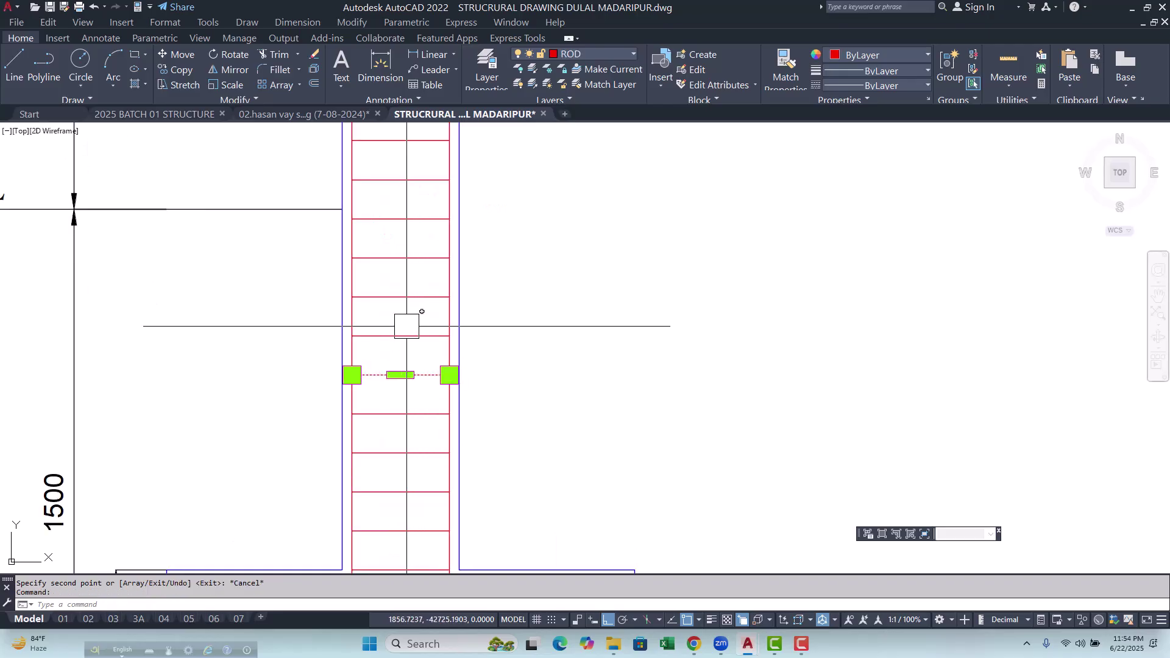
{"action": "left_click", "coordinate": [418, 58]}
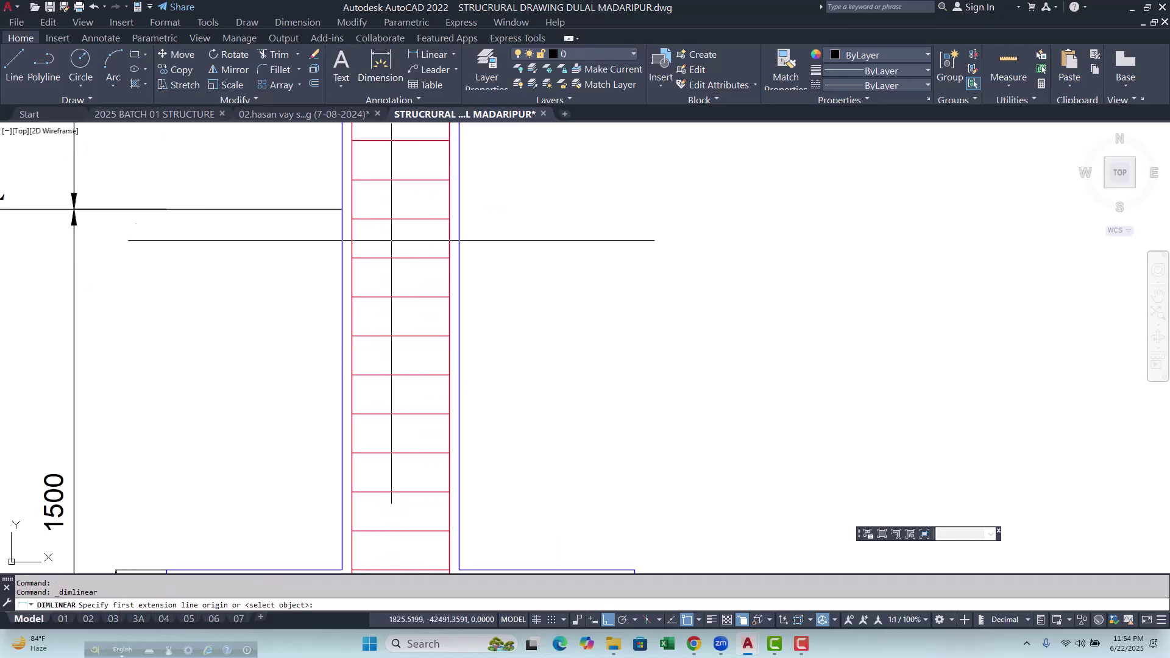
{"action": "left_click", "coordinate": [392, 336]}
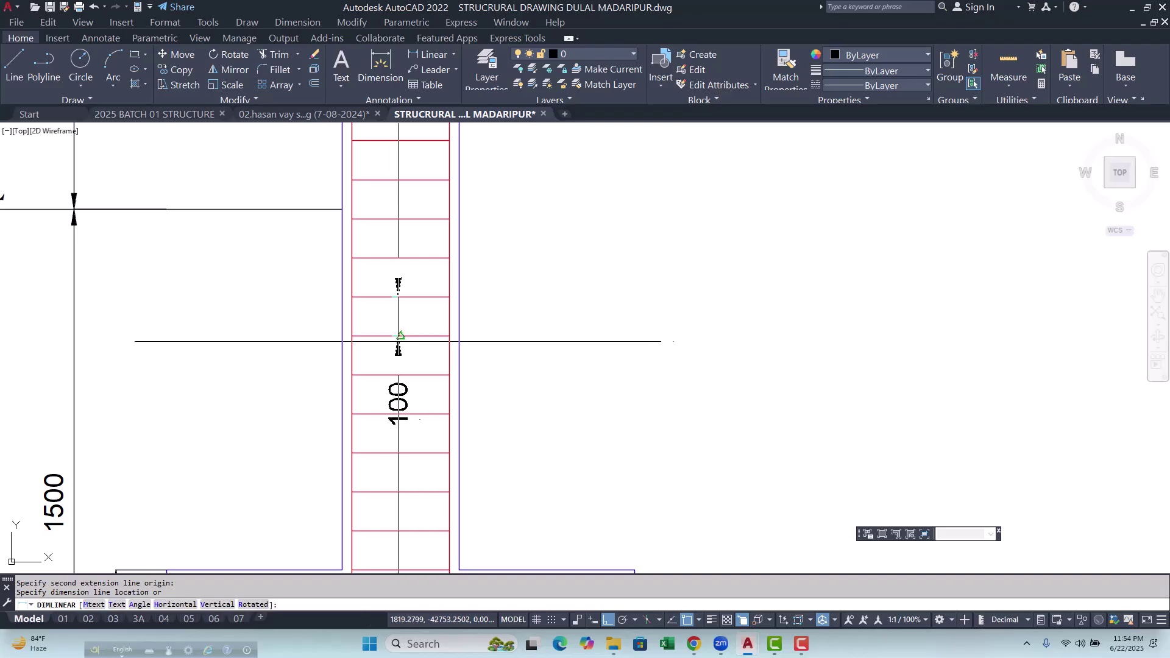
{"action": "left_click", "coordinate": [392, 297]}
{"action": "scroll", "coordinate": [423, 339], "scroll_direction": "up", "scroll_amount": 2}
{"action": "key", "text": "Escape"}
Check the spacing between two adjacent ties above P.L in the same column section with a linear dimension, without placing it.
{"action": "key", "text": "Return"}
{"action": "scroll", "coordinate": [423, 338], "scroll_direction": "down", "scroll_amount": 6}
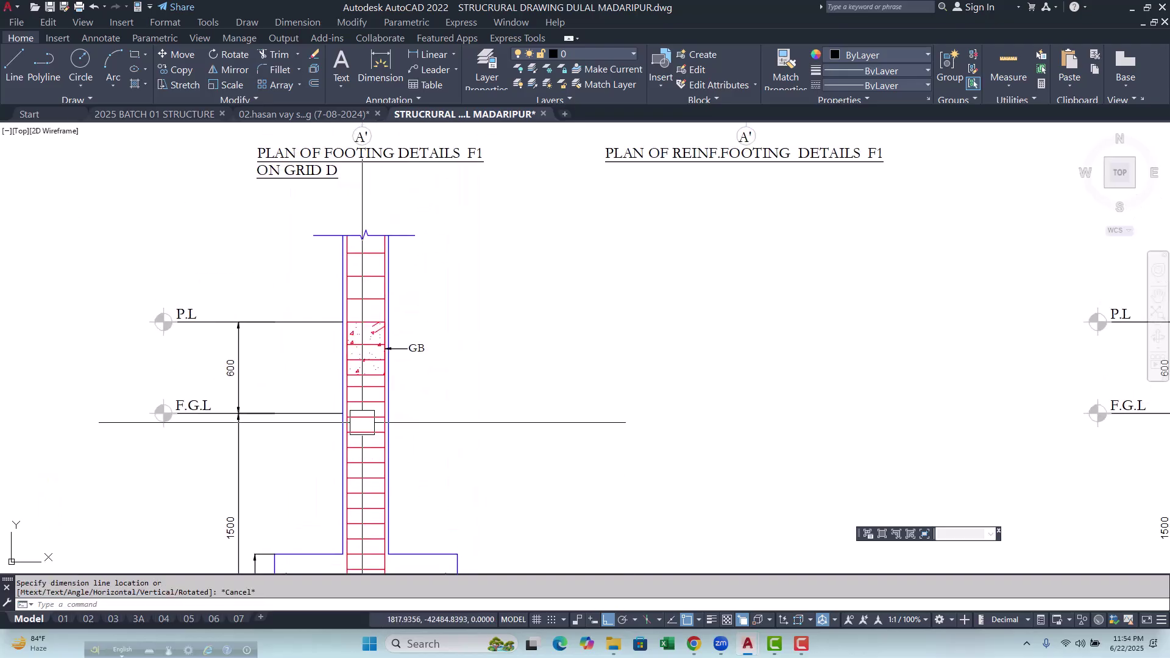
{"action": "scroll", "coordinate": [390, 365], "scroll_direction": "up", "scroll_amount": 5}
{"action": "scroll", "coordinate": [363, 415], "scroll_direction": "down", "scroll_amount": 4}
{"action": "left_click", "coordinate": [364, 290]}
{"action": "scroll", "coordinate": [365, 290], "scroll_direction": "up", "scroll_amount": 4}
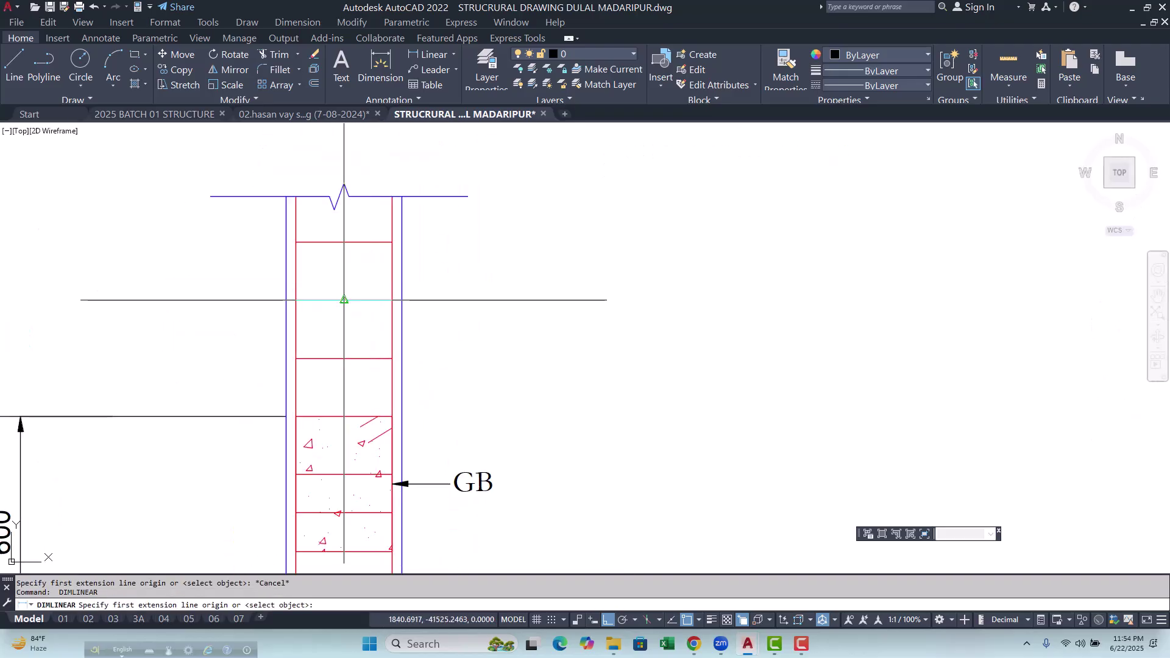
{"action": "left_click", "coordinate": [338, 356]}
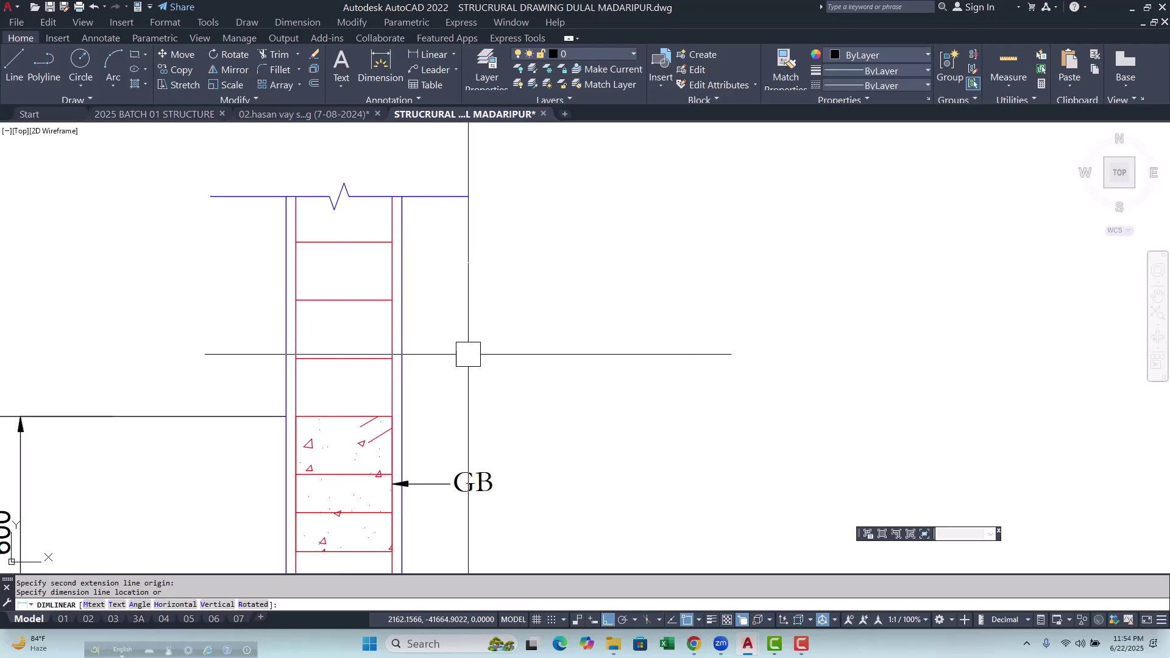
{"action": "key", "text": "Escape"}
Stretch the column schedule's bottom line to the bottom end of the new right border.
{"action": "scroll", "coordinate": [467, 288], "scroll_direction": "down", "scroll_amount": 8}
{"action": "middle_click_drag", "start_coordinate": [373, 451], "coordinate": [329, 484]}
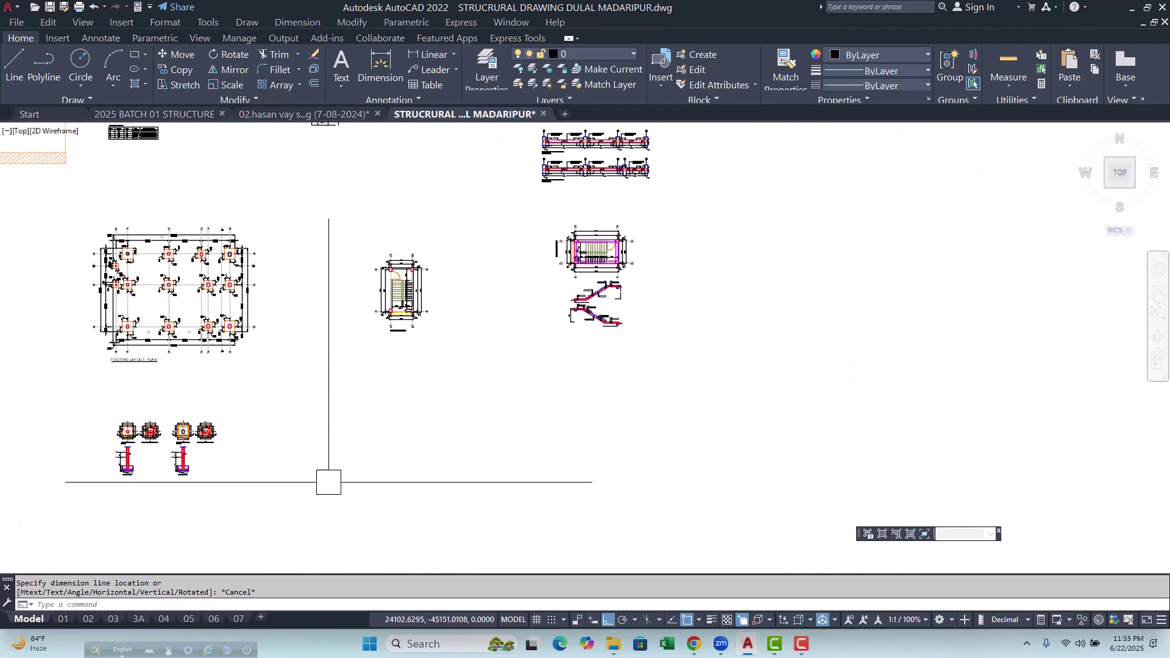
{"action": "middle_click_drag", "start_coordinate": [501, 357], "coordinate": [490, 548]}
{"action": "scroll", "coordinate": [385, 456], "scroll_direction": "up", "scroll_amount": 8}
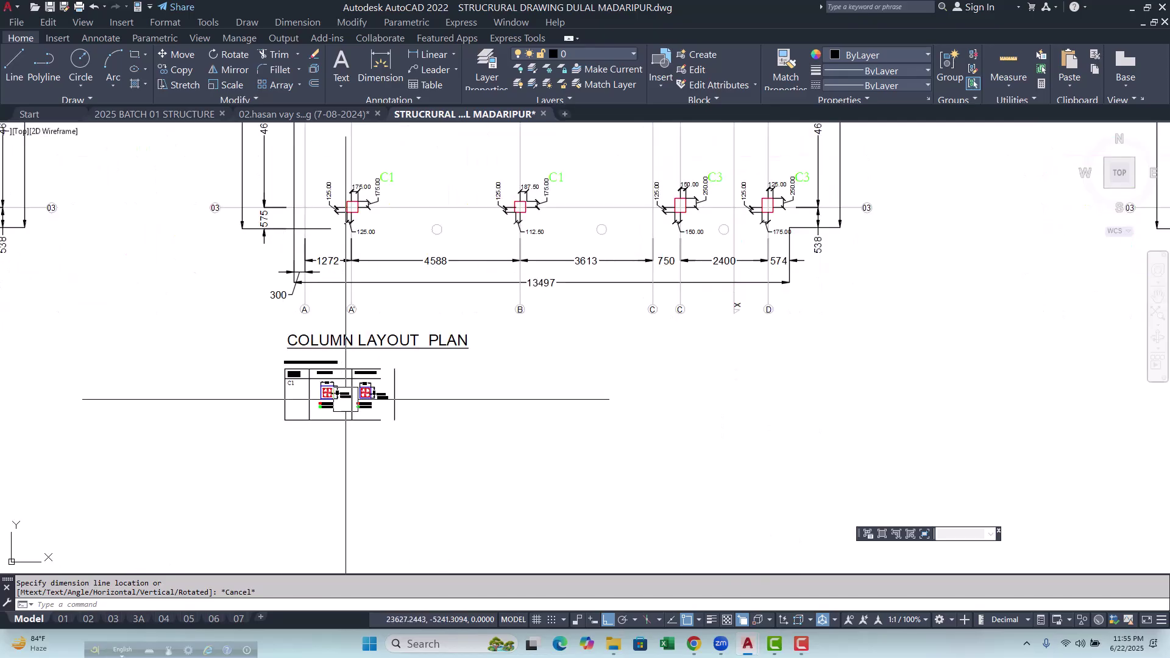
{"action": "scroll", "coordinate": [386, 456], "scroll_direction": "up", "scroll_amount": 3}
{"action": "left_click", "coordinate": [386, 460]}
{"action": "left_click", "coordinate": [485, 459]}
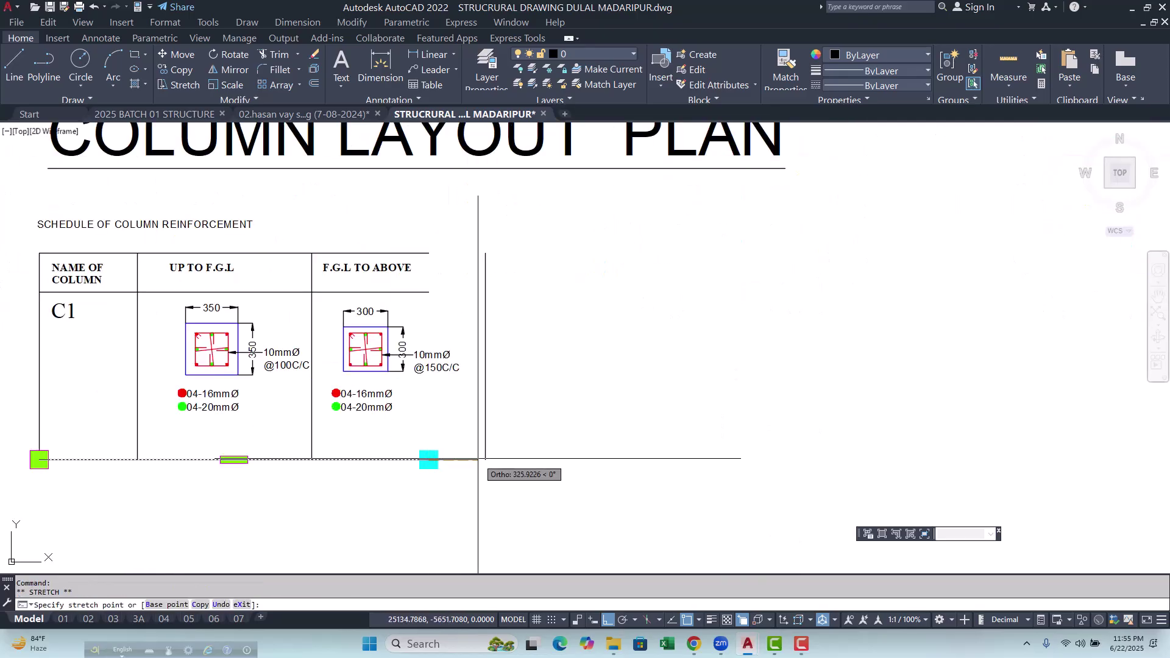
{"action": "key", "text": "Escape"}
Extend the schedule's top line and header divider to the new right border, using that border as the boundary edge.
{"action": "left_click", "coordinate": [485, 299]}
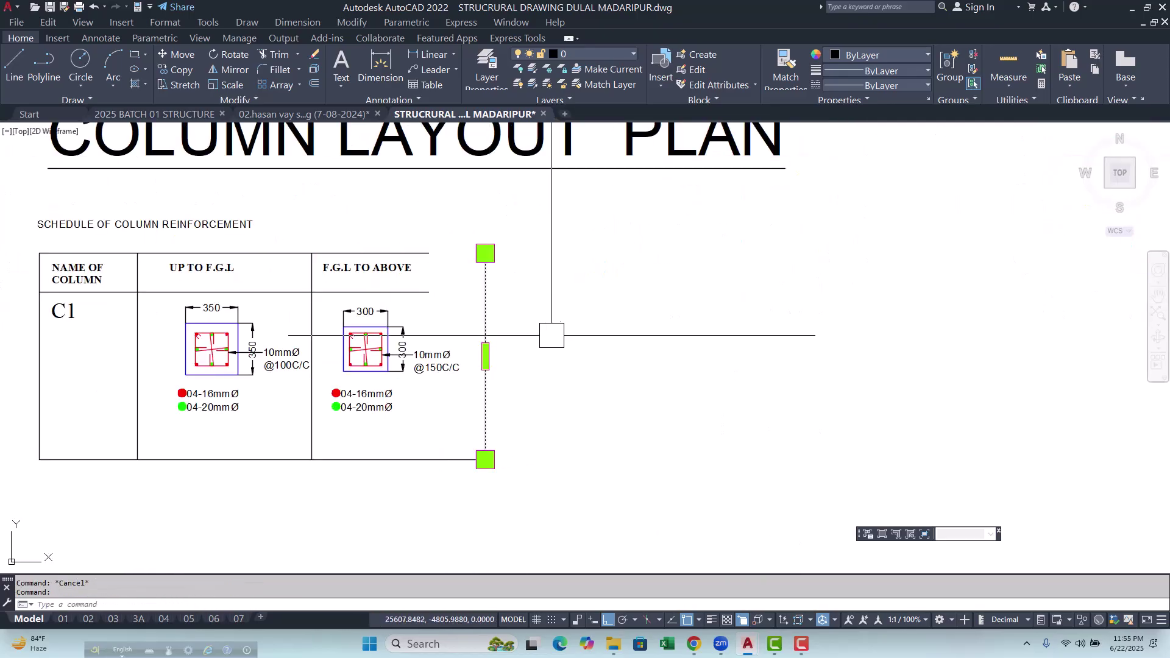
{"action": "type", "text": "E"}
{"action": "key", "text": "Return"}
{"action": "scroll", "coordinate": [412, 230], "scroll_direction": "up", "scroll_amount": 4}
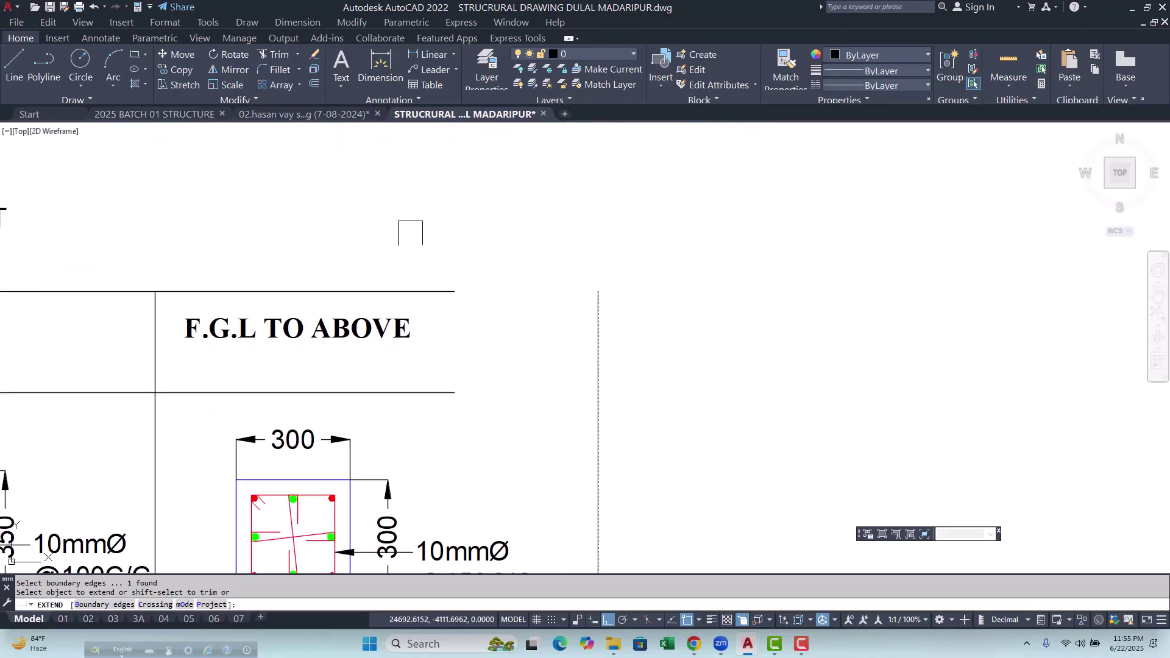
{"action": "left_click", "coordinate": [410, 233]}
{"action": "scroll", "coordinate": [439, 432], "scroll_direction": "down", "scroll_amount": 5}
{"action": "key", "text": "Escape"}
{"action": "key", "text": "Escape"}
Move the C1 label down to about mid-height of its cell in the NAME OF COLUMN column.
{"action": "scroll", "coordinate": [392, 292], "scroll_direction": "up", "scroll_amount": 4}
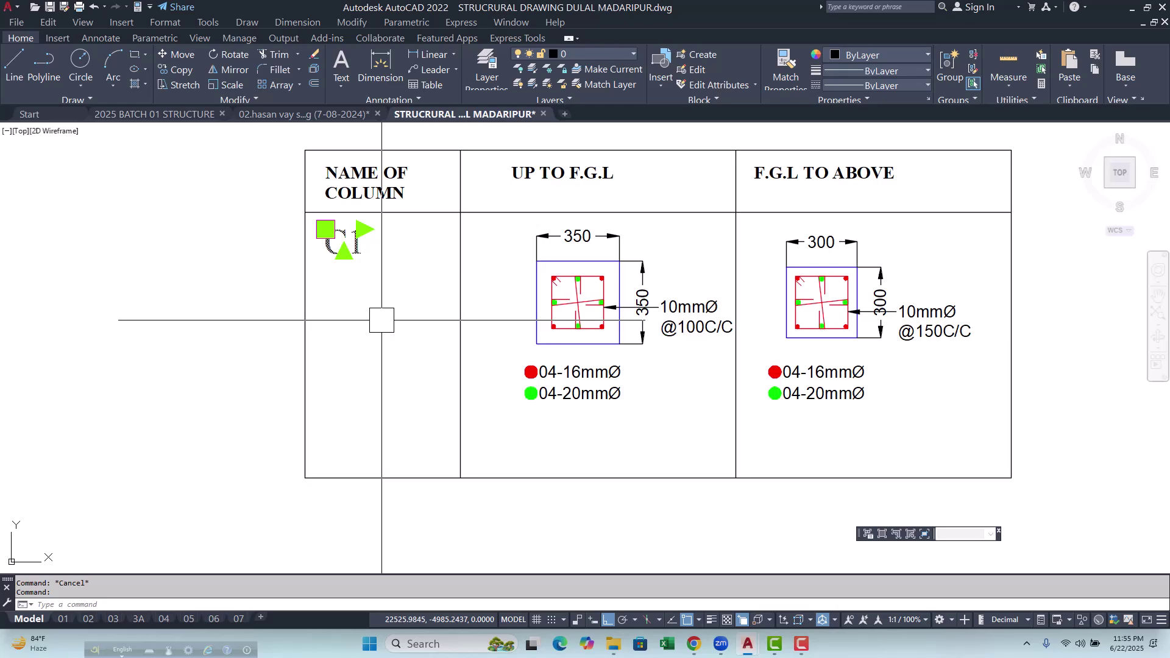
{"action": "type", "text": "m"}
{"action": "key", "text": "Return"}
{"action": "left_click", "coordinate": [412, 313]}
{"action": "scroll", "coordinate": [417, 426], "scroll_direction": "down", "scroll_amount": 5}
{"action": "key", "text": "Escape"}
{"action": "key", "text": "Escape"}
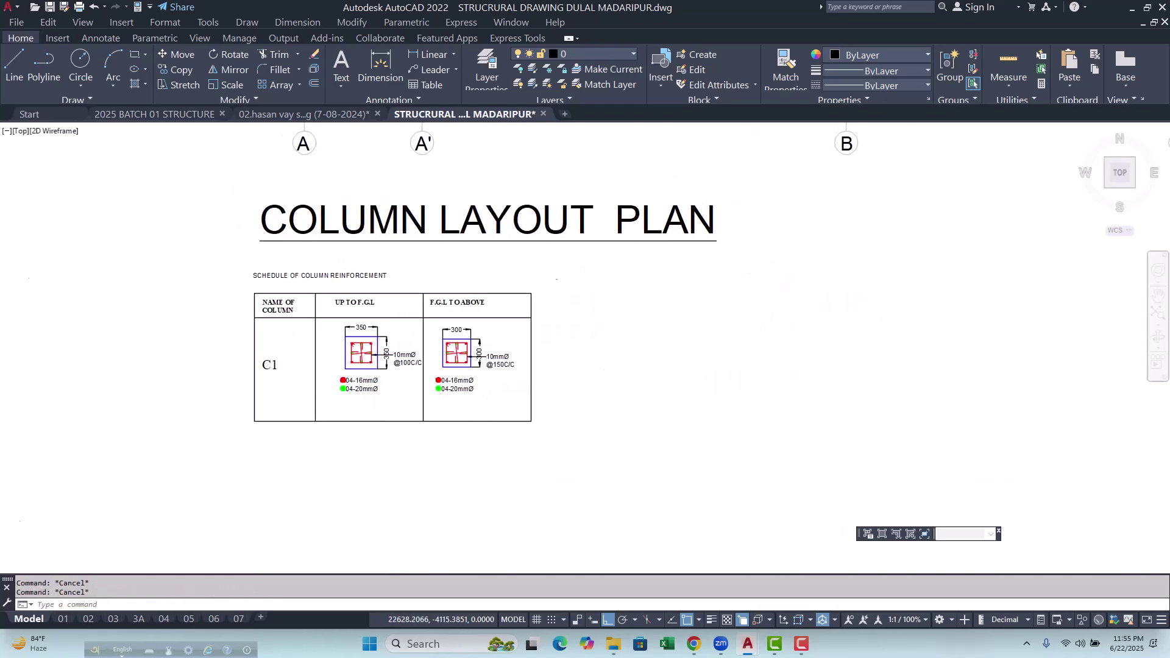
{"action": "scroll", "coordinate": [294, 279], "scroll_direction": "up", "scroll_amount": 4}
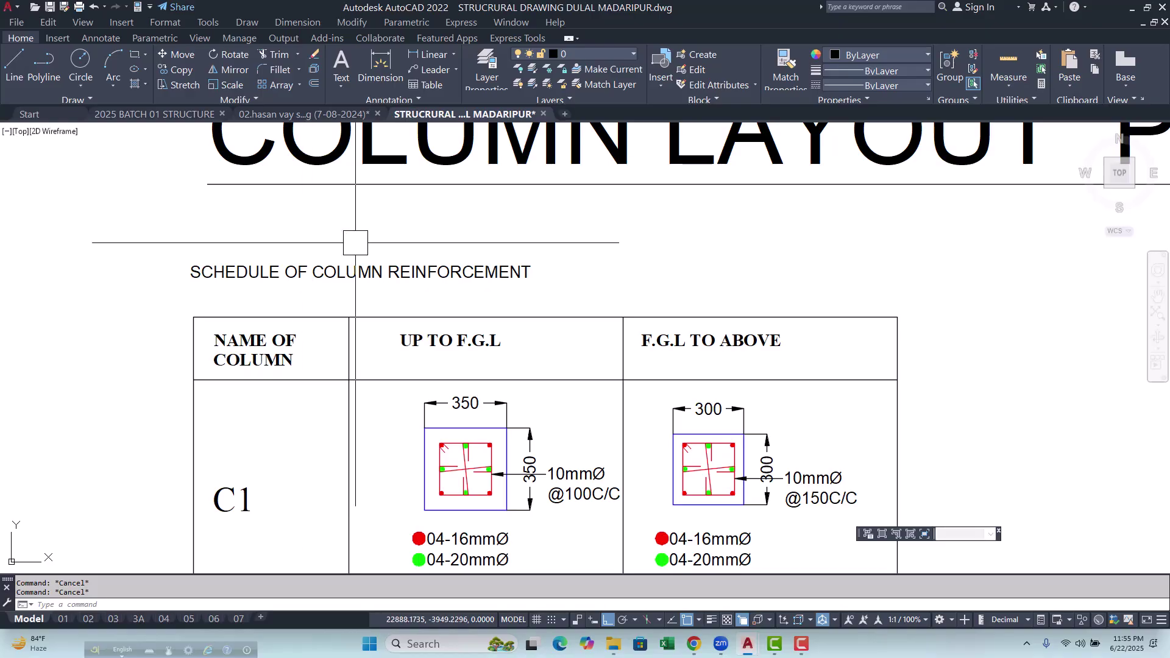